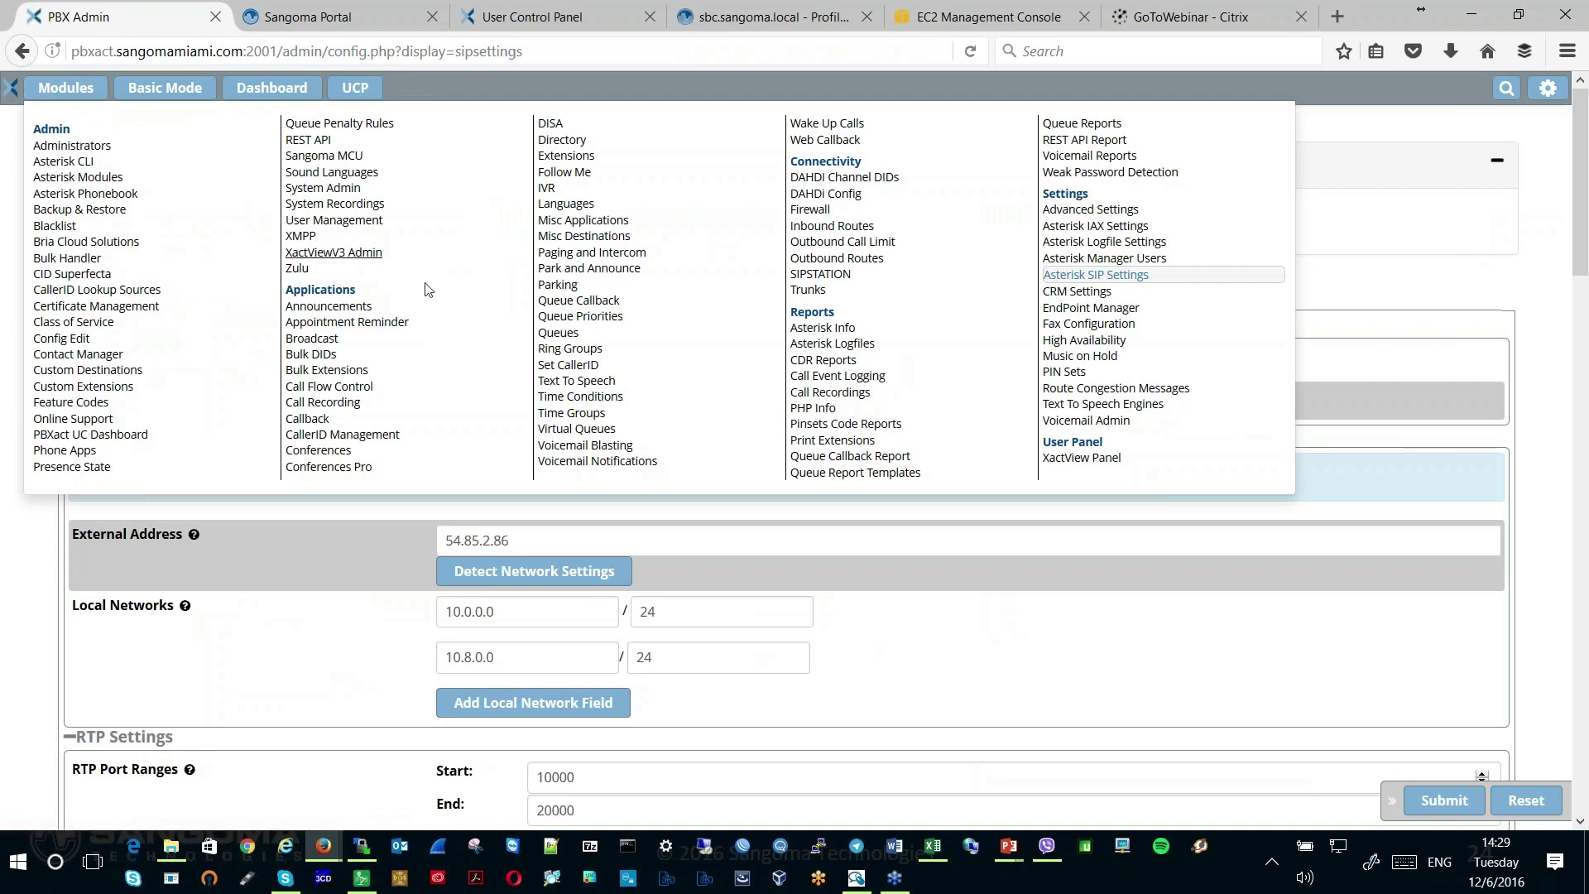
Open the global settings of EndPoint Manager and examine the external address used for the phones
{"action": "left_click", "coordinate": [1087, 309]}
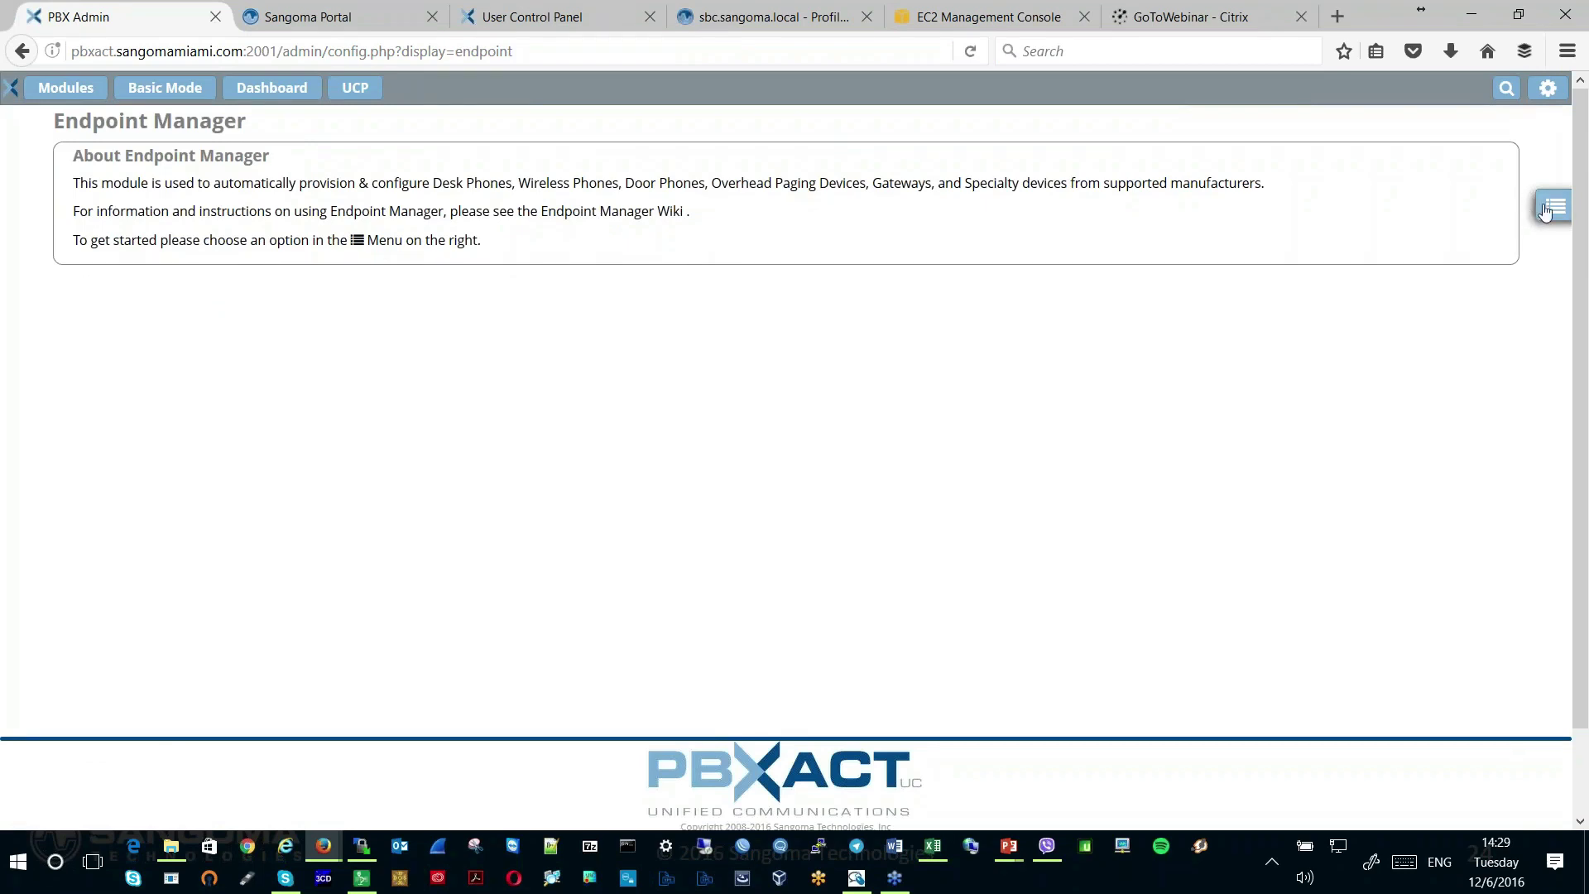
{"action": "left_click", "coordinate": [1554, 206]}
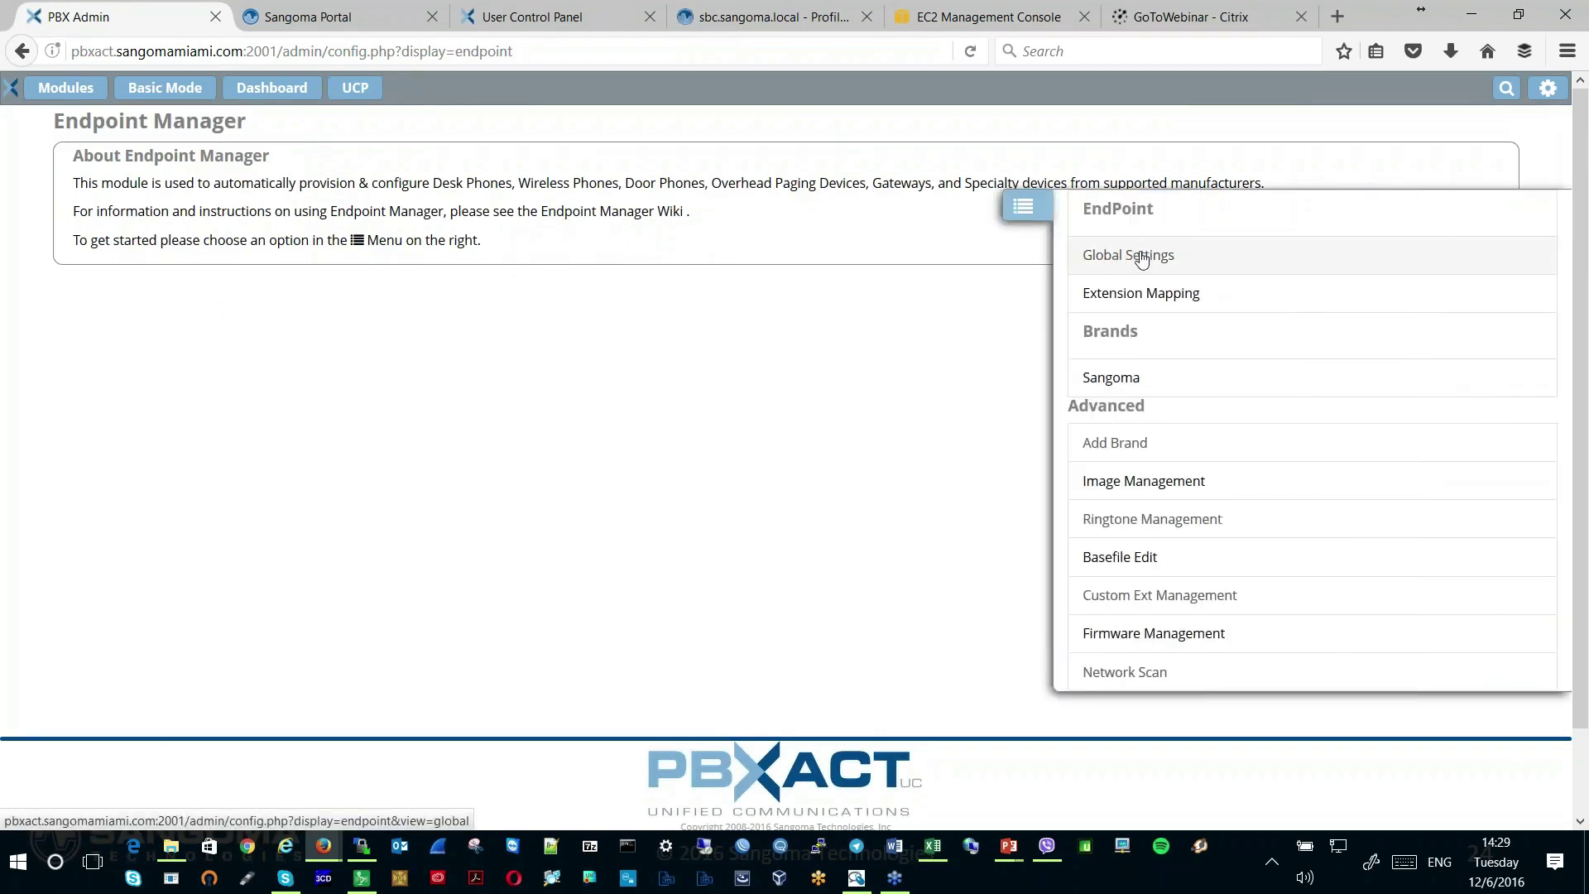
{"action": "left_click", "coordinate": [1142, 259]}
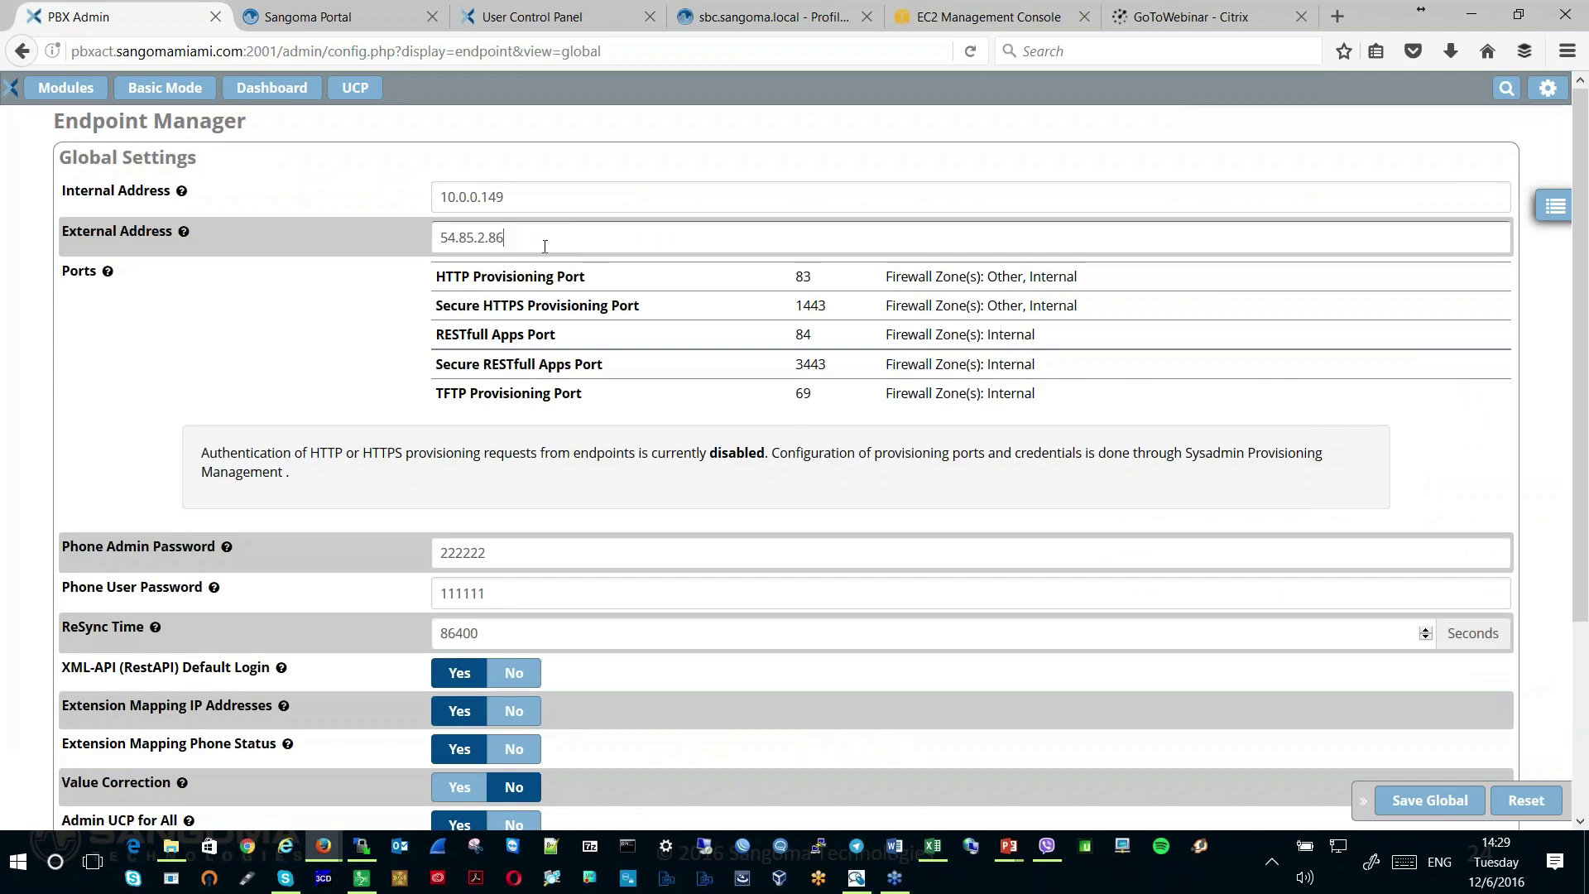
{"action": "left_click_drag", "start_coordinate": [544, 246], "coordinate": [437, 240]}
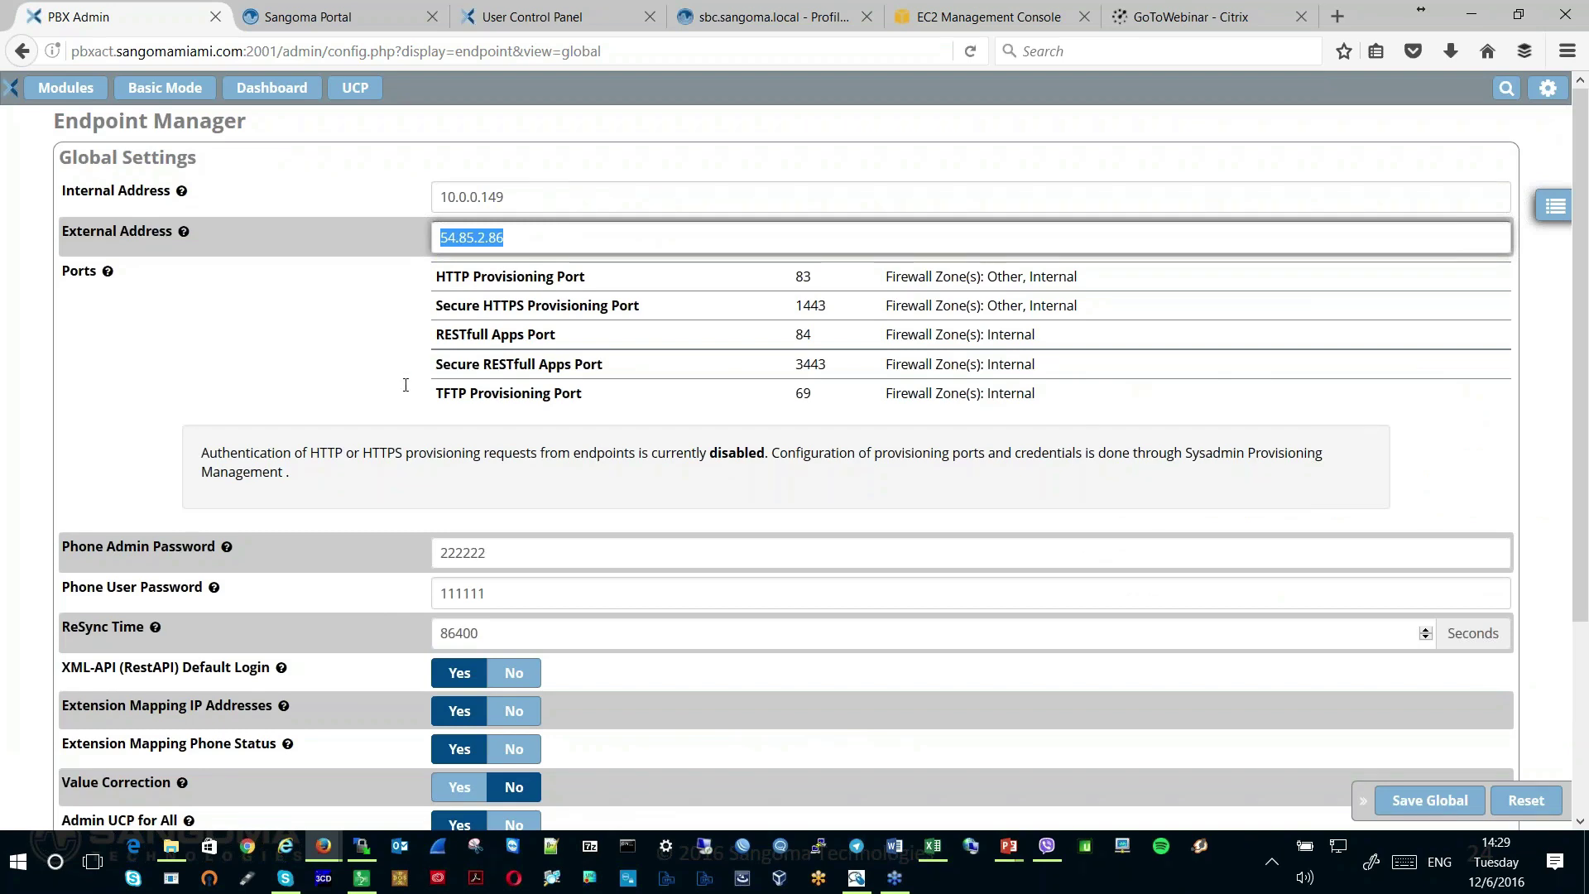
{"action": "key", "text": "End"}
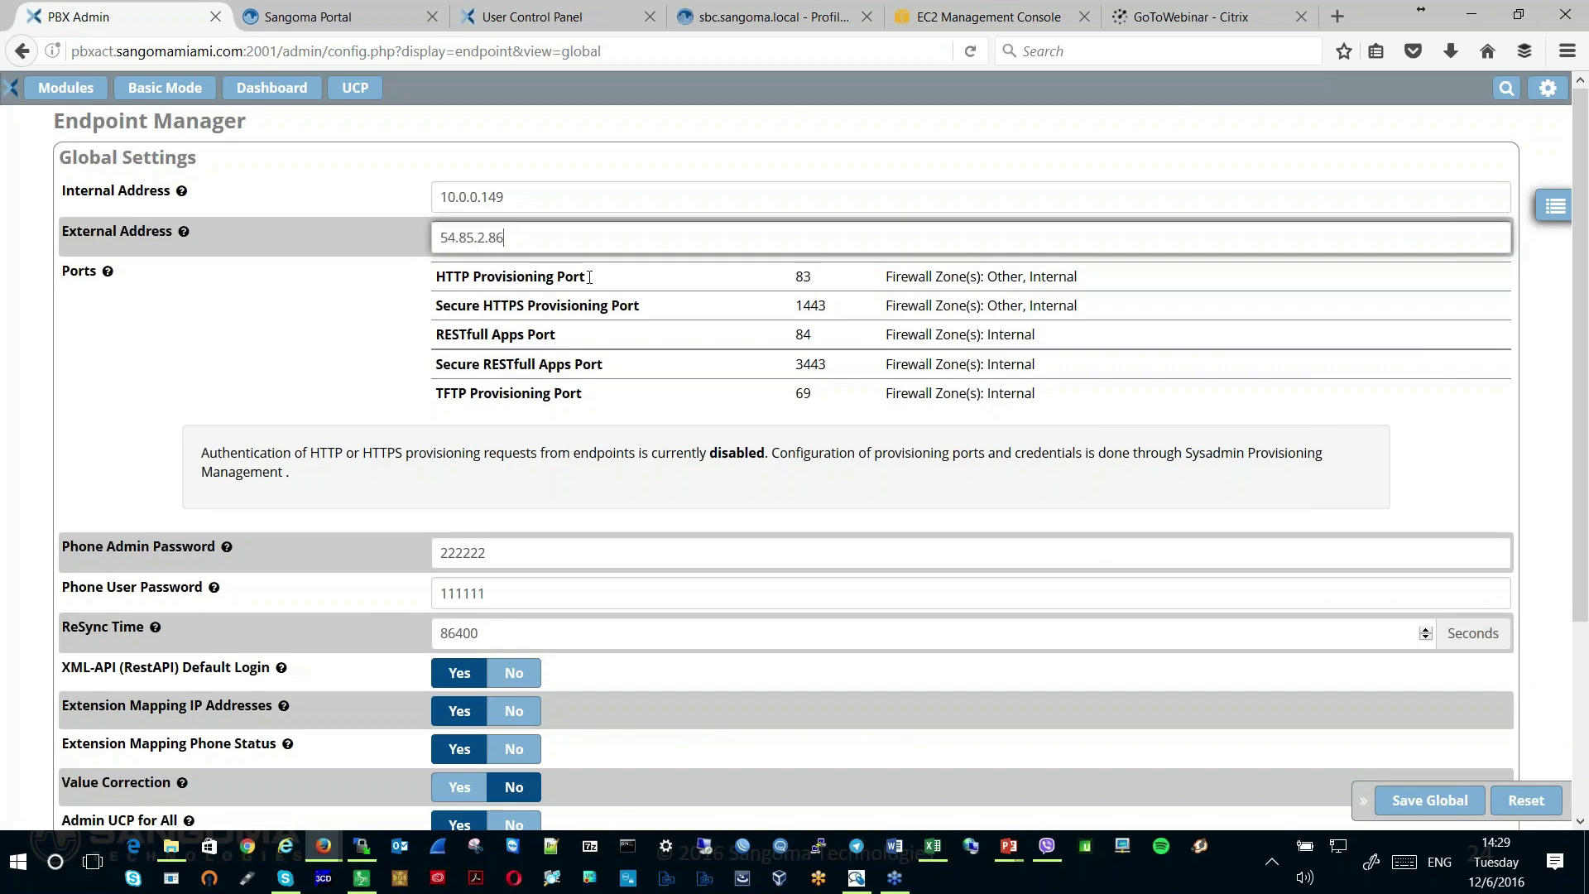
Switch to the presentation and advance to the EPM configuration slide about duplicating the Sangoma default template
{"action": "key", "text": "super+Tab"}
{"action": "left_click", "coordinate": [583, 278]}
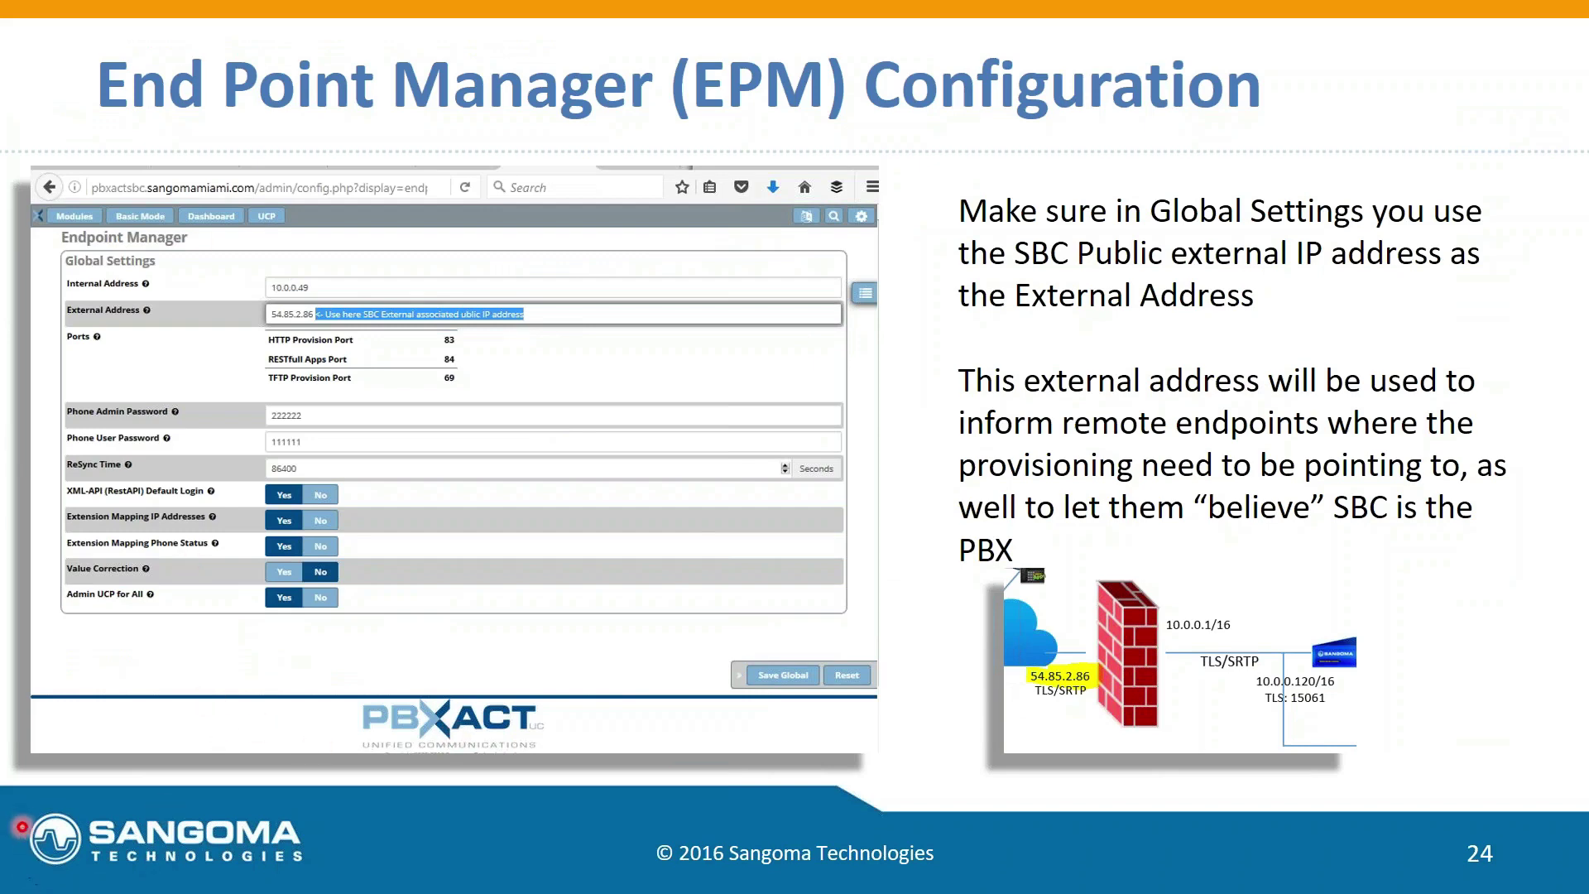
{"action": "left_click", "coordinate": [59, 876]}
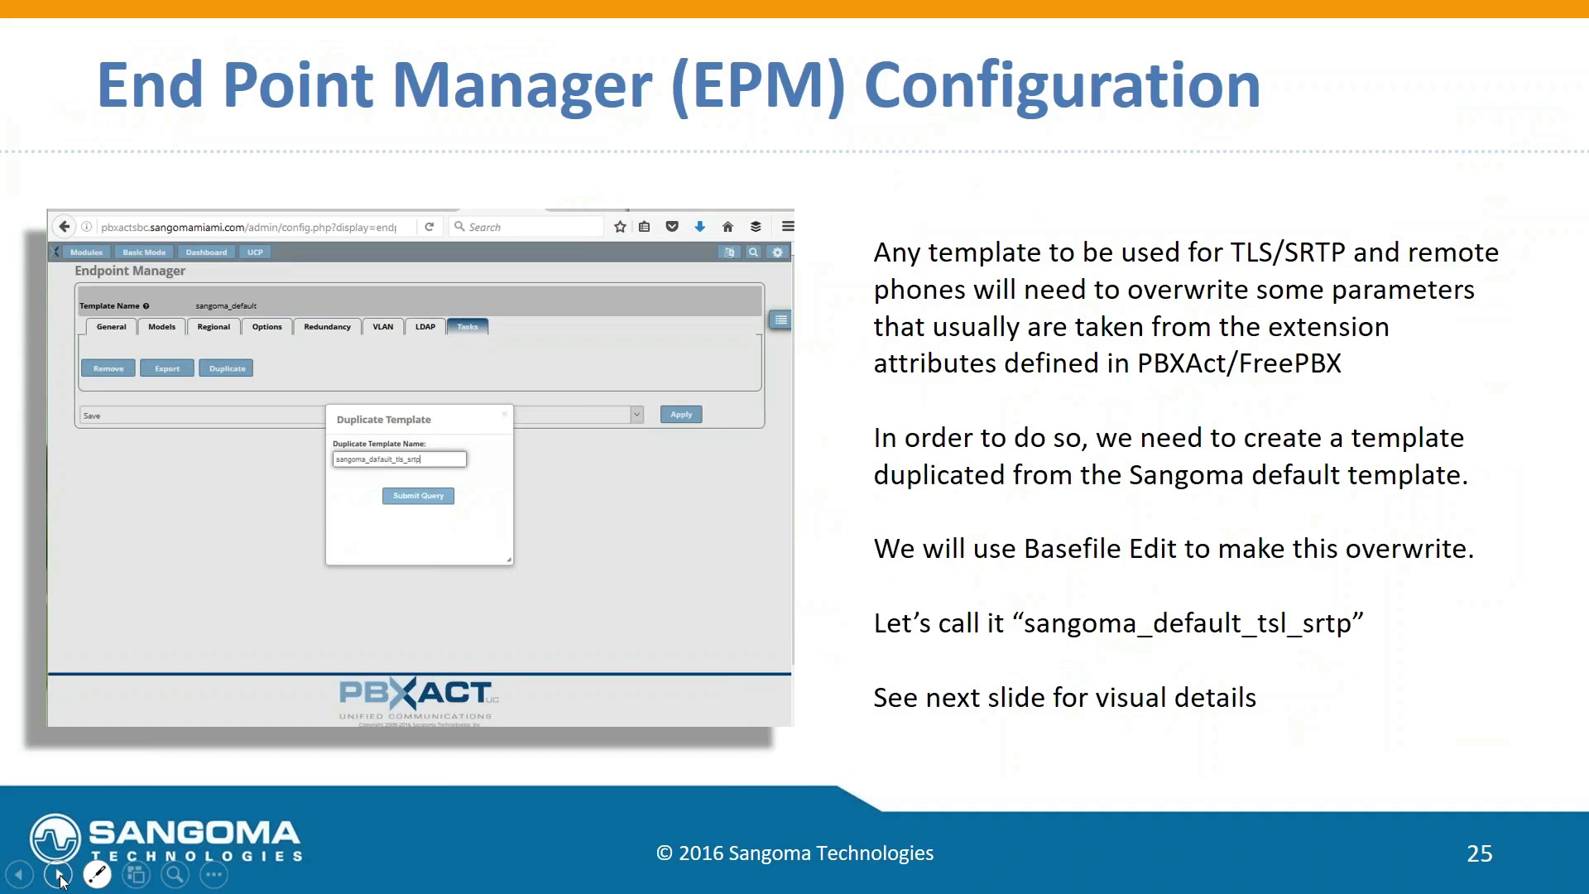
Return to PBX Admin in the browser and open the task options of the Sangoma brand template sangoma_default
{"action": "key", "text": "alt+Tab"}
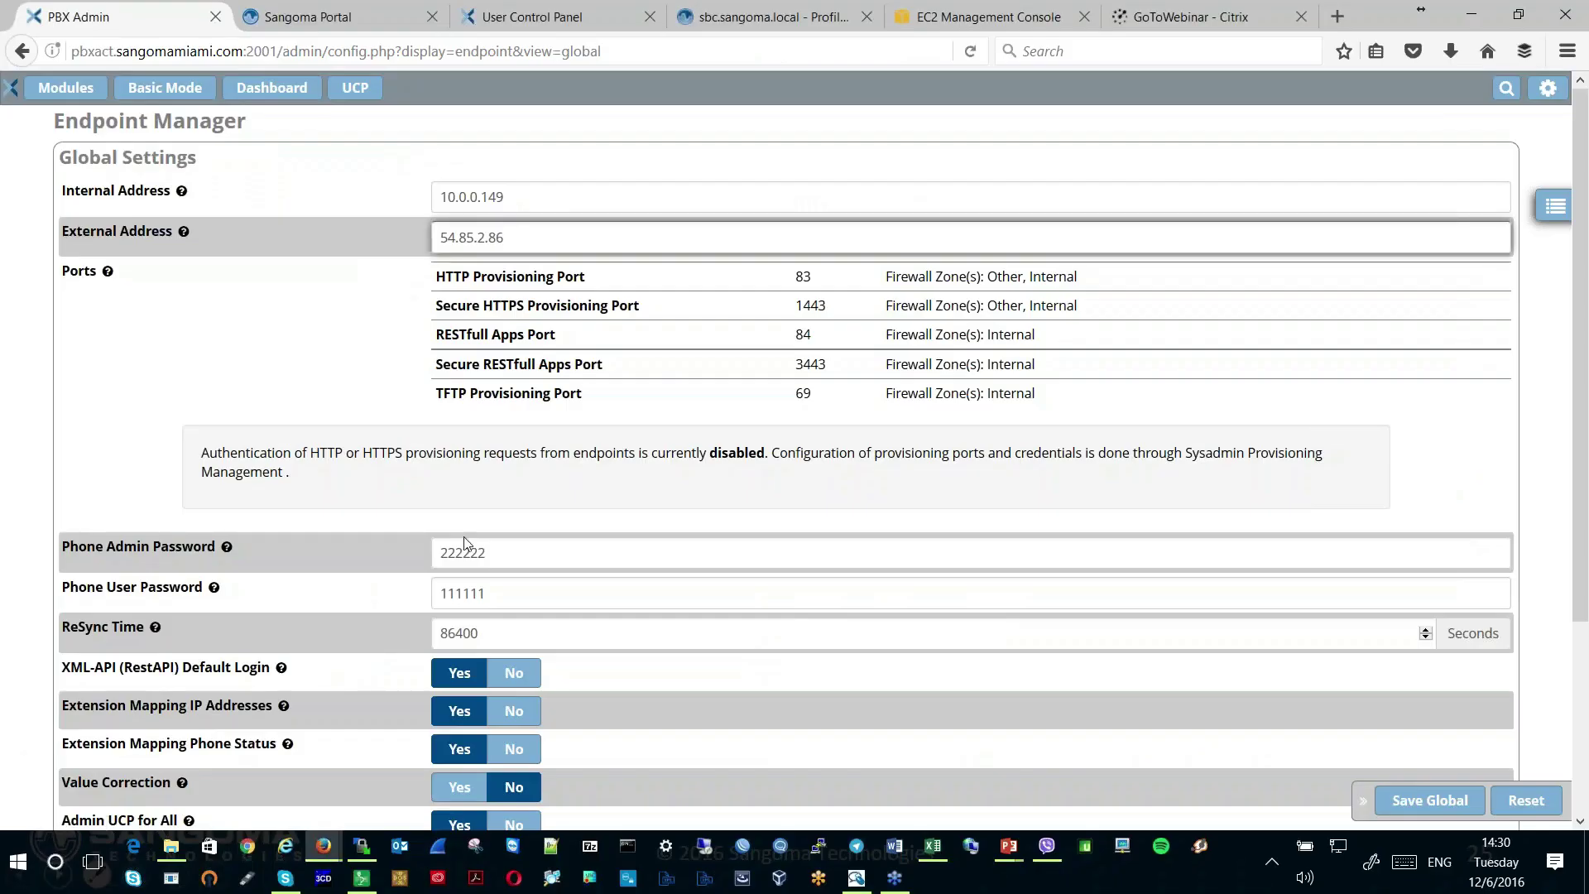
{"action": "left_click", "coordinate": [1549, 211]}
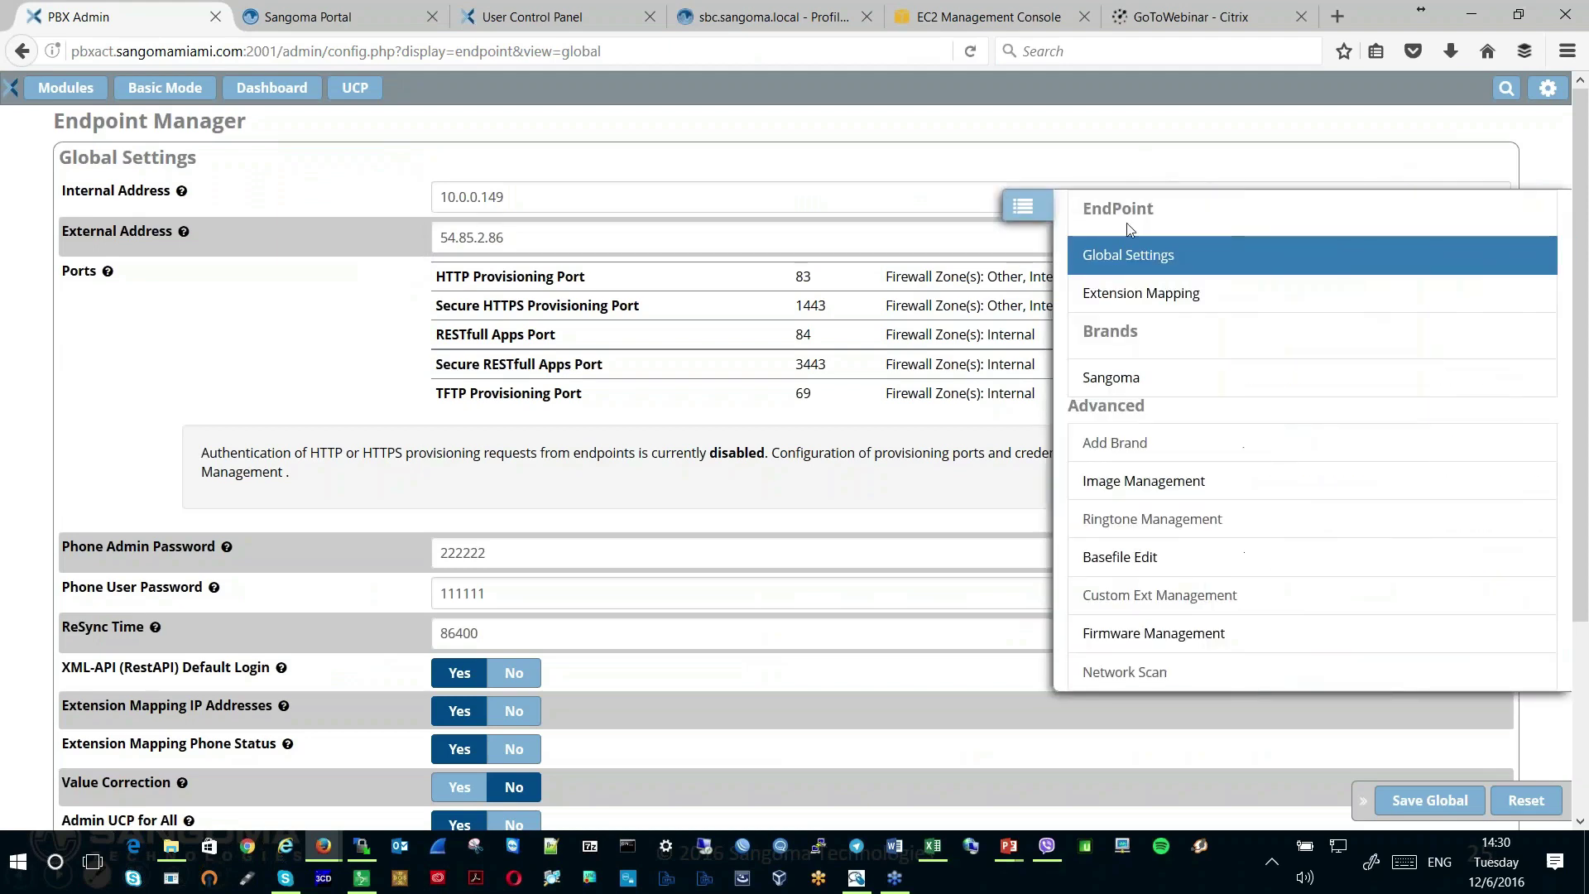
{"action": "left_click", "coordinate": [1127, 386]}
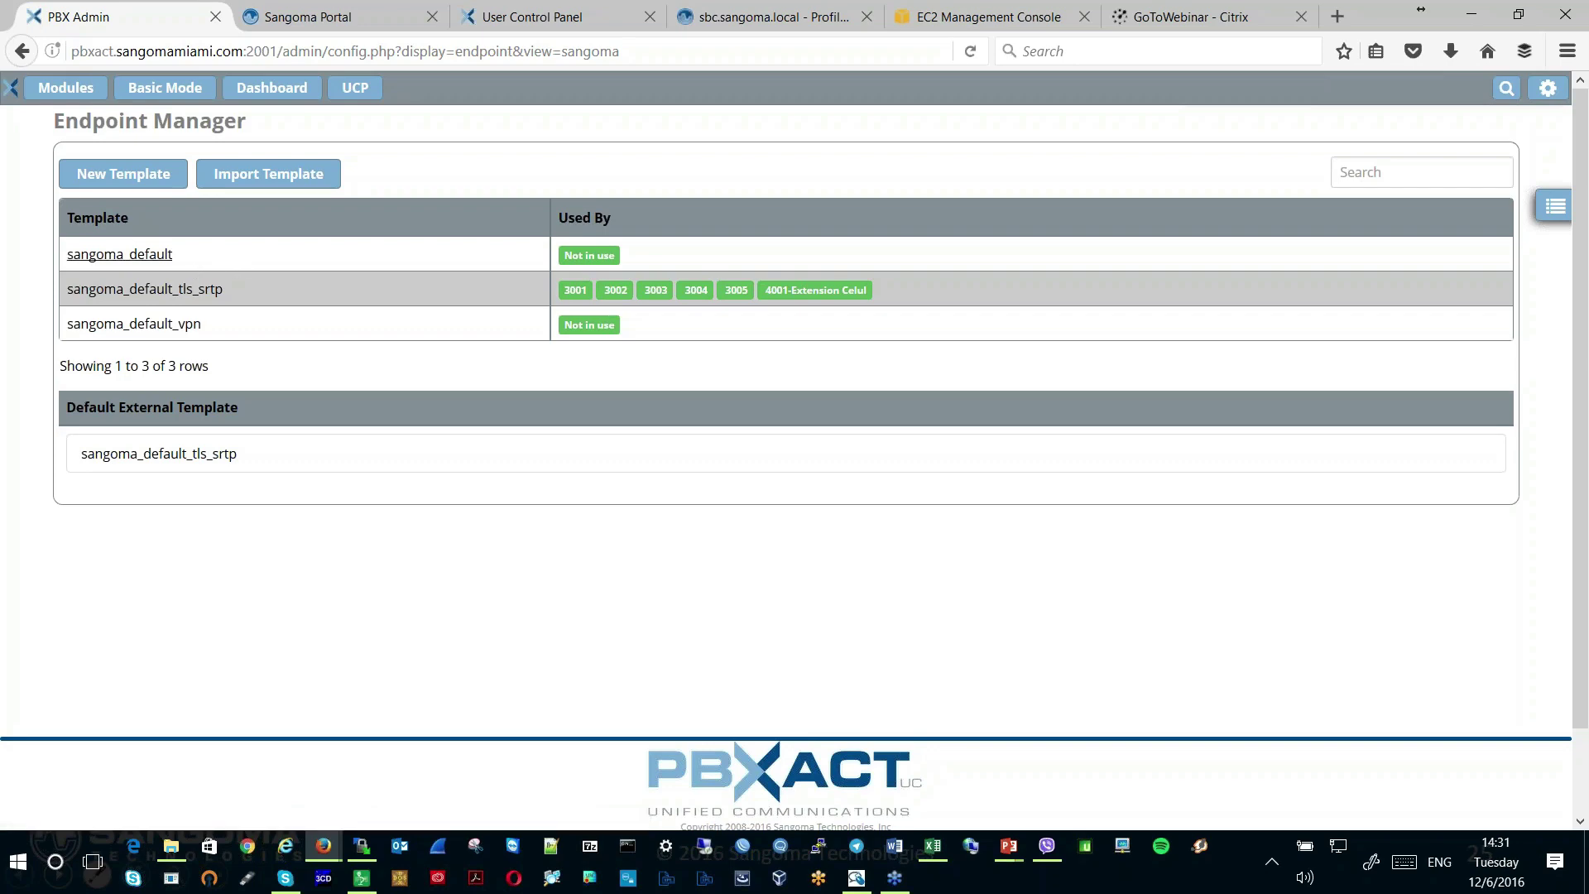
{"action": "left_click", "coordinate": [118, 256]}
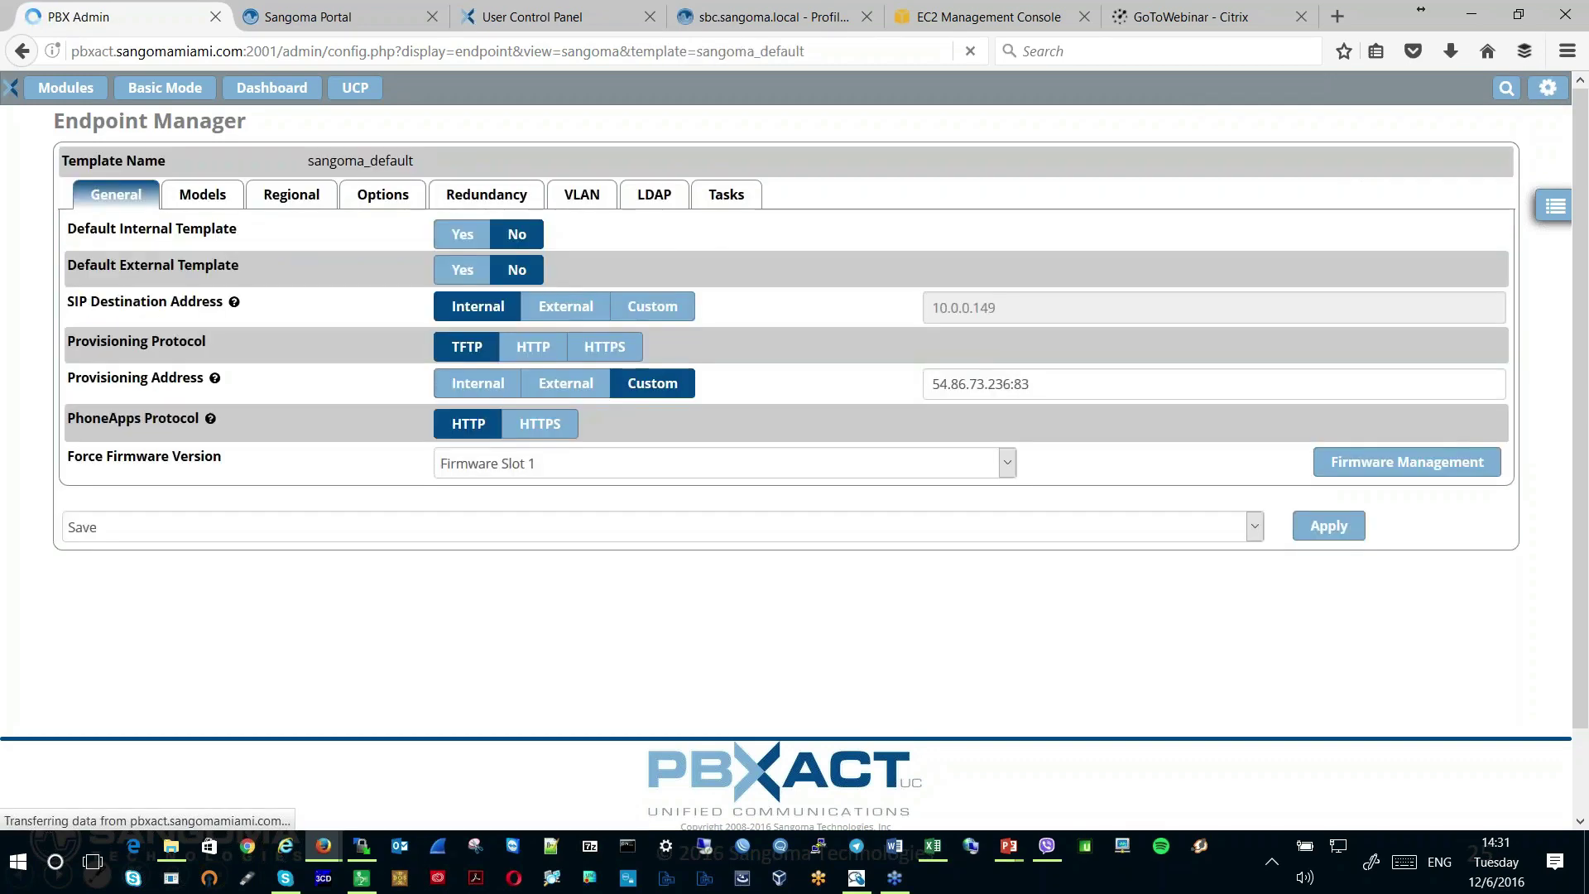
{"action": "left_click", "coordinate": [727, 199]}
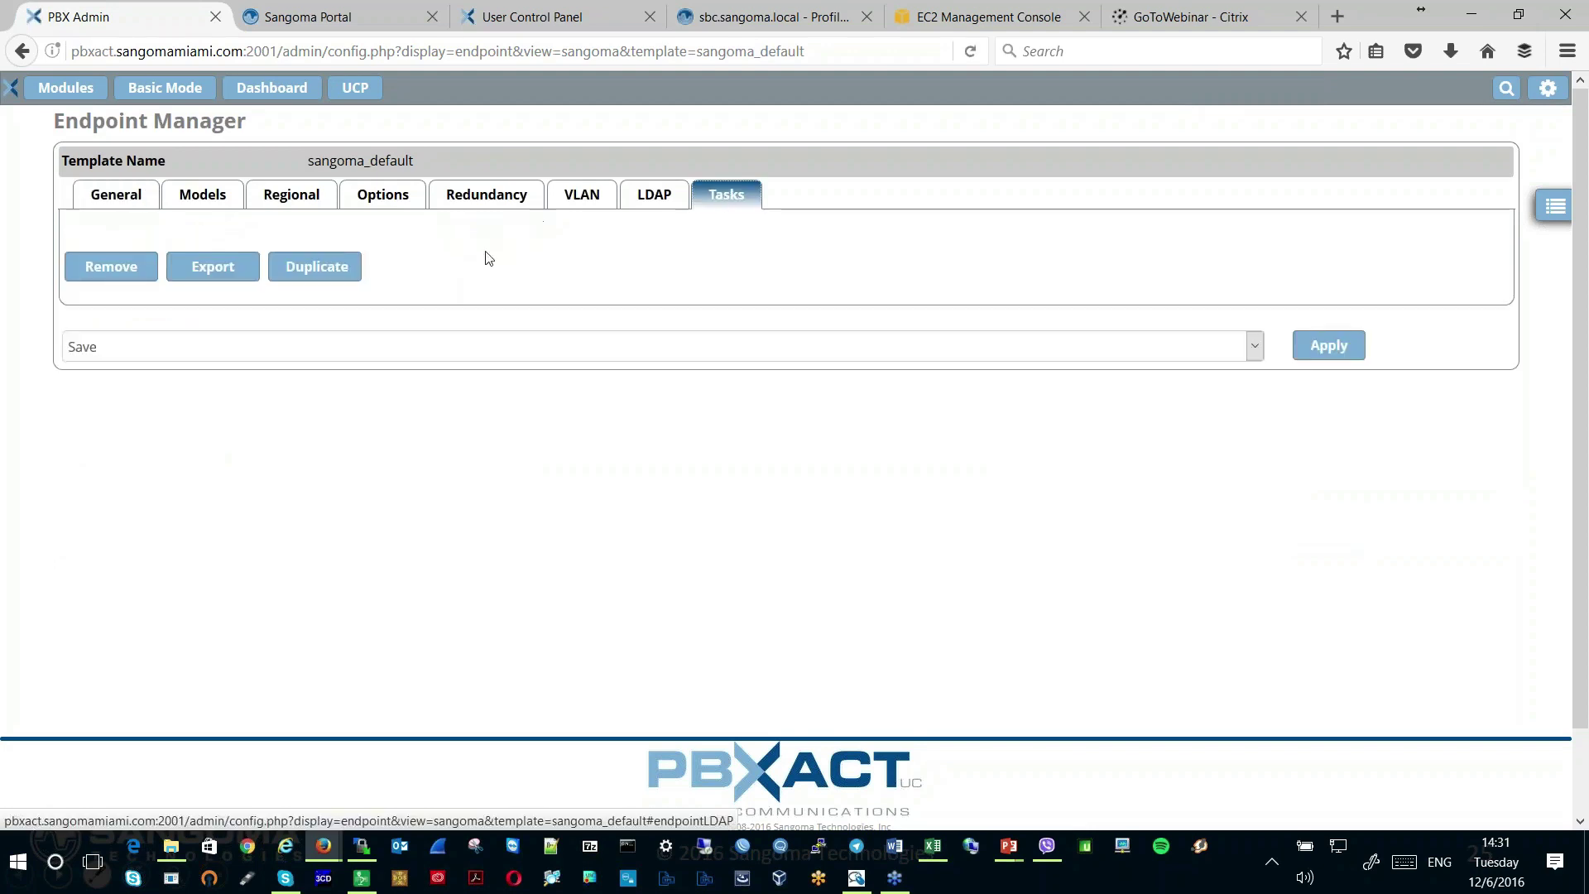
{"action": "left_click", "coordinate": [304, 273]}
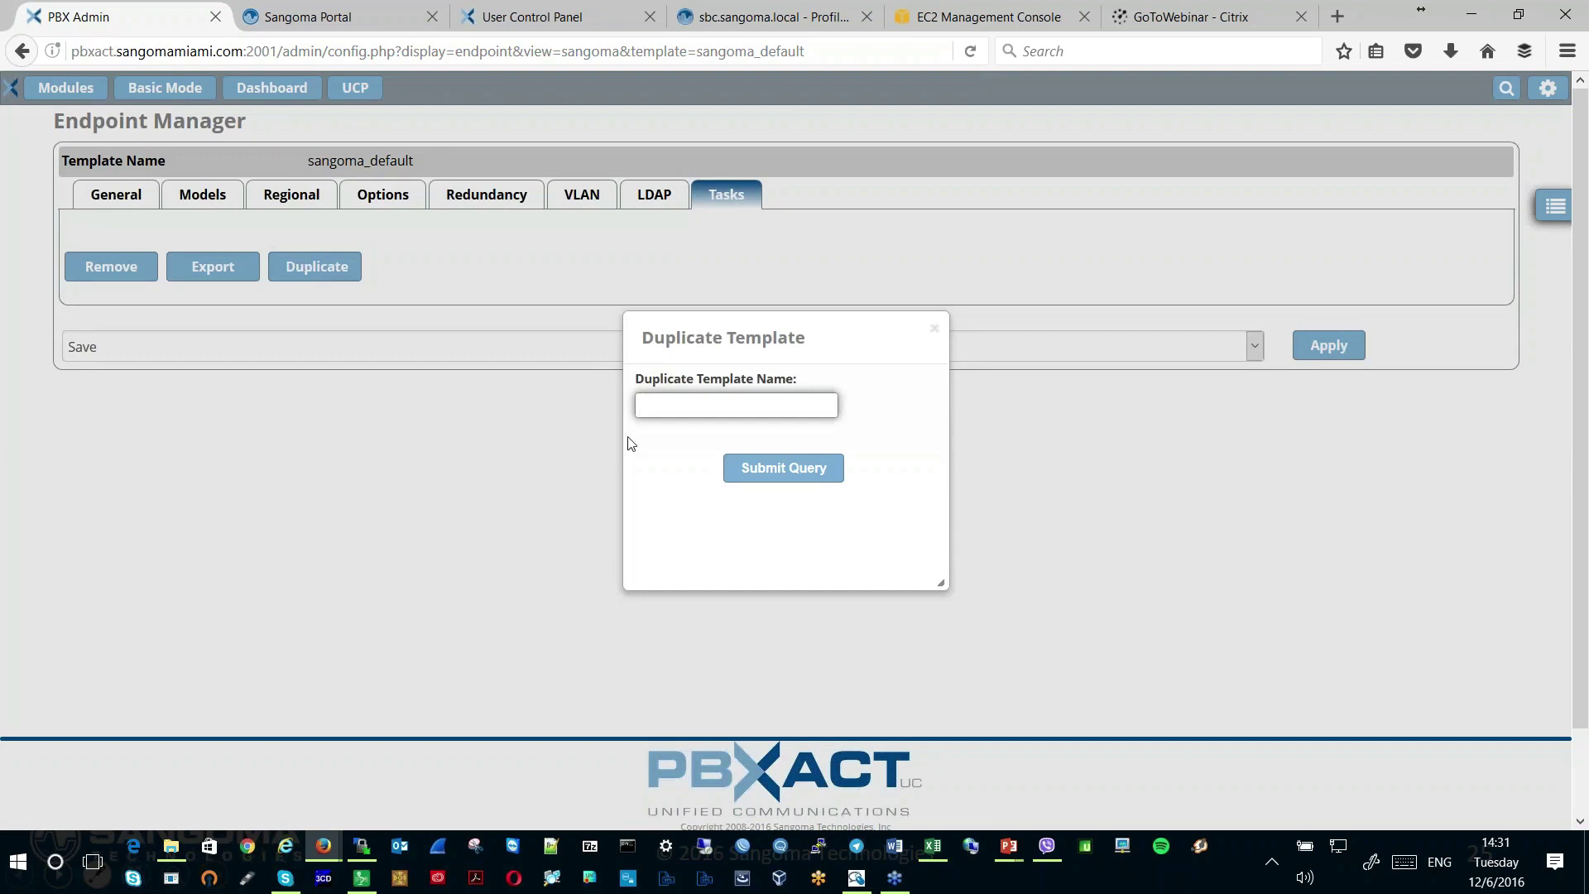
{"action": "left_click", "coordinate": [672, 403]}
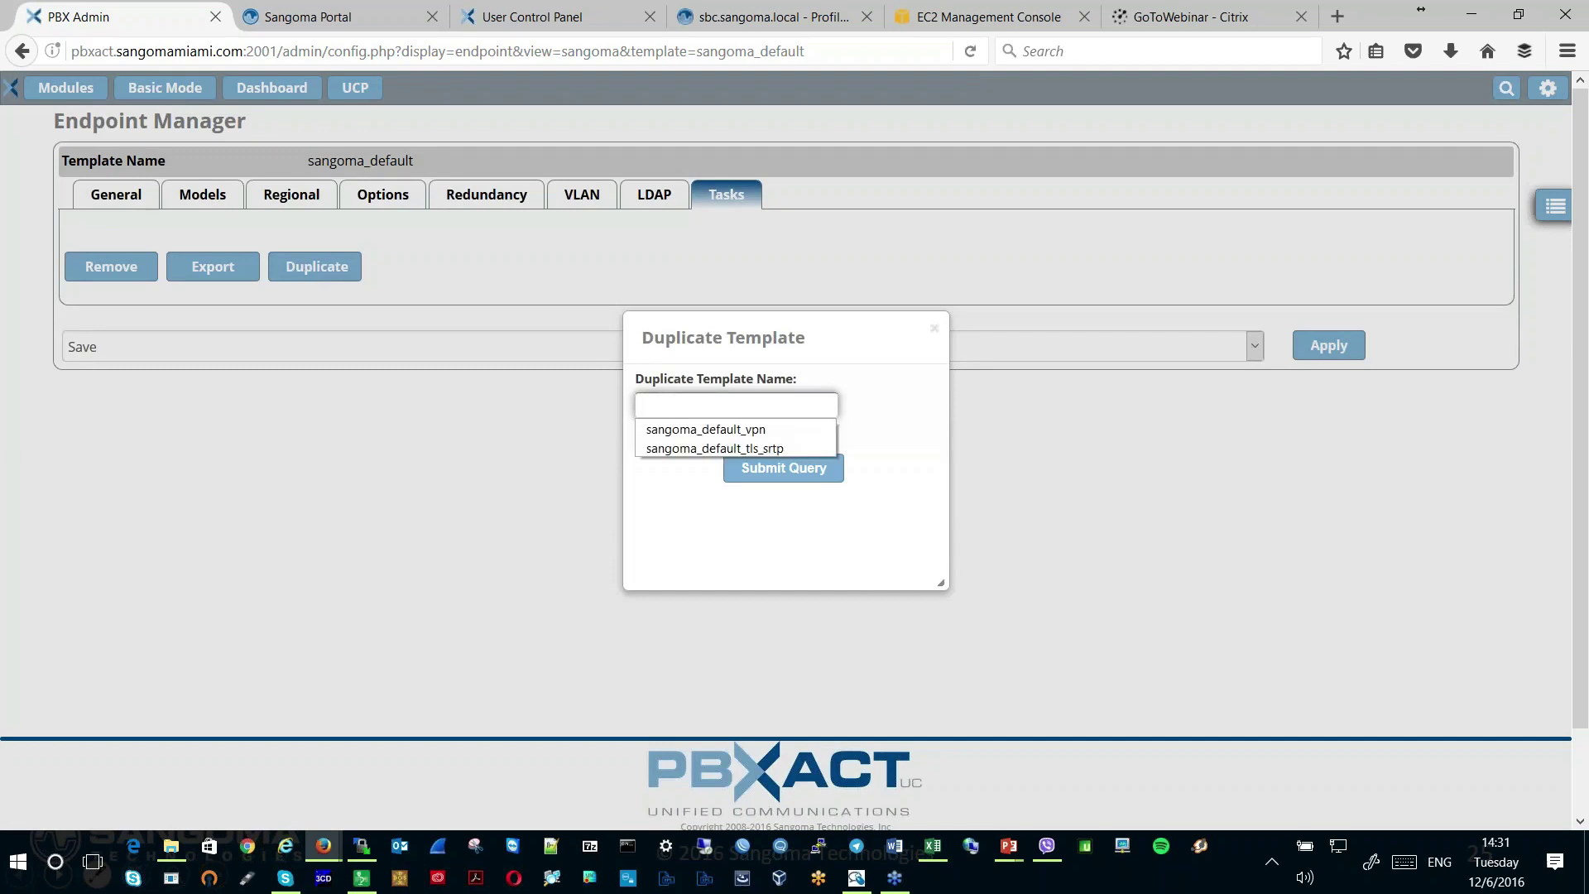
{"action": "left_click", "coordinate": [709, 447]}
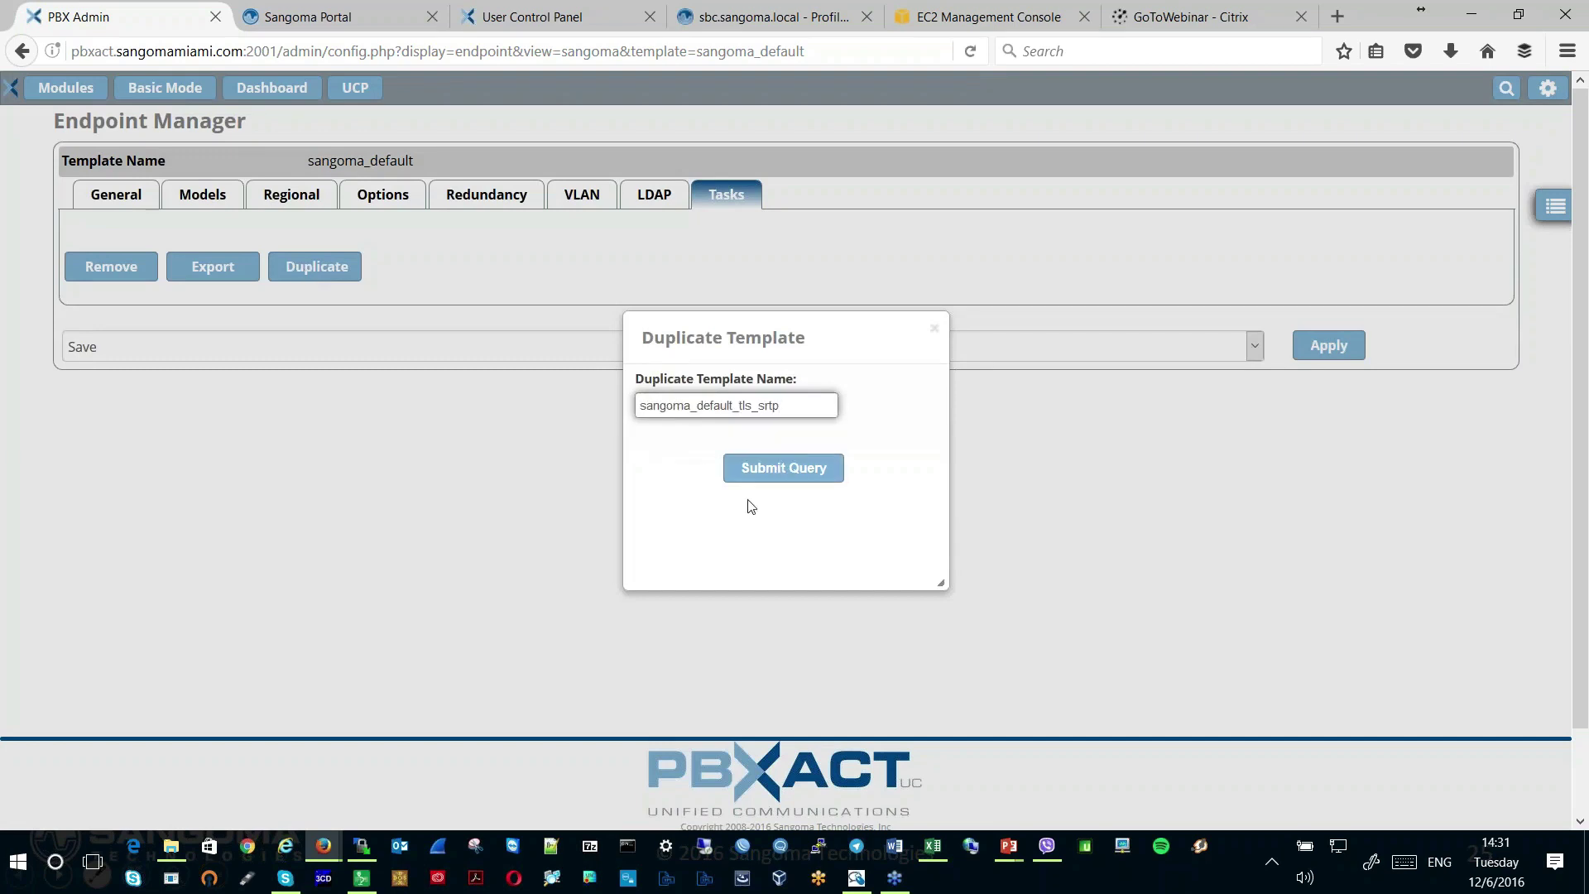
{"action": "left_click", "coordinate": [935, 329]}
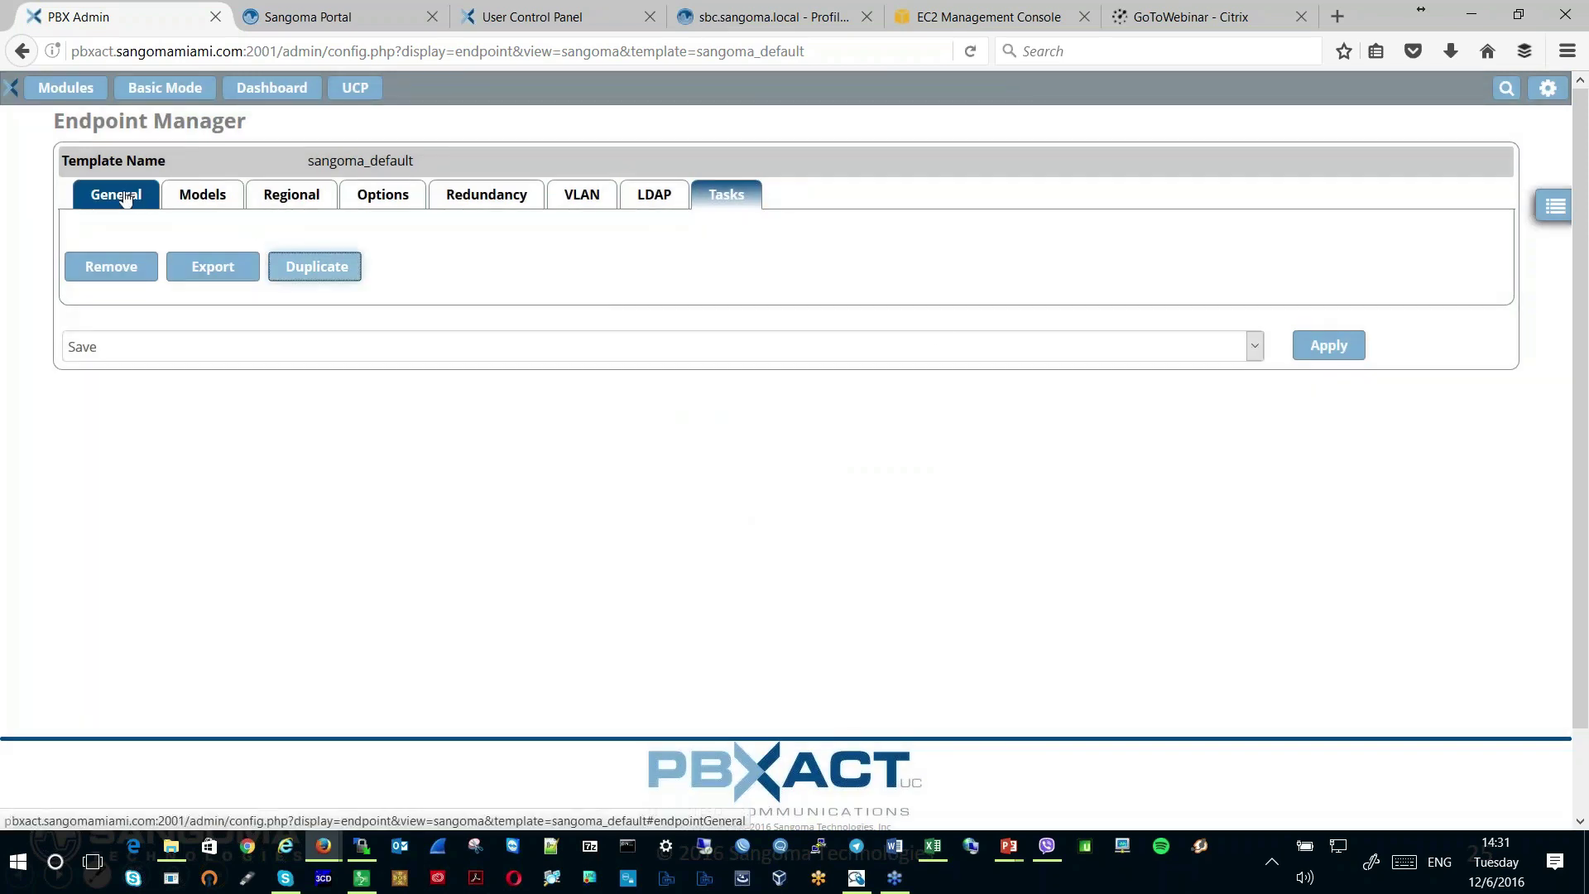
Open the Sangoma template sangoma_default_tls_srtp and review its general, phone model and regional settings
{"action": "left_click", "coordinate": [1549, 208]}
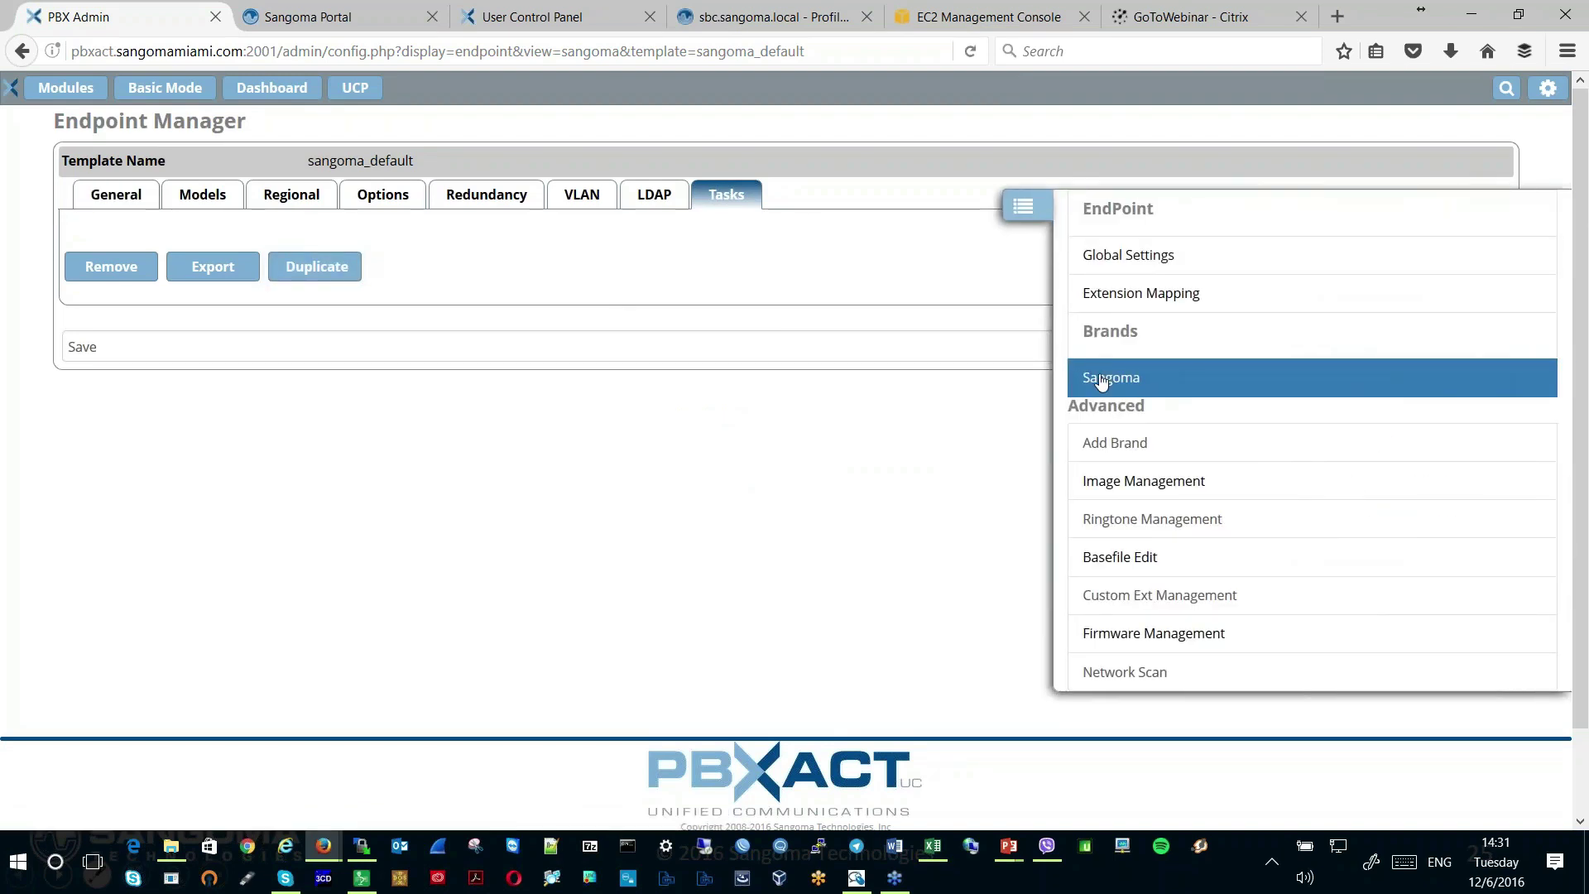
{"action": "left_click", "coordinate": [1102, 379]}
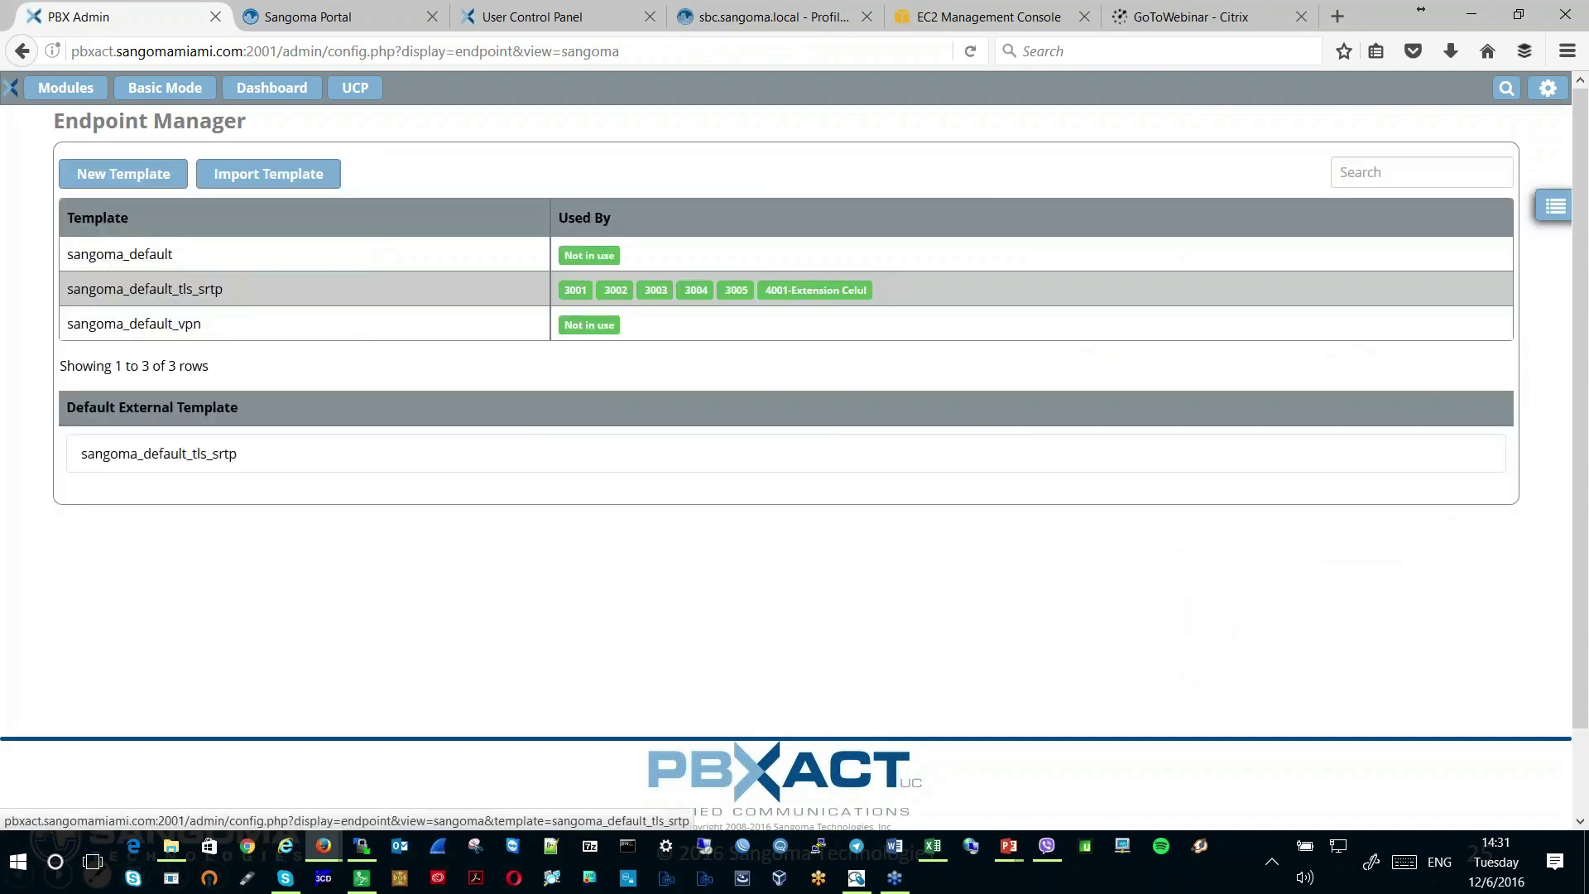
{"action": "left_click", "coordinate": [191, 294]}
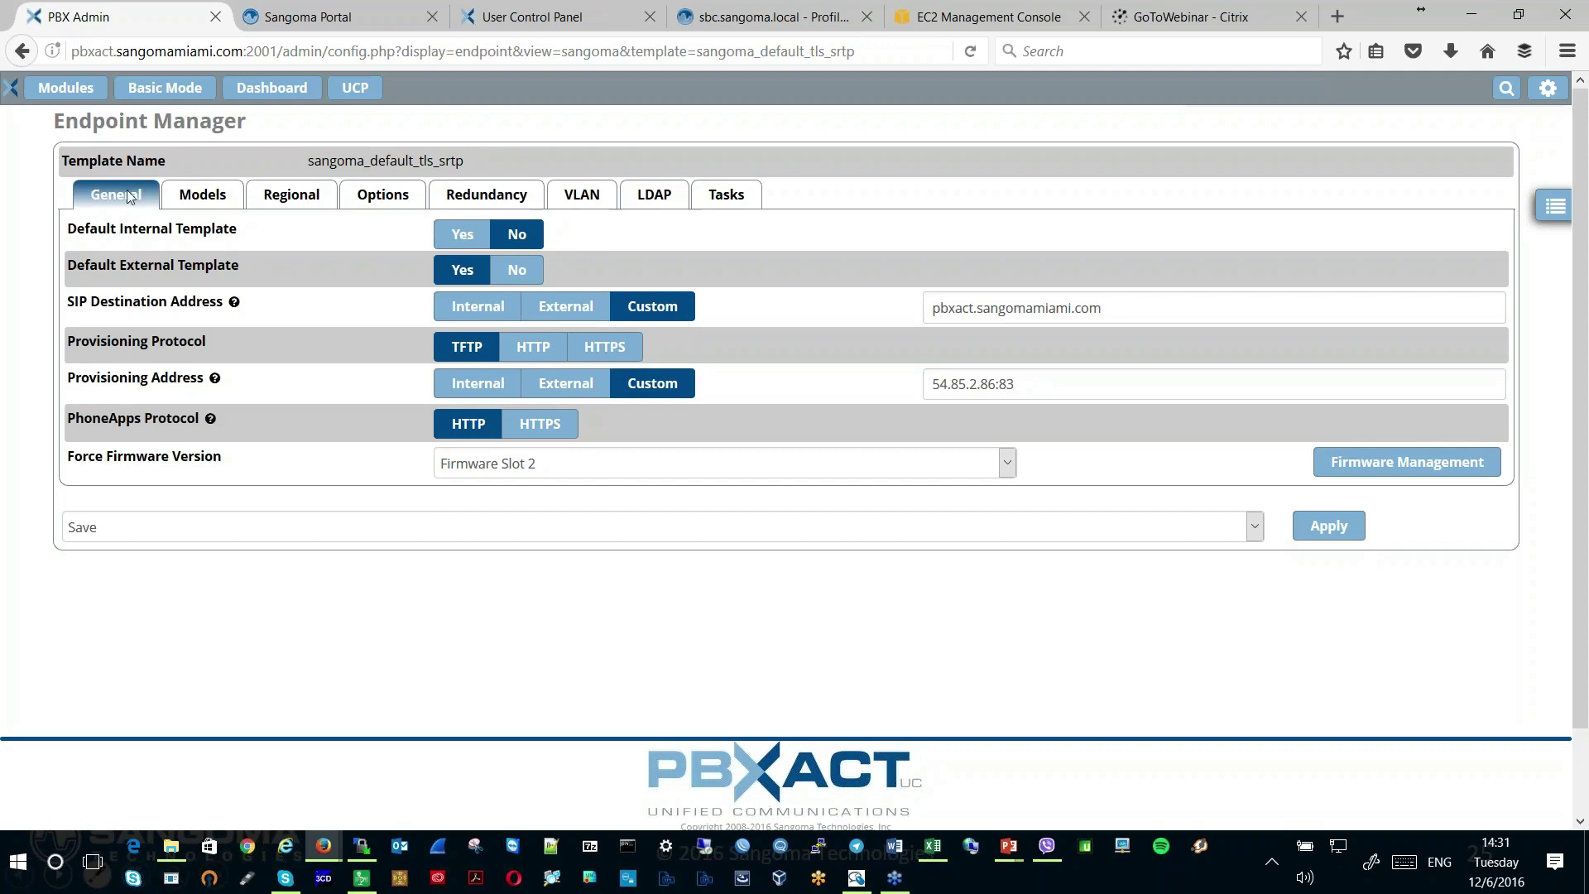
{"action": "left_click", "coordinate": [191, 201]}
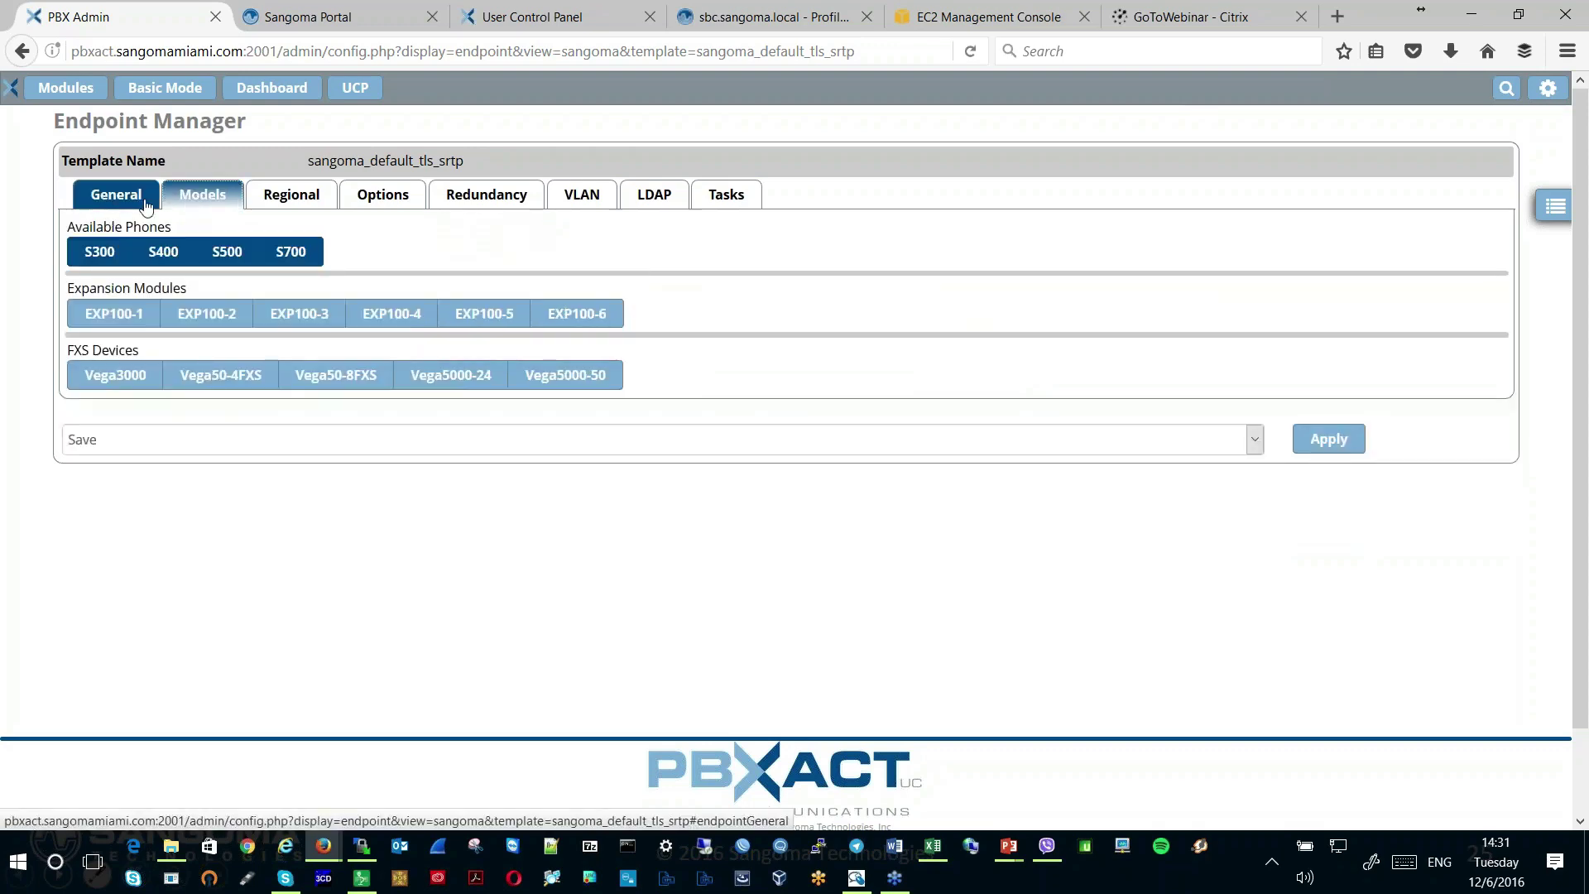
{"action": "left_click", "coordinate": [278, 202]}
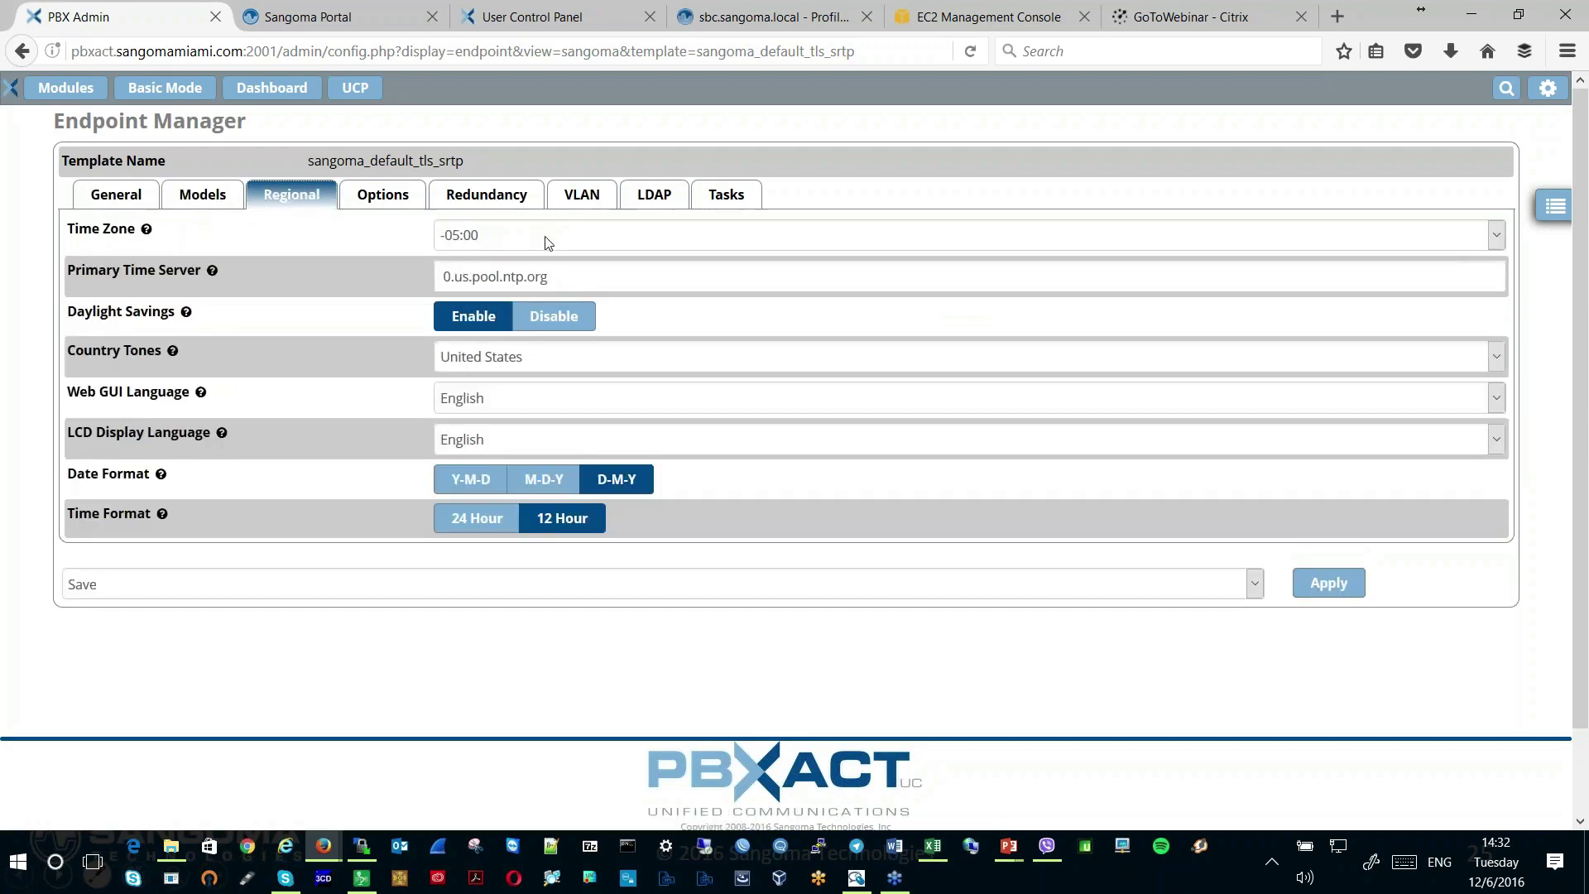
Review the phone options of the sangoma_default_tls_srtp template, including display, screen saver, call handling and BLF settings
{"action": "left_click", "coordinate": [387, 204]}
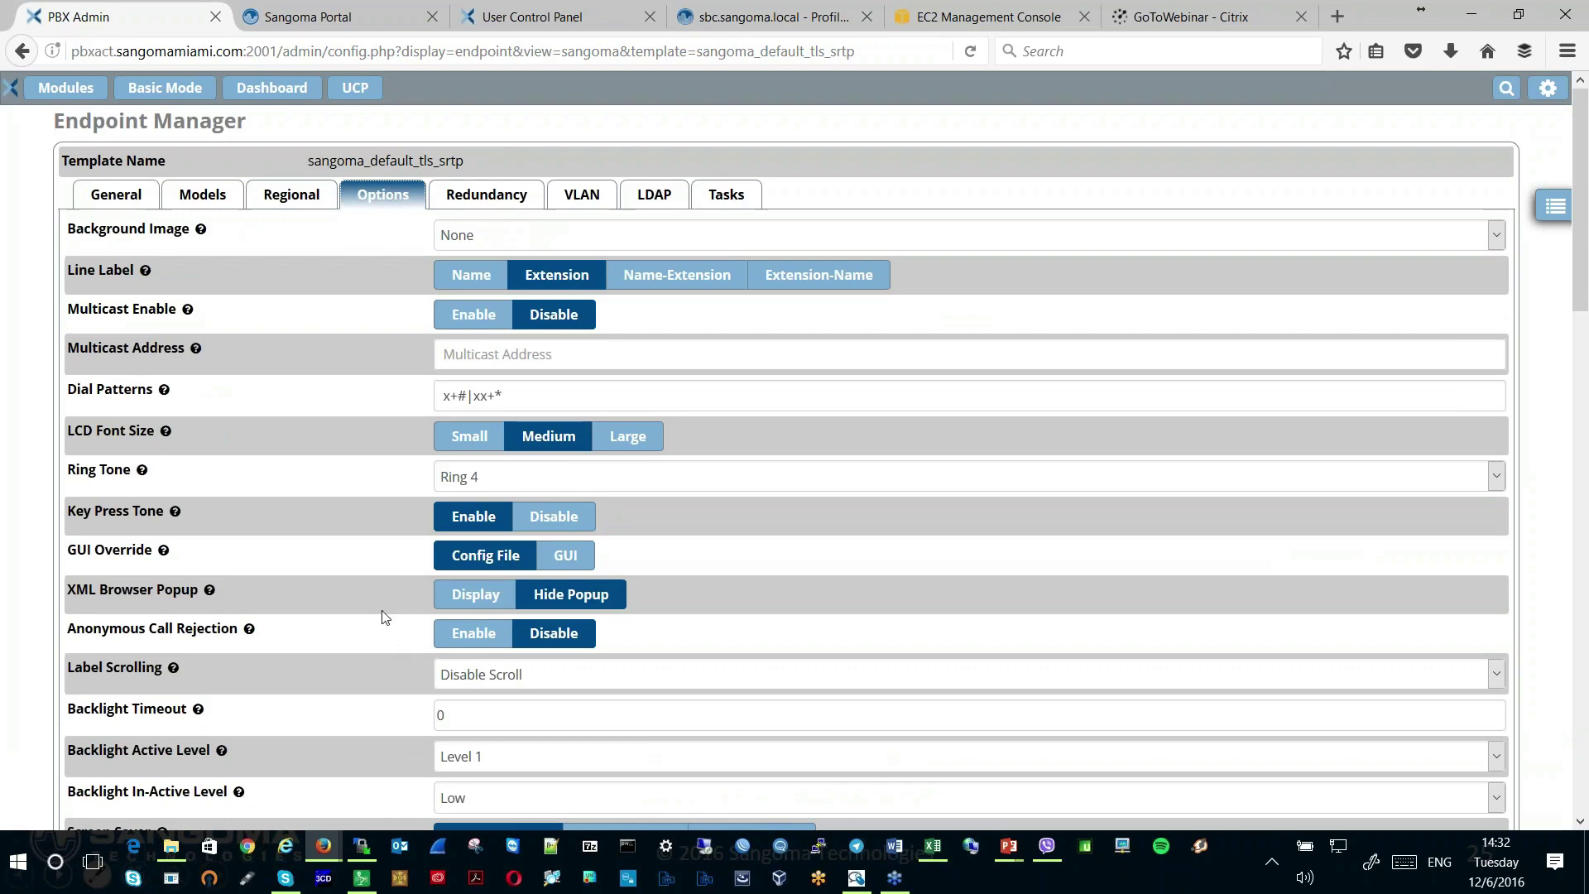
{"action": "scroll", "coordinate": [364, 569], "scroll_direction": "down", "scroll_amount": 3}
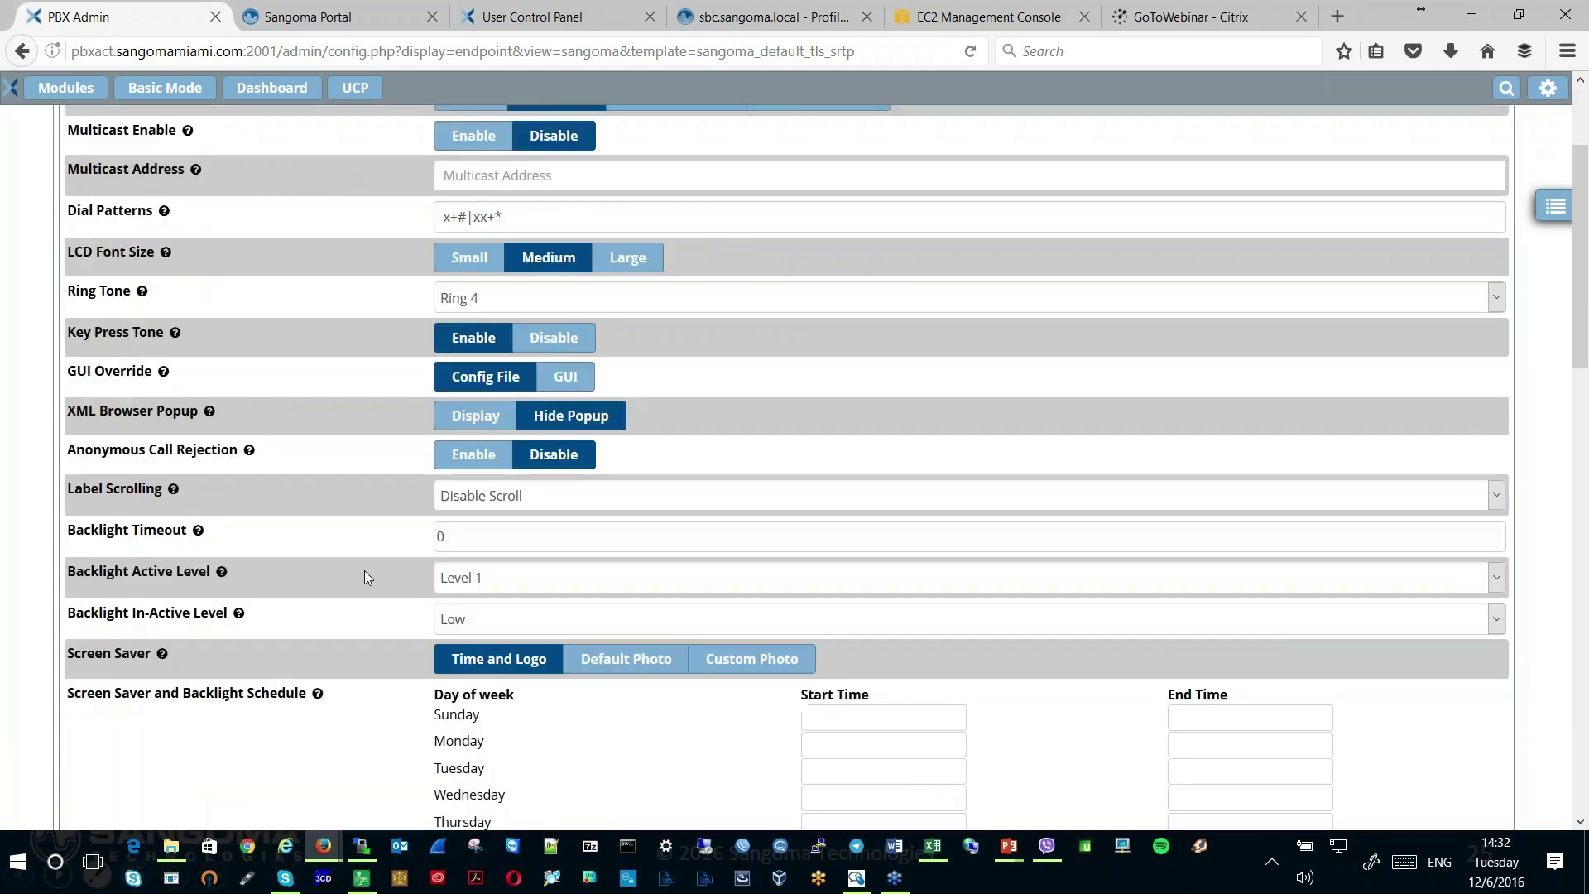
{"action": "scroll", "coordinate": [367, 577], "scroll_direction": "down", "scroll_amount": 6}
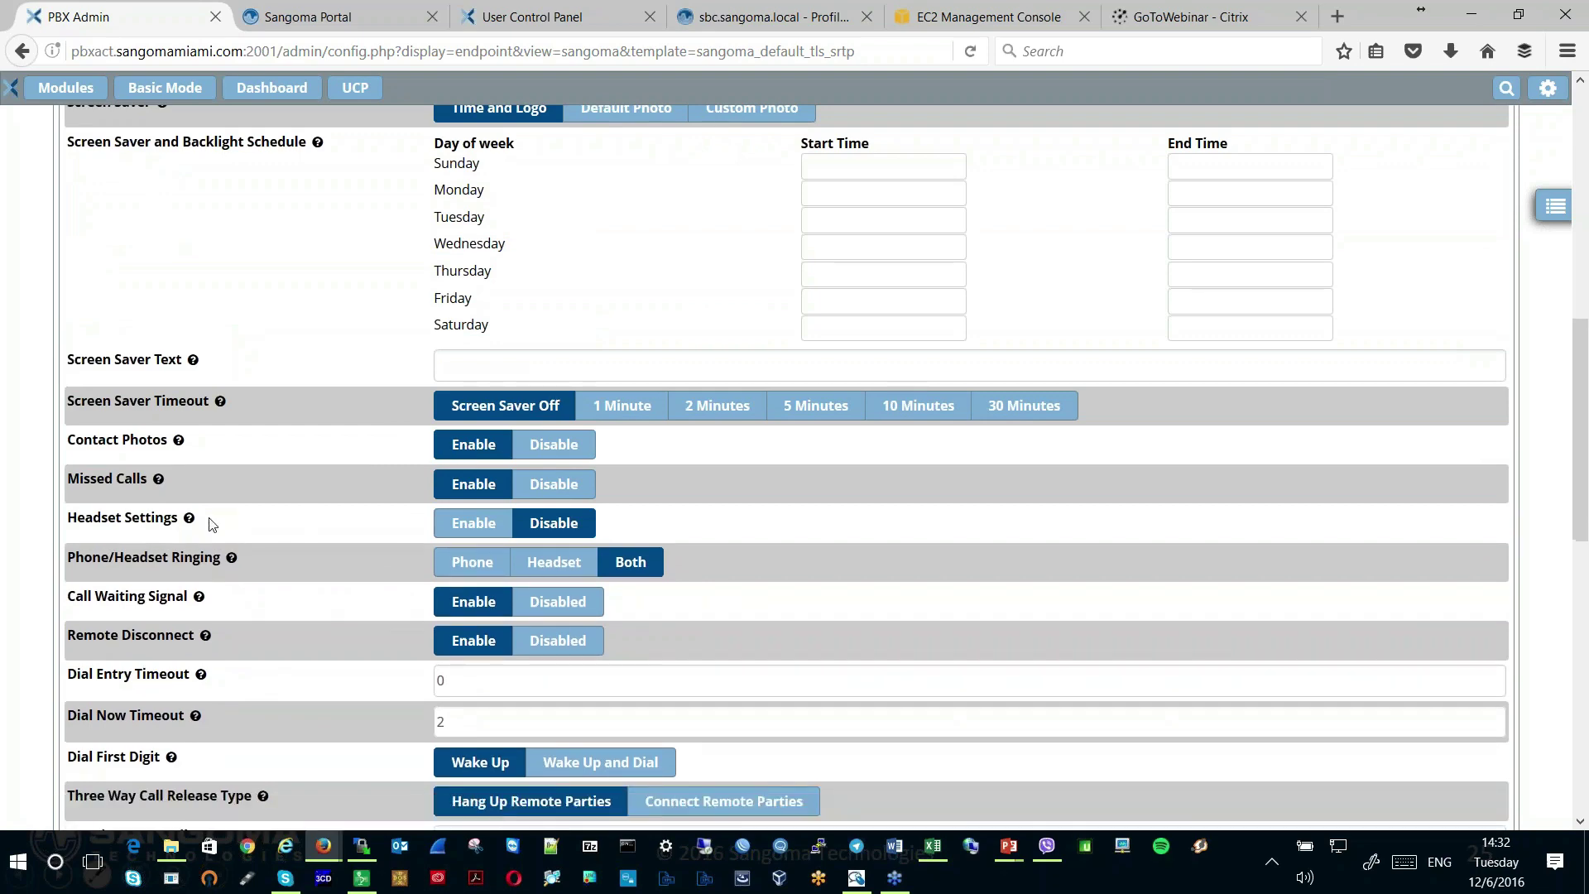
{"action": "scroll", "coordinate": [397, 537], "scroll_direction": "down", "scroll_amount": 10}
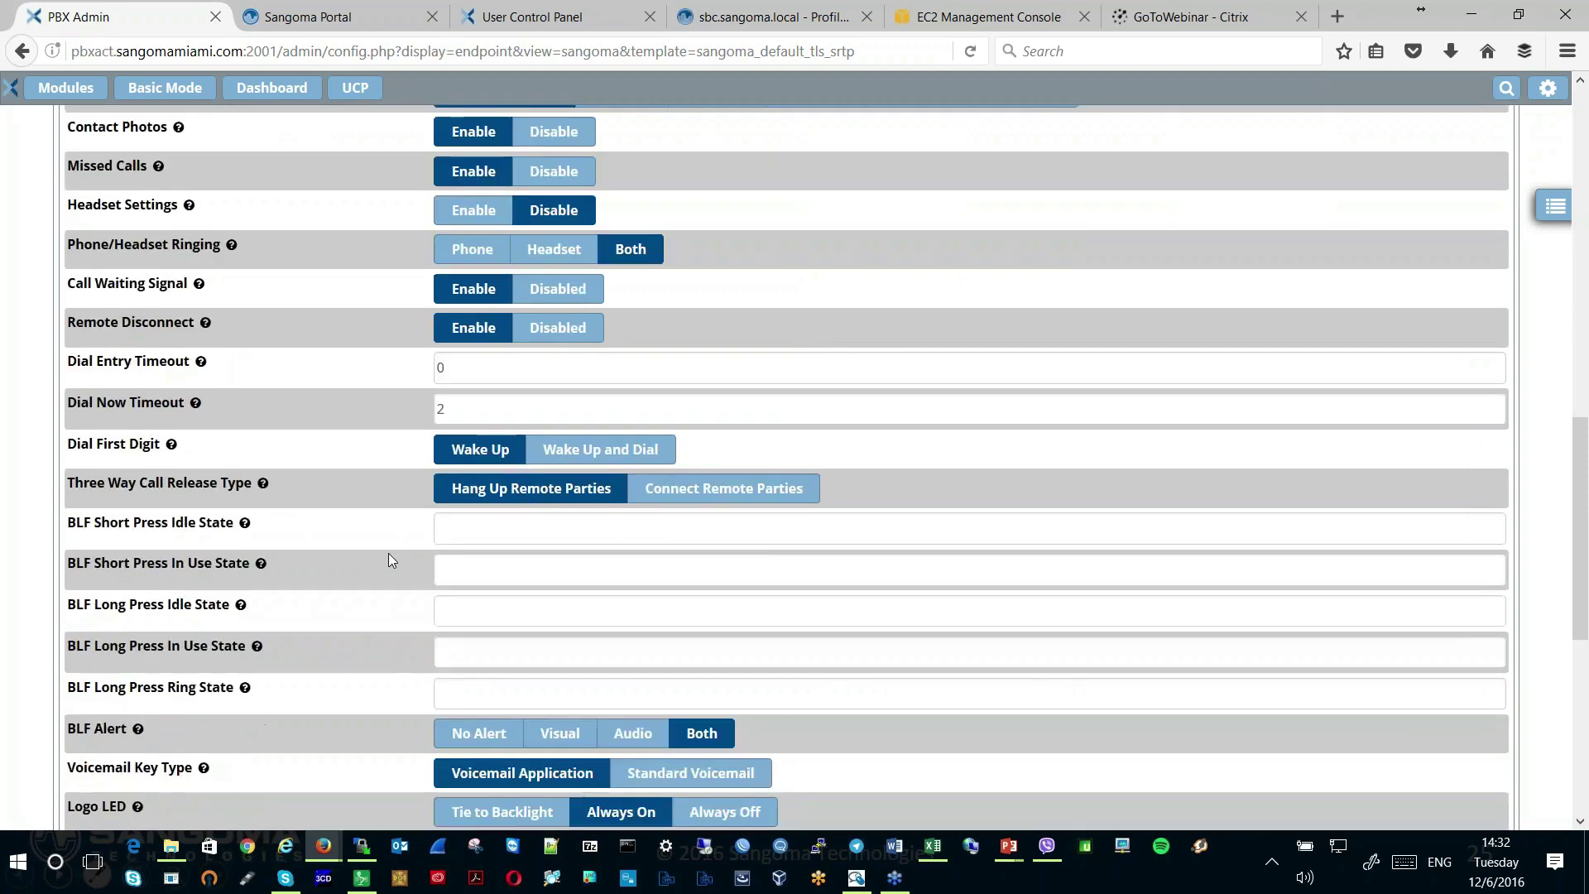
{"action": "scroll", "coordinate": [395, 553], "scroll_direction": "up", "scroll_amount": 15}
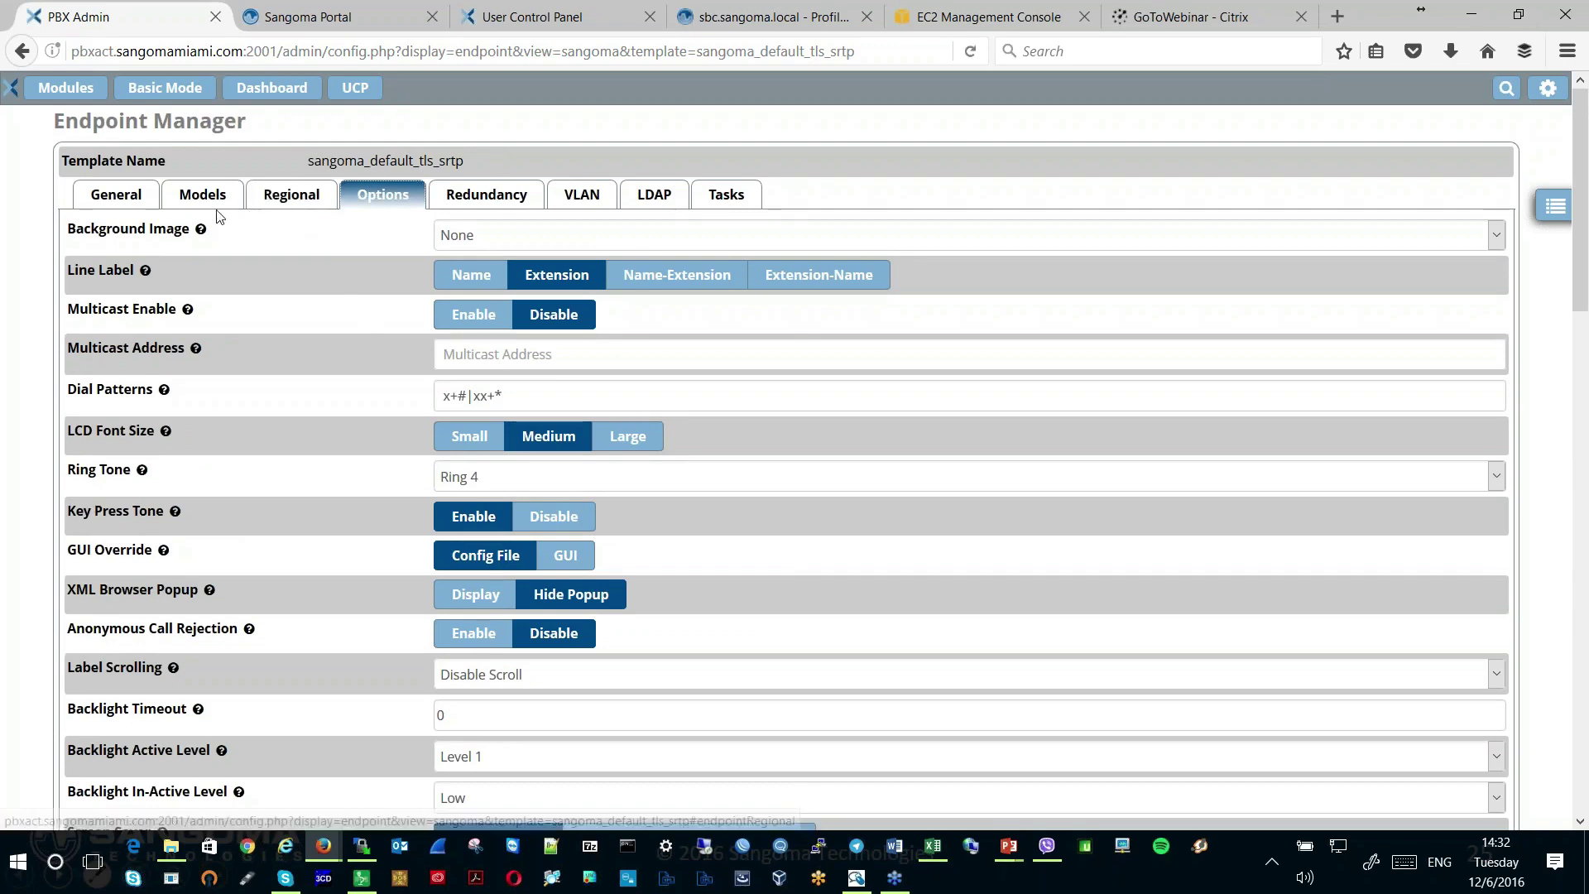
Examine the custom SIP destination address and custom provisioning address in the template's general settings
{"action": "left_click", "coordinate": [116, 199]}
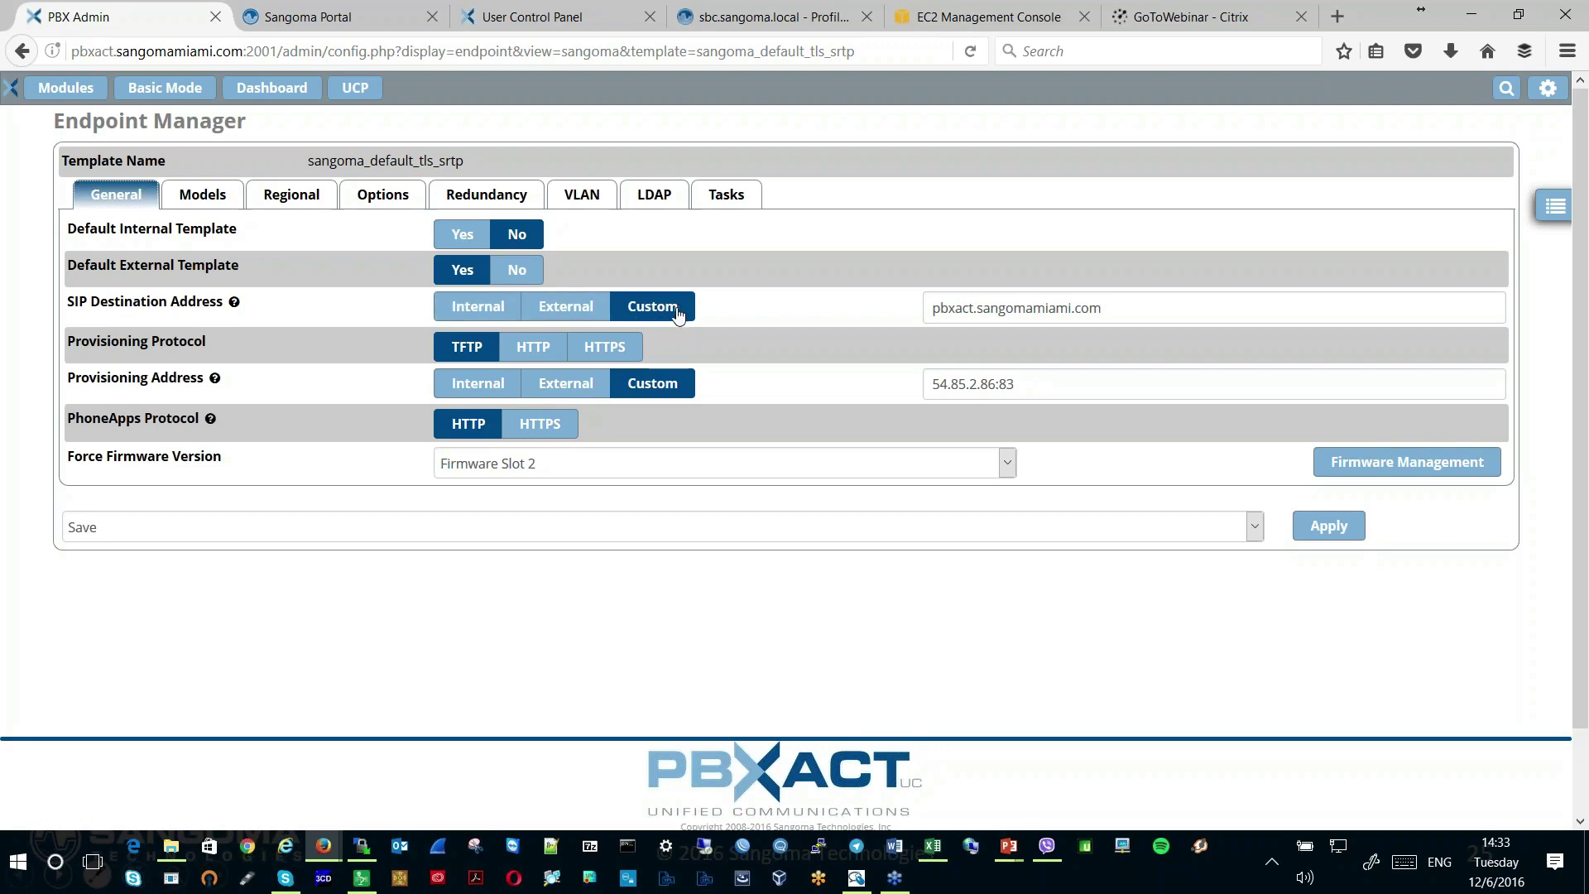
{"action": "left_click_drag", "start_coordinate": [1122, 306], "coordinate": [932, 317]}
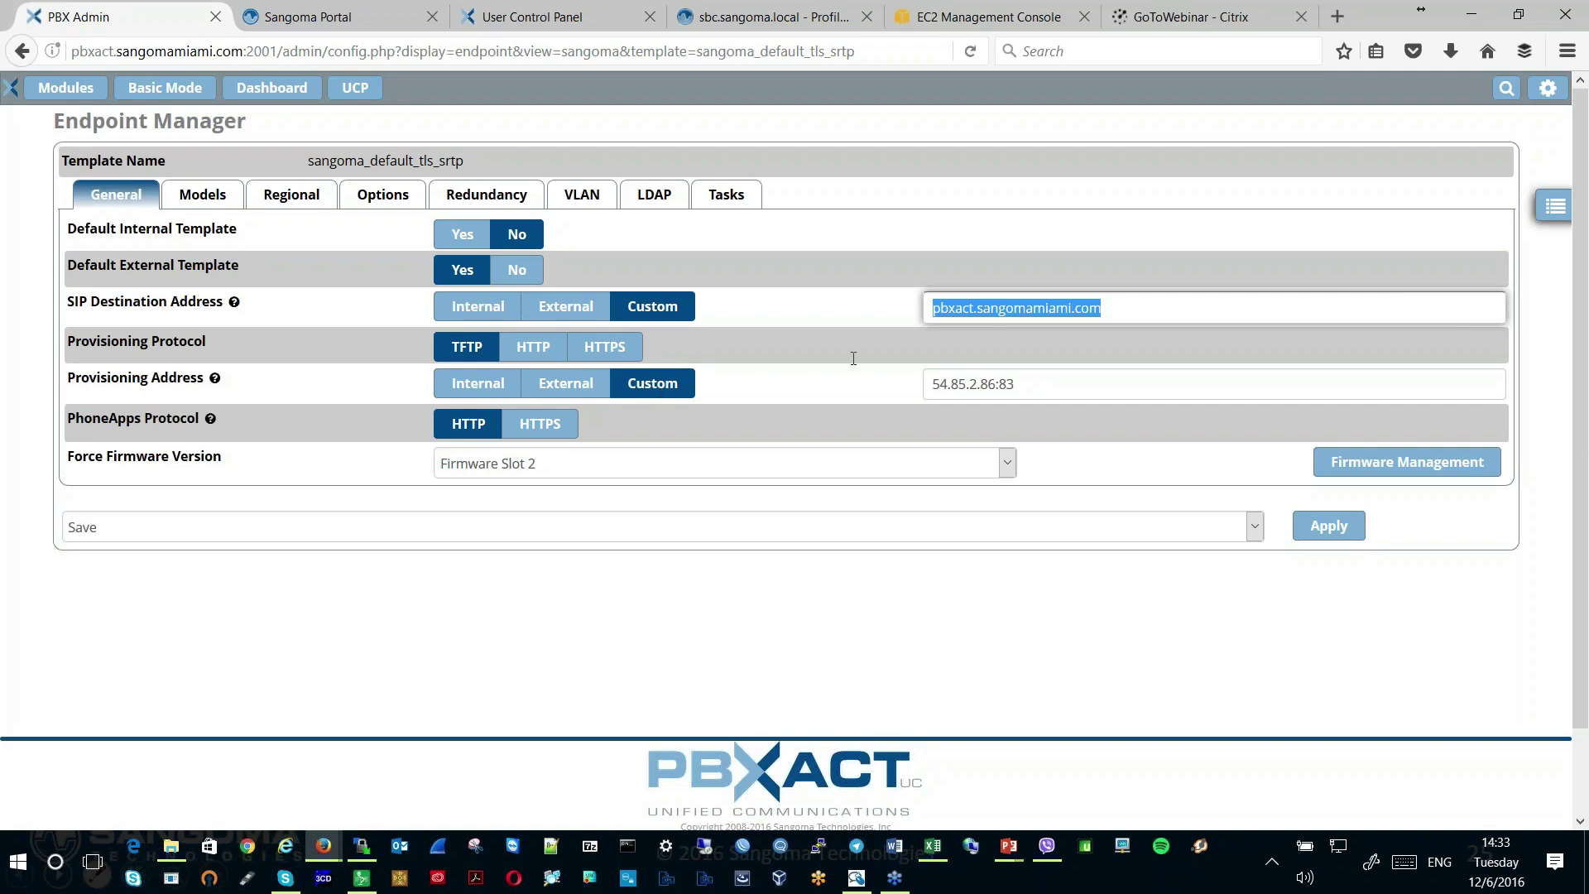
{"action": "left_click", "coordinate": [1025, 382]}
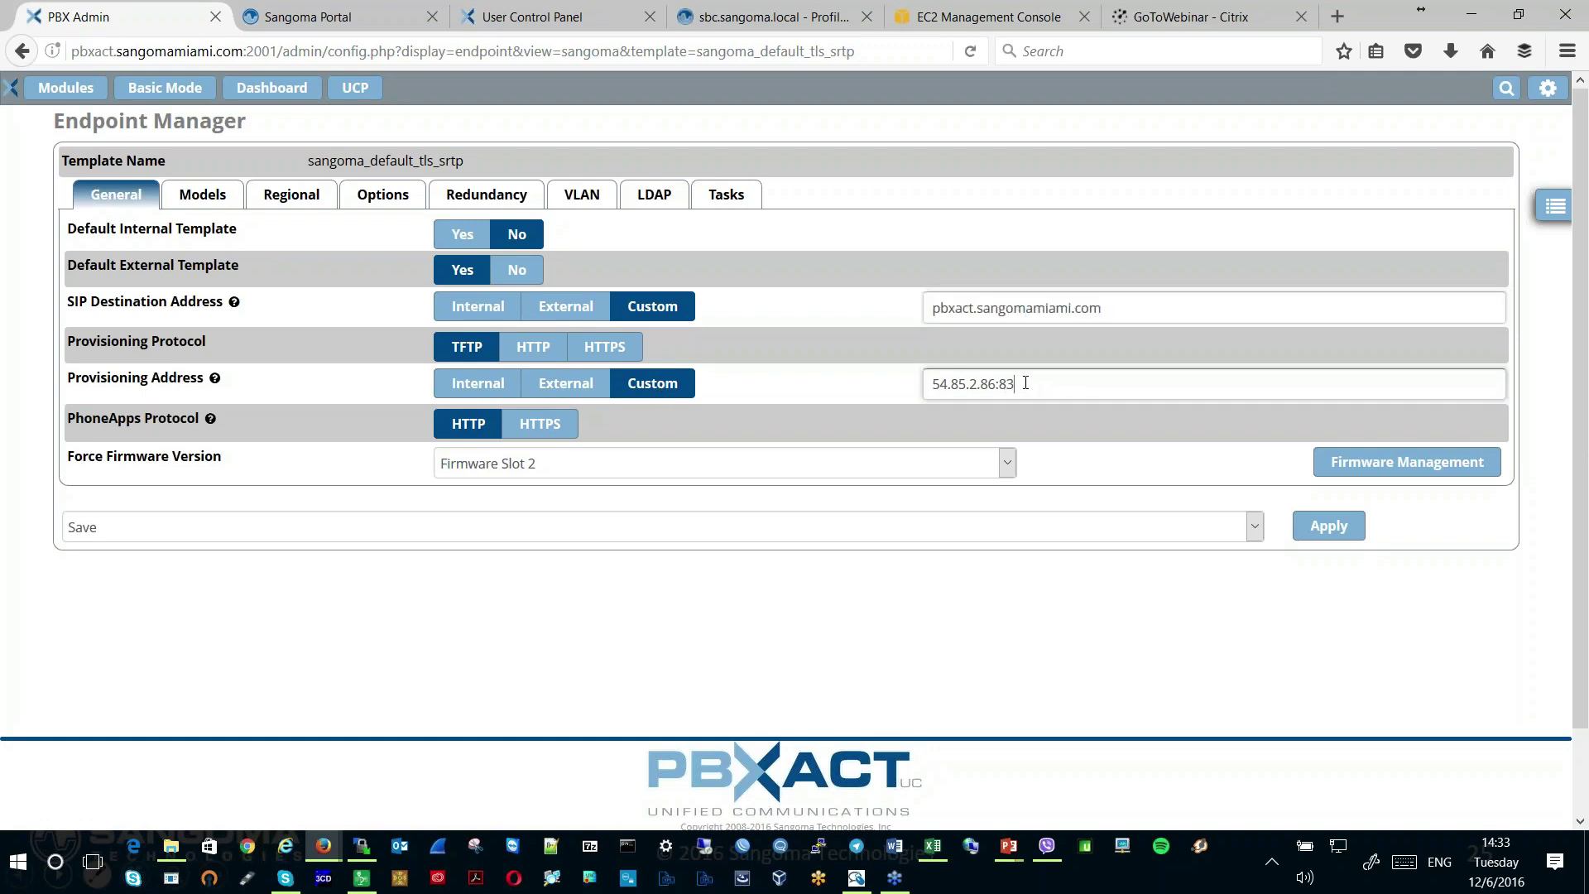
{"action": "left_click_drag", "start_coordinate": [1025, 382], "coordinate": [921, 385]}
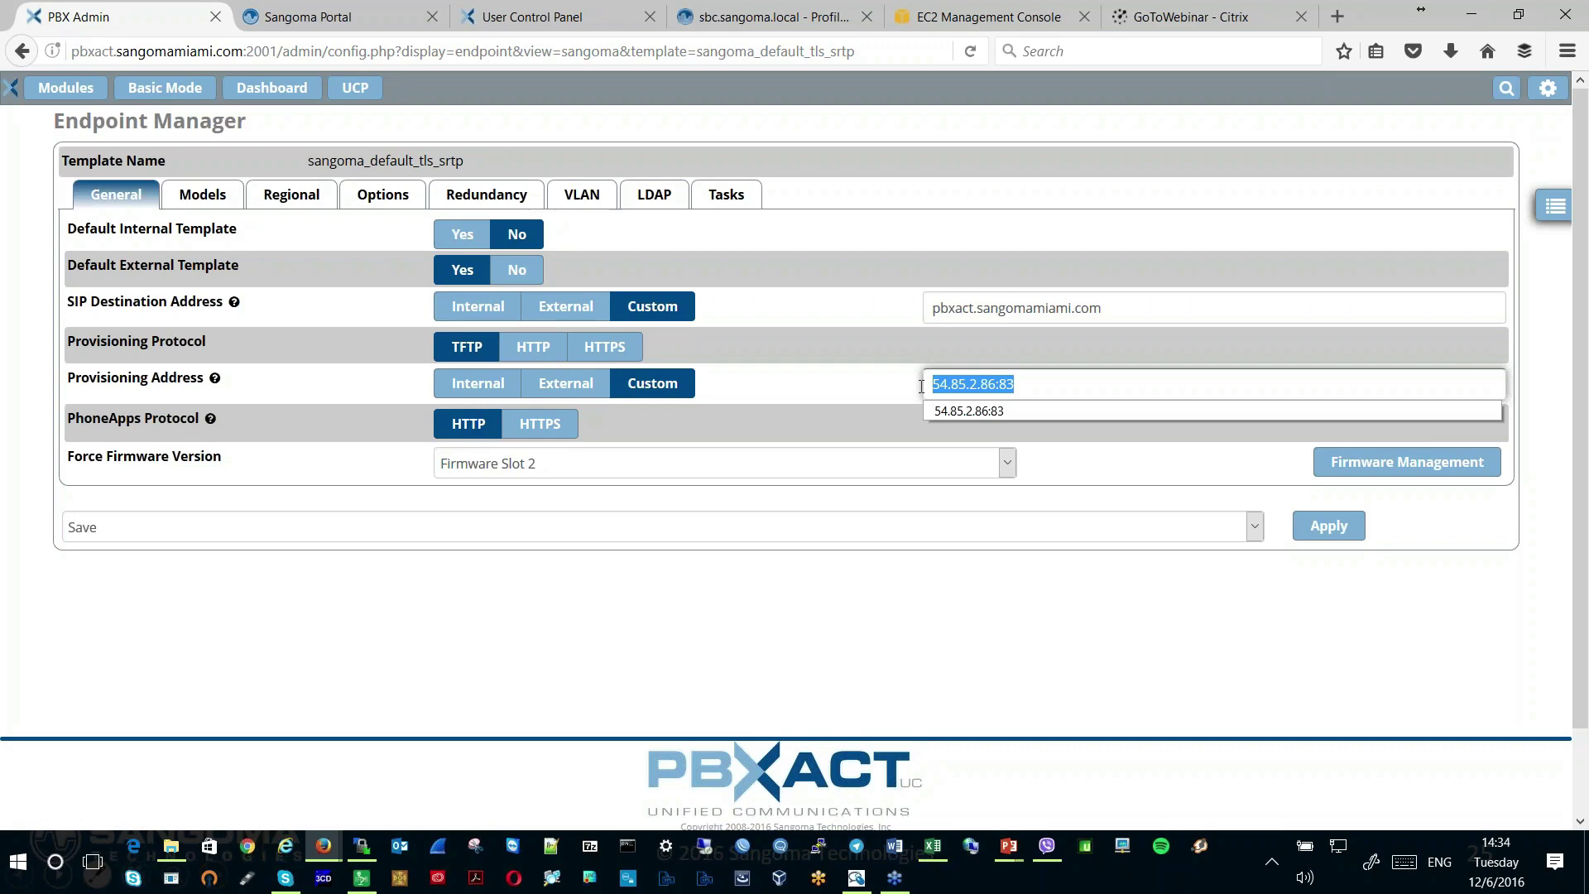
{"action": "key", "text": "End"}
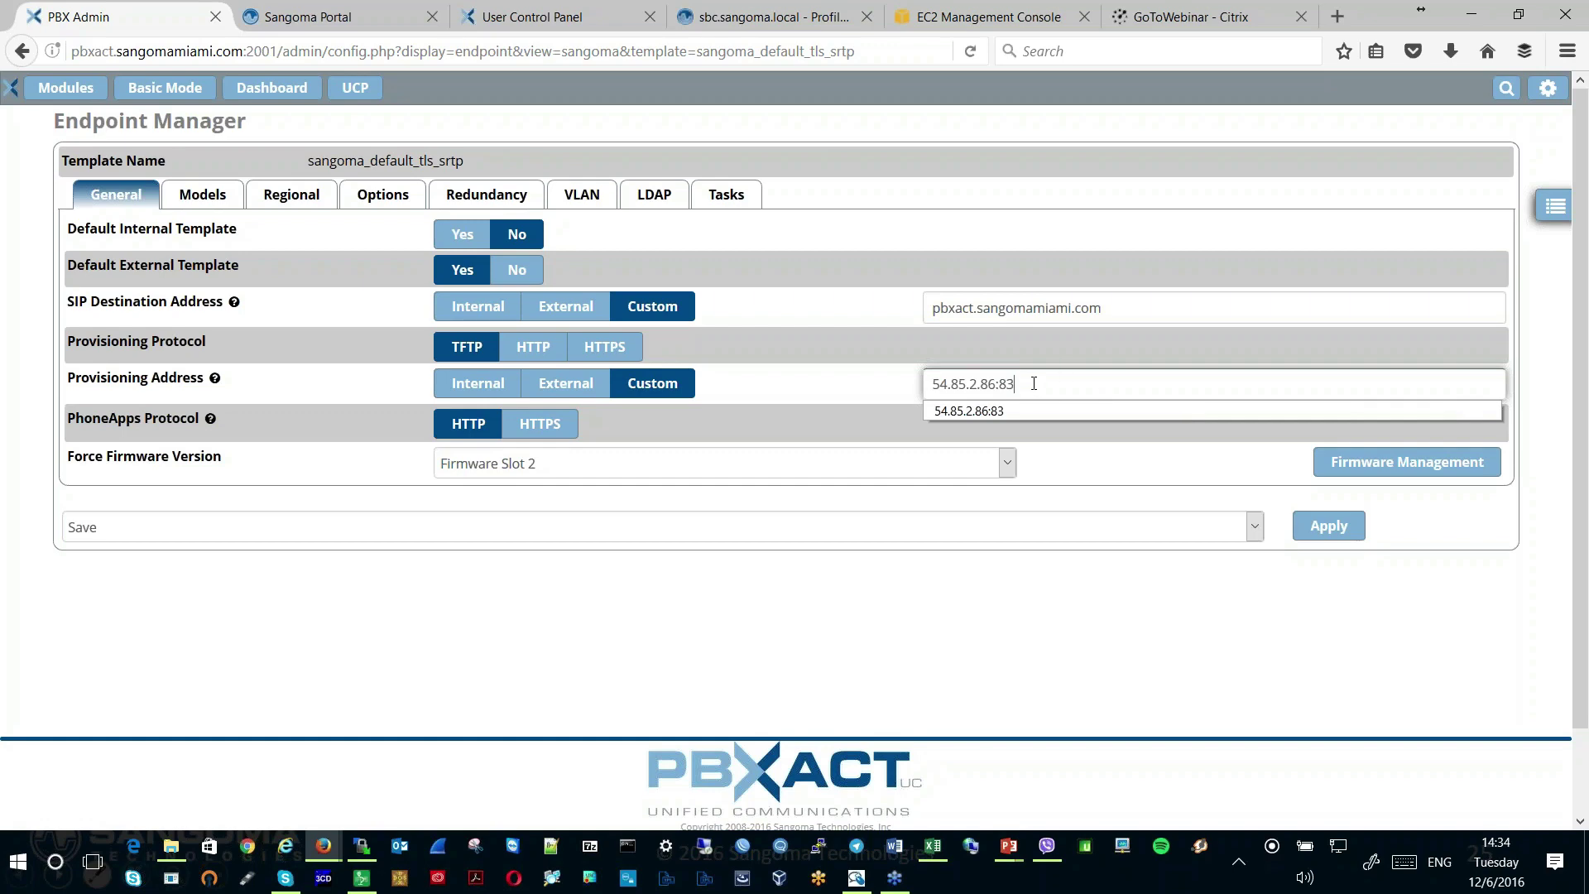
{"action": "left_click", "coordinate": [686, 629]}
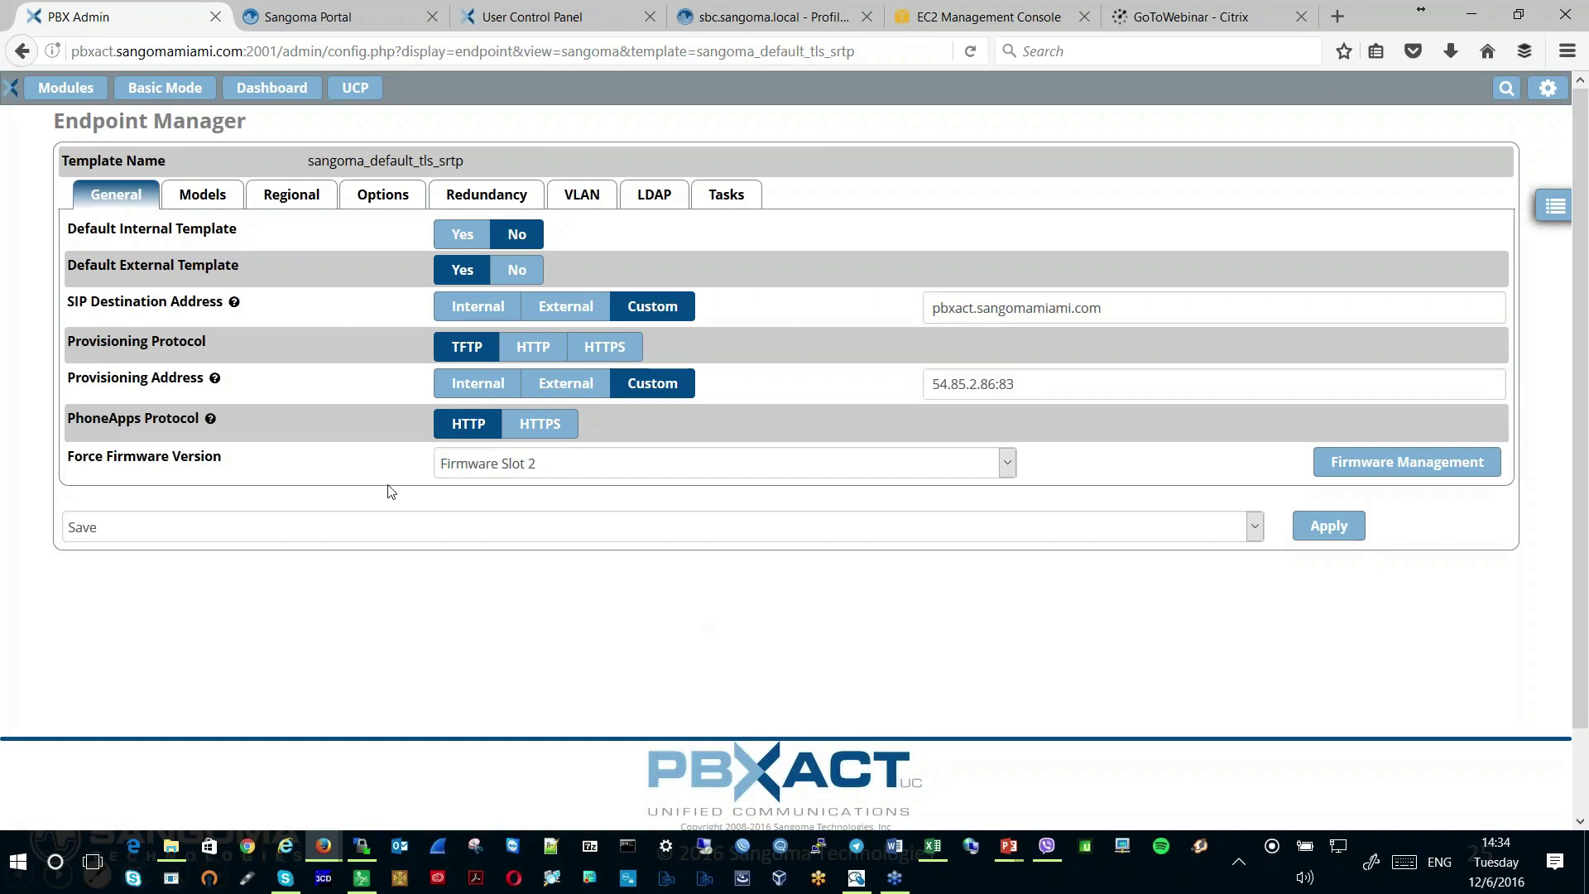
Examine the outbound proxy address and port in the template's redundancy settings, including the outbound proxy help text
{"action": "left_click", "coordinate": [484, 197]}
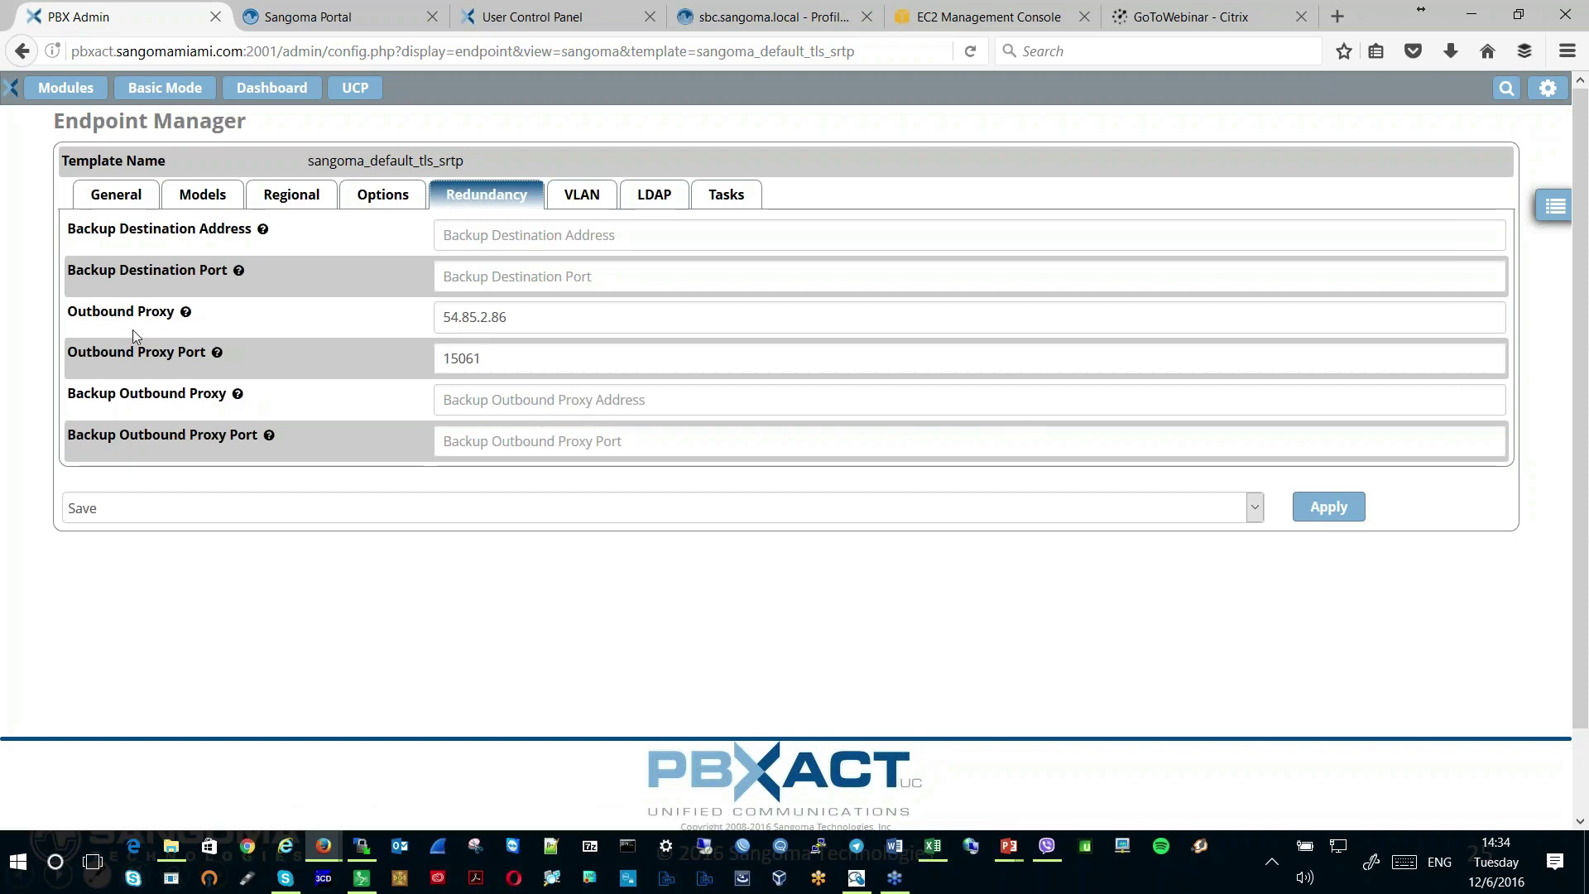
{"action": "mouse_move", "coordinate": [103, 335]}
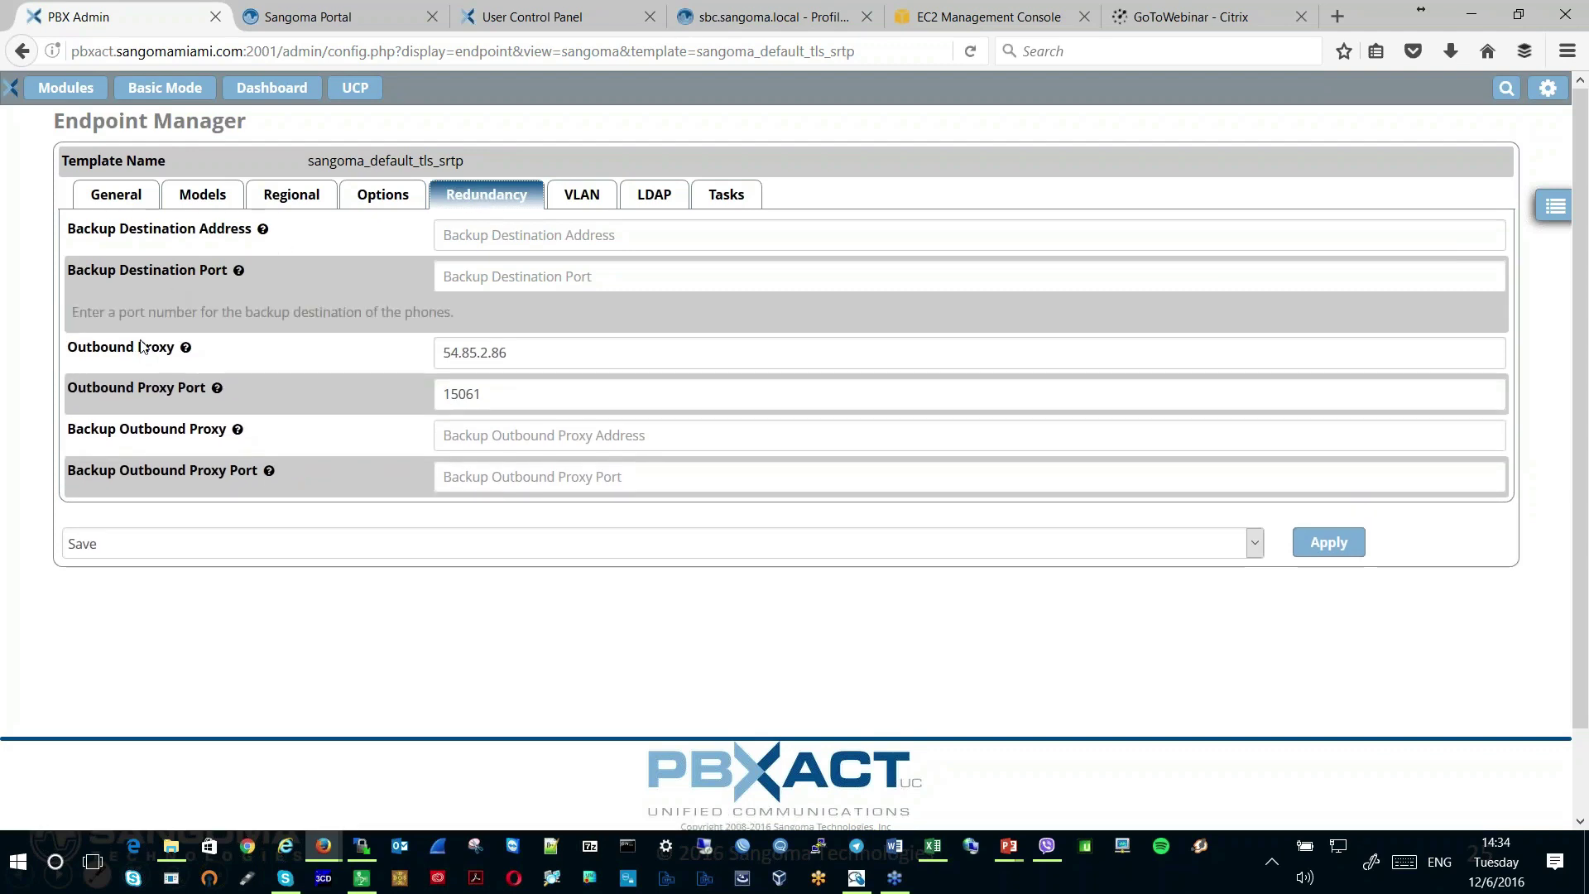
{"action": "mouse_move", "coordinate": [226, 323]}
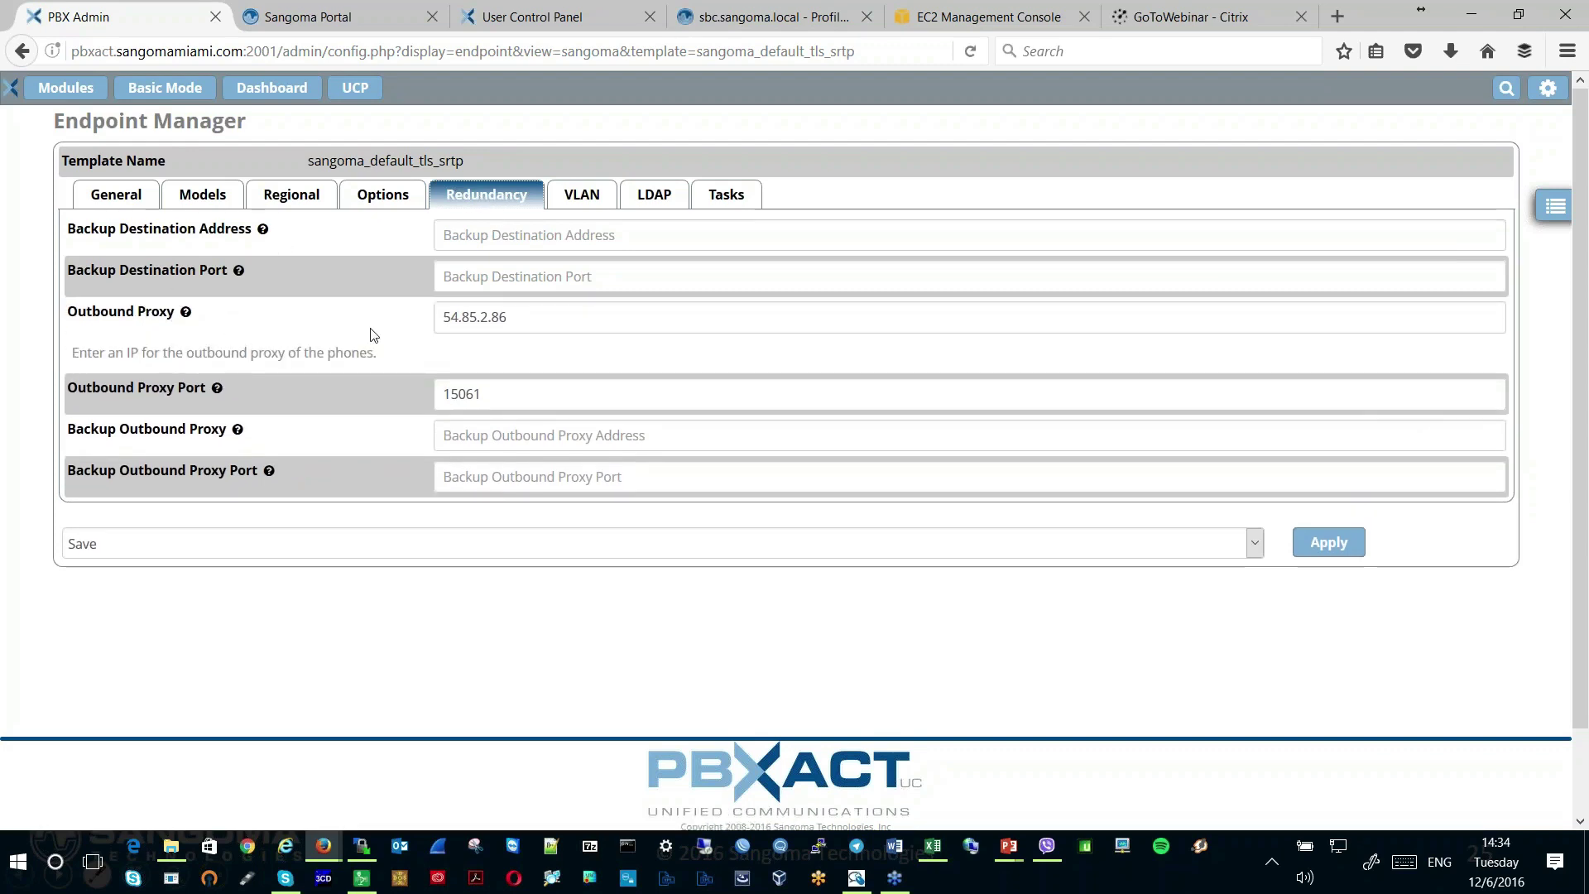
Highlight the outbound proxy address and the outbound proxy port in the template's redundancy settings for review
{"action": "left_click_drag", "start_coordinate": [538, 327], "coordinate": [420, 331]}
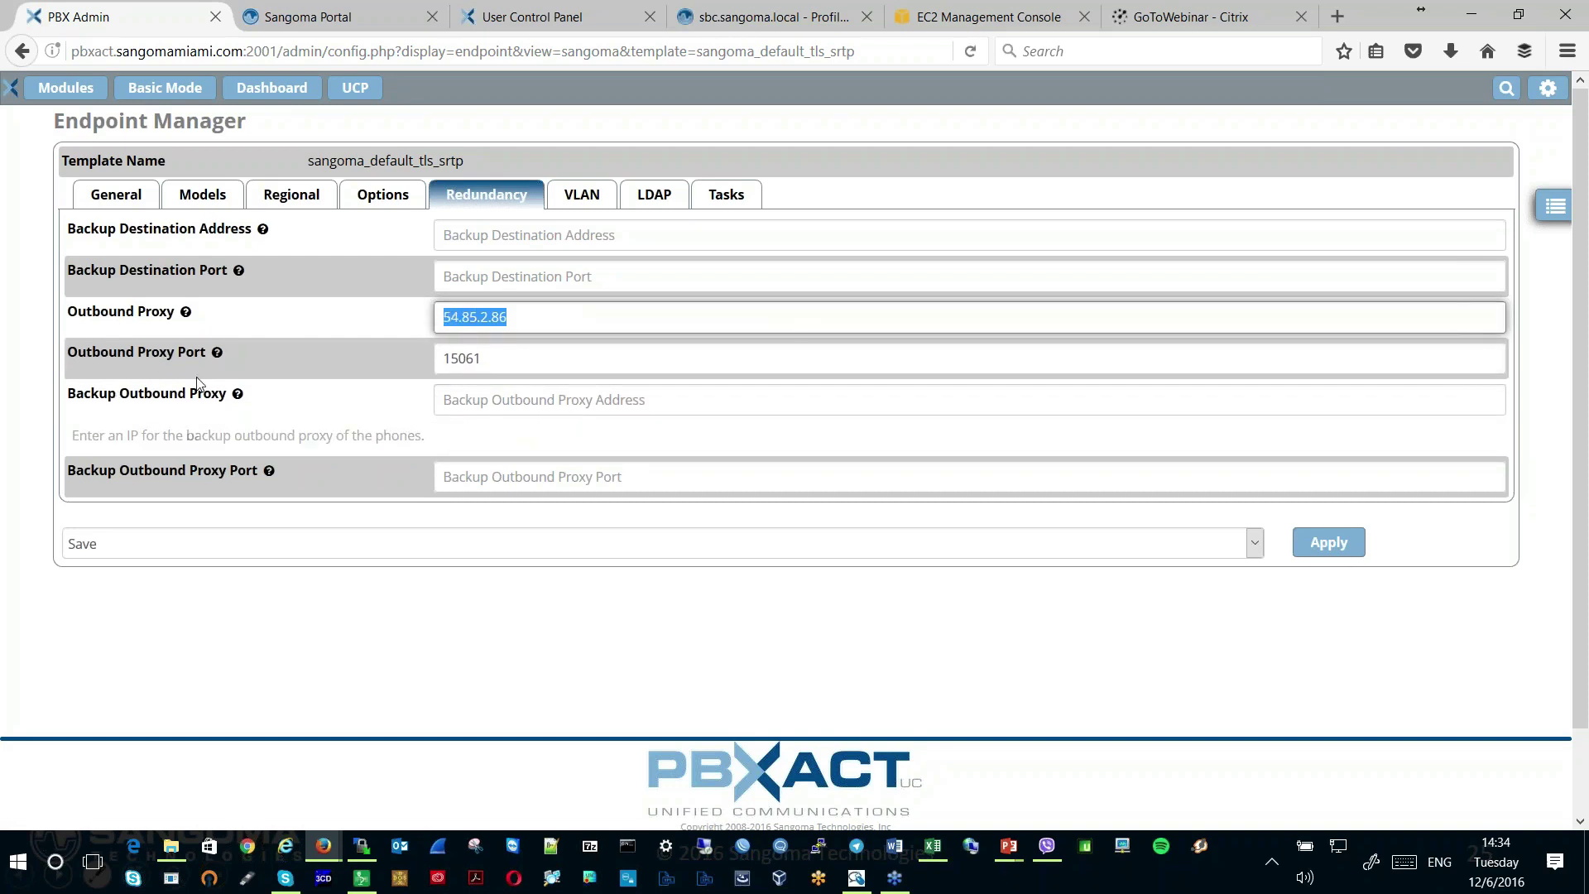
{"action": "left_click_drag", "start_coordinate": [506, 358], "coordinate": [432, 362]}
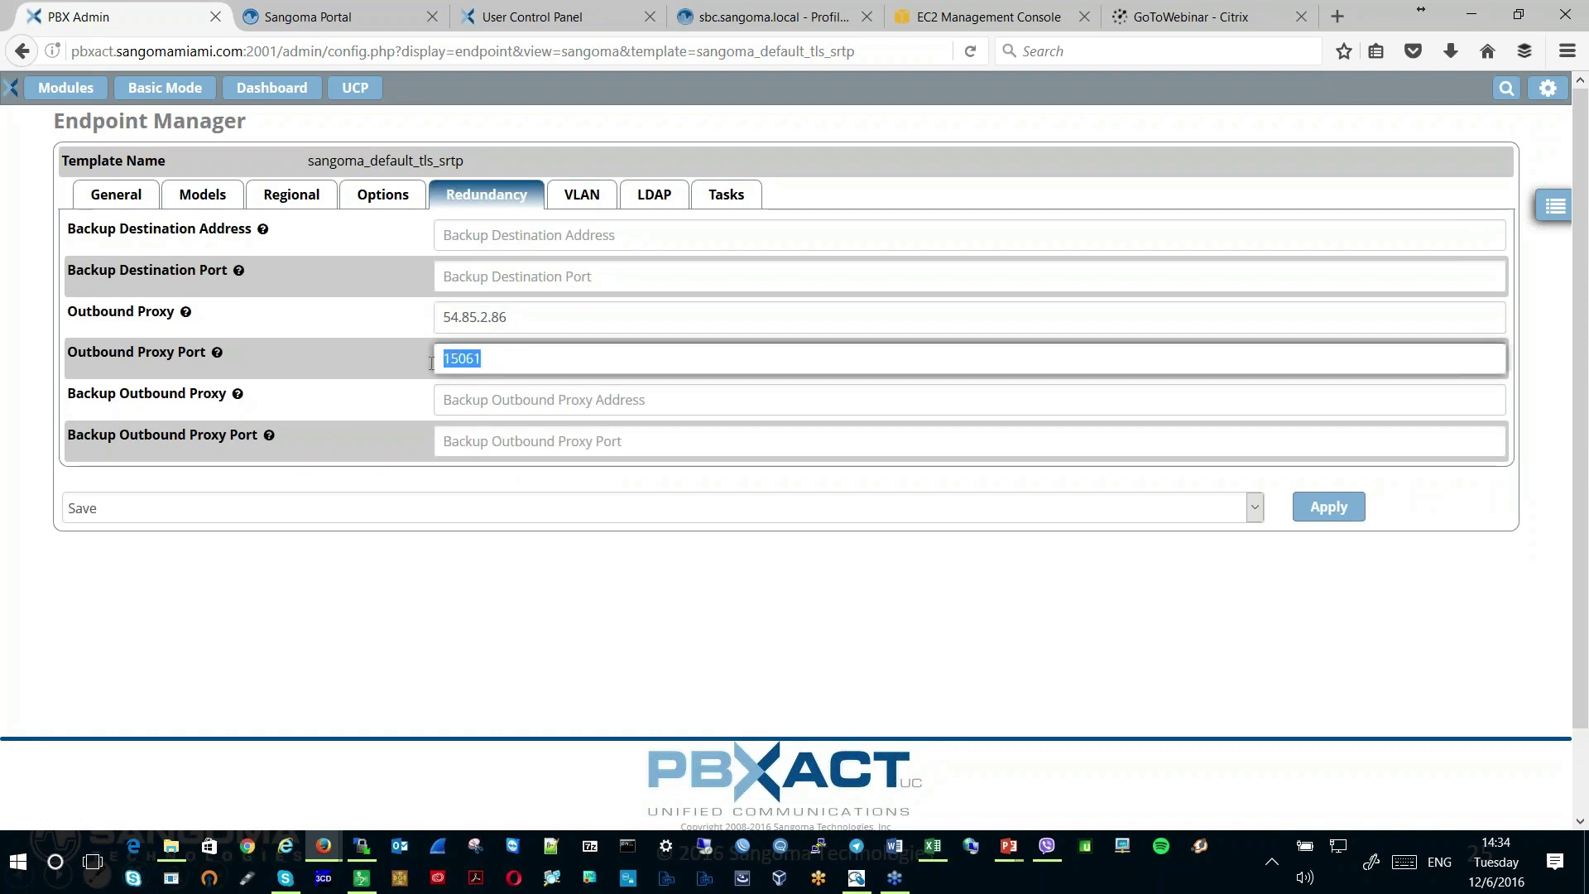
{"action": "key", "text": "End"}
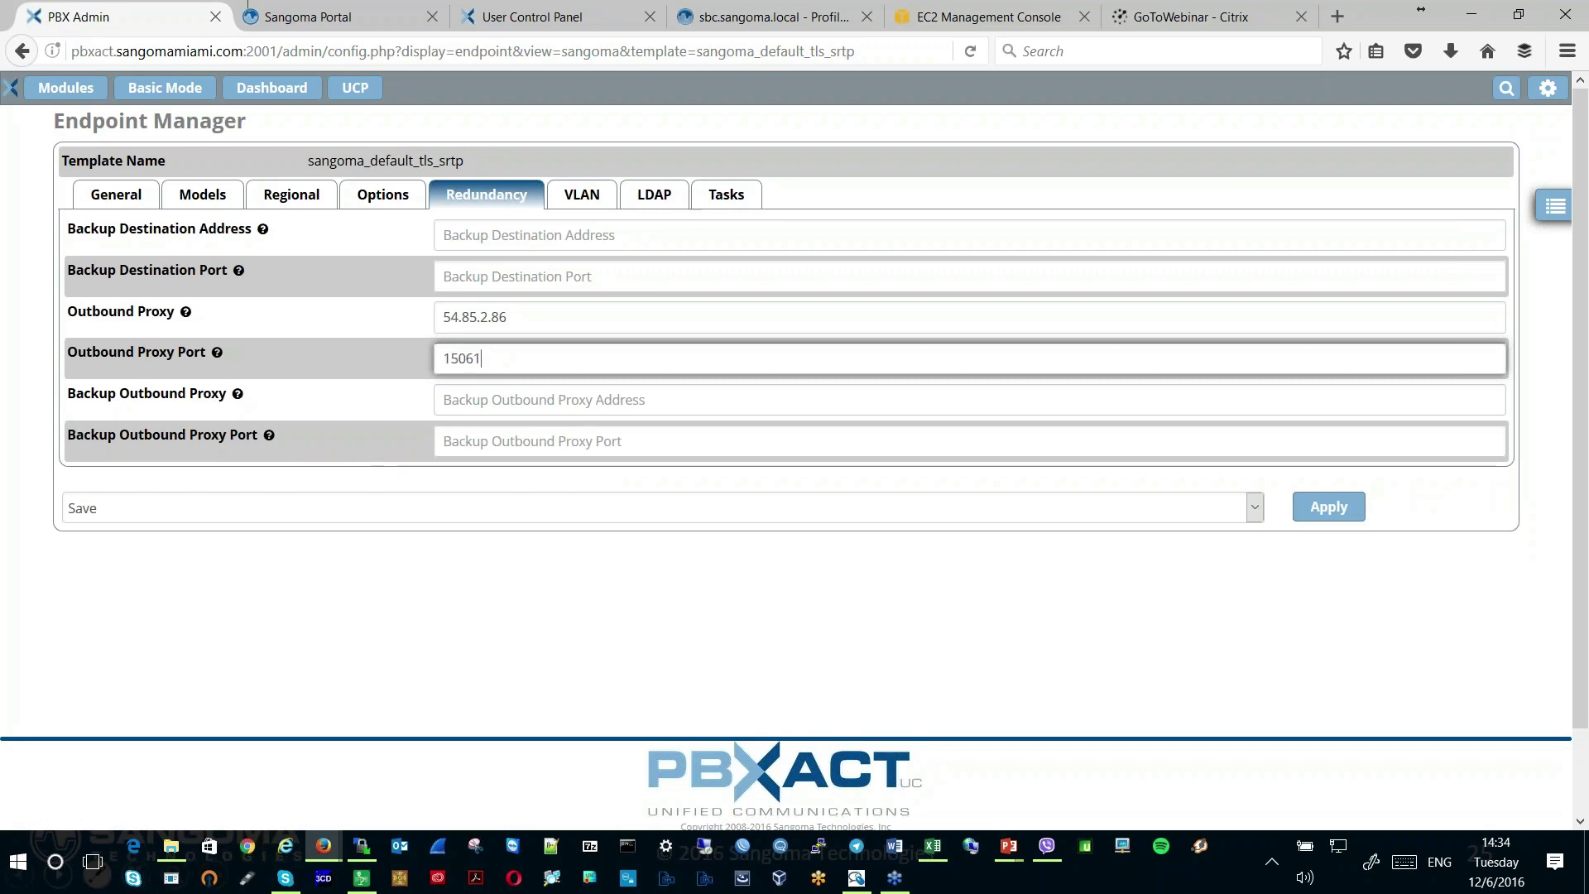
{"action": "key", "text": "ctrl+a"}
Switch to the presentation, view the slides on Basefile Edit and the shared phone base file, and return to the browser
{"action": "key", "text": "alt+Tab"}
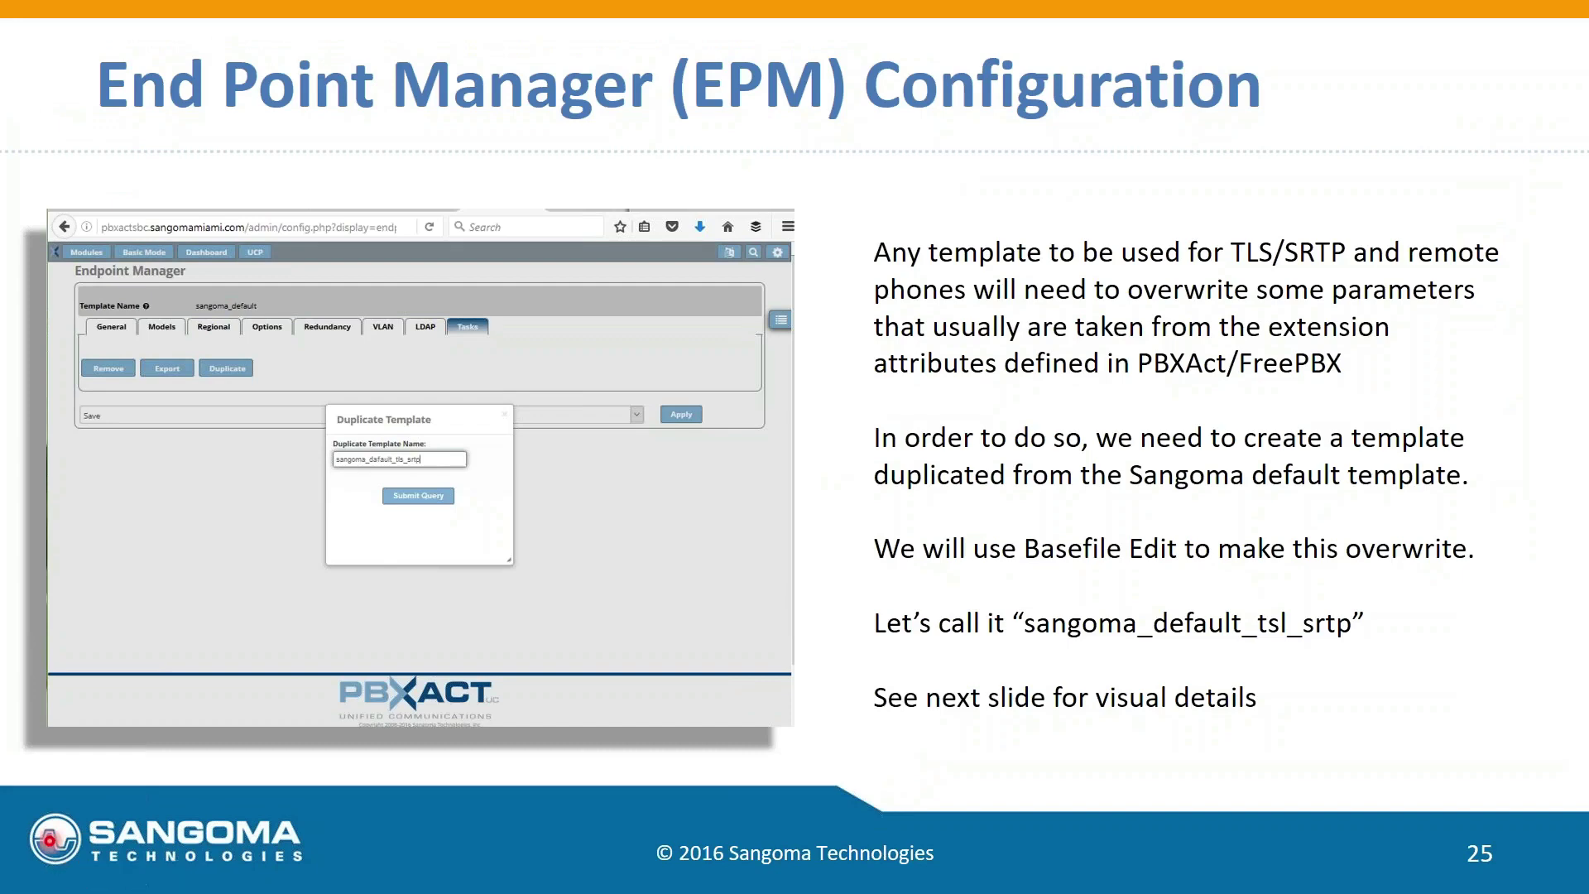
{"action": "left_click", "coordinate": [58, 874]}
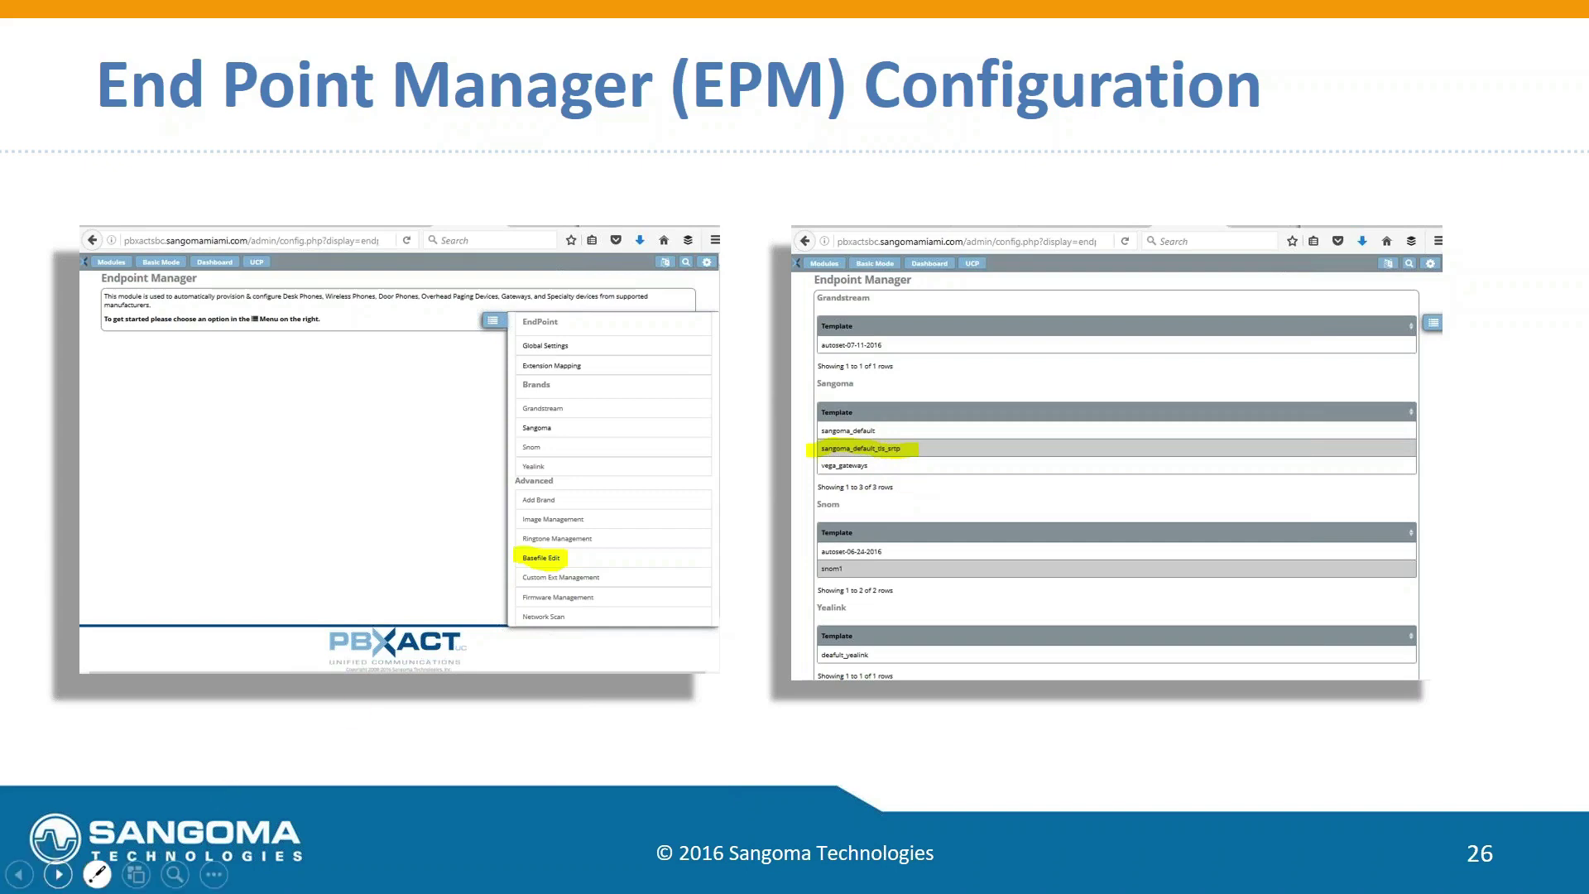
{"action": "left_click", "coordinate": [58, 873]}
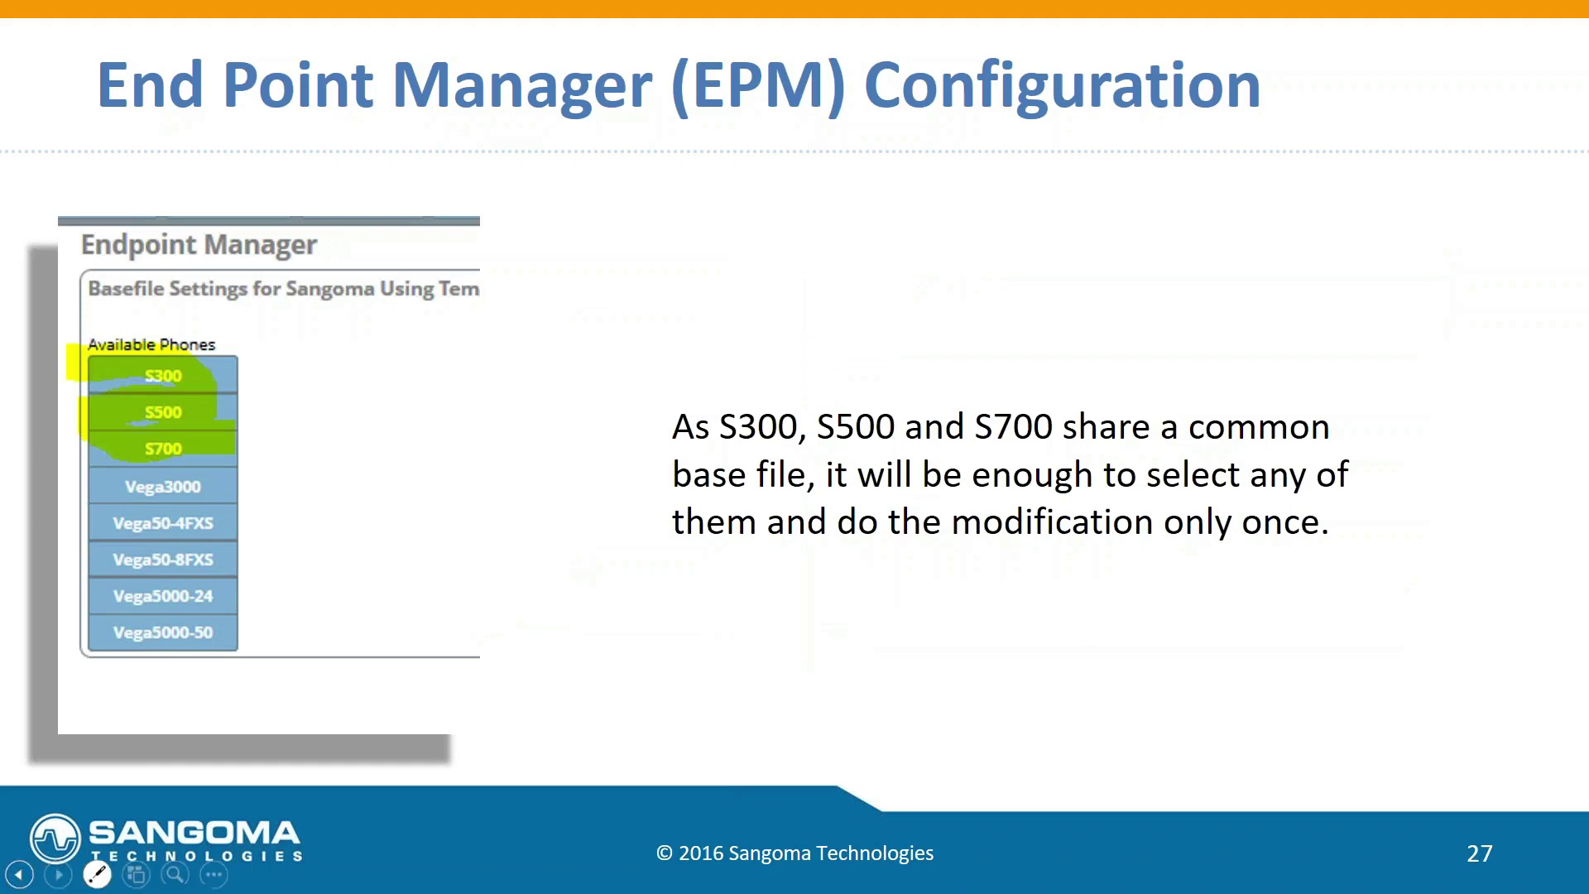
{"action": "key", "text": "ctrl+l"}
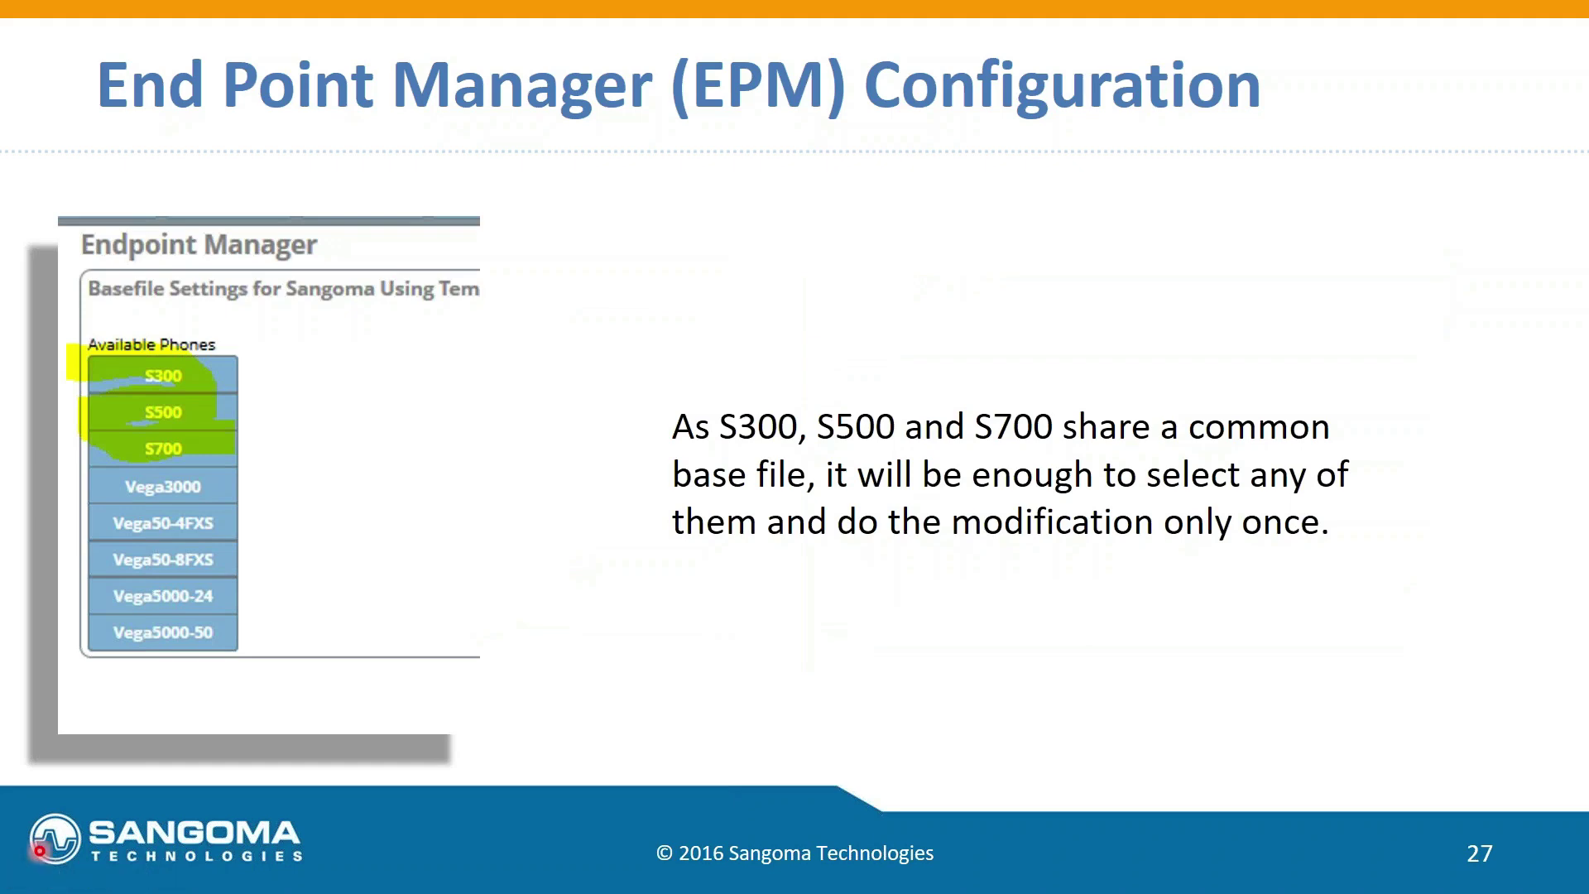
{"action": "key", "text": "alt+Tab"}
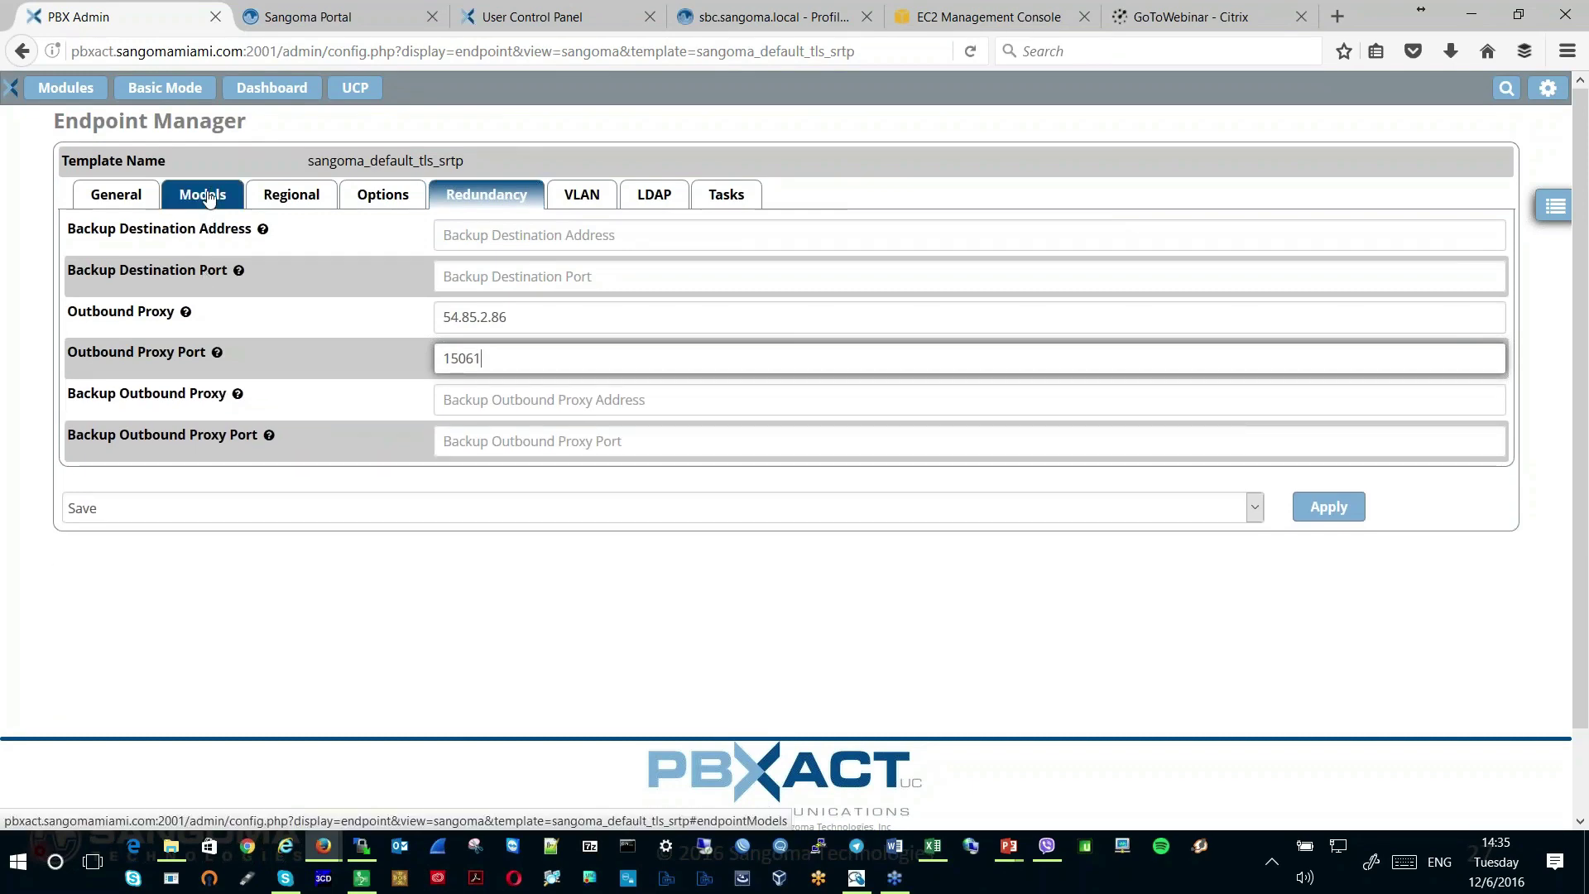
Look at the S500 phone's line key settings in the template's models, and close them without changes
{"action": "left_click", "coordinate": [207, 196]}
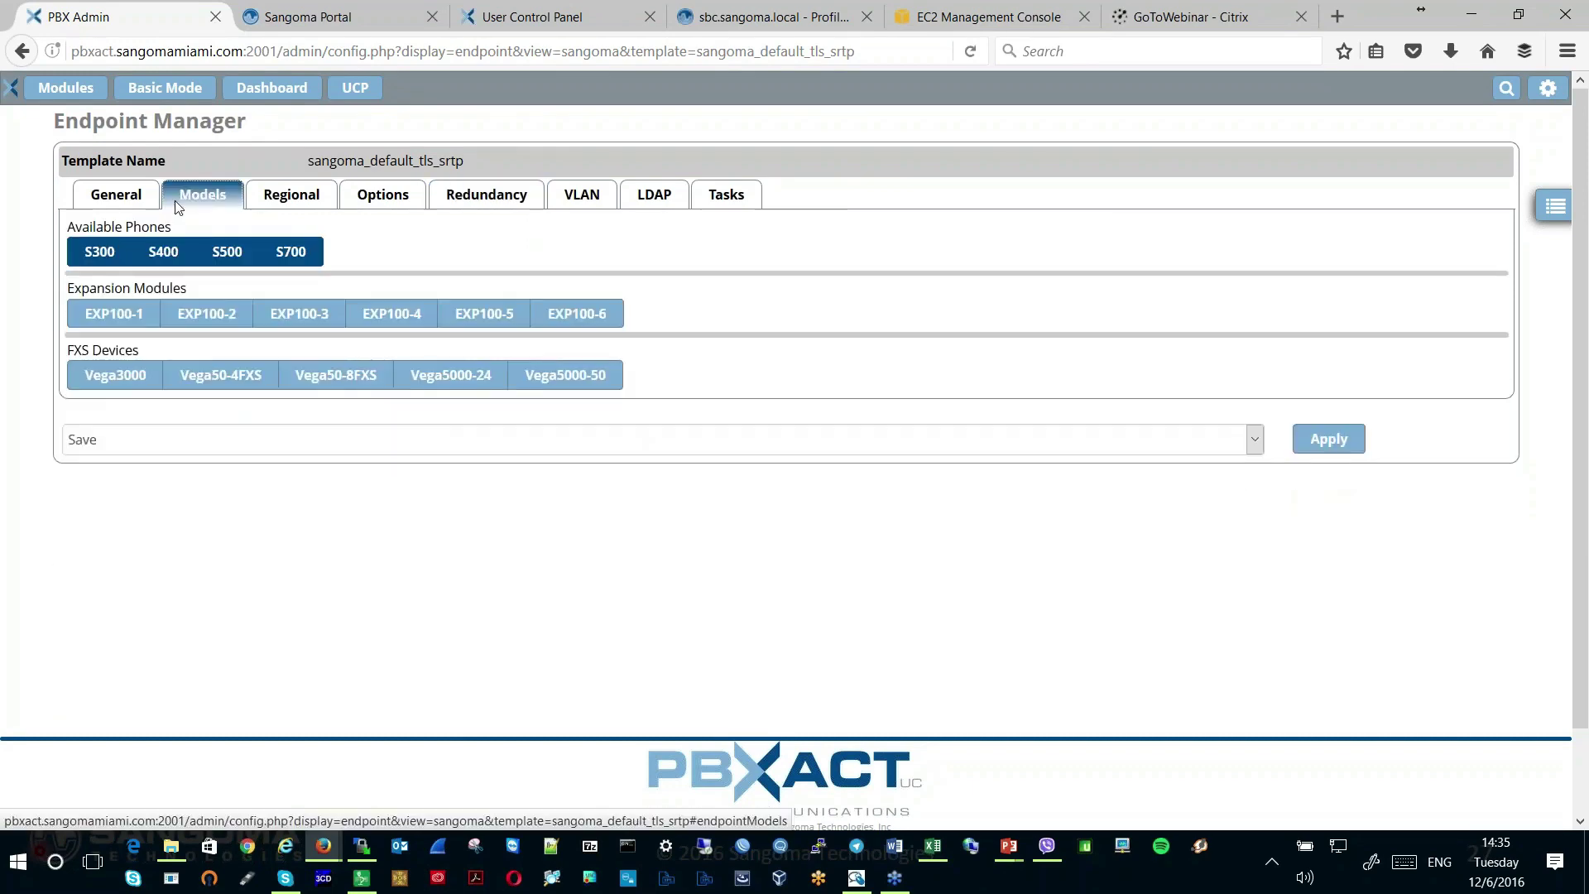
{"action": "left_click", "coordinate": [230, 258]}
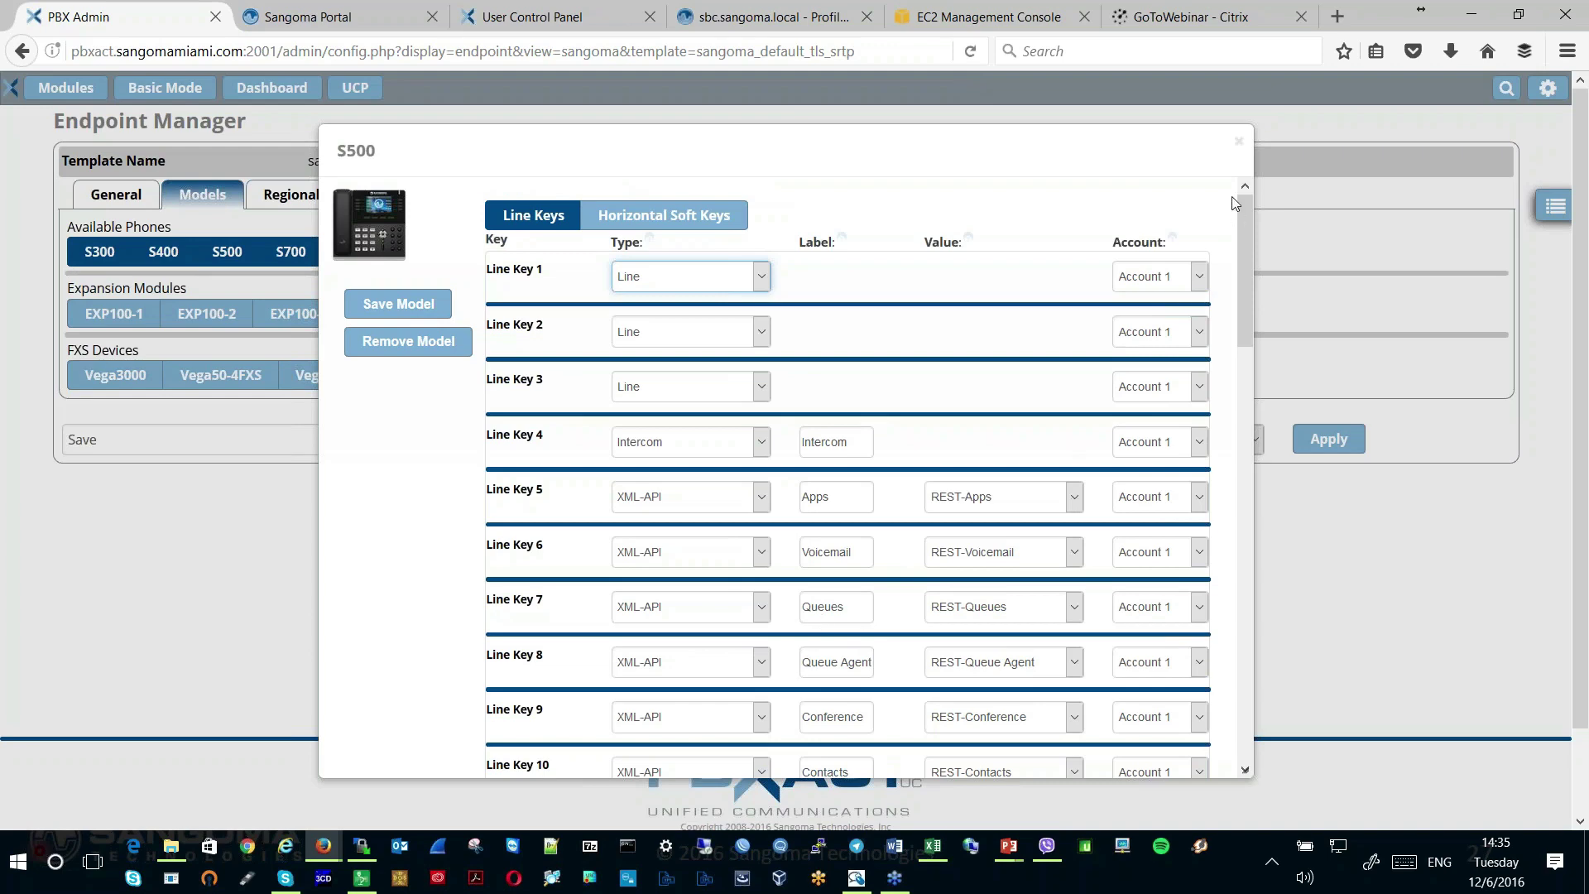
{"action": "left_click", "coordinate": [1238, 141]}
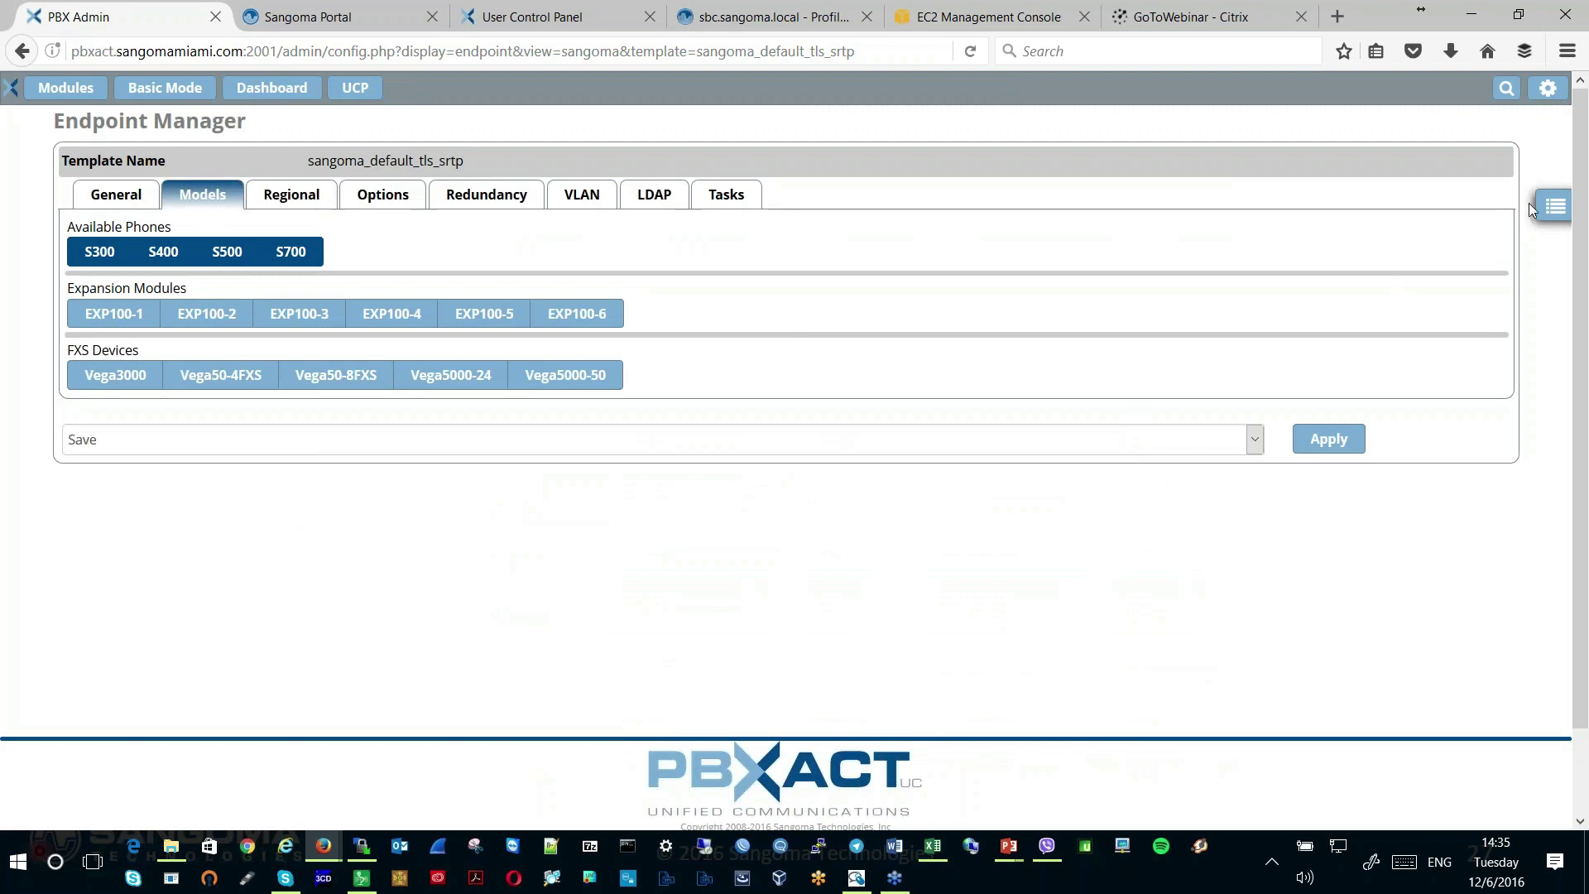
Open the Basefile Edit settings of the sangoma_default_tls_srtp template for the S500 phone
{"action": "left_click", "coordinate": [1555, 205]}
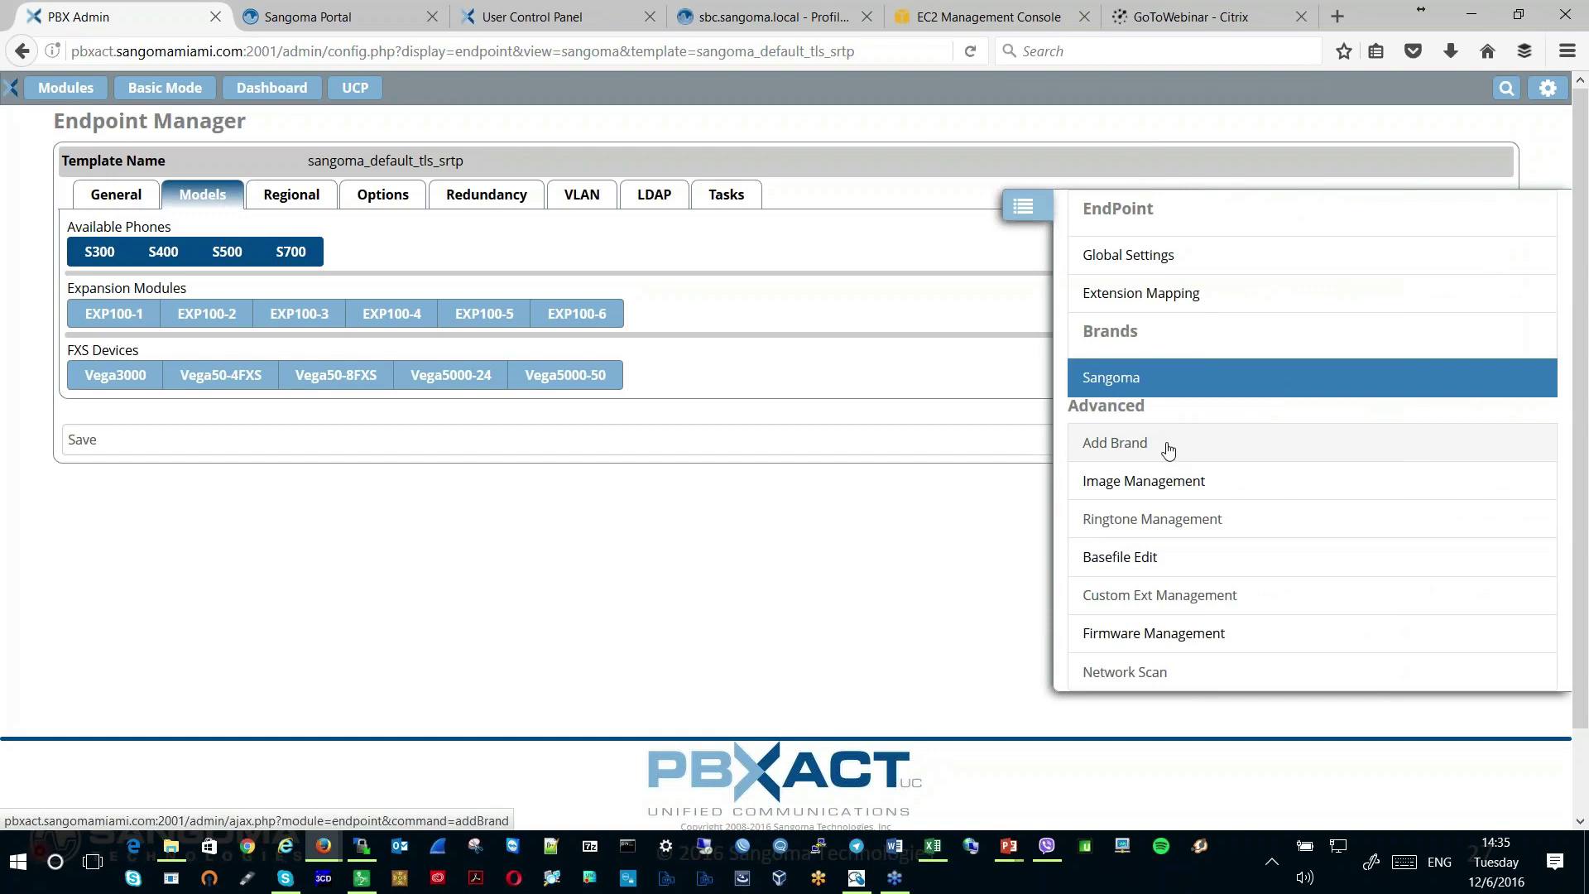
{"action": "left_click", "coordinate": [1103, 564]}
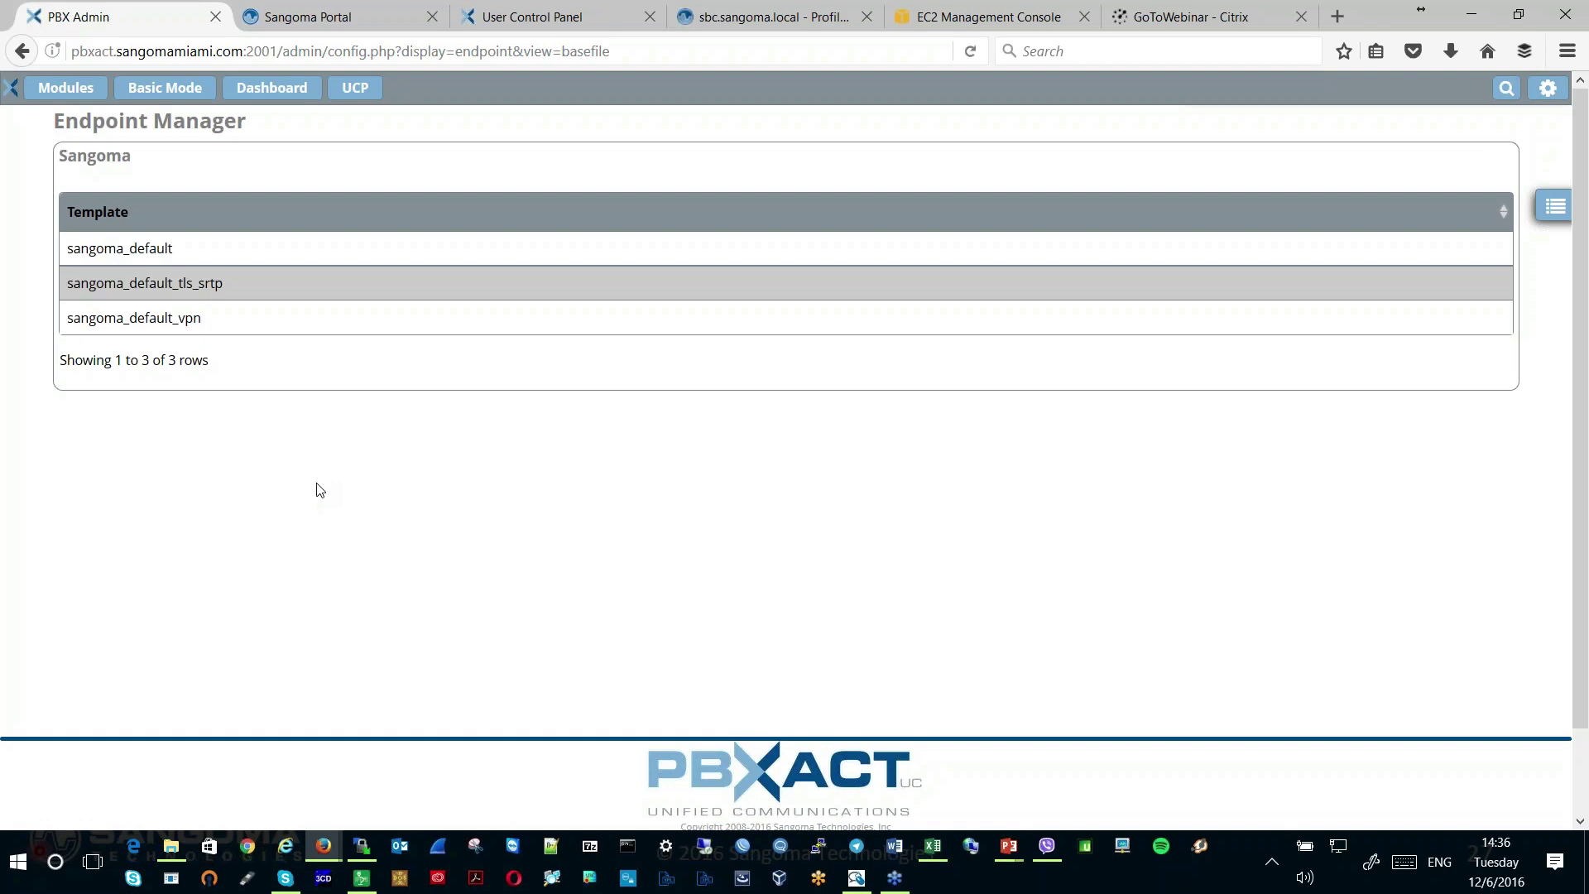
{"action": "left_click", "coordinate": [169, 284]}
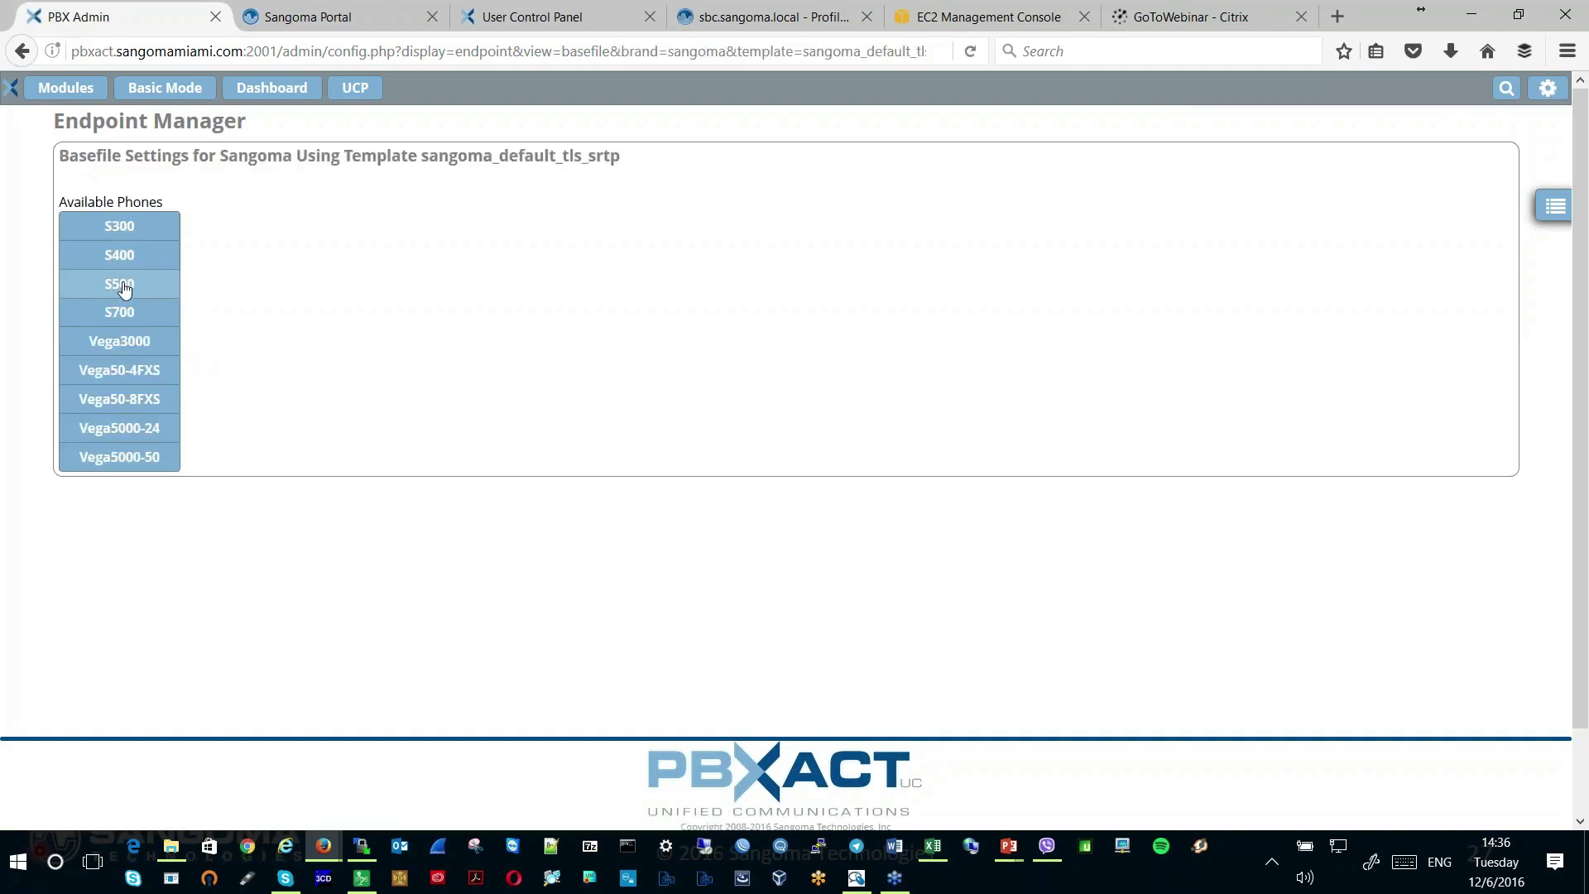
{"action": "left_click", "coordinate": [124, 288]}
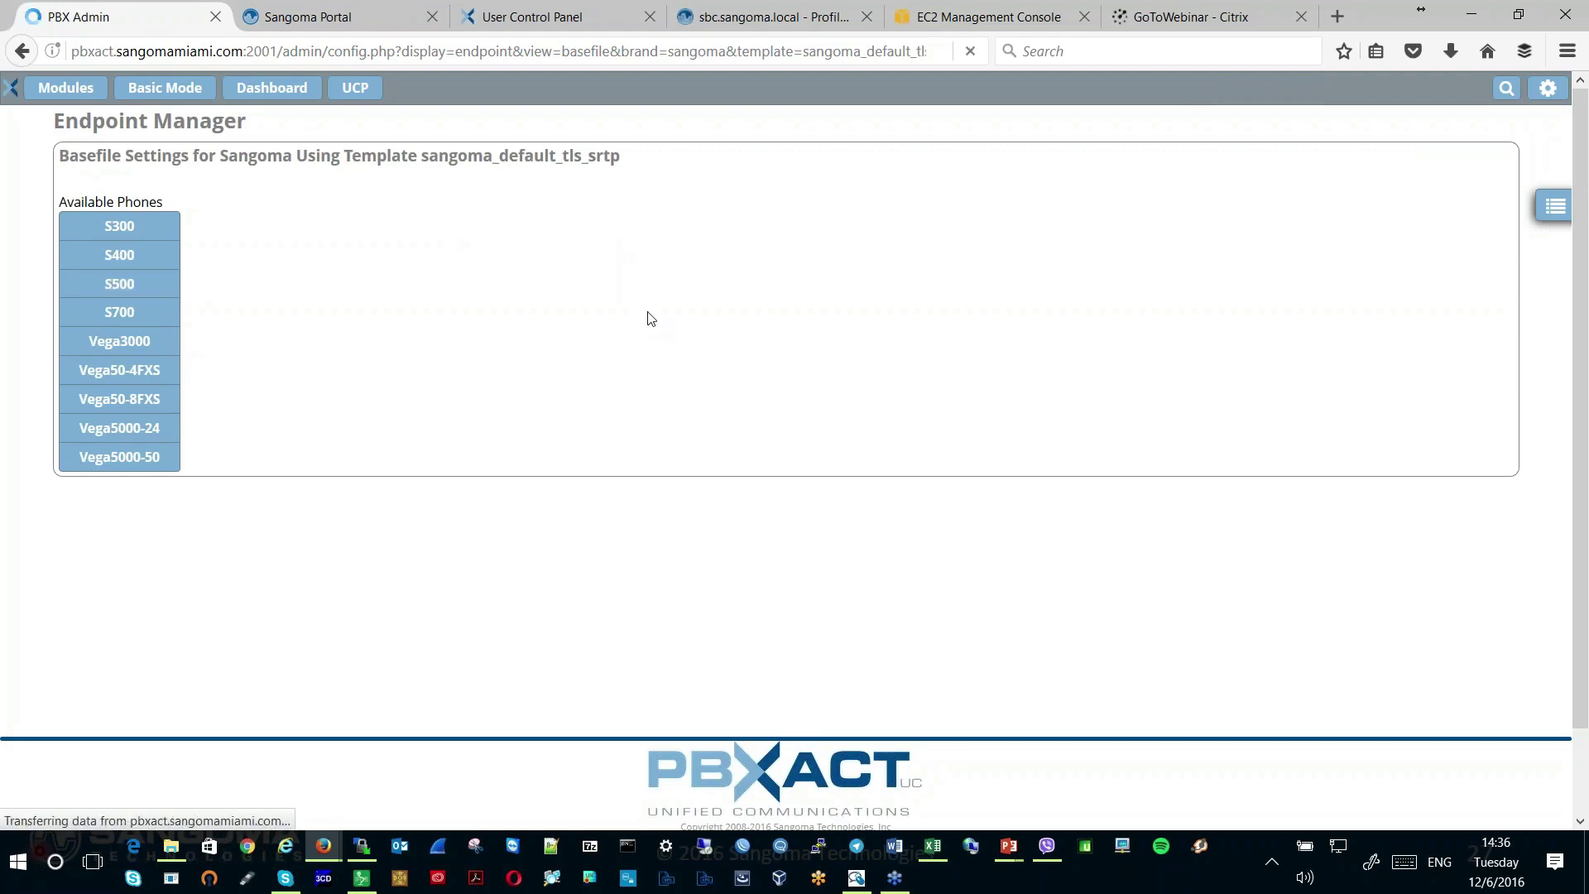
Examine the S500 basefile parameters through to the custom SIP Transport entry near the end of the file
{"action": "scroll", "coordinate": [772, 404], "scroll_direction": "down", "scroll_amount": 6}
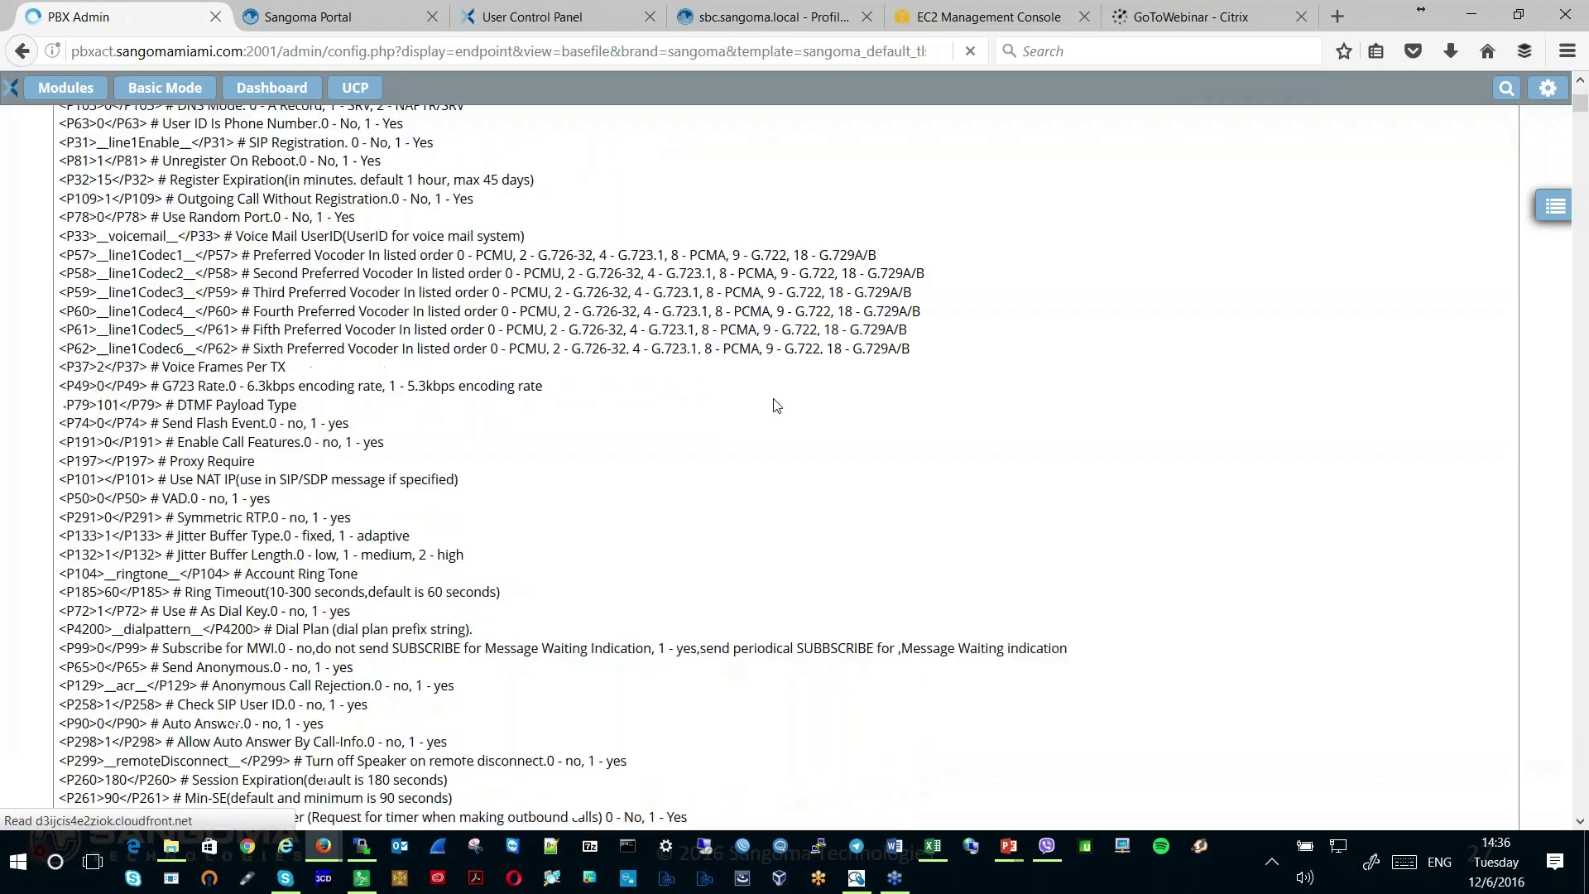
{"action": "scroll", "coordinate": [778, 404], "scroll_direction": "up", "scroll_amount": 3}
{"action": "scroll", "coordinate": [778, 404], "scroll_direction": "down", "scroll_amount": 15}
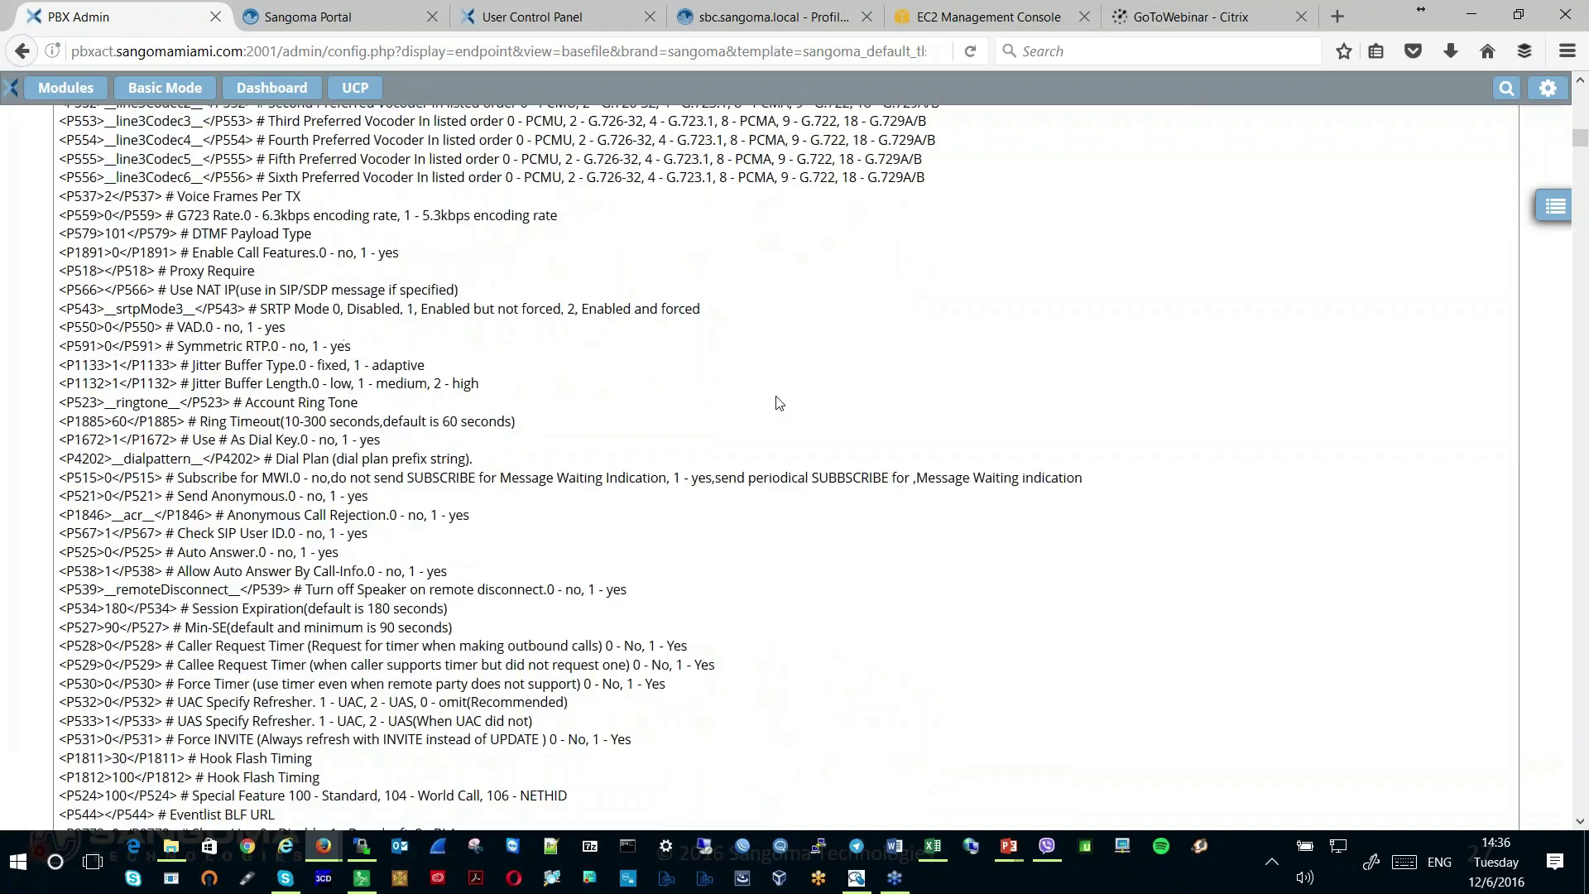
{"action": "scroll", "coordinate": [778, 404], "scroll_direction": "down", "scroll_amount": 20}
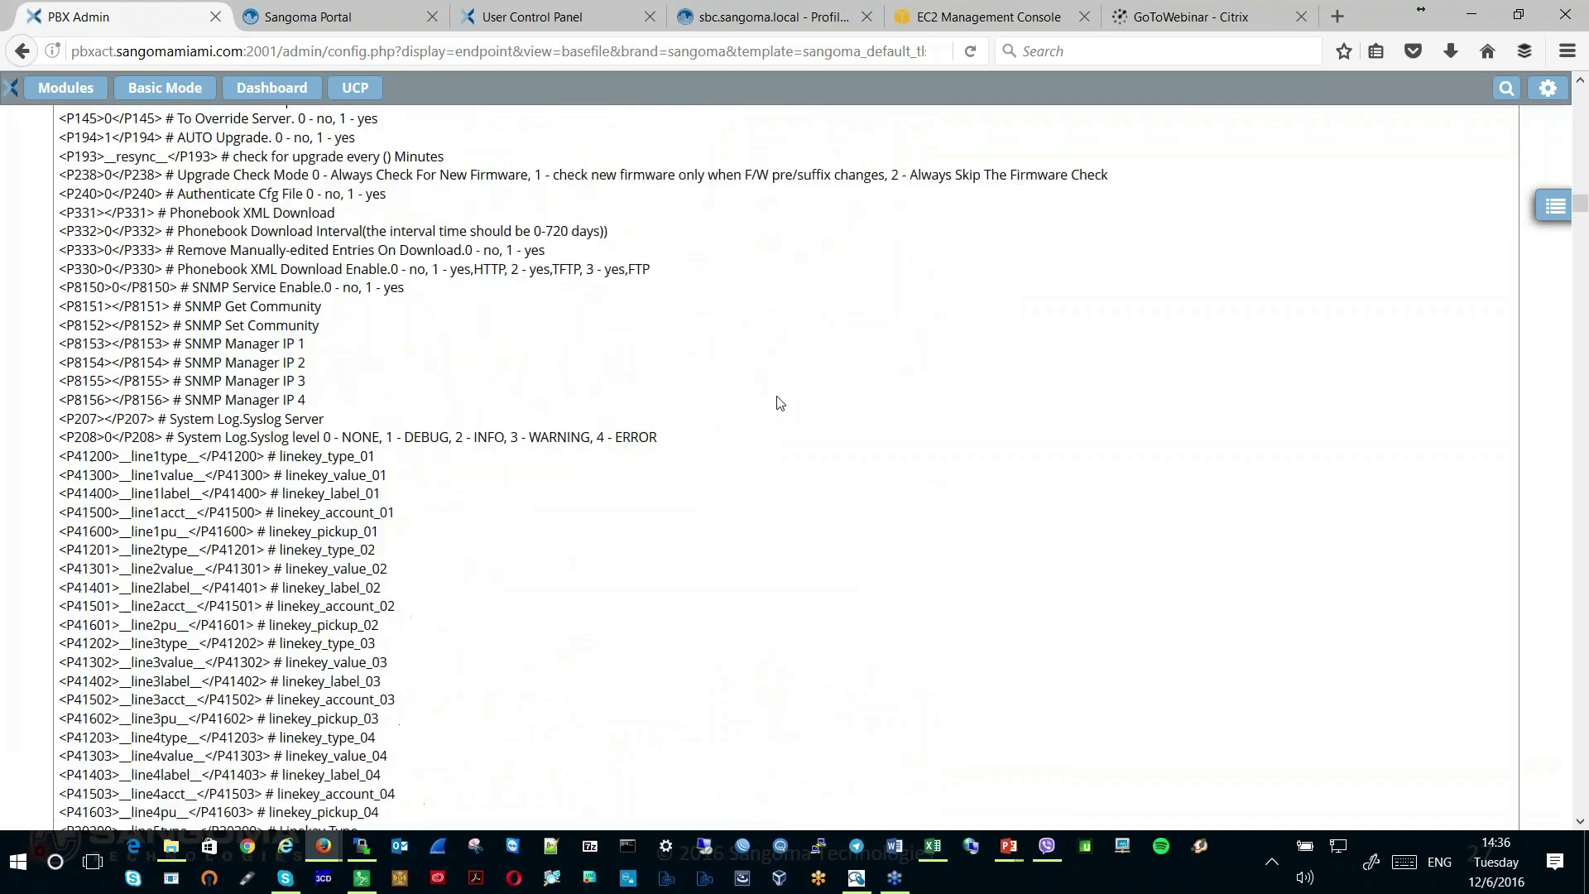
{"action": "scroll", "coordinate": [778, 404], "scroll_direction": "down", "scroll_amount": 20}
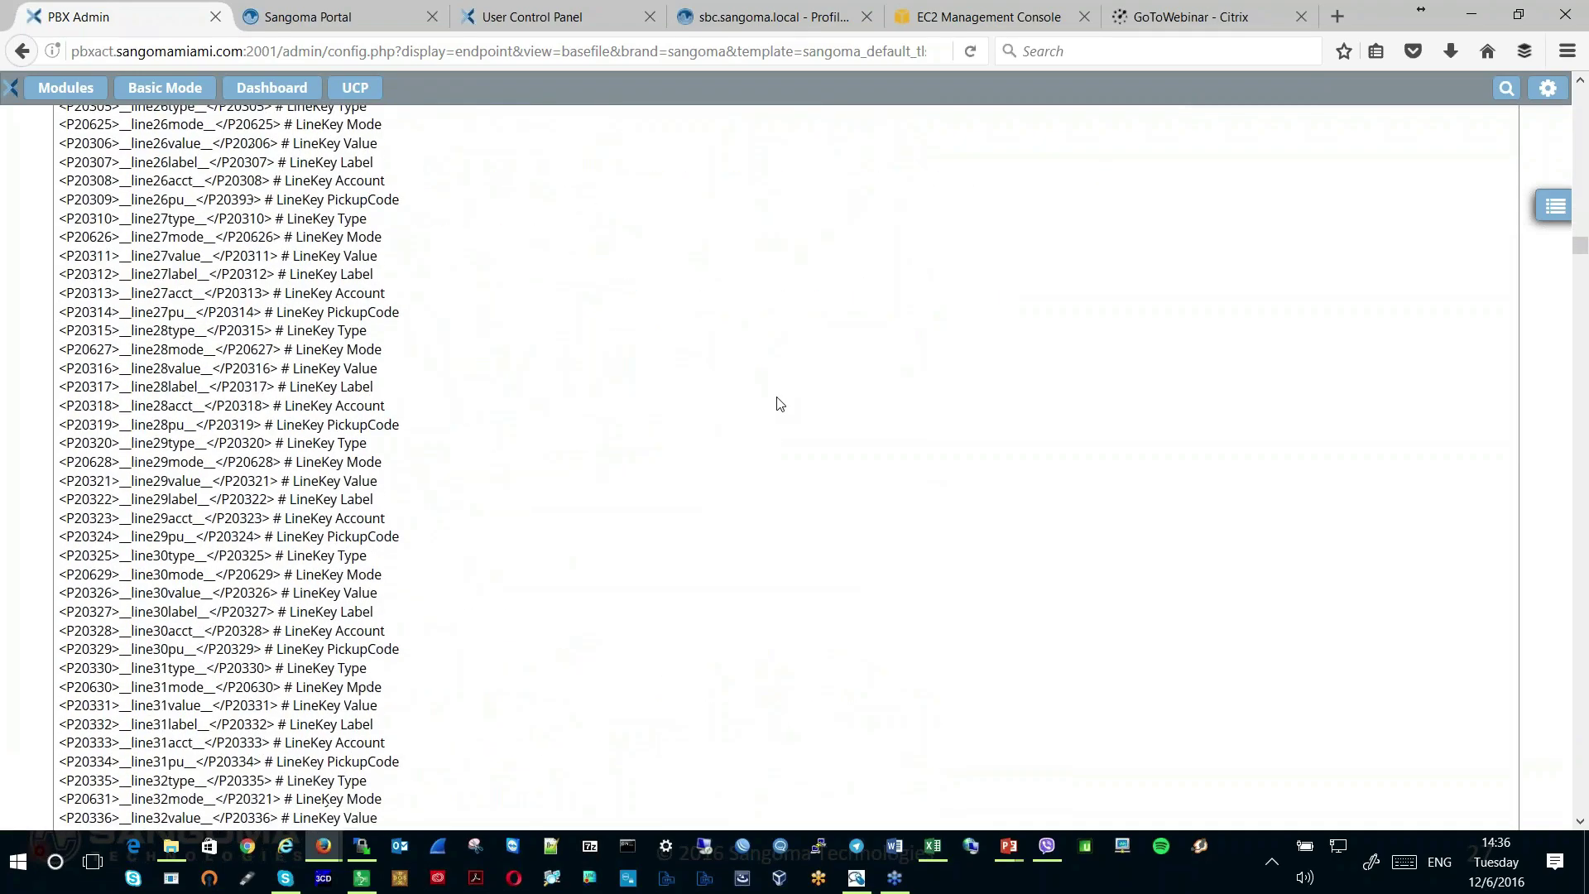
{"action": "scroll", "coordinate": [778, 404], "scroll_direction": "down", "scroll_amount": 20}
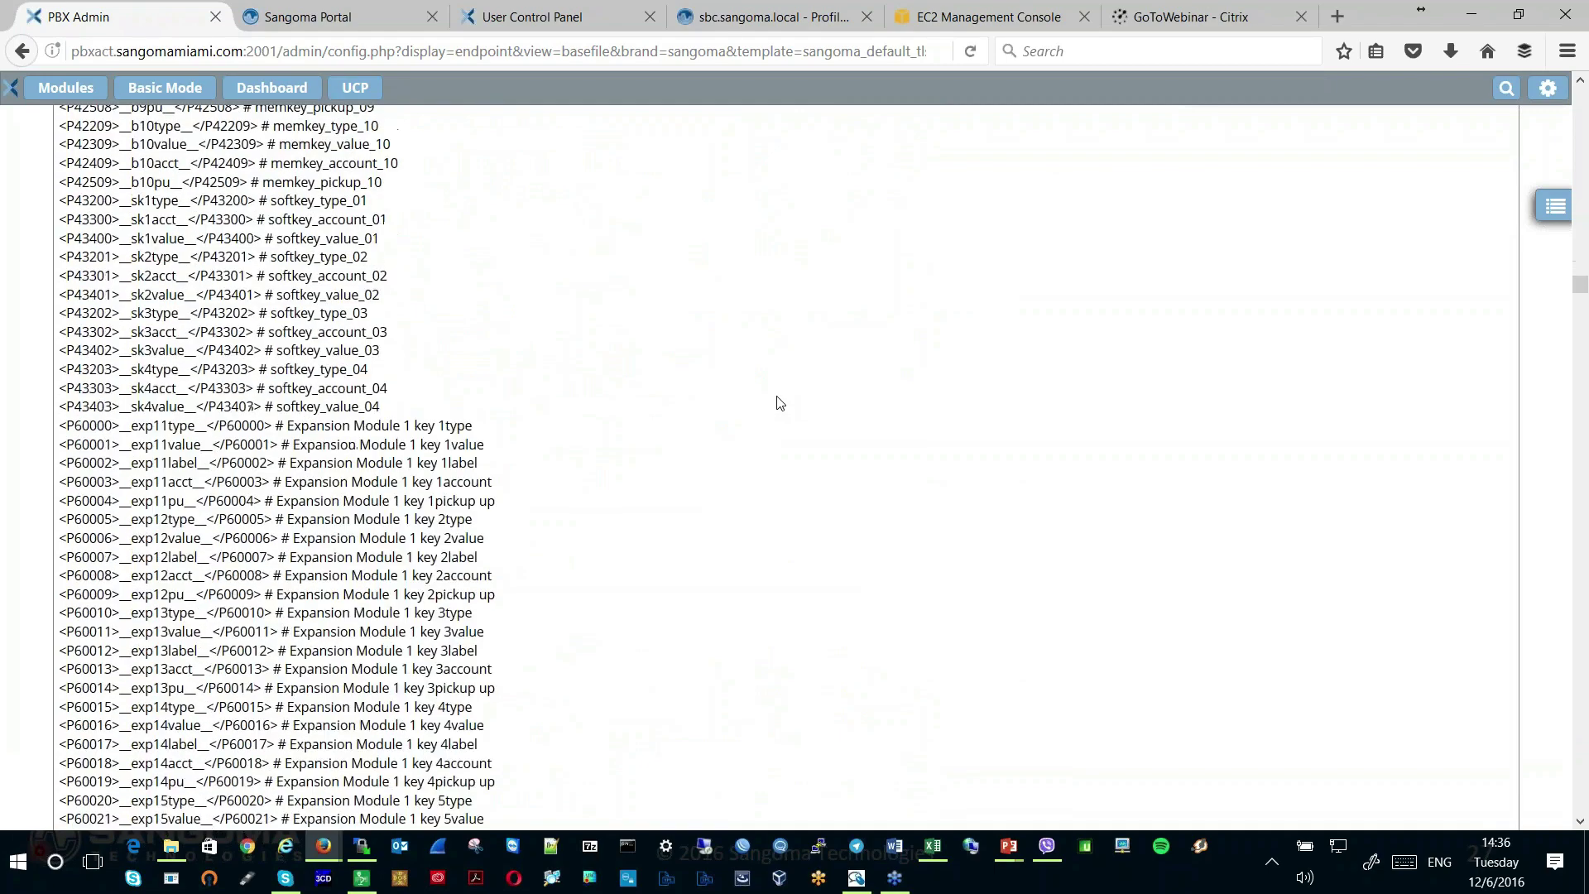
{"action": "scroll", "coordinate": [778, 403], "scroll_direction": "down", "scroll_amount": 20}
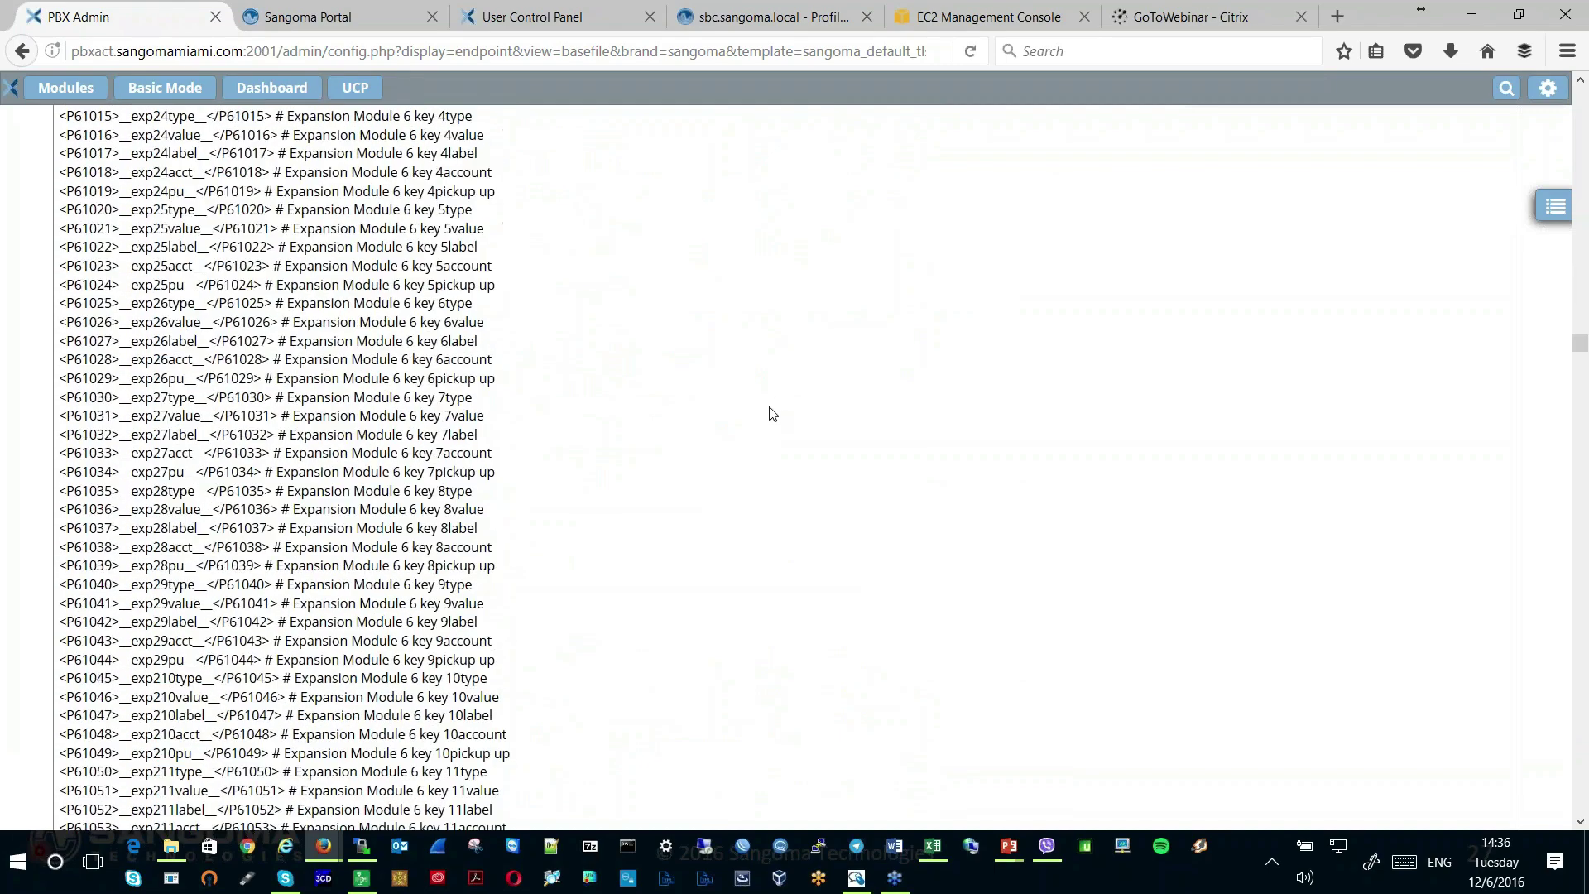
{"action": "scroll", "coordinate": [749, 439], "scroll_direction": "down", "scroll_amount": 20}
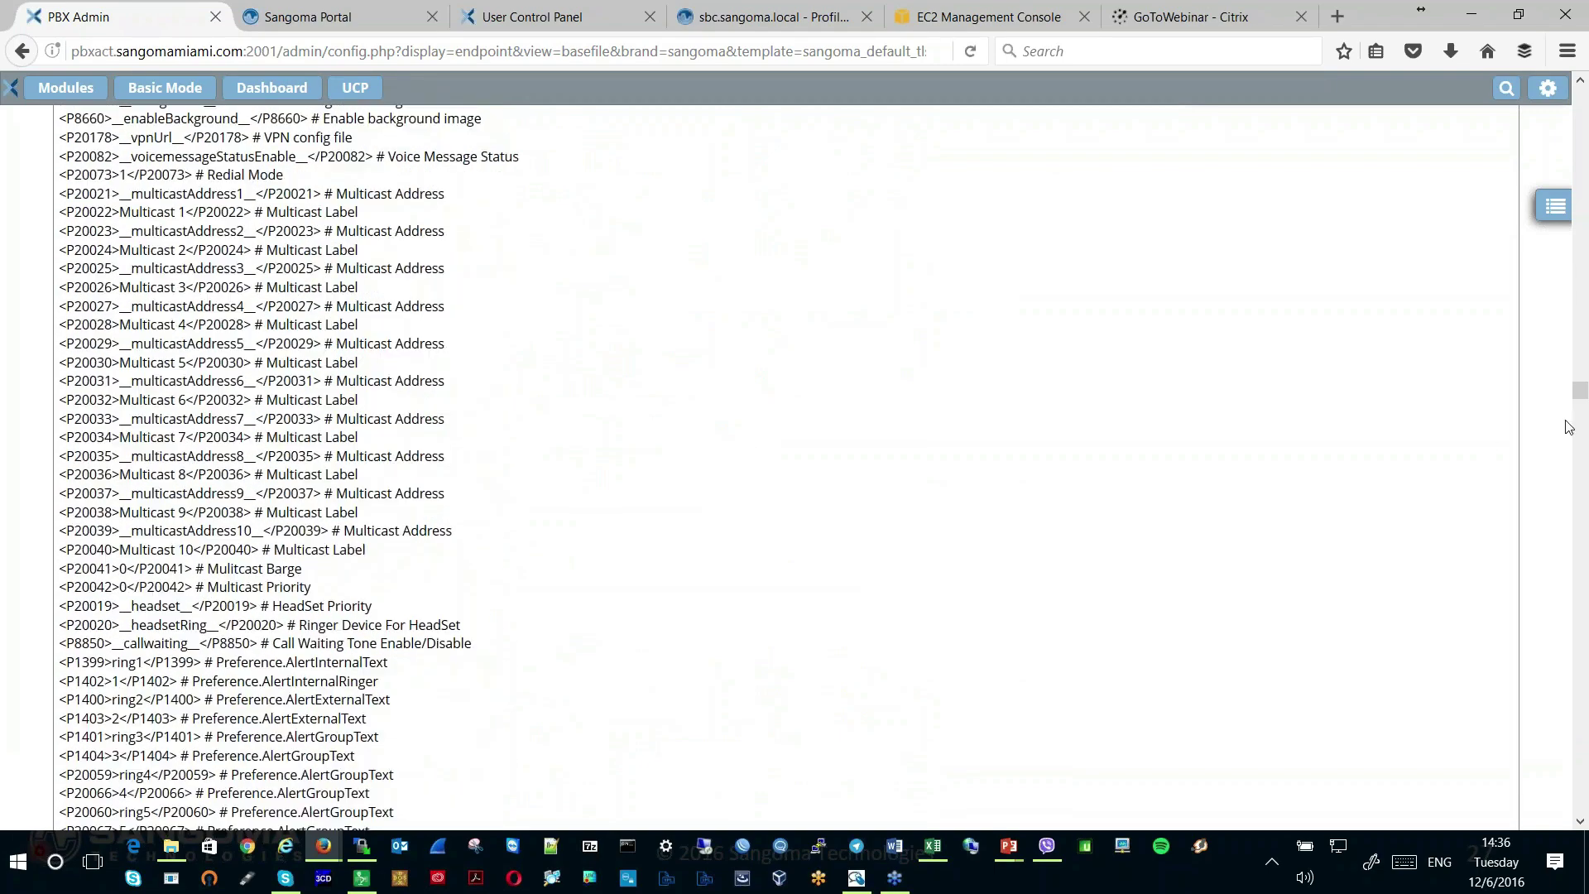
{"action": "left_click_drag", "start_coordinate": [1581, 392], "coordinate": [1585, 830]}
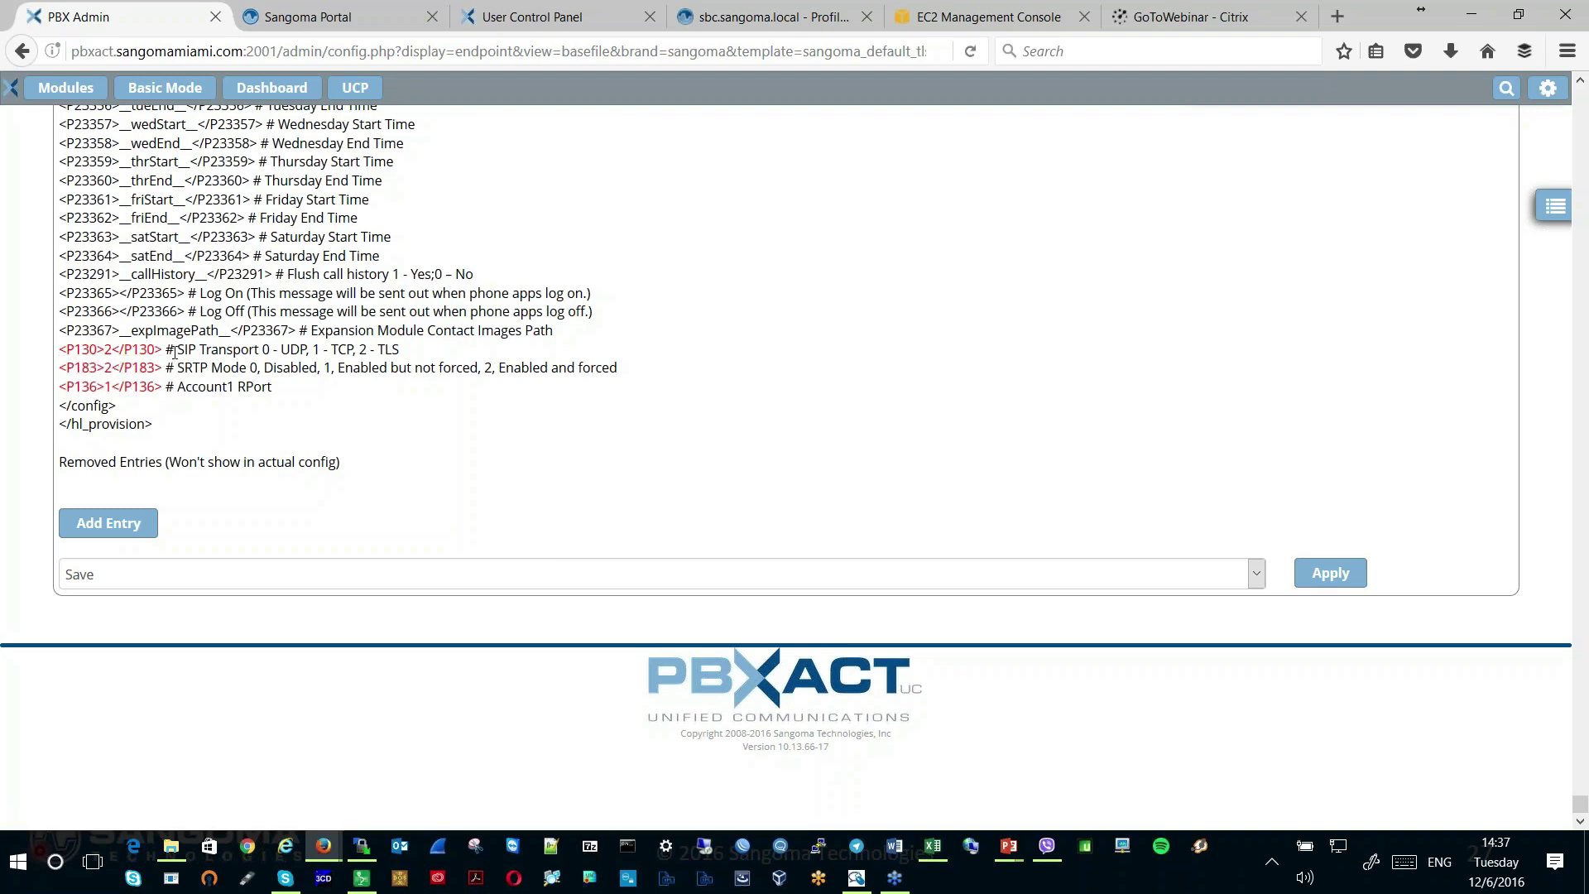
{"action": "left_click_drag", "start_coordinate": [174, 353], "coordinate": [399, 350]}
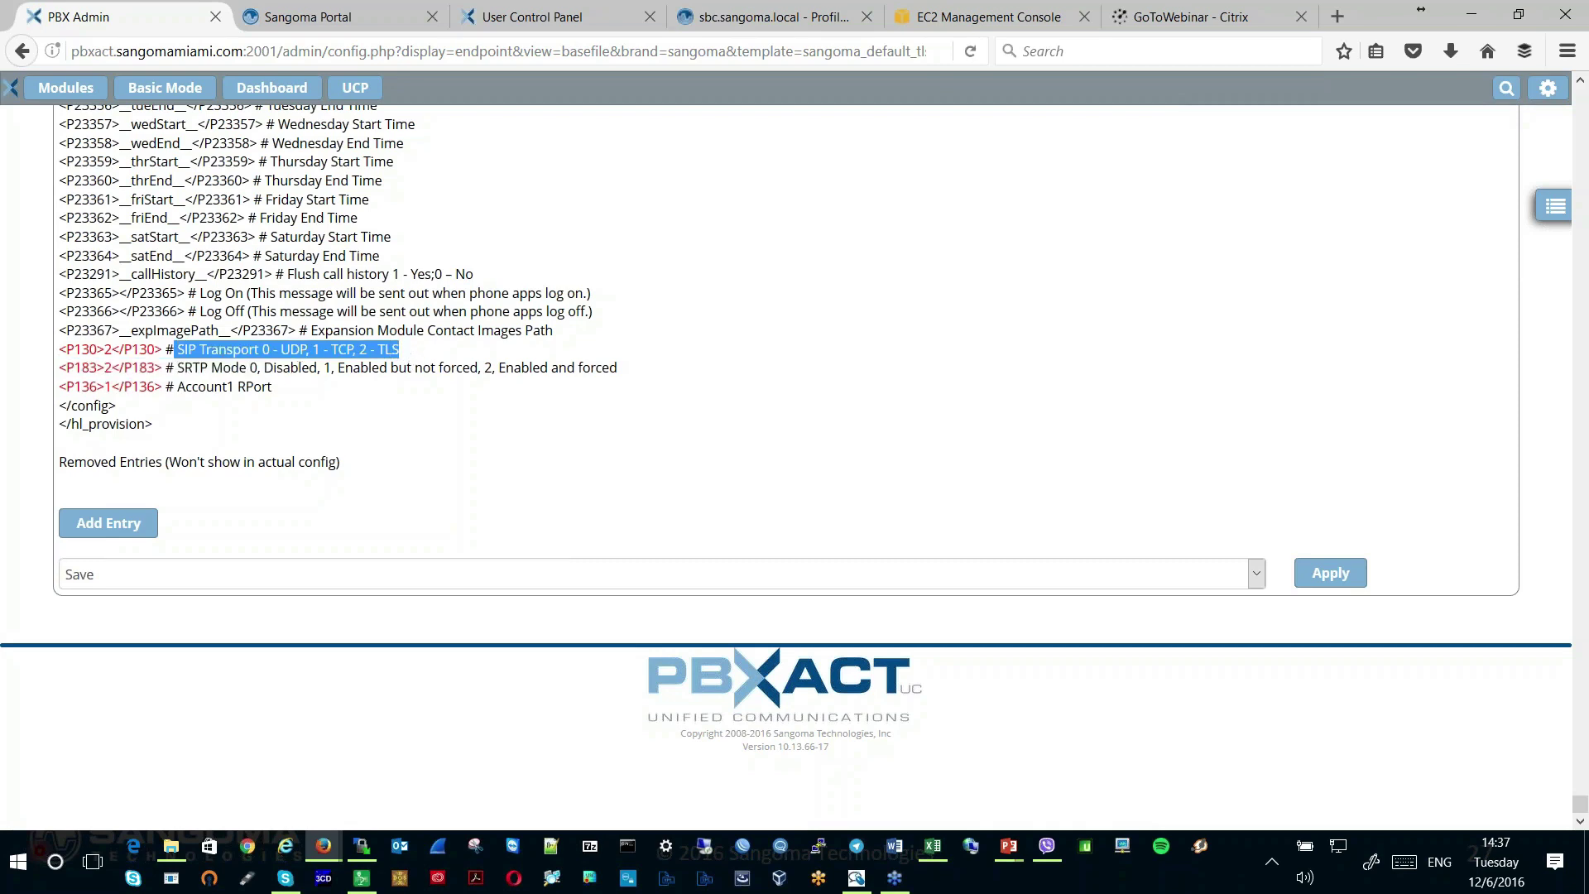
Open the P130 SIP Transport entry and submit it to the basefile with value 2 for all listed models
{"action": "left_click", "coordinate": [100, 355]}
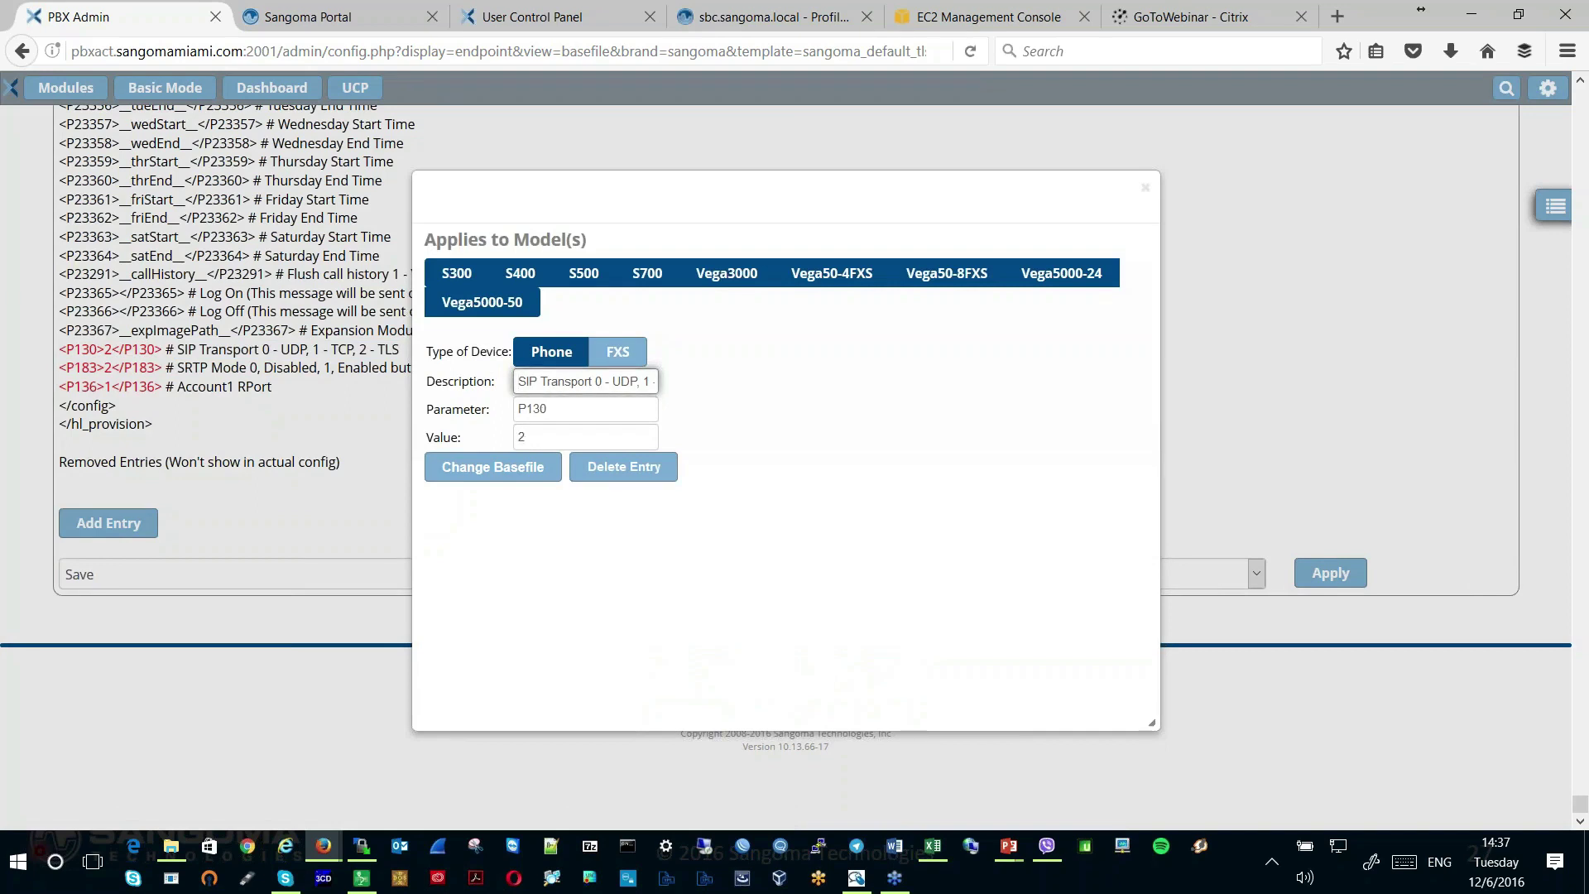
{"action": "left_click", "coordinate": [461, 470]}
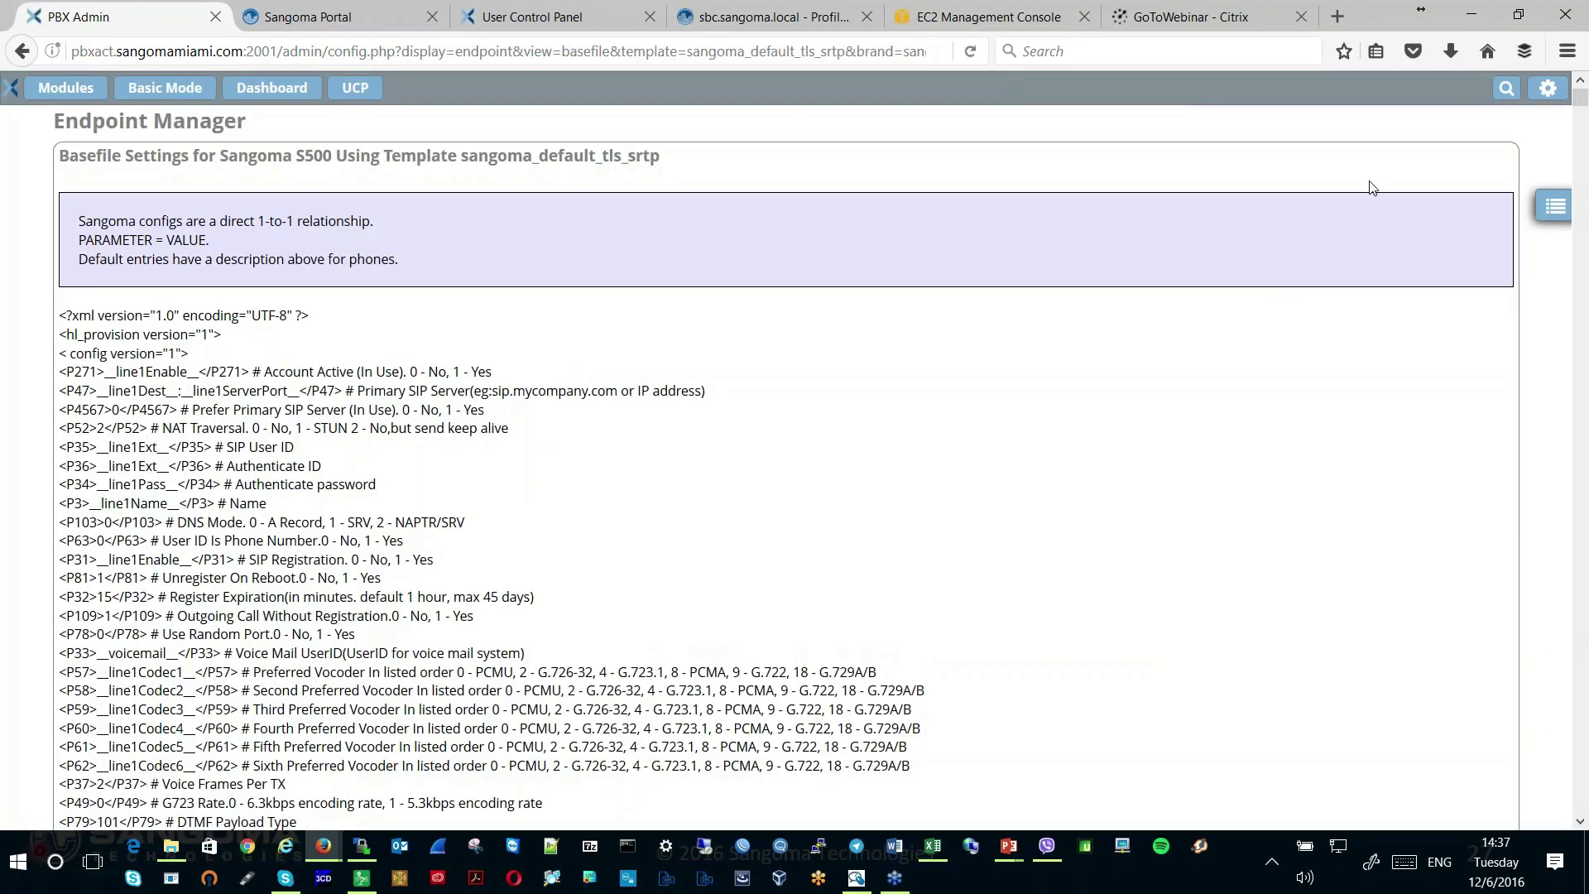
Review the SIP Transport, SRTP Mode and Account1 RPort override entries at the basefile's end, and the available save options
{"action": "scroll", "coordinate": [1578, 447], "scroll_direction": "down", "scroll_amount": 20}
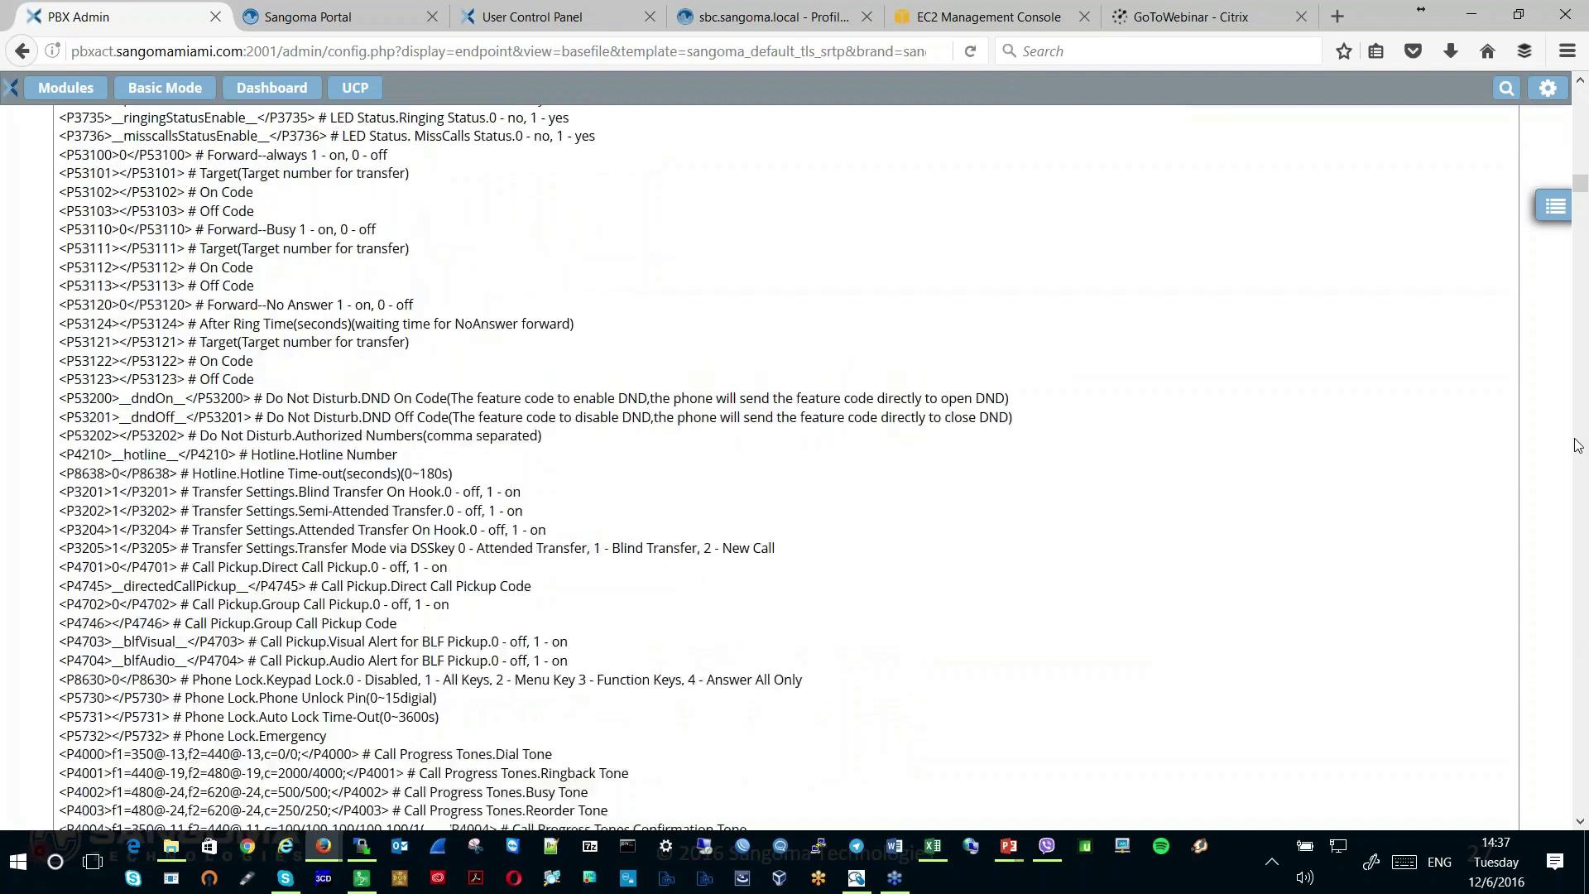
{"action": "scroll", "coordinate": [1578, 446], "scroll_direction": "down", "scroll_amount": 20}
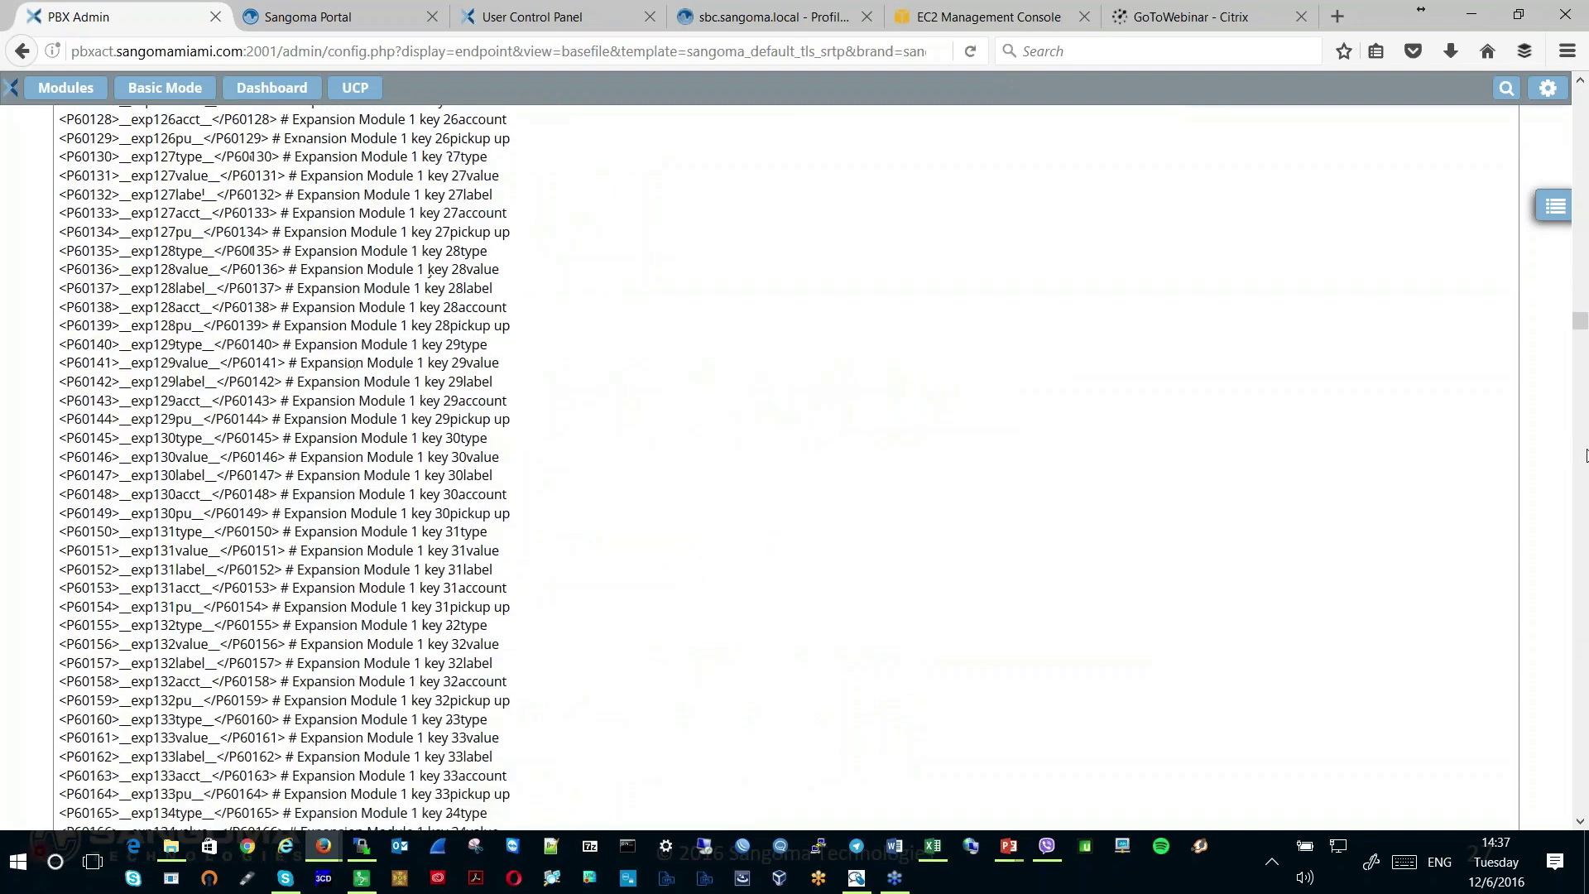
{"action": "scroll", "coordinate": [1581, 463], "scroll_direction": "down", "scroll_amount": 20}
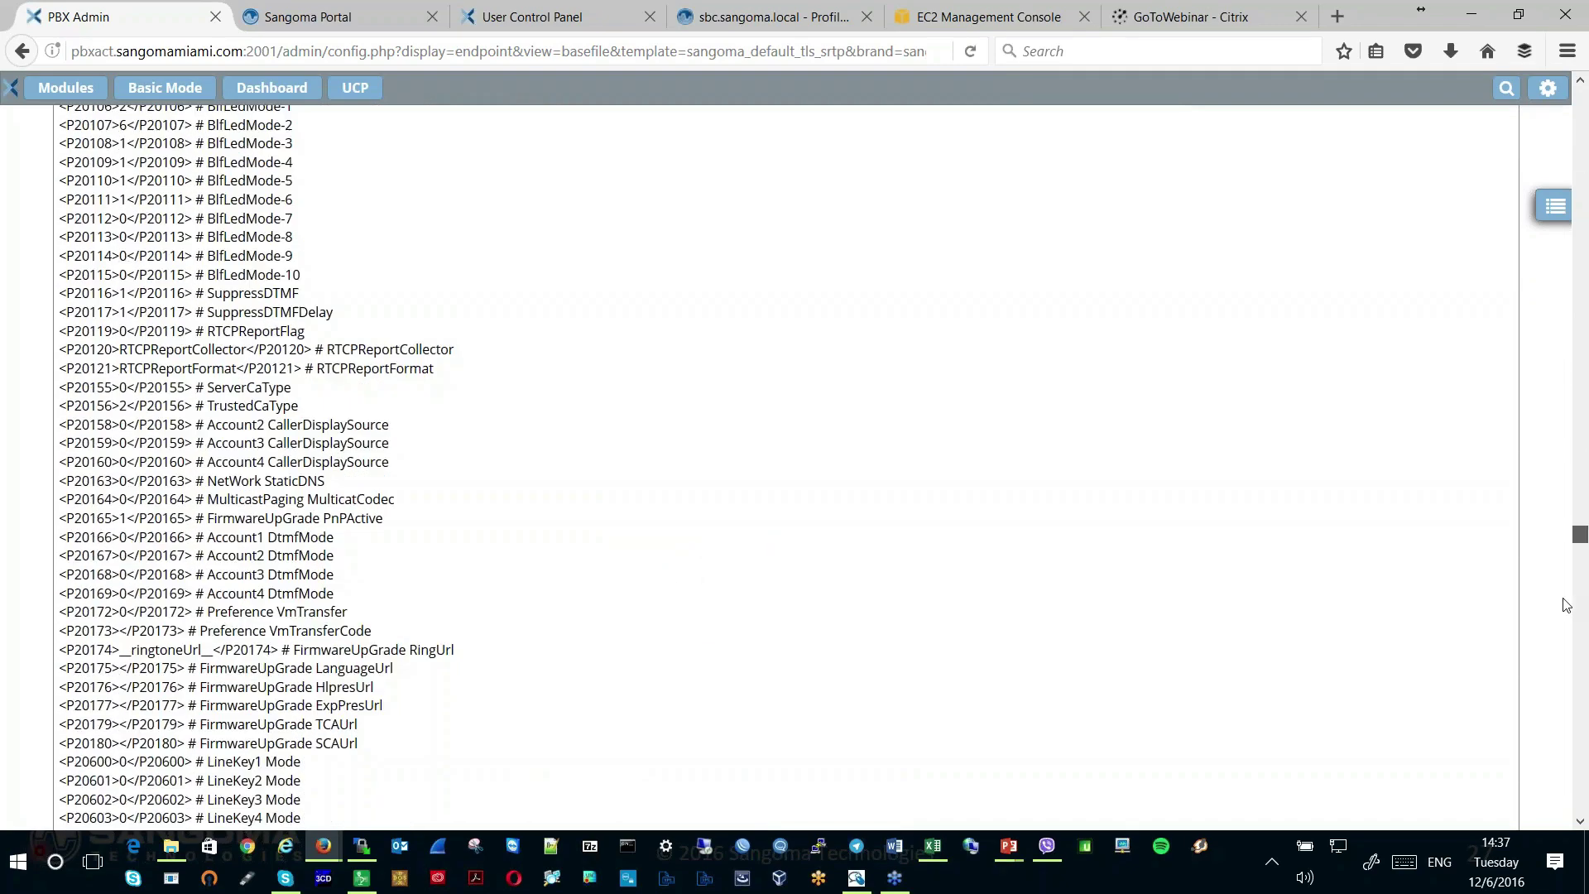
{"action": "scroll", "coordinate": [1566, 604], "scroll_direction": "down", "scroll_amount": 20}
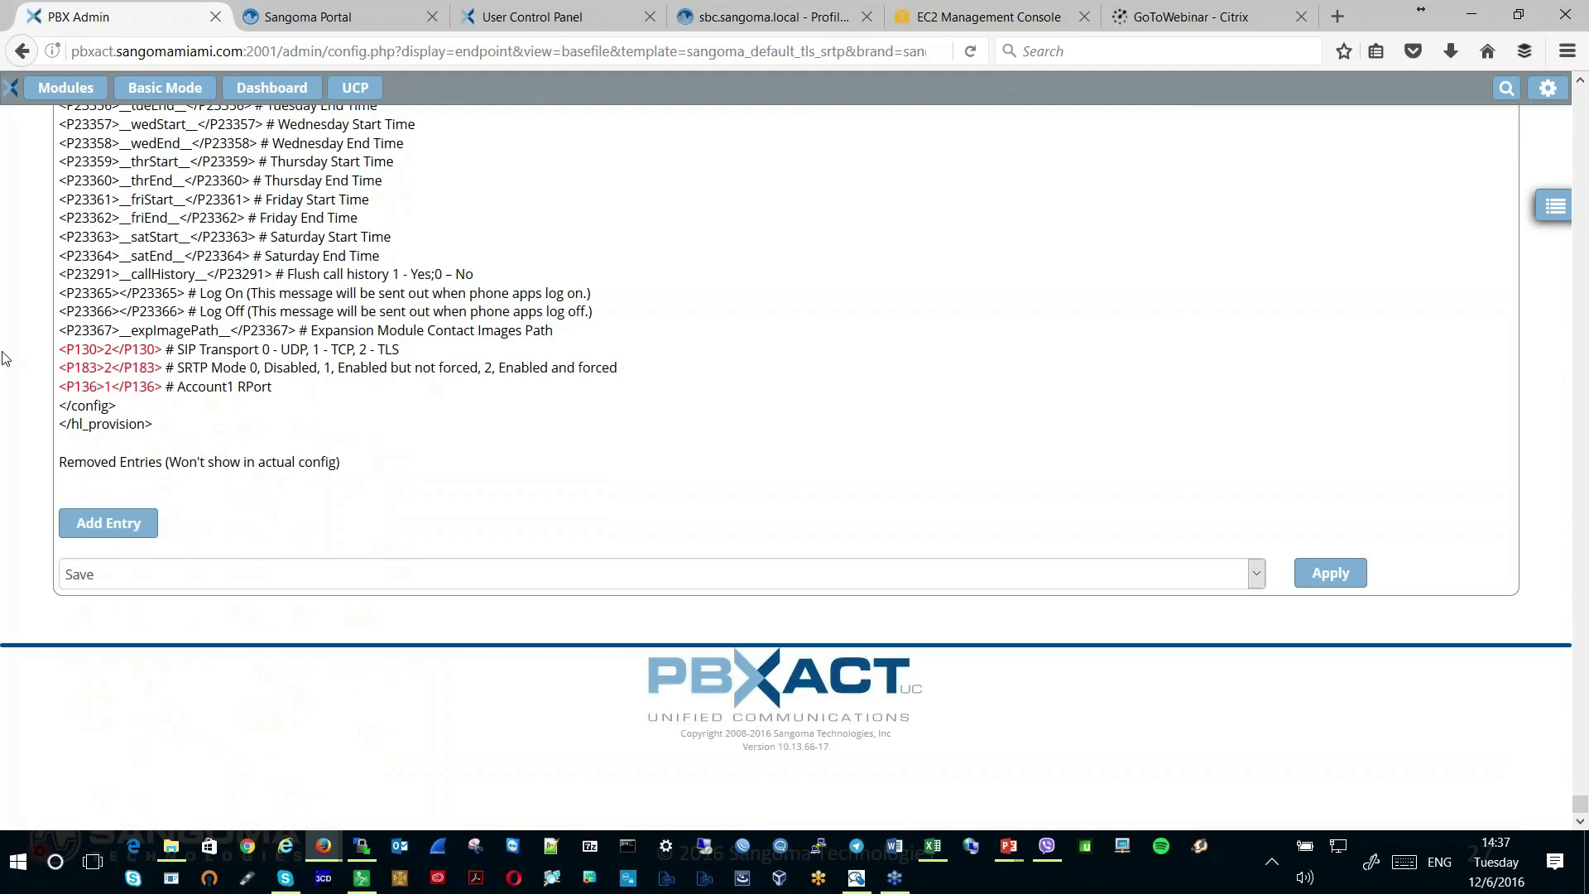
{"action": "left_click_drag", "start_coordinate": [417, 339], "coordinate": [358, 348]}
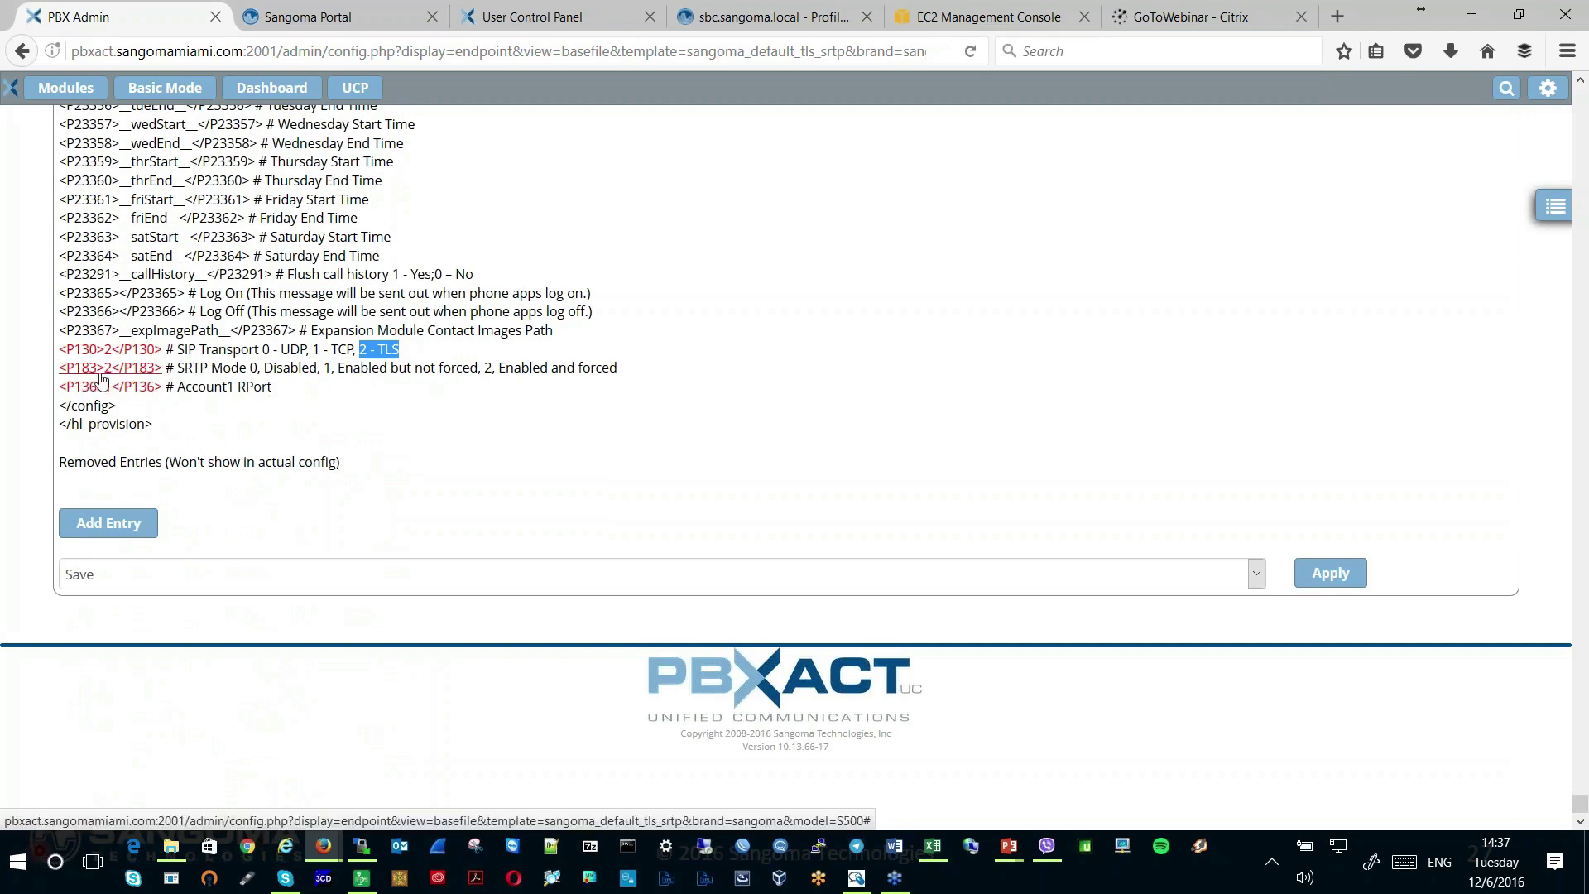
{"action": "left_click_drag", "start_coordinate": [498, 367], "coordinate": [630, 374]}
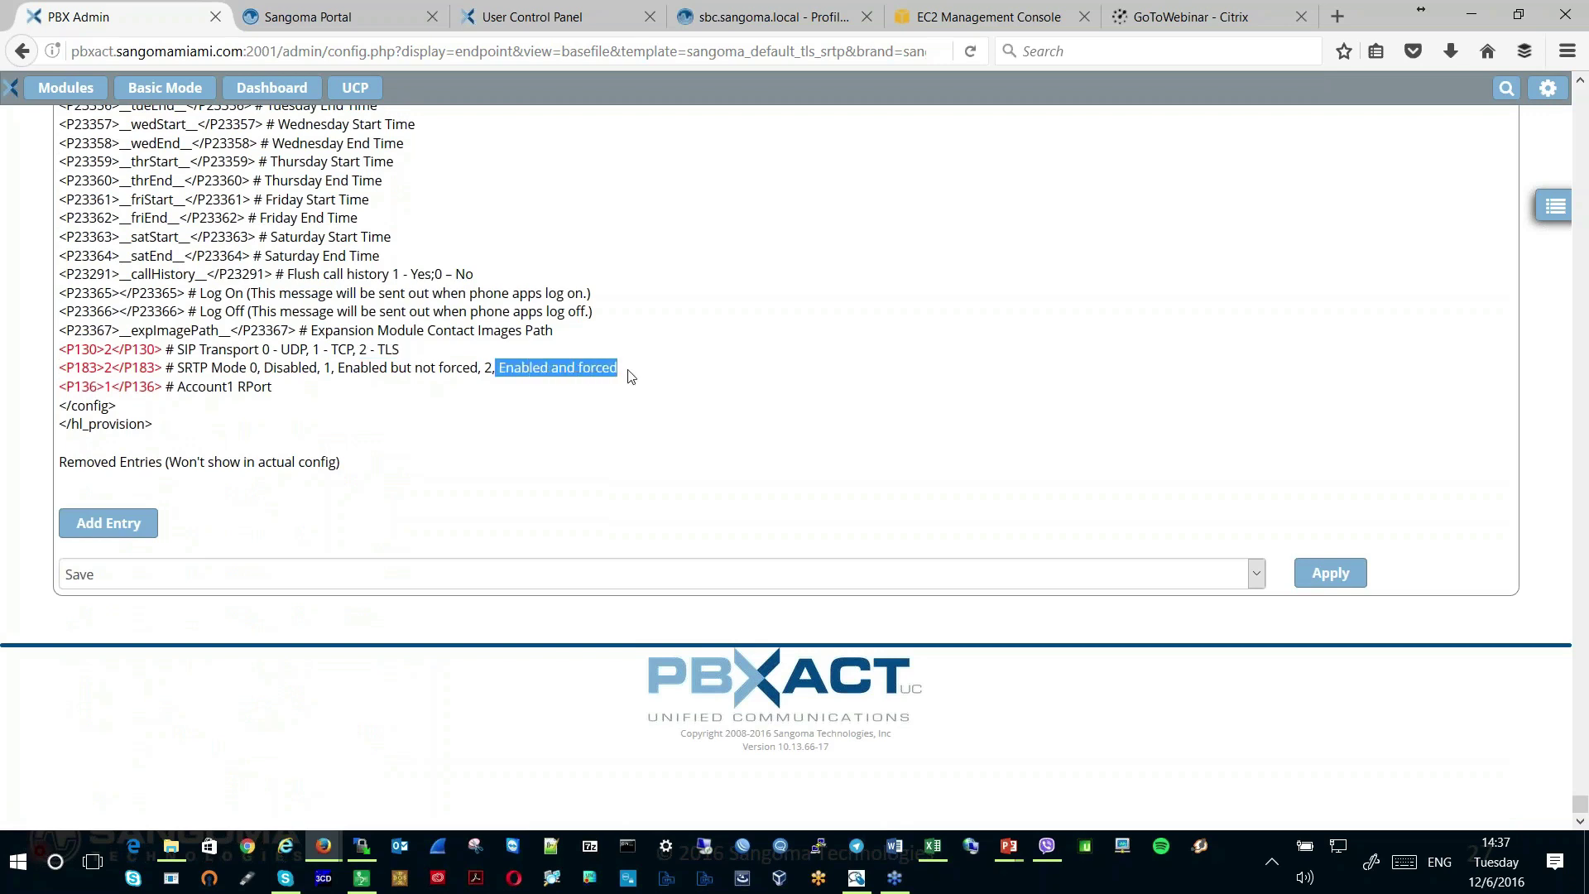
{"action": "left_click_drag", "start_coordinate": [630, 377], "coordinate": [302, 393]}
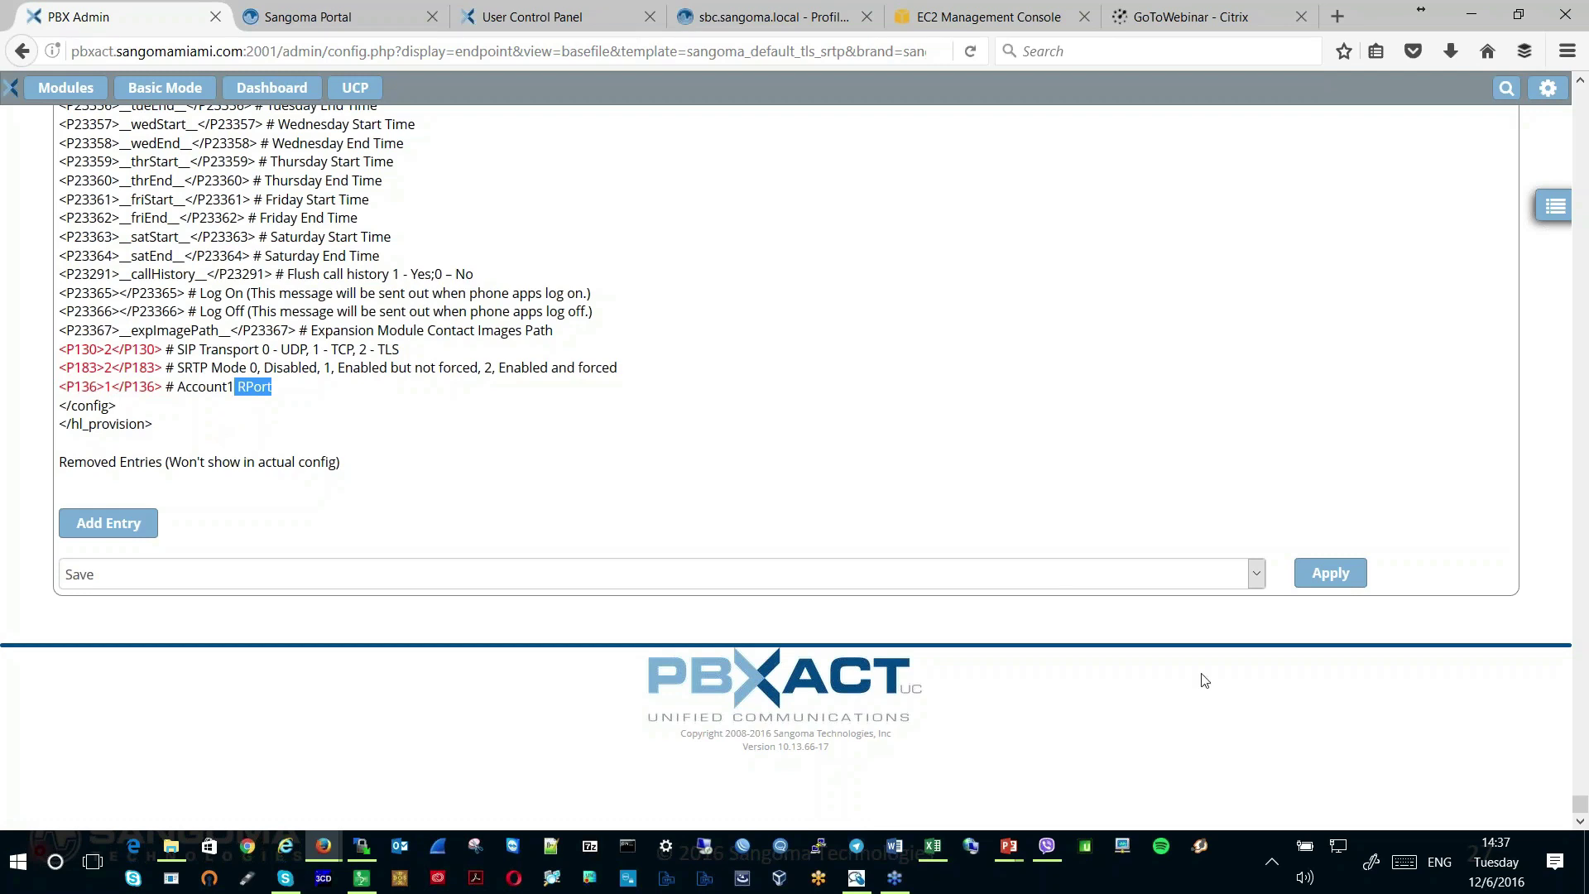
{"action": "left_click", "coordinate": [1257, 577]}
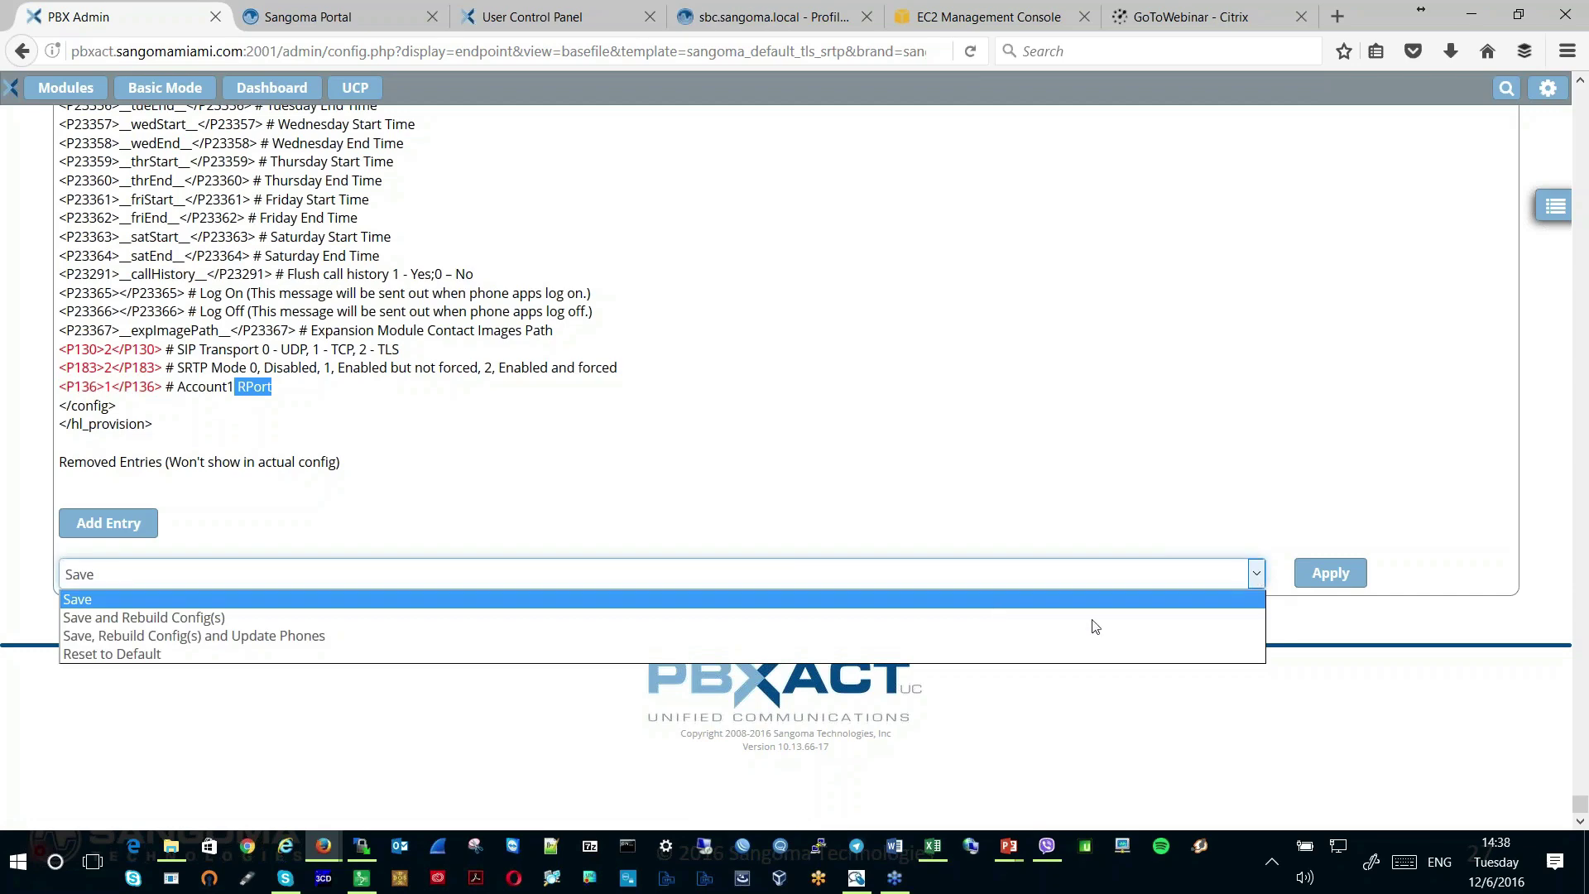
{"action": "left_click", "coordinate": [1546, 567]}
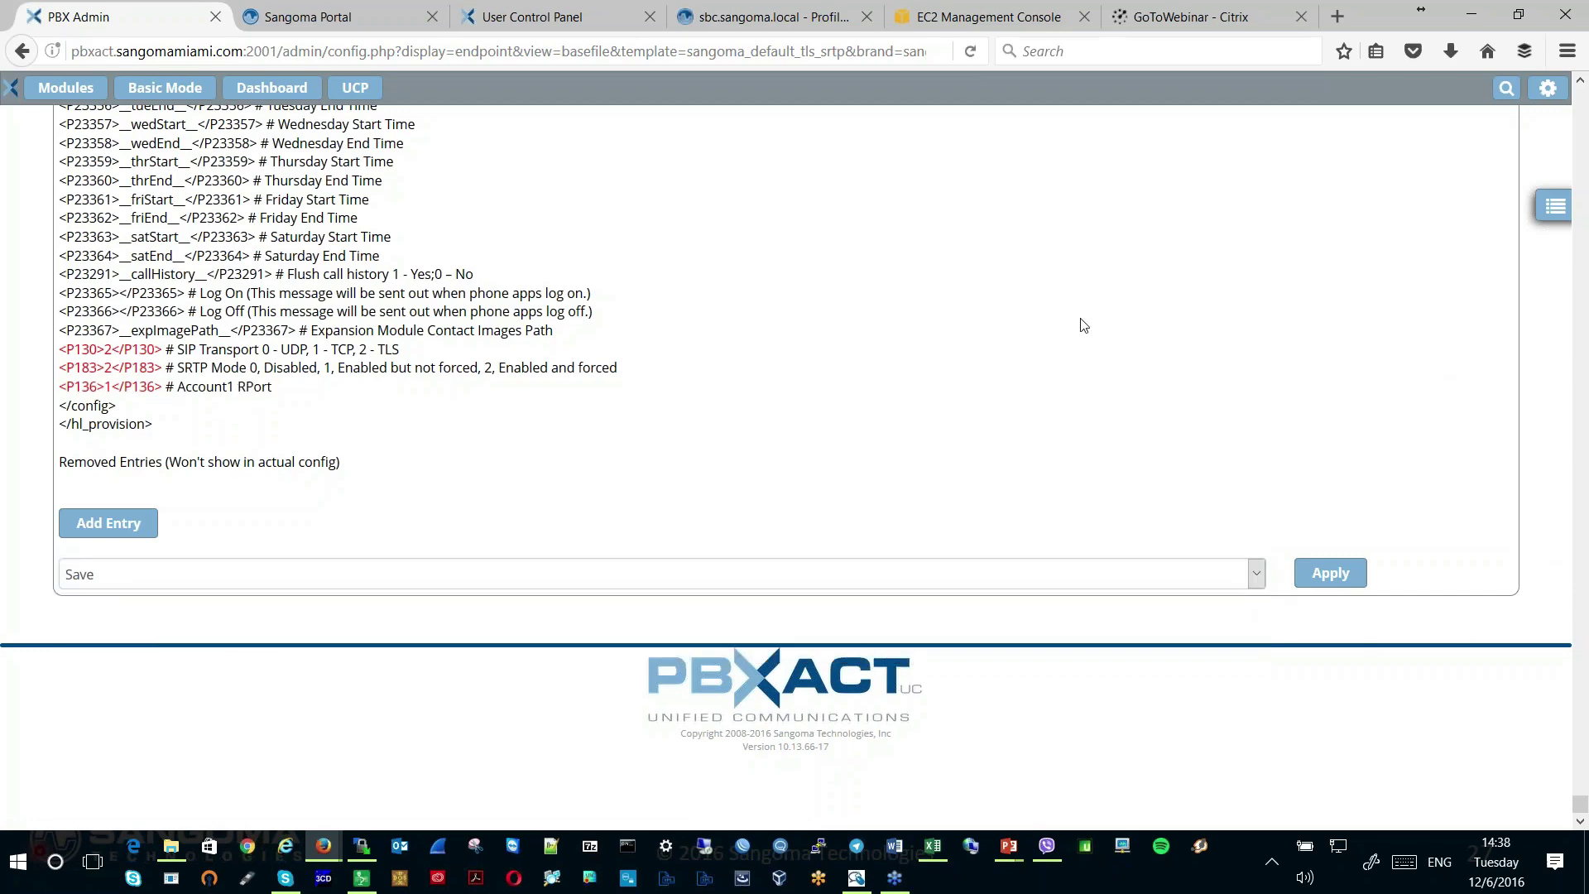
{"action": "key", "text": "alt+Tab"}
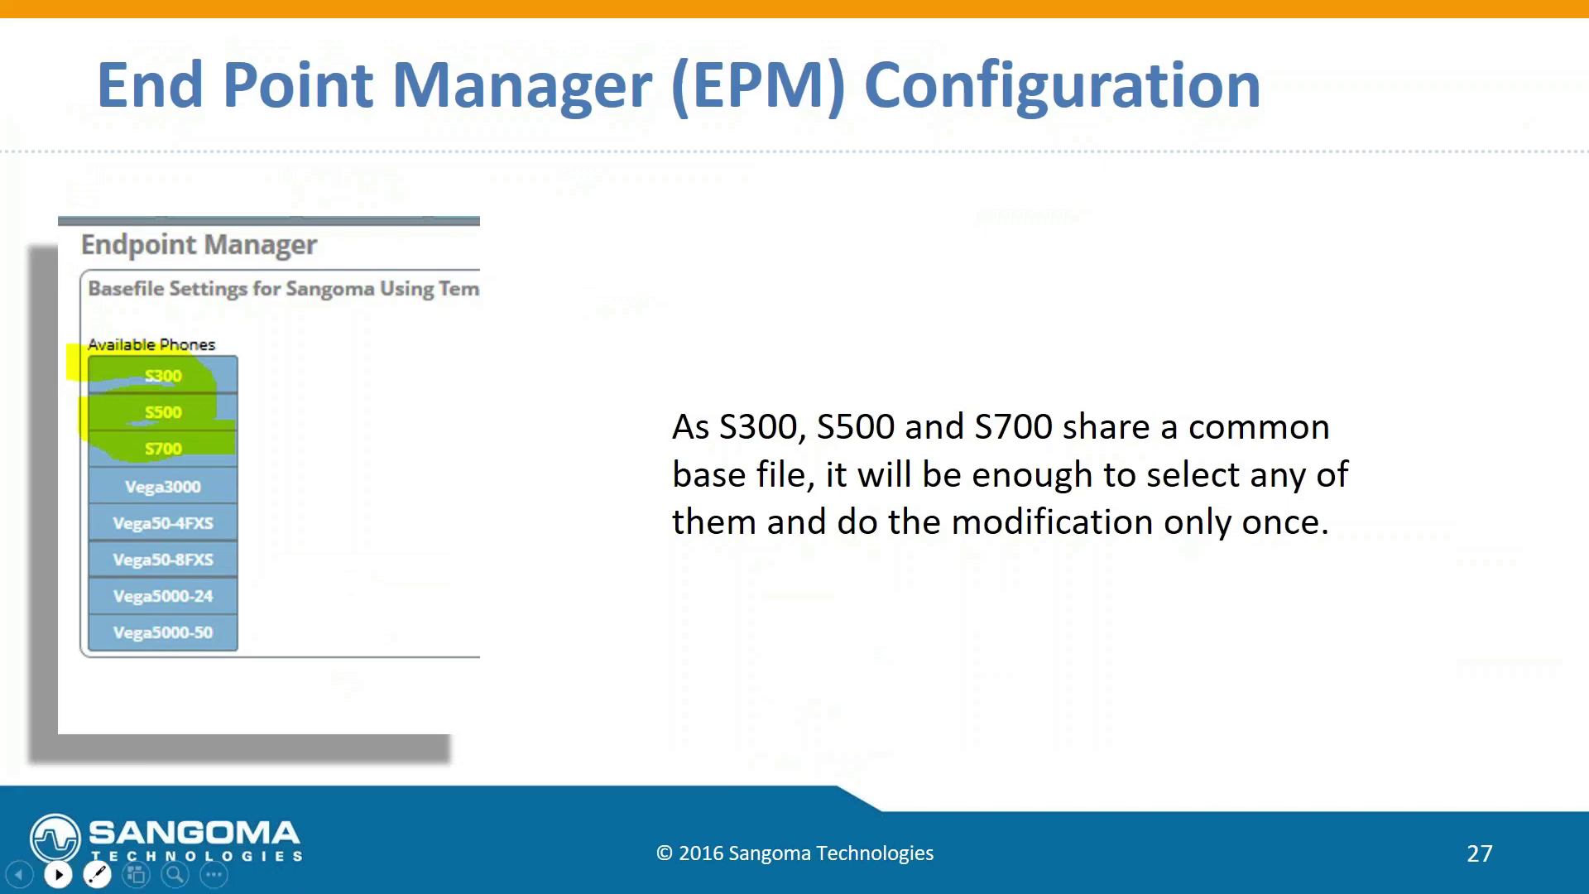
{"action": "key", "text": "Right"}
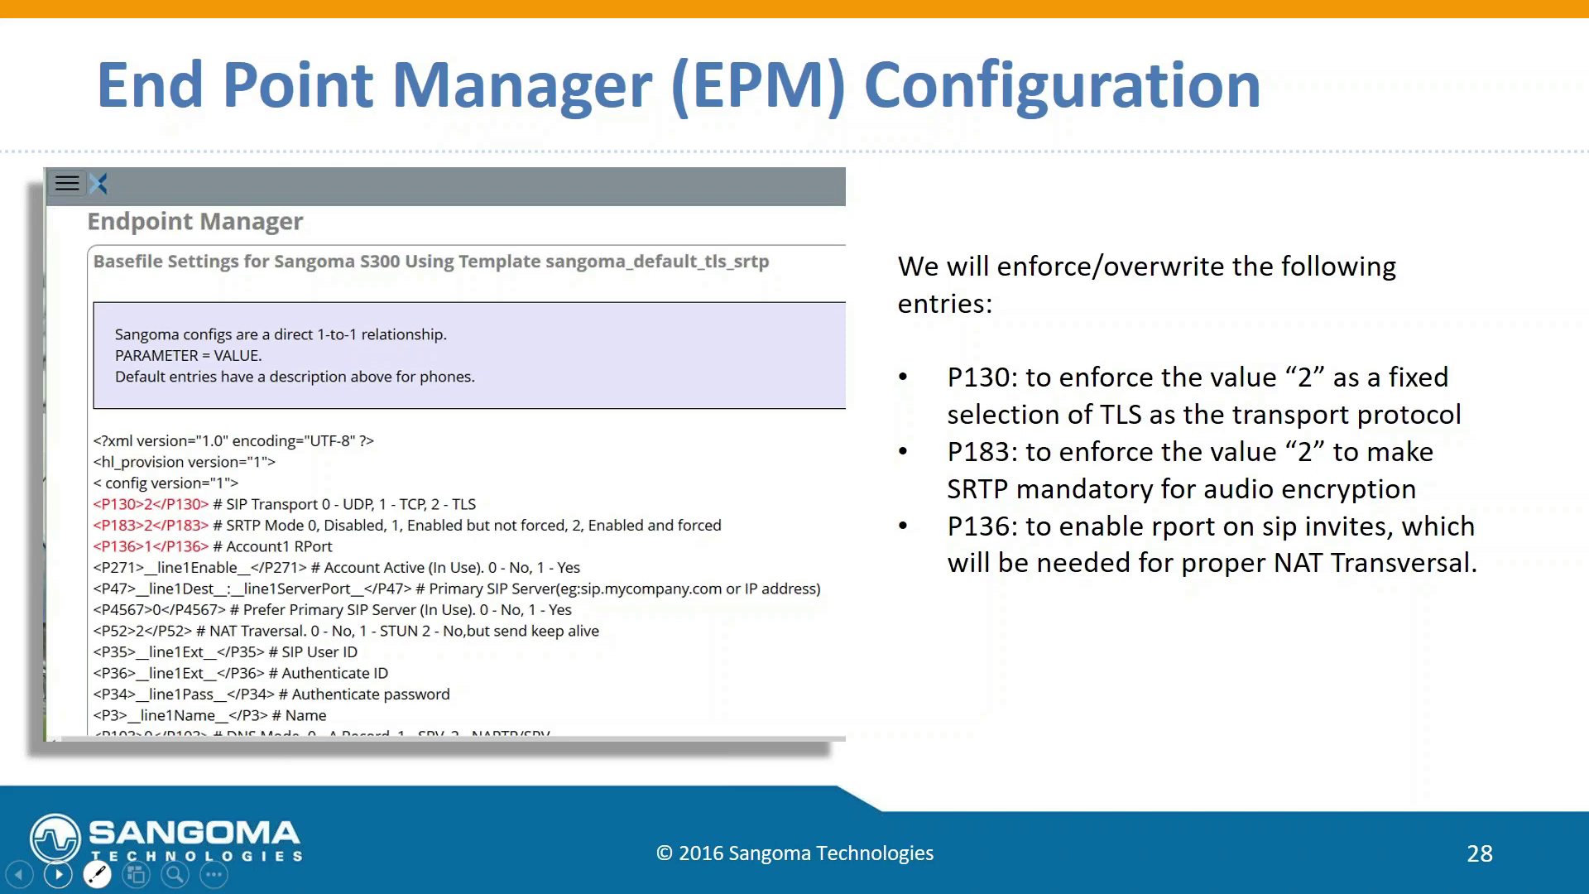
{"action": "key", "text": "Right"}
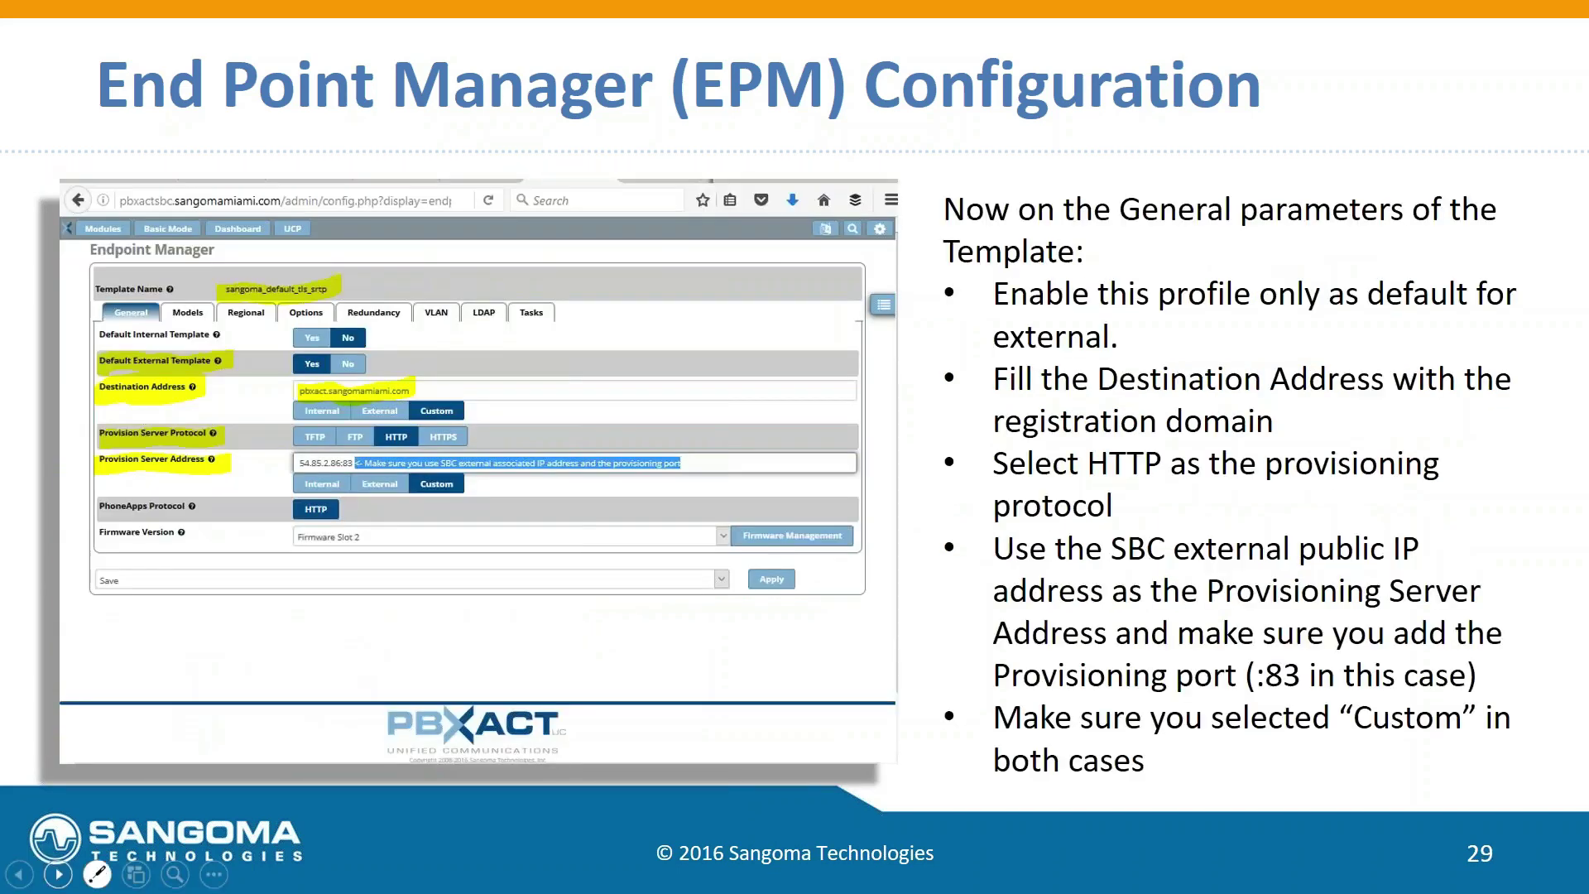
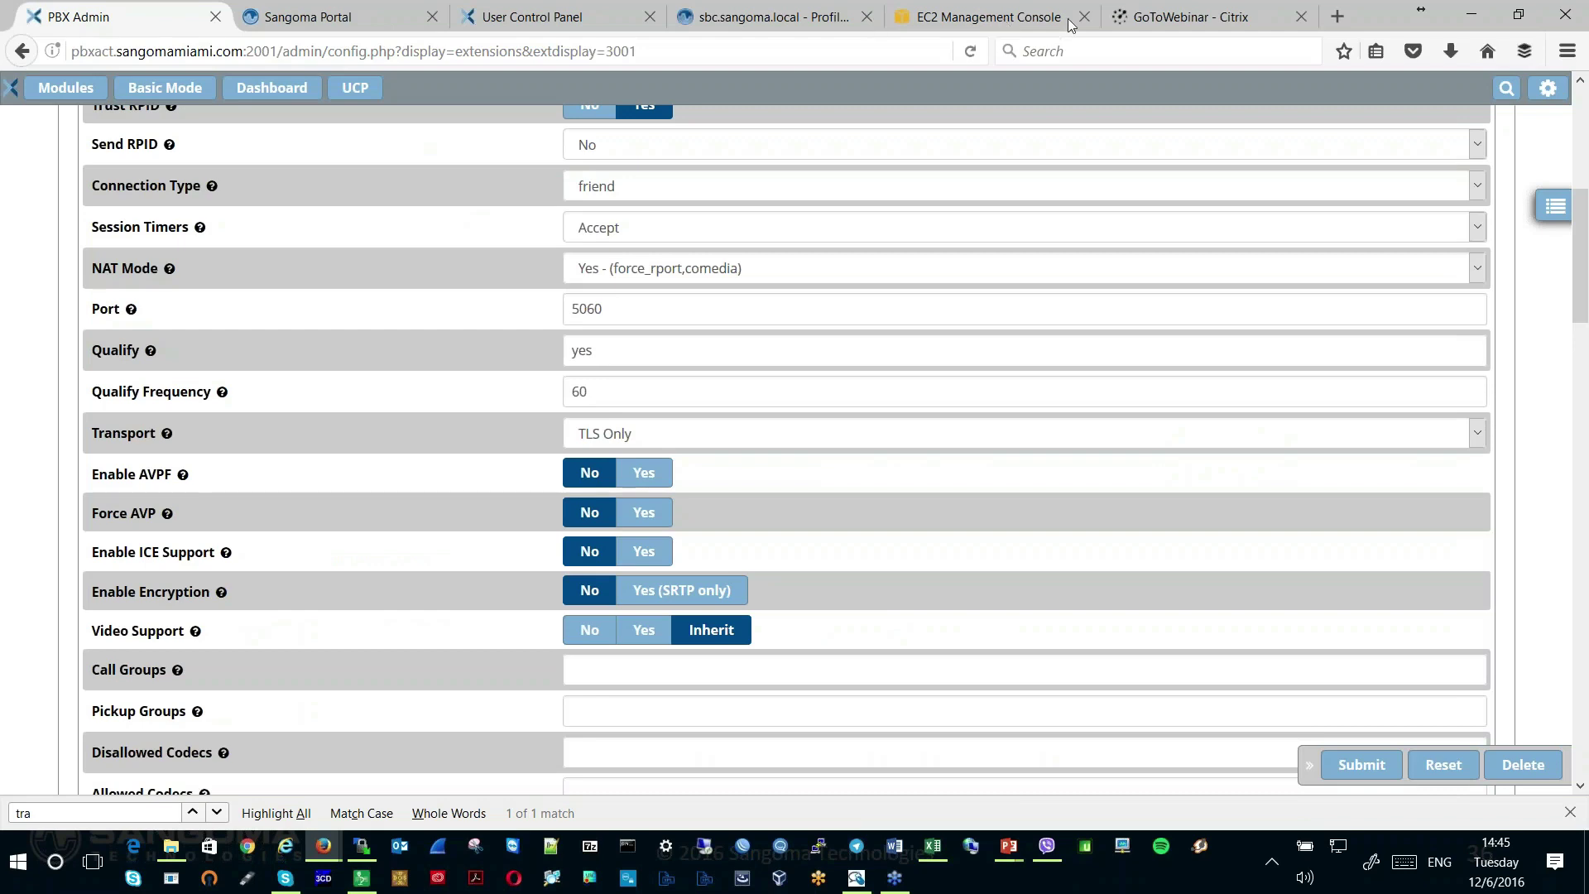
Switch to the NetBorder SBC configuration and filter its SIP profiles by "exten", enlarging the page for readability
{"action": "left_click", "coordinate": [797, 17]}
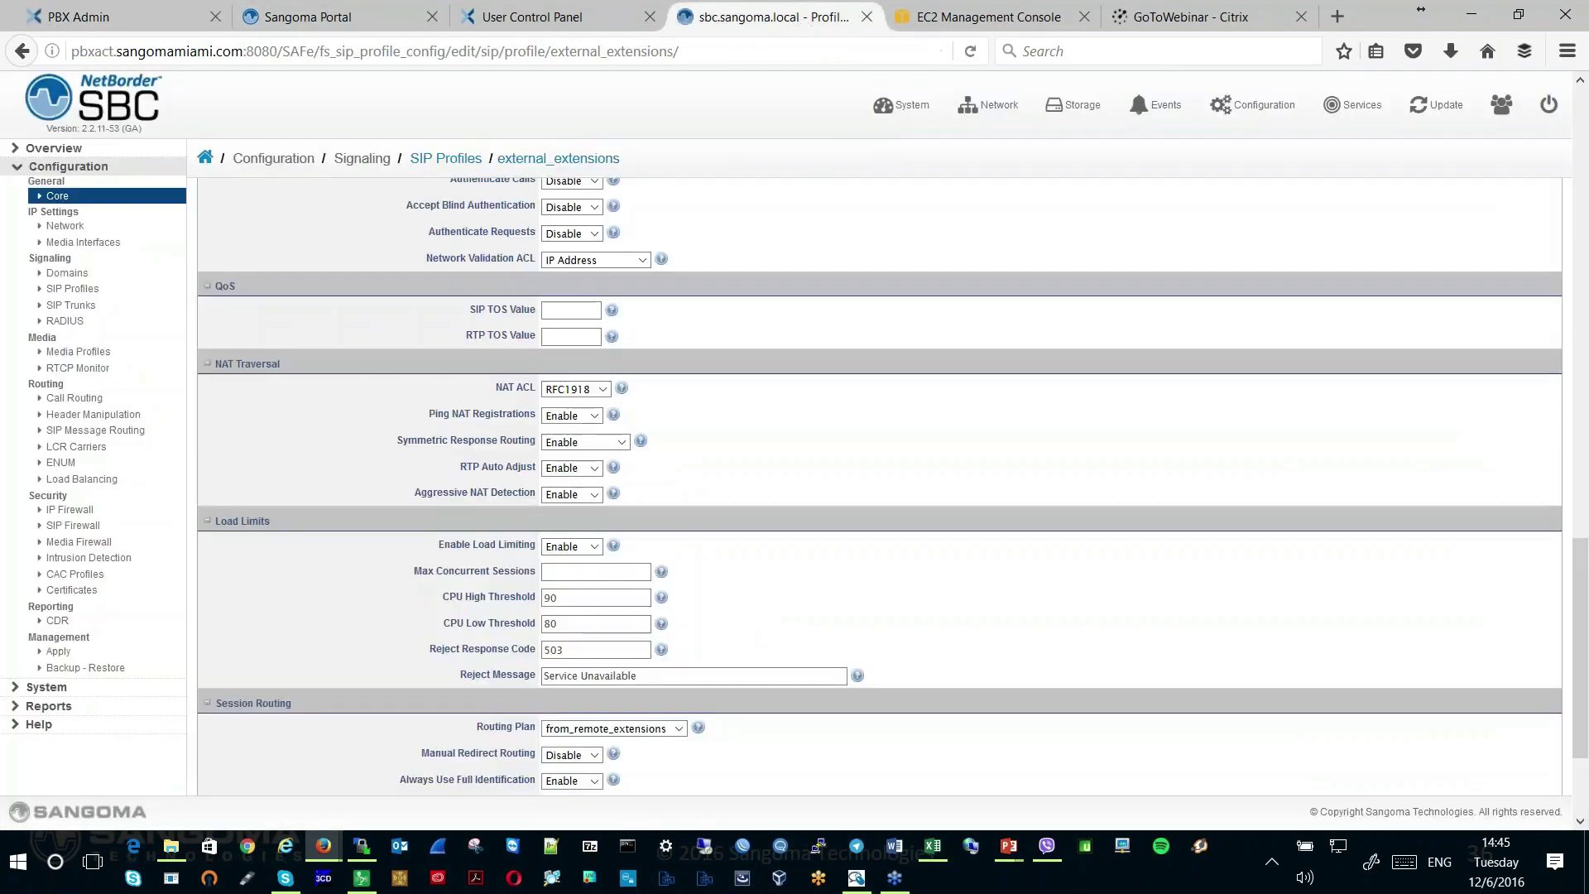
{"action": "left_click", "coordinate": [91, 291]}
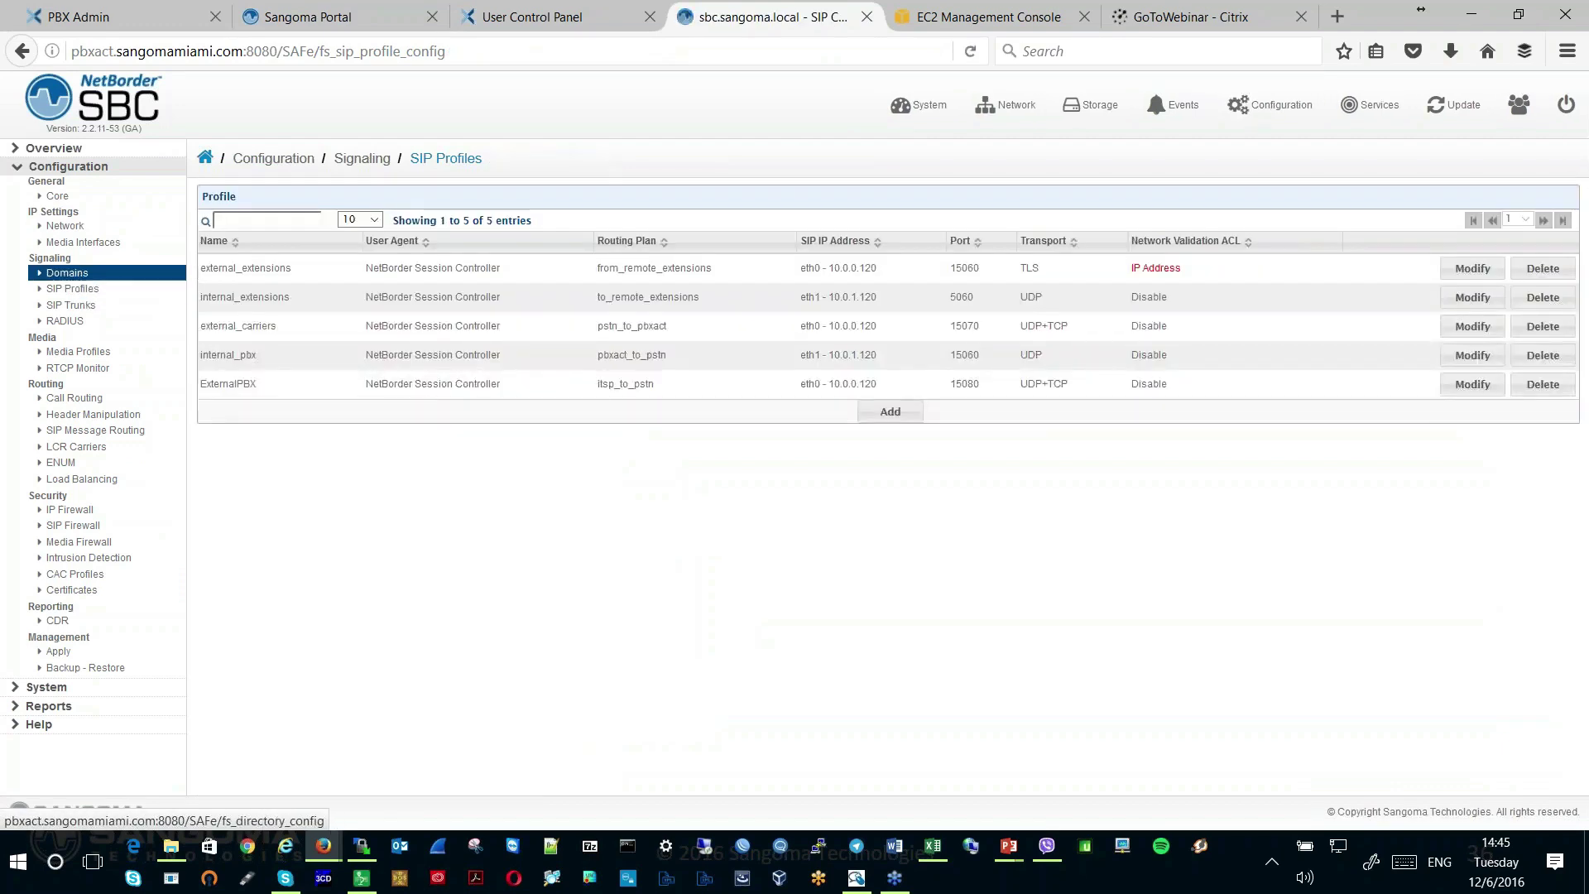
{"action": "left_click", "coordinate": [255, 227]}
{"action": "type", "text": "e"}
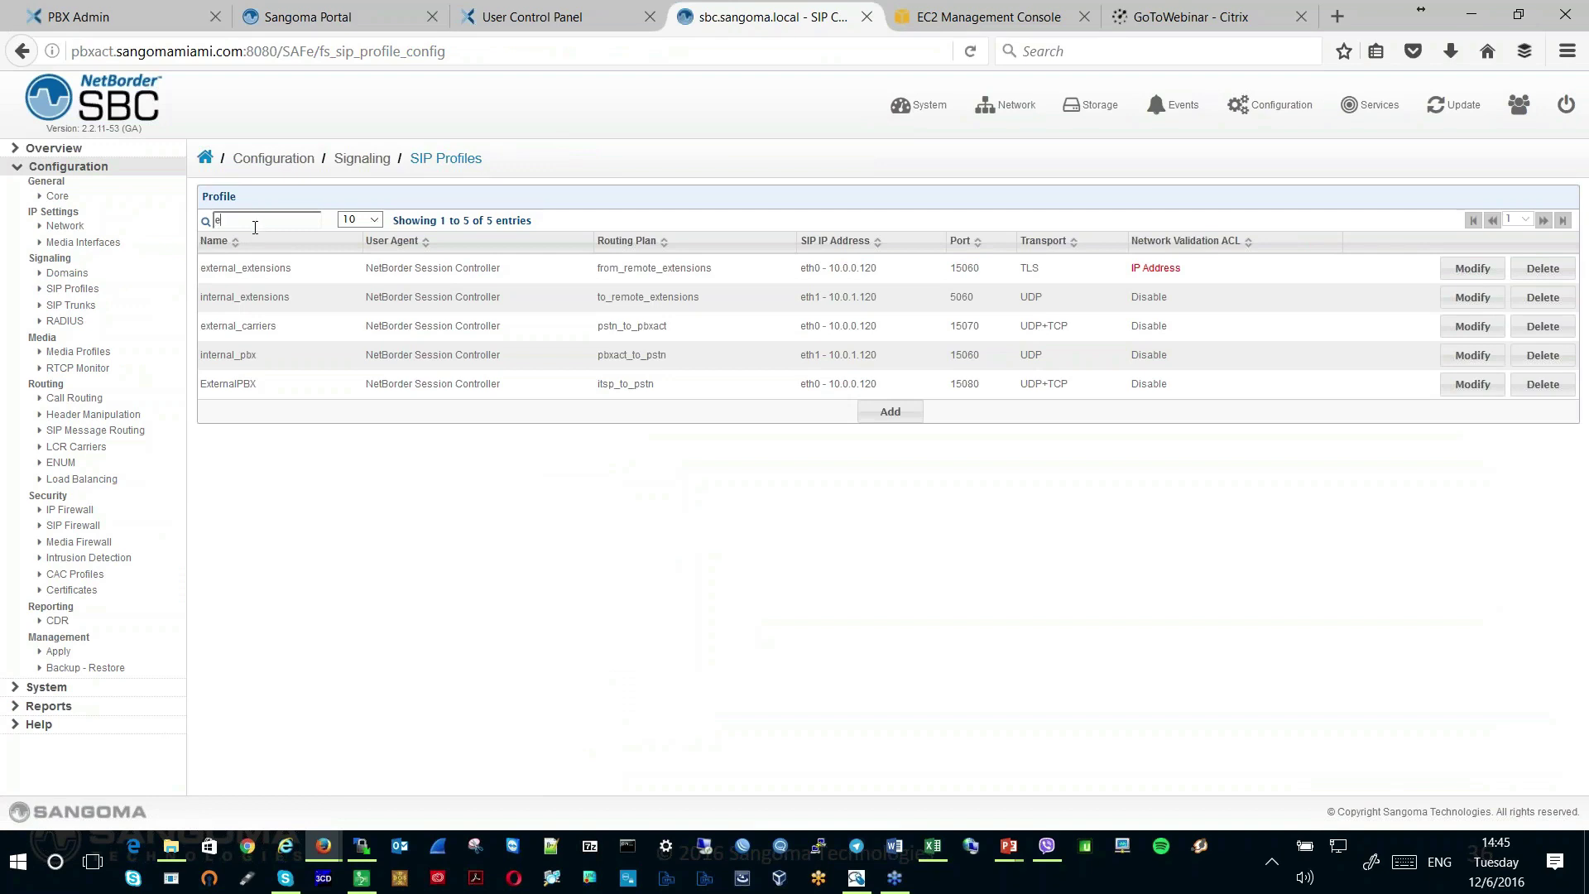
{"action": "type", "text": "xten"}
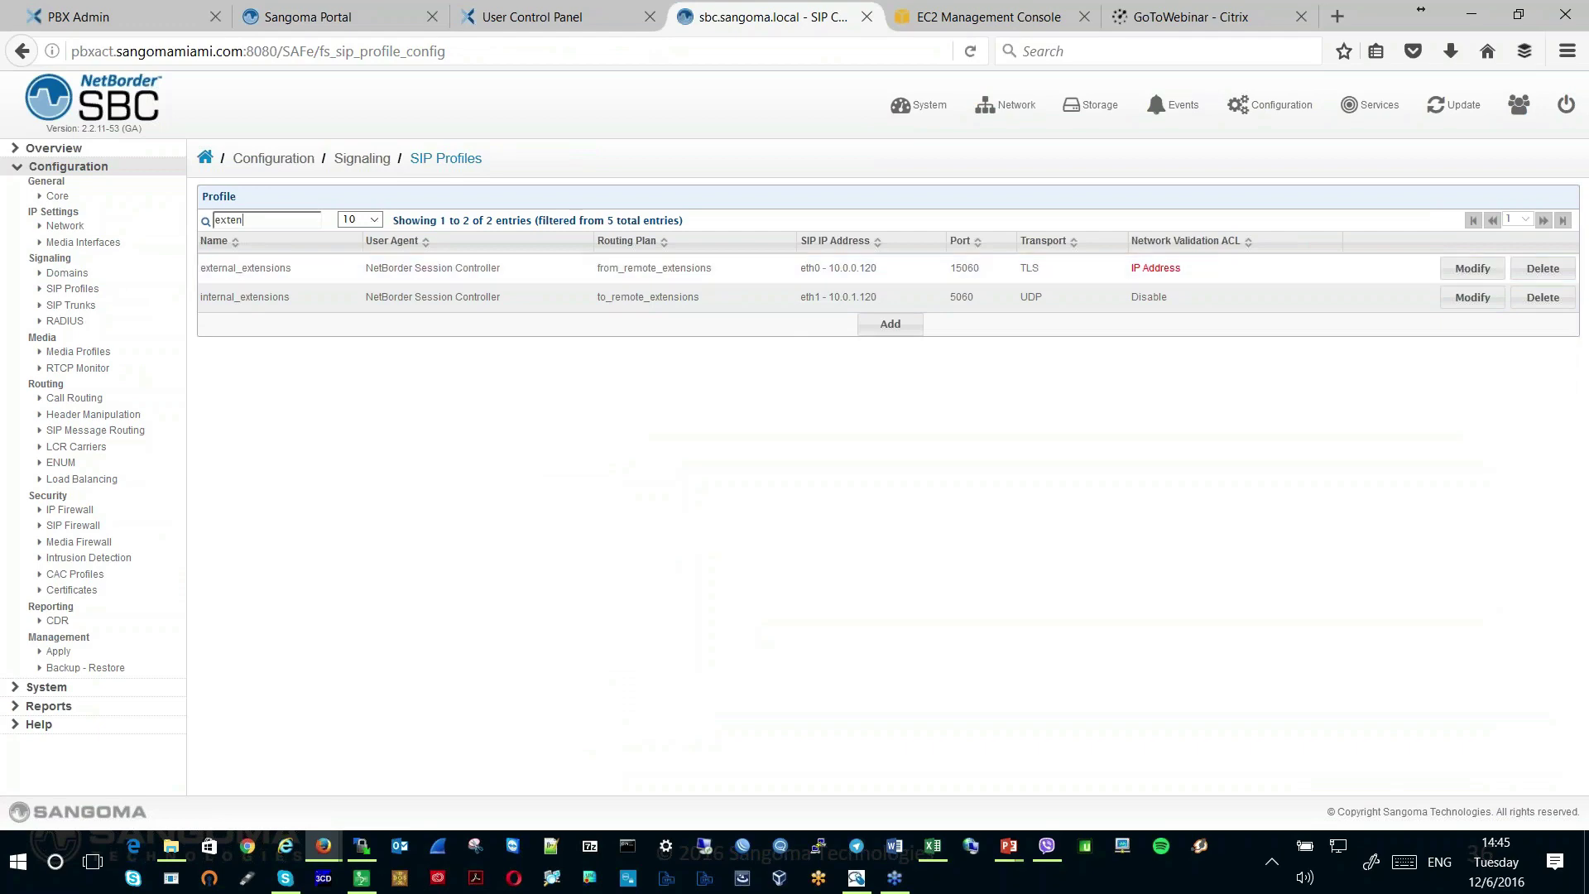
{"action": "key", "text": "ctrl+plus"}
{"action": "key", "text": "ctrl+plus"}
{"action": "key", "text": "ctrl+plus"}
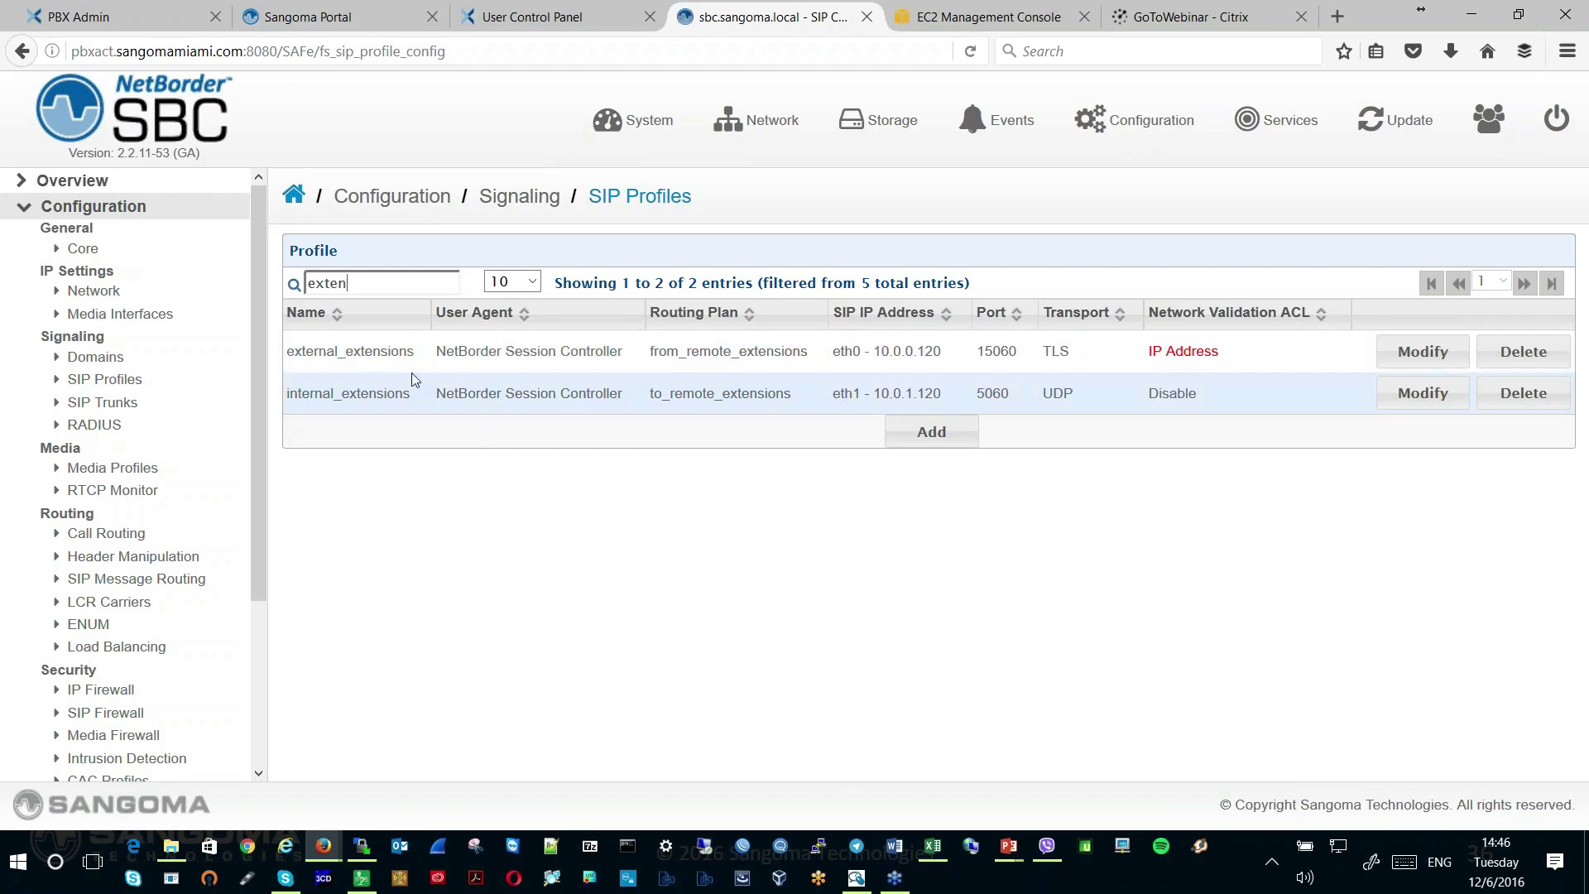
Open the external_extensions SIP profile and check the domain bound to it
{"action": "left_click", "coordinate": [1405, 360]}
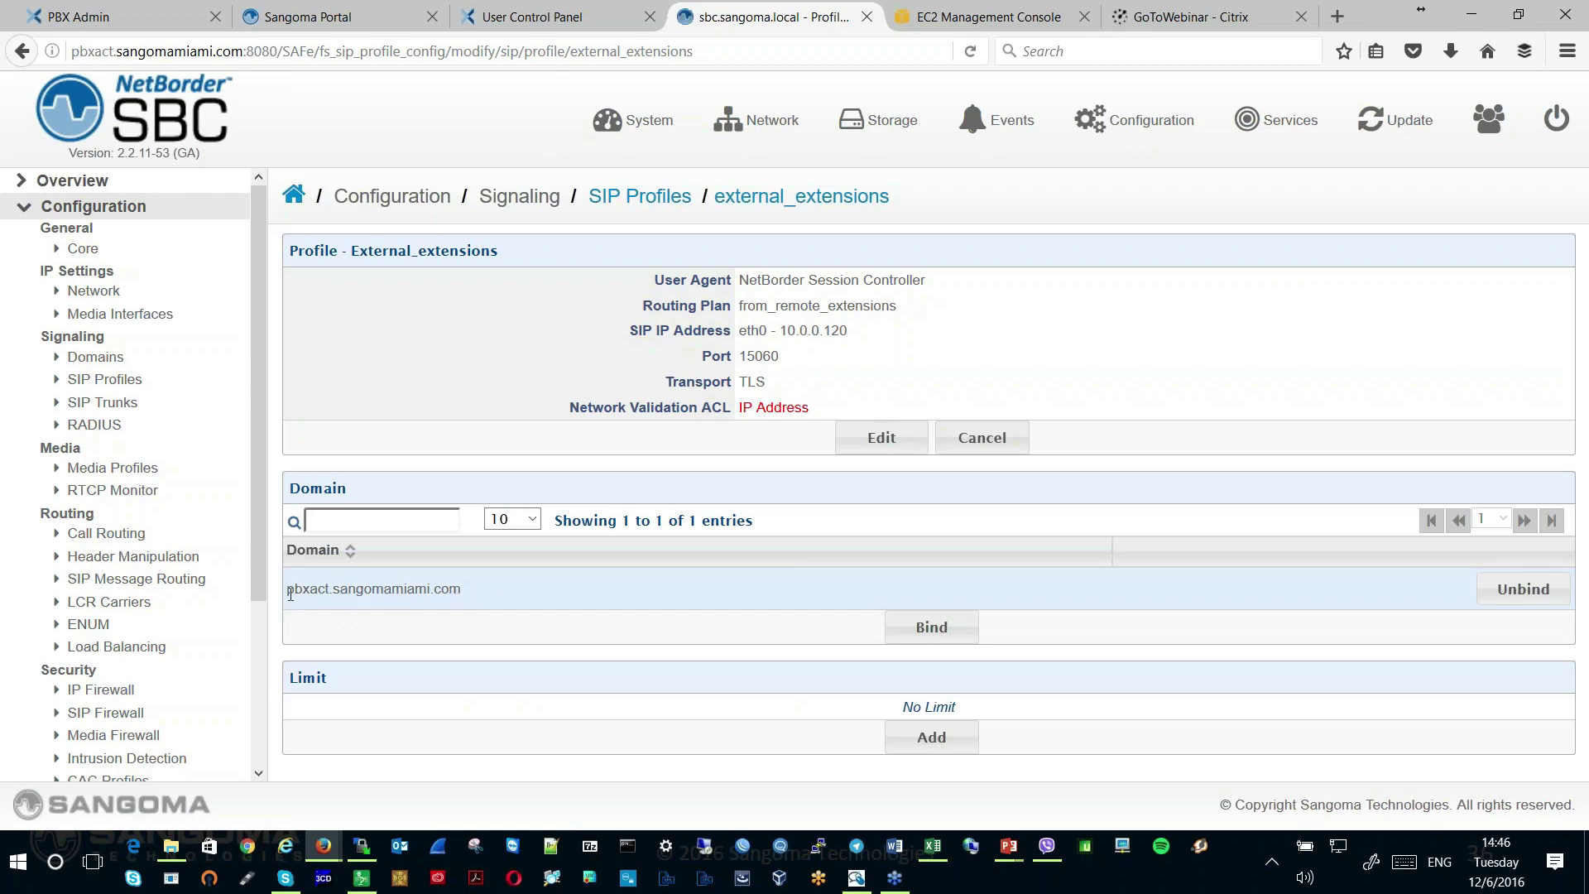
{"action": "left_click_drag", "start_coordinate": [287, 588], "coordinate": [469, 595]}
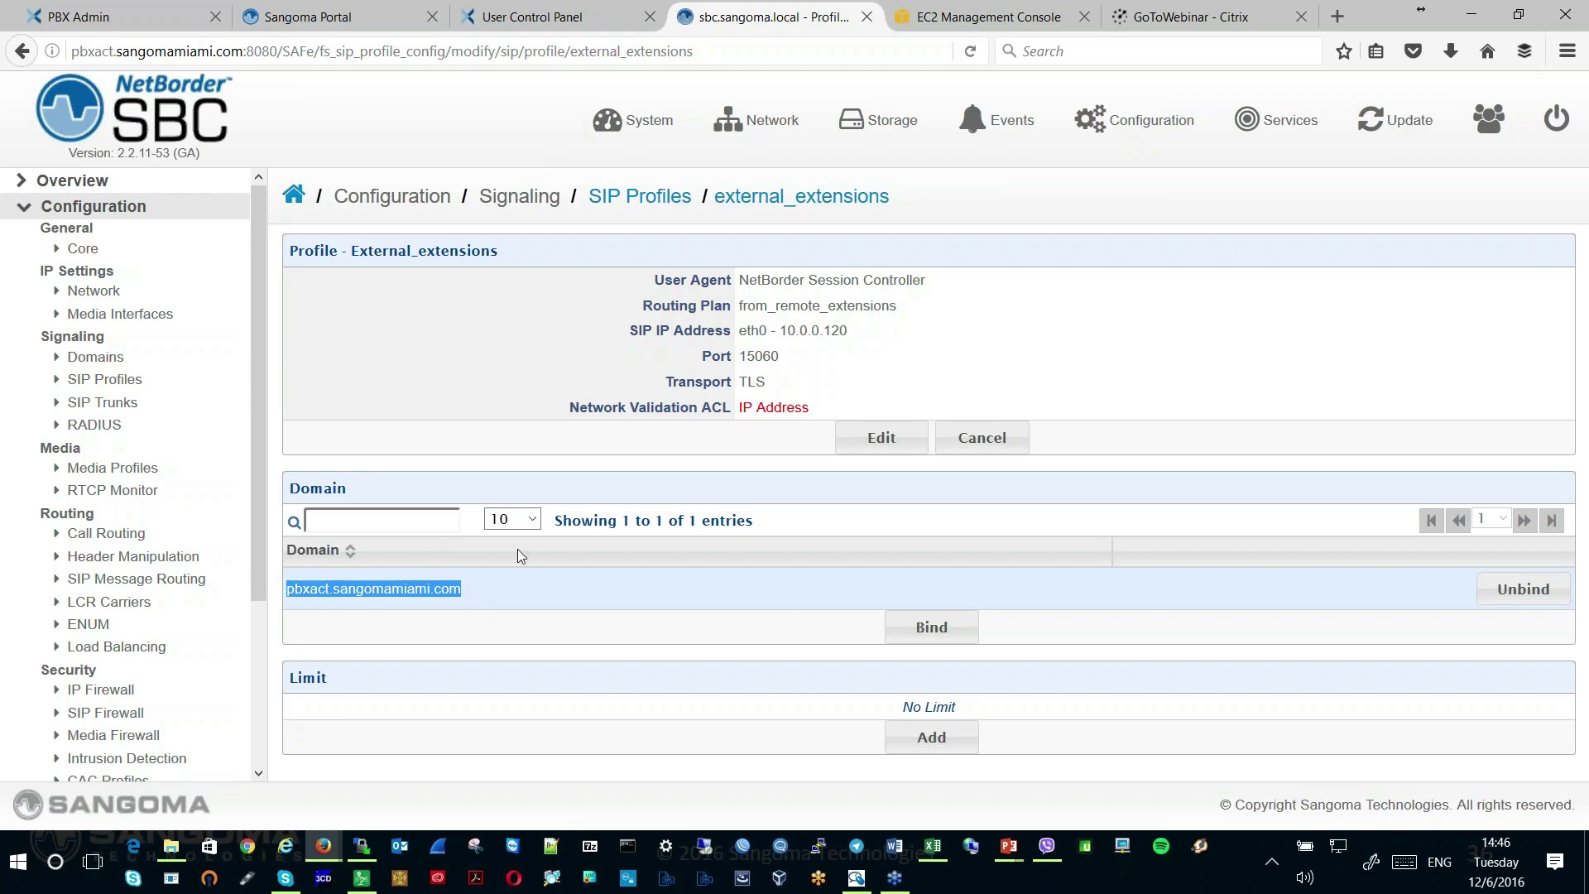
{"action": "left_click_drag", "start_coordinate": [518, 549], "coordinate": [1073, 366]}
{"action": "left_click", "coordinate": [1073, 366]}
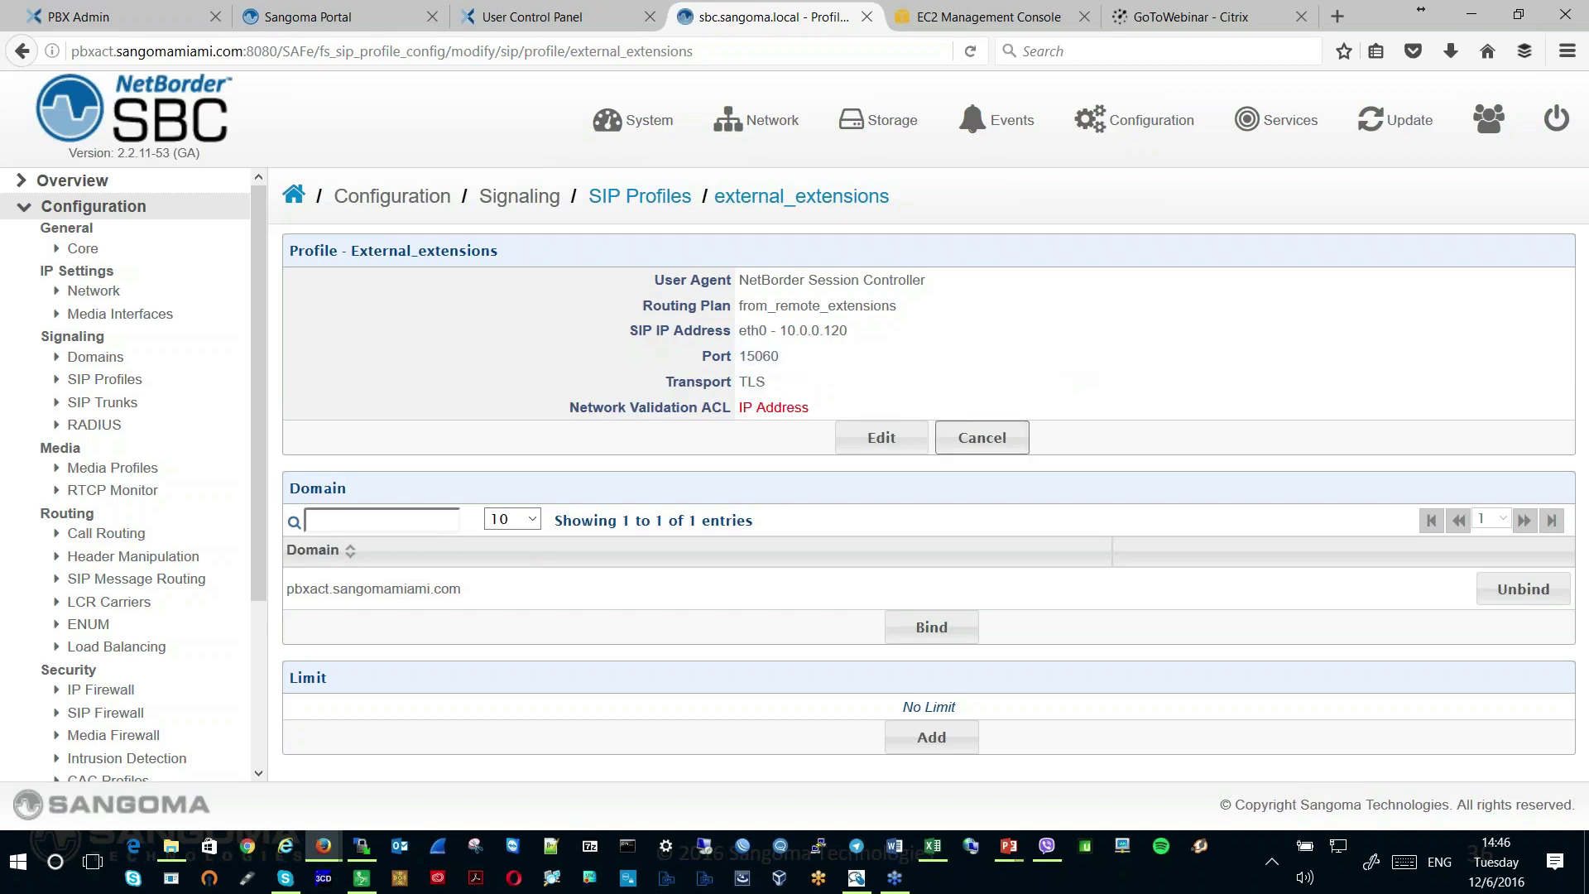
Open the external_extensions profile for editing and examine its External SIP IP Address and External RTP IP address
{"action": "left_click", "coordinate": [882, 441]}
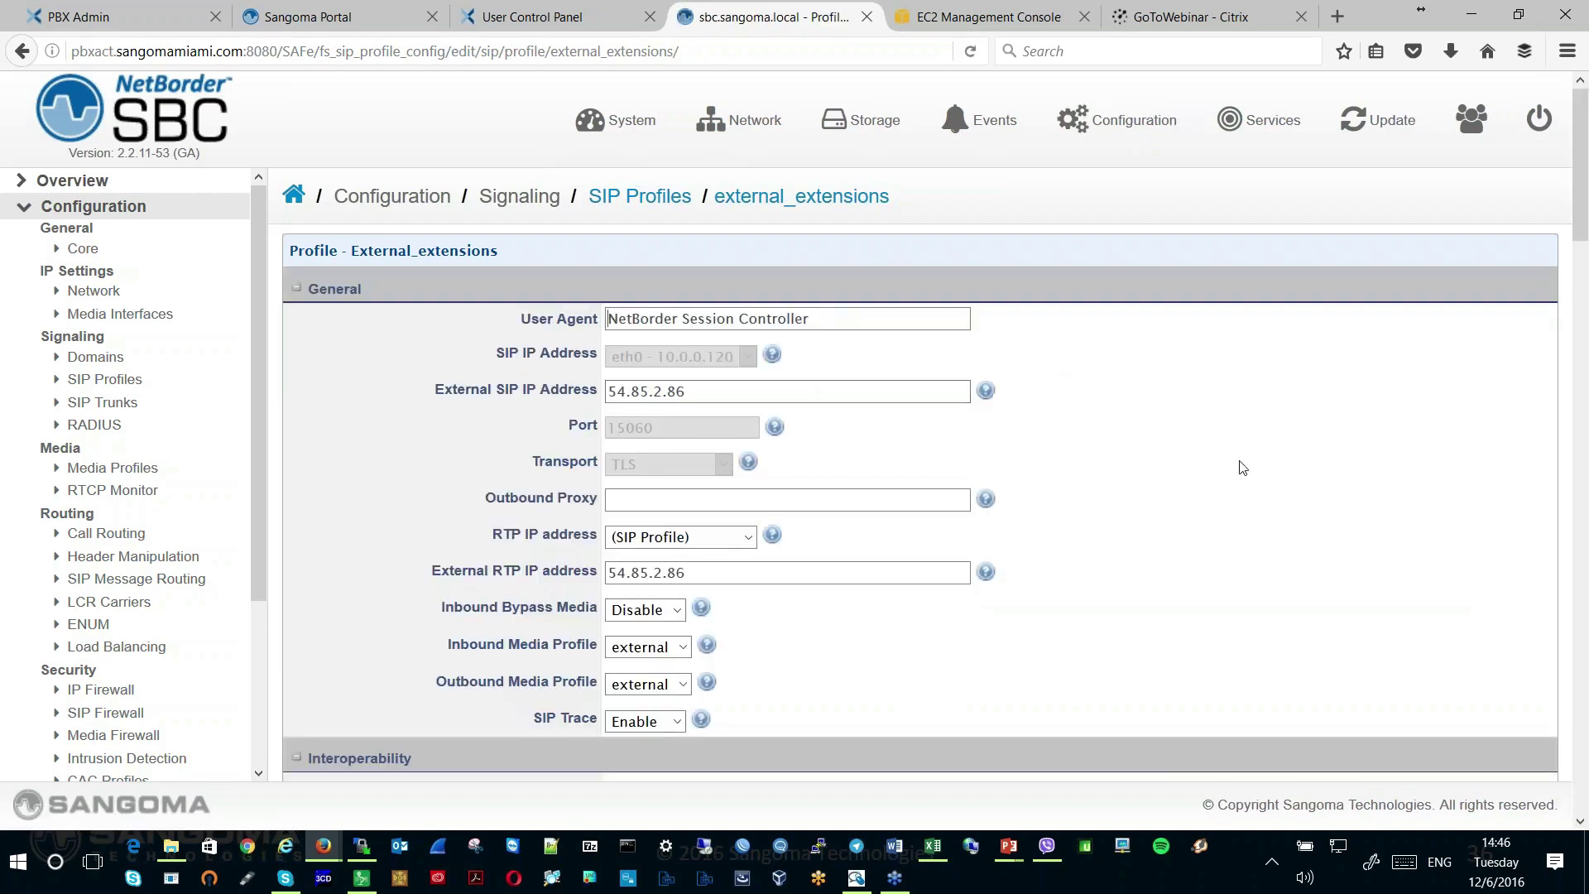
{"action": "scroll", "coordinate": [1245, 459], "scroll_direction": "down", "scroll_amount": 2}
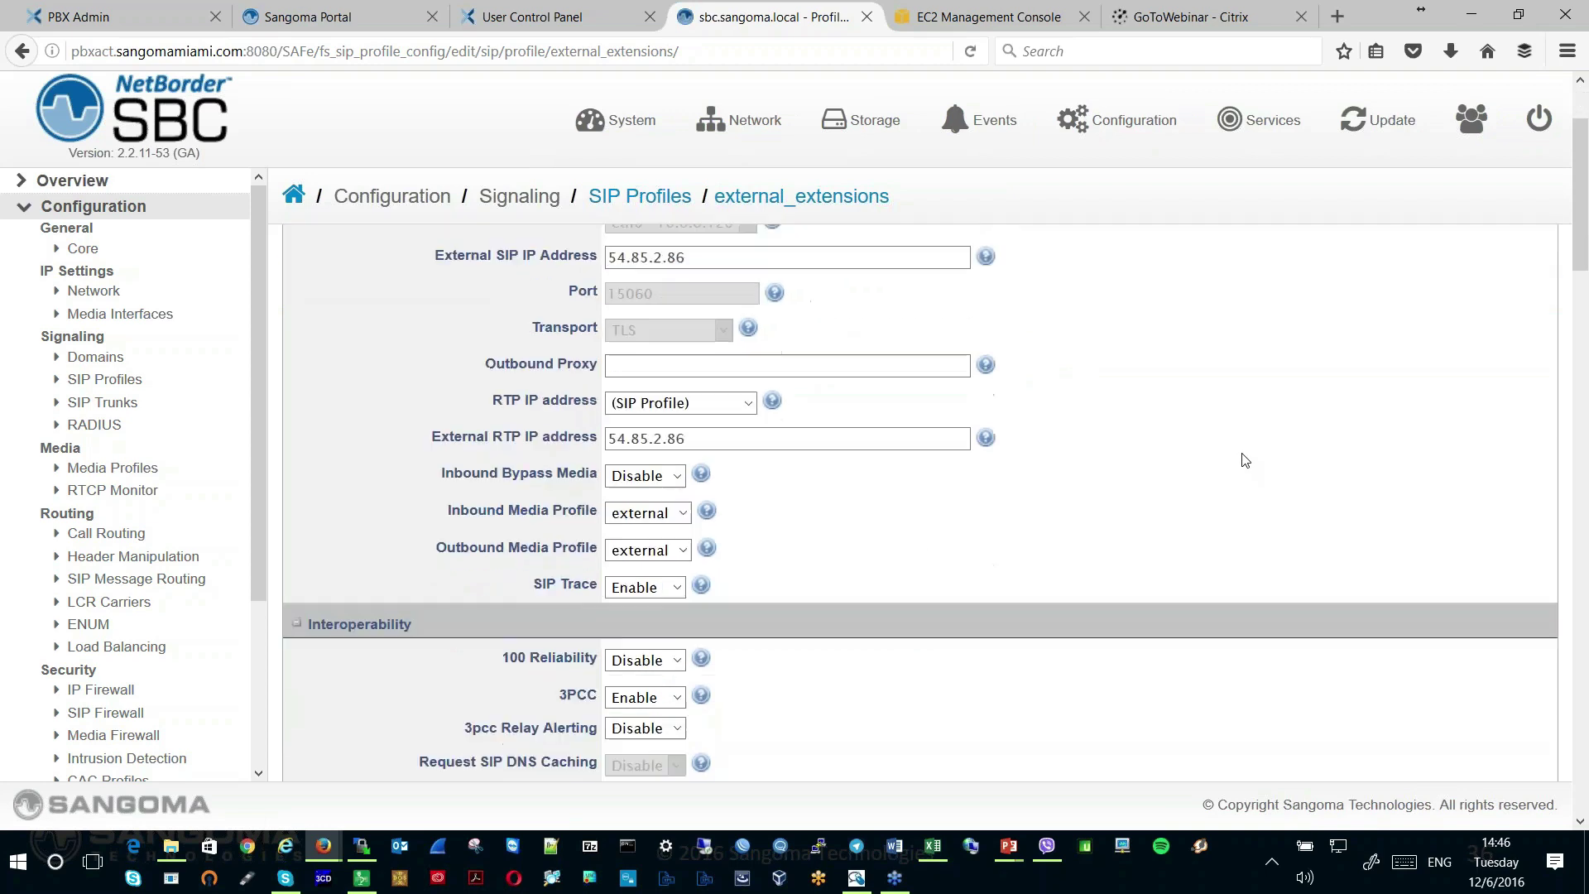
{"action": "scroll", "coordinate": [1206, 436], "scroll_direction": "up", "scroll_amount": 2}
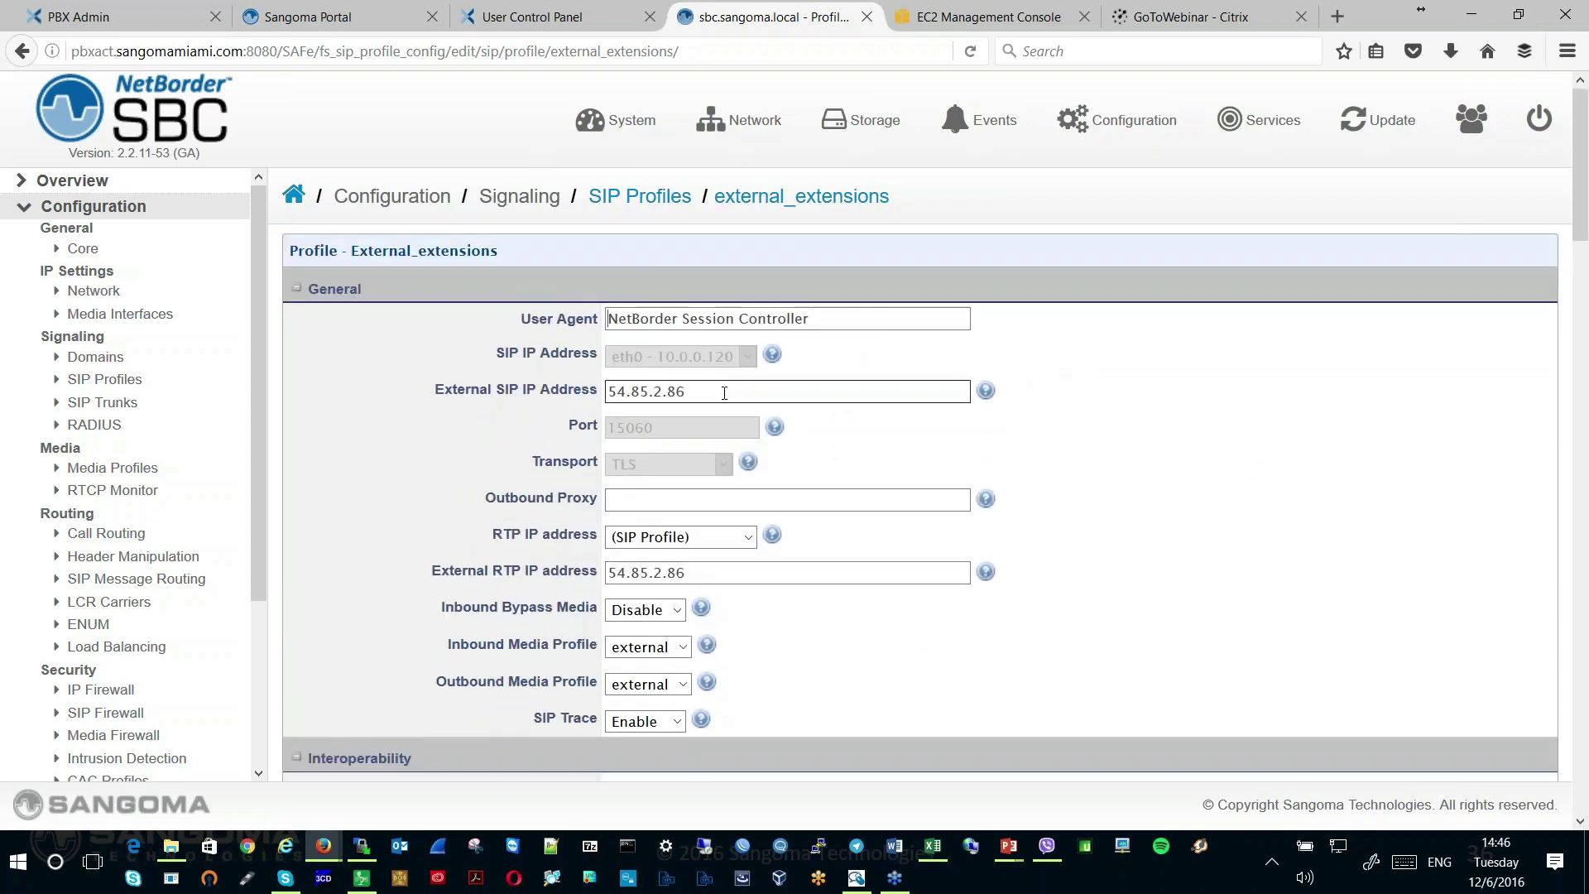
{"action": "left_click_drag", "start_coordinate": [687, 391], "coordinate": [597, 404]}
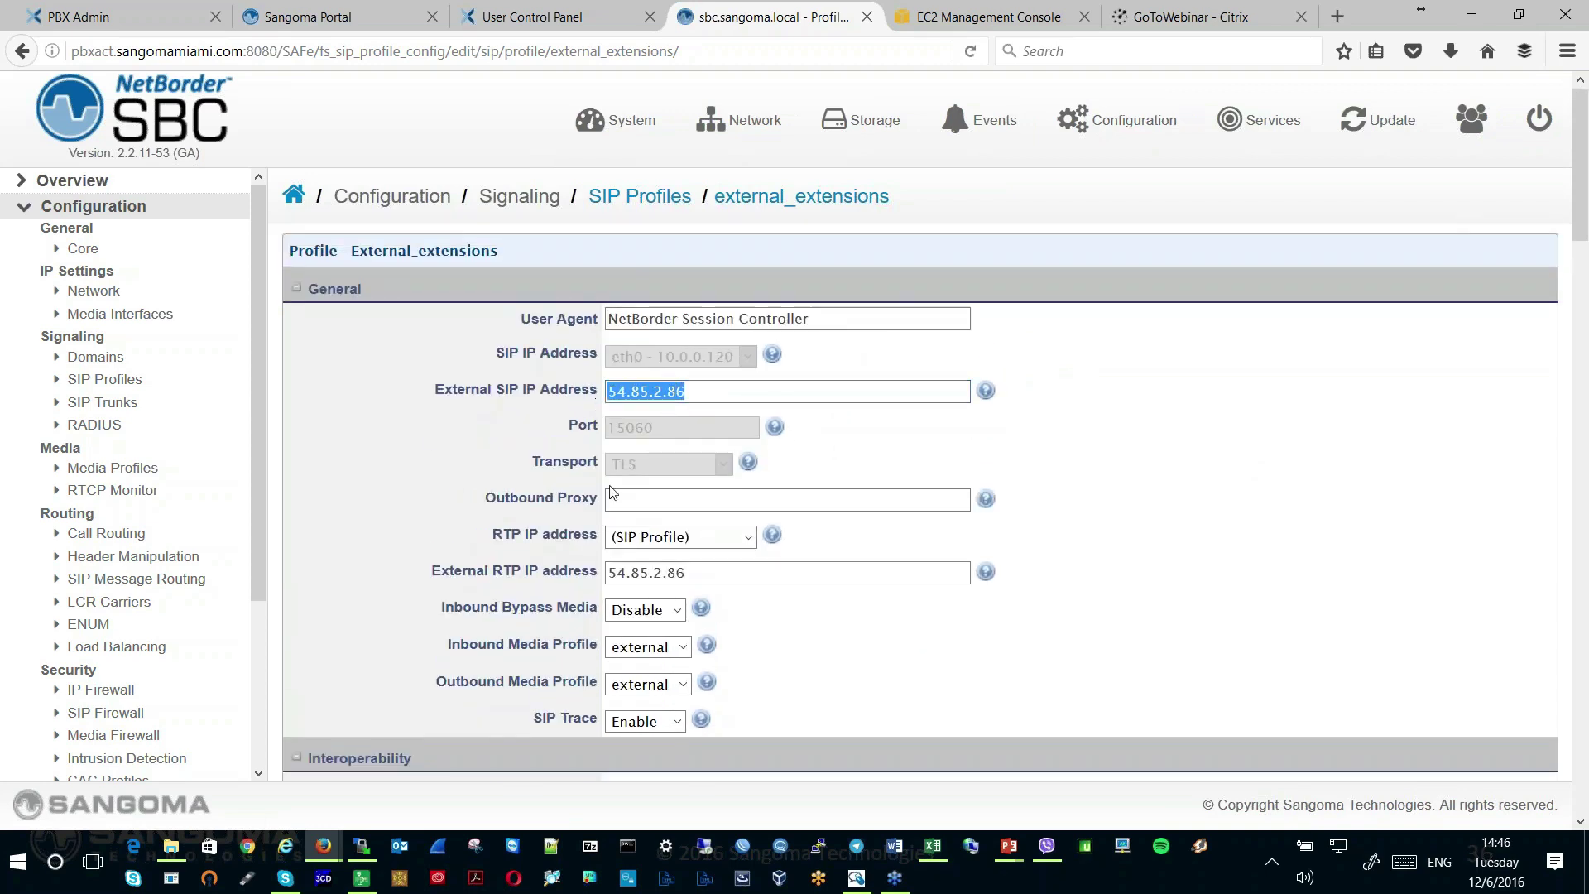
{"action": "left_click_drag", "start_coordinate": [698, 572], "coordinate": [598, 574]}
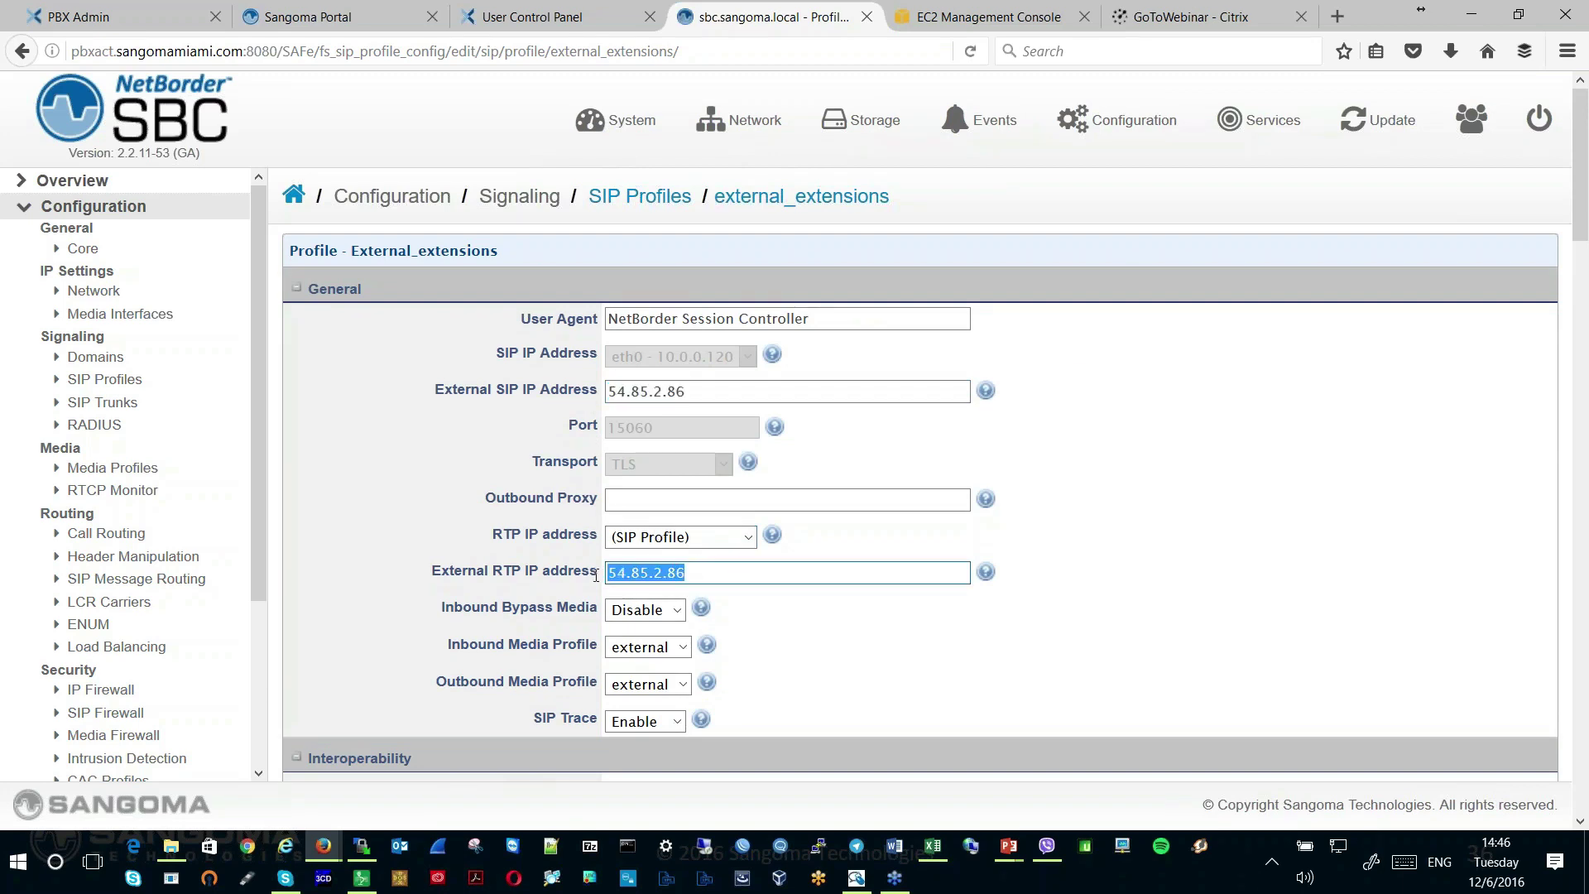
{"action": "left_click", "coordinate": [705, 391]}
{"action": "left_click_drag", "start_coordinate": [705, 391], "coordinate": [579, 404]}
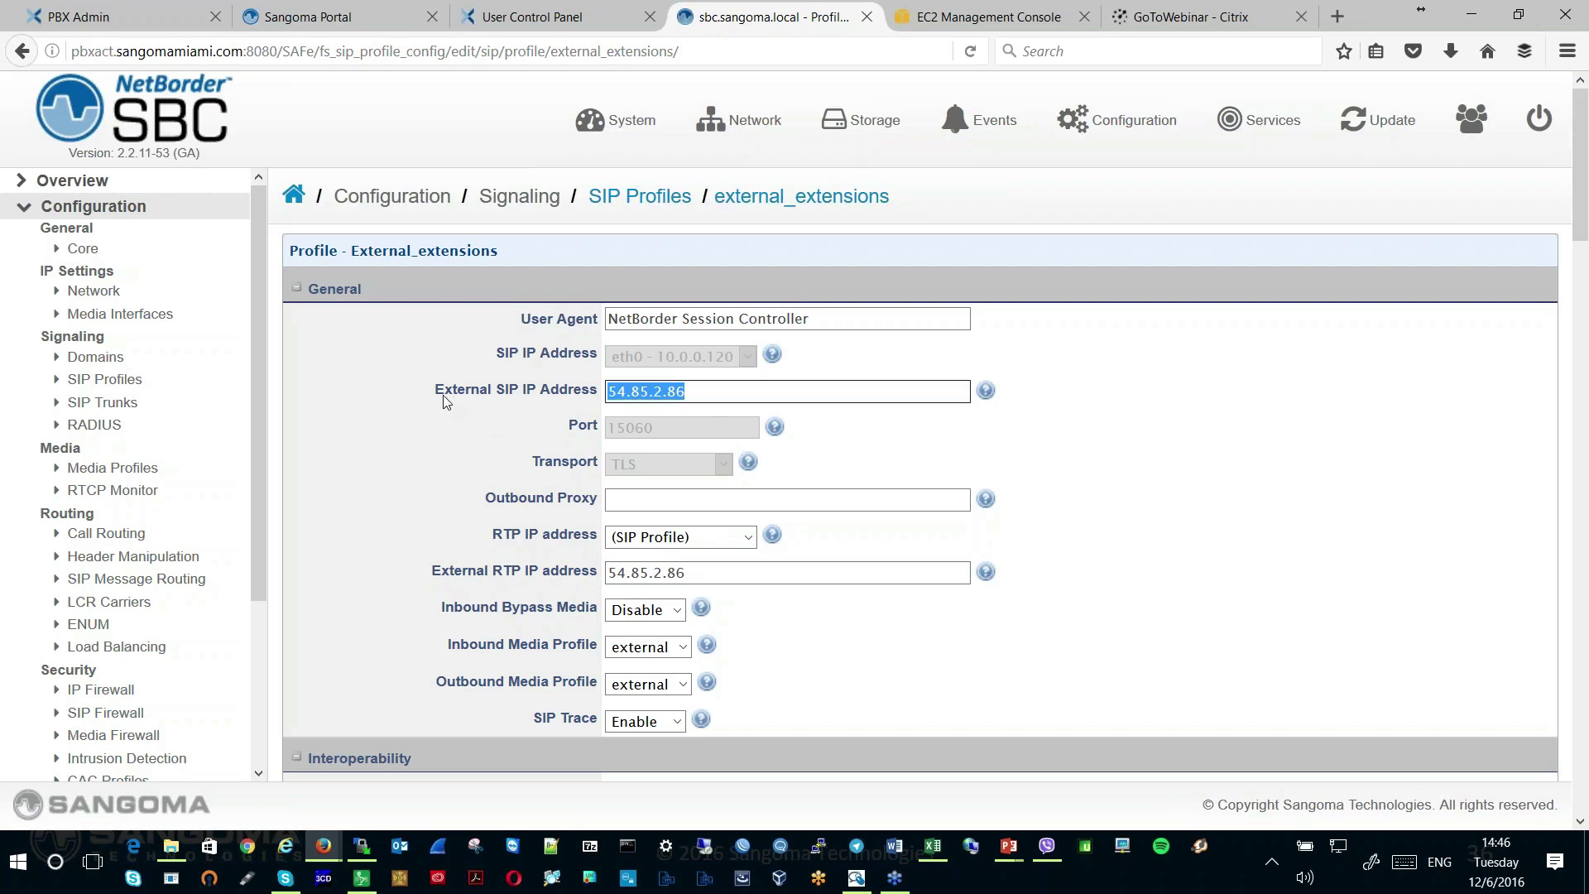
{"action": "left_click", "coordinate": [499, 396]}
{"action": "left_click_drag", "start_coordinate": [500, 398], "coordinate": [532, 400]}
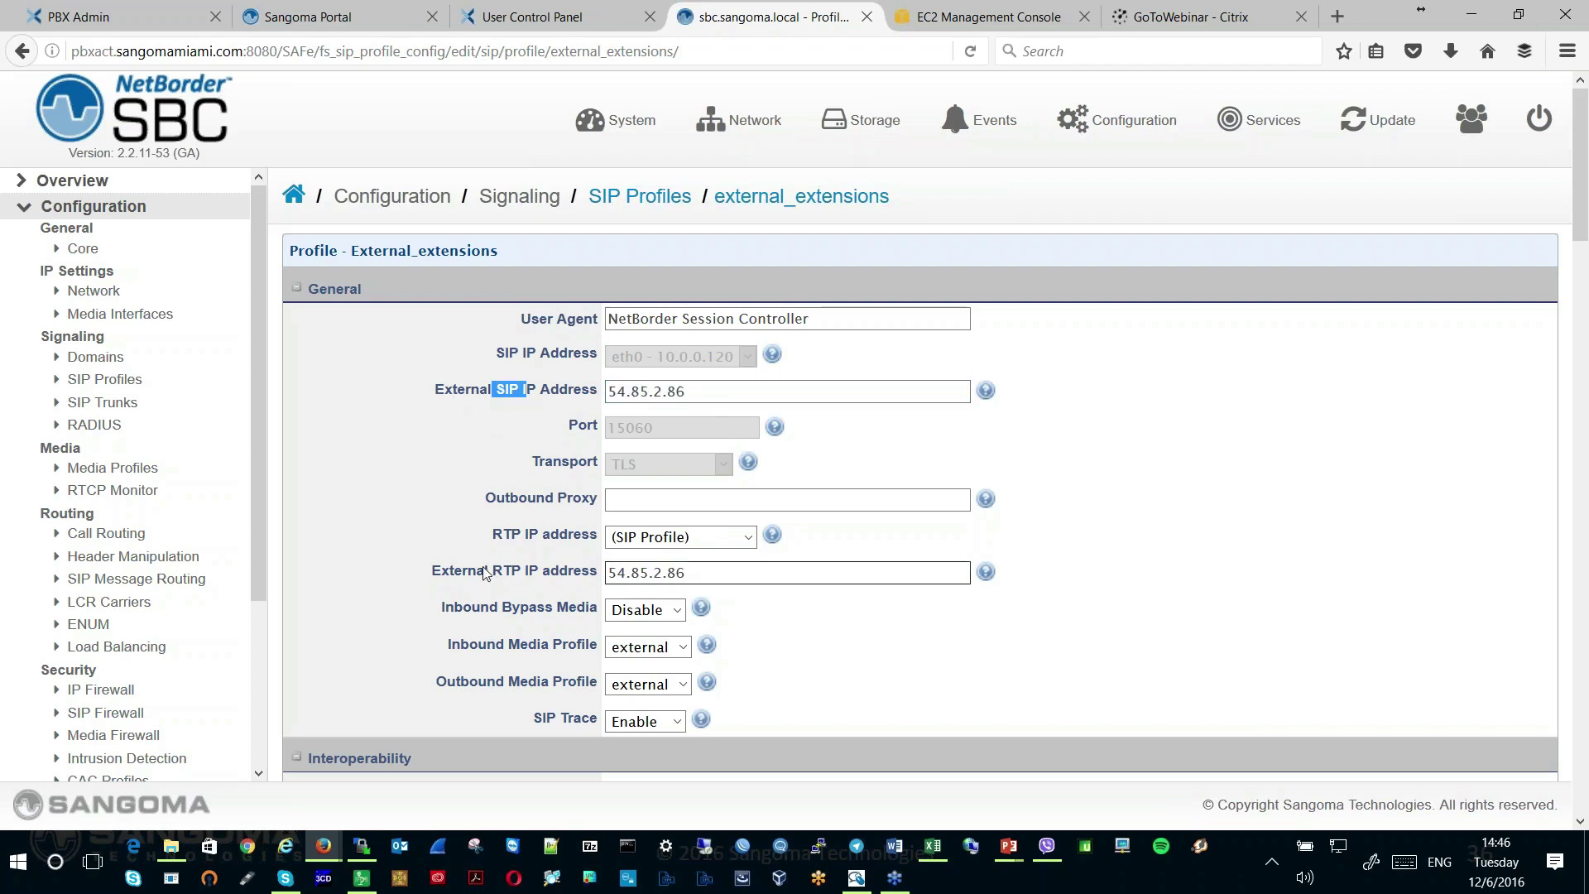
{"action": "left_click_drag", "start_coordinate": [486, 571], "coordinate": [551, 574]}
{"action": "left_click", "coordinate": [550, 573]}
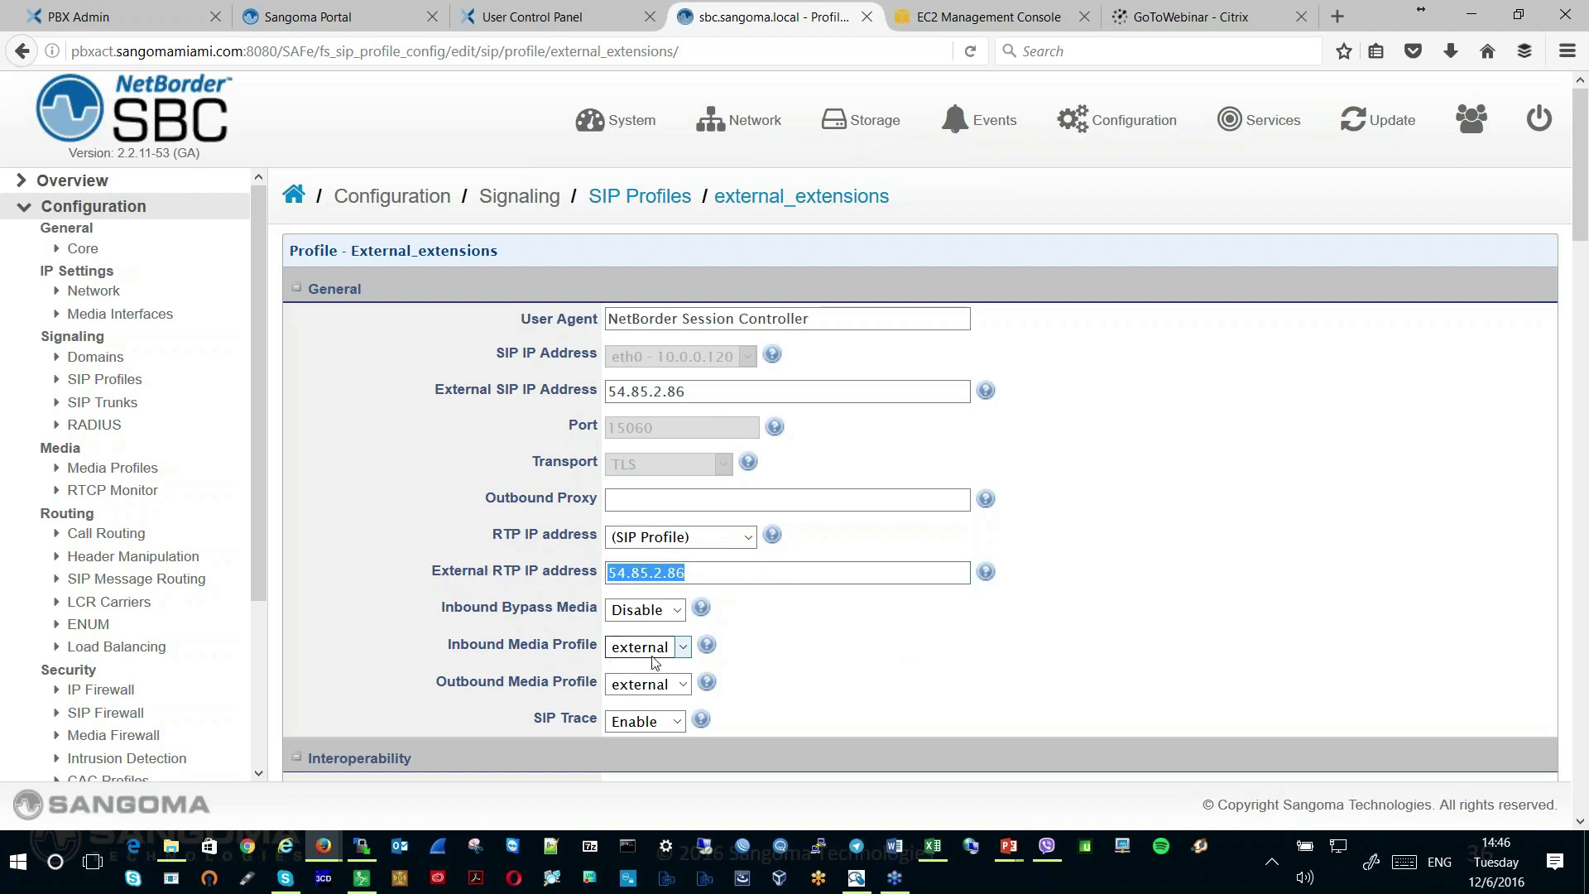
Review the available inbound and outbound media profile options, then the profile's interoperability settings
{"action": "left_click", "coordinate": [684, 650]}
{"action": "left_click", "coordinate": [683, 650]}
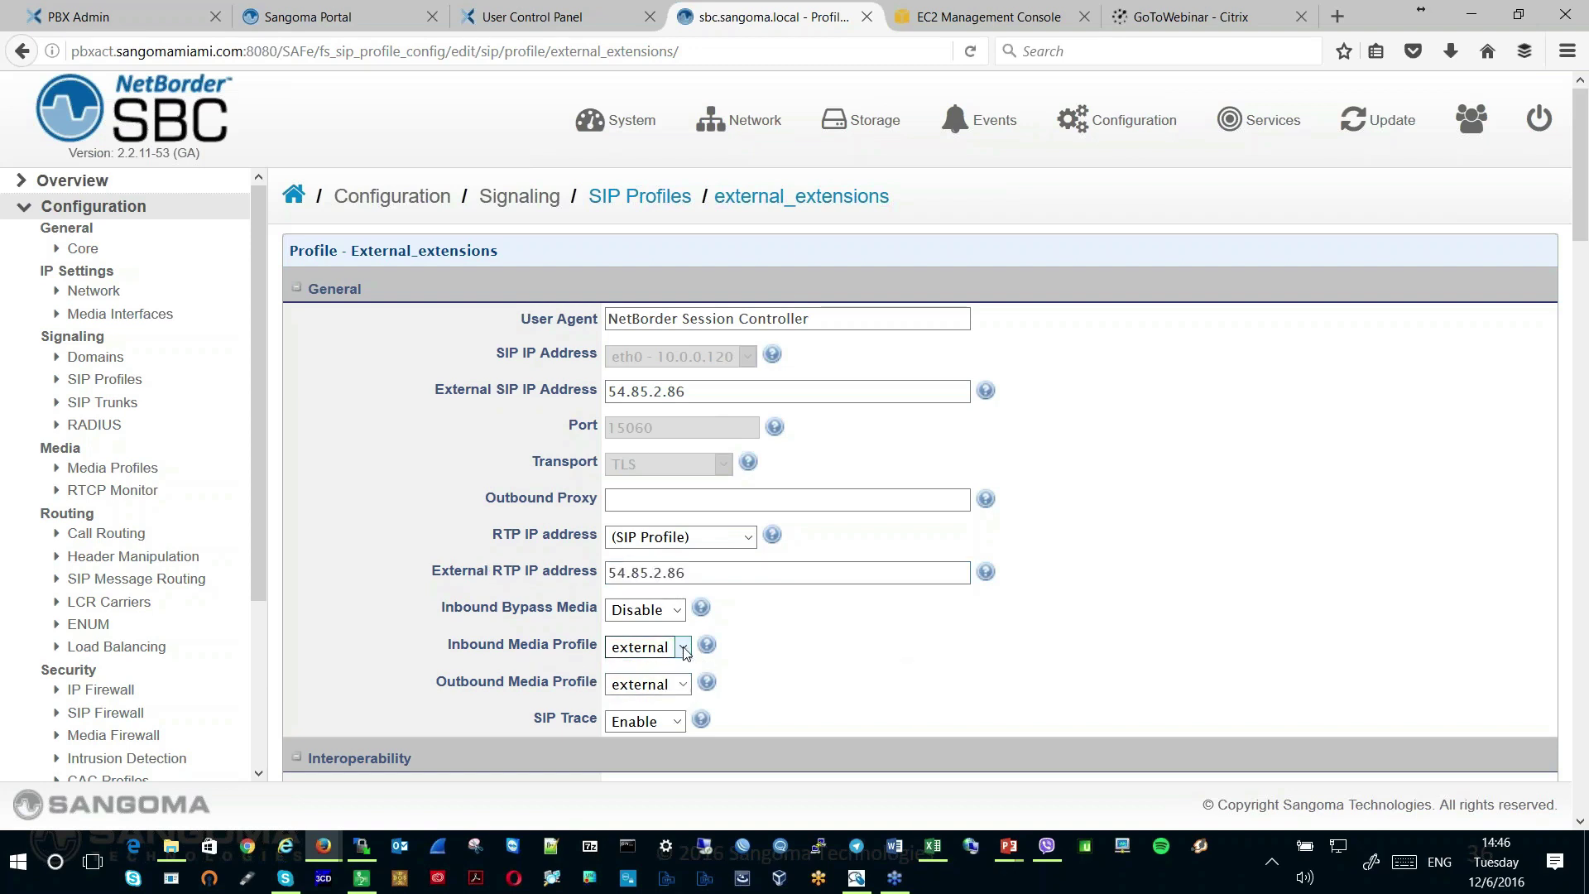
{"action": "left_click", "coordinate": [684, 688]}
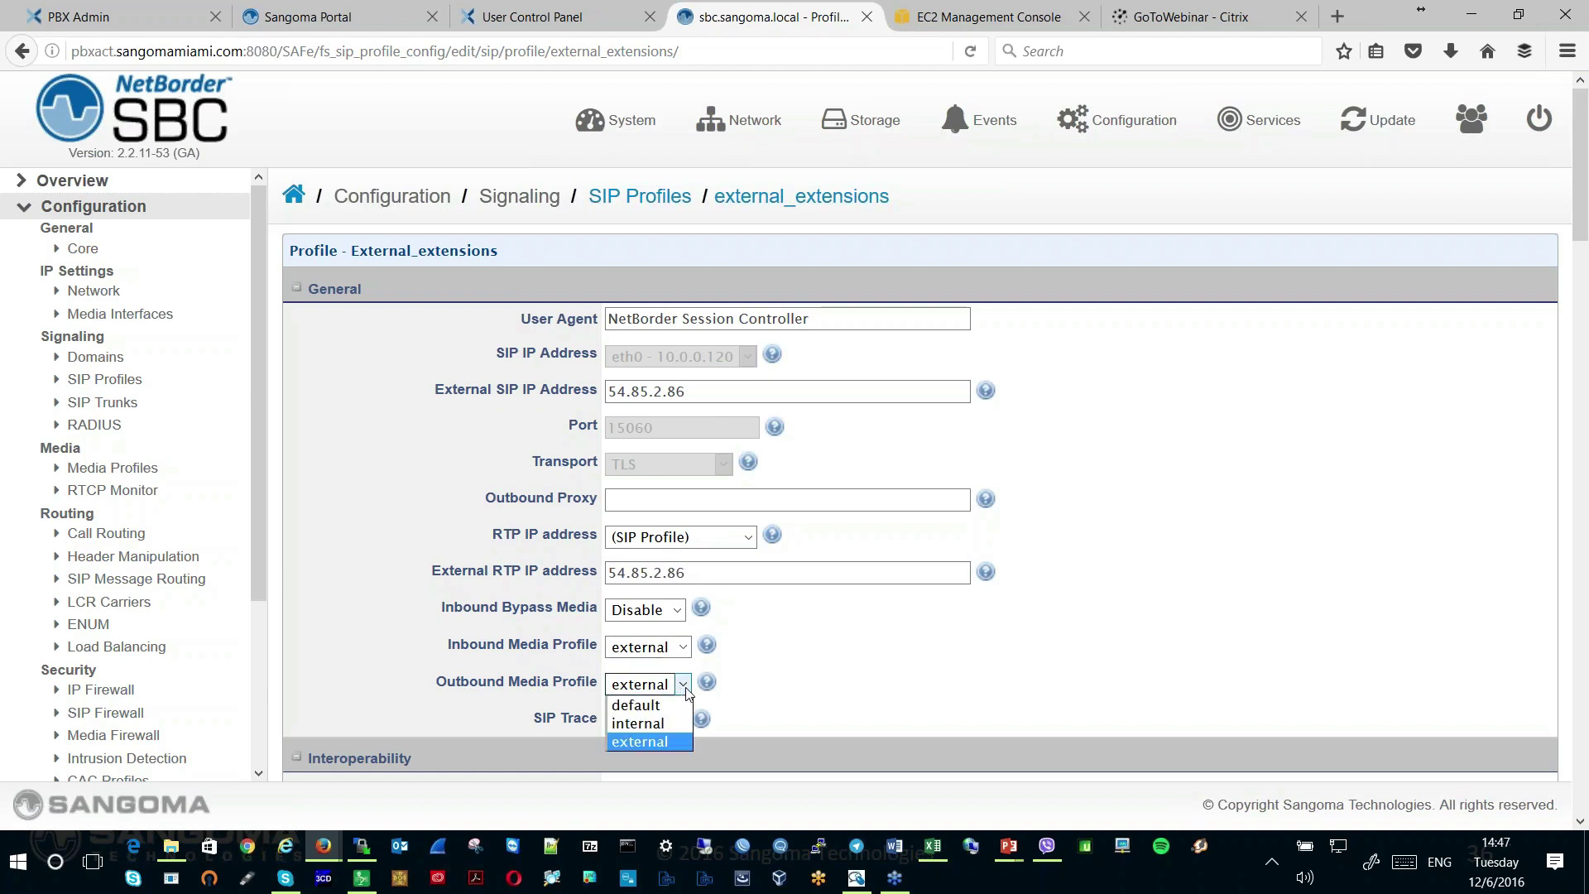
{"action": "left_click", "coordinate": [685, 689]}
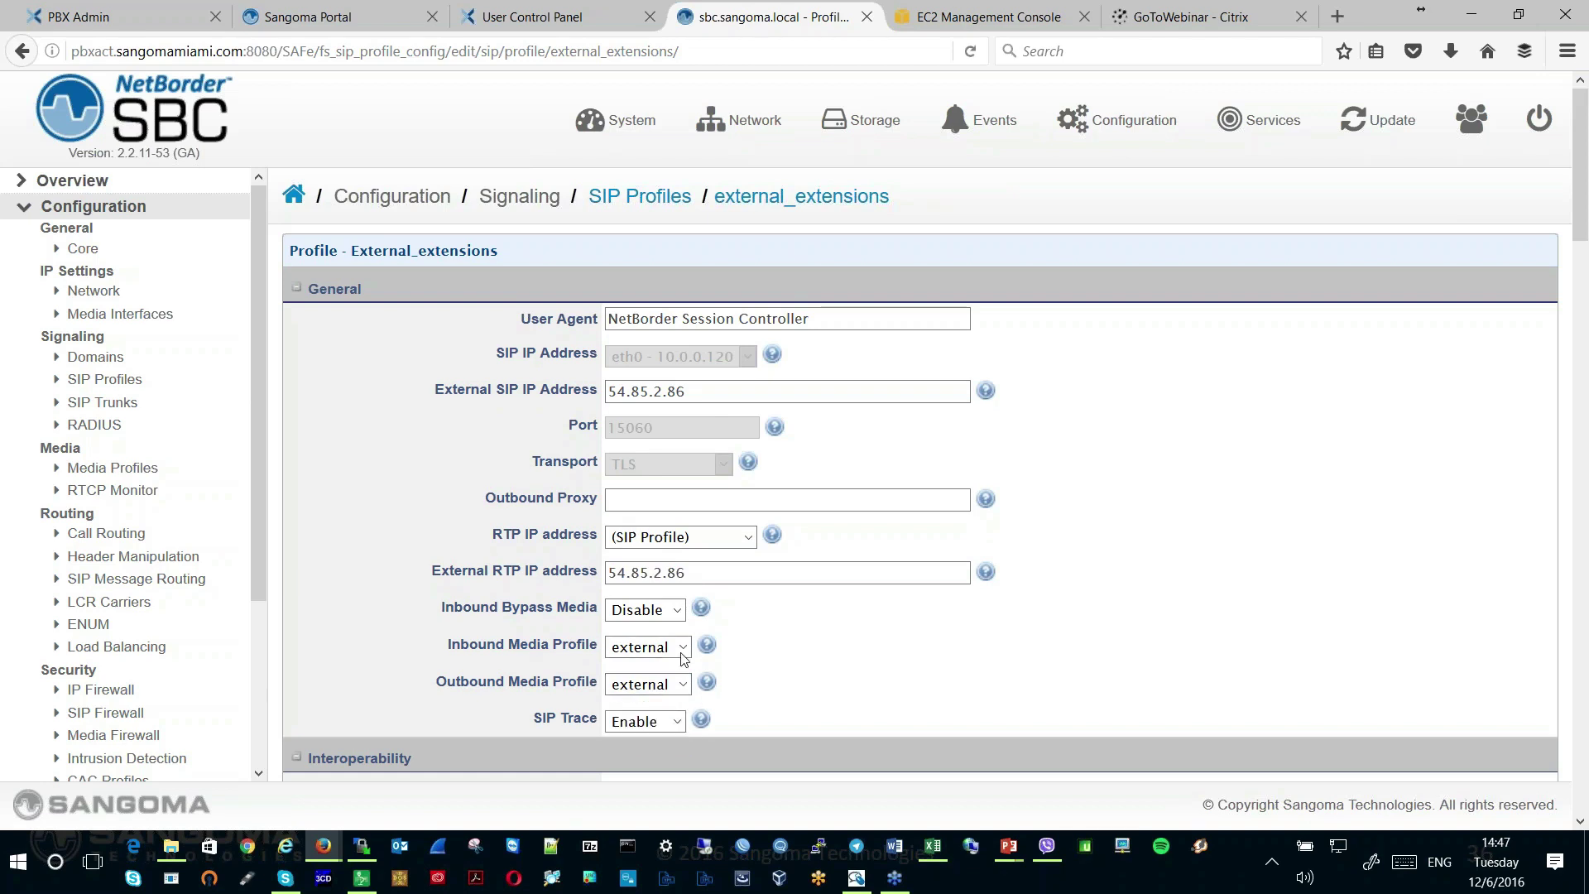
{"action": "left_click", "coordinate": [683, 650]}
{"action": "left_click", "coordinate": [684, 650]}
{"action": "scroll", "coordinate": [914, 646], "scroll_direction": "down", "scroll_amount": 5}
{"action": "scroll", "coordinate": [915, 645], "scroll_direction": "up", "scroll_amount": 5}
{"action": "scroll", "coordinate": [914, 645], "scroll_direction": "down", "scroll_amount": 5}
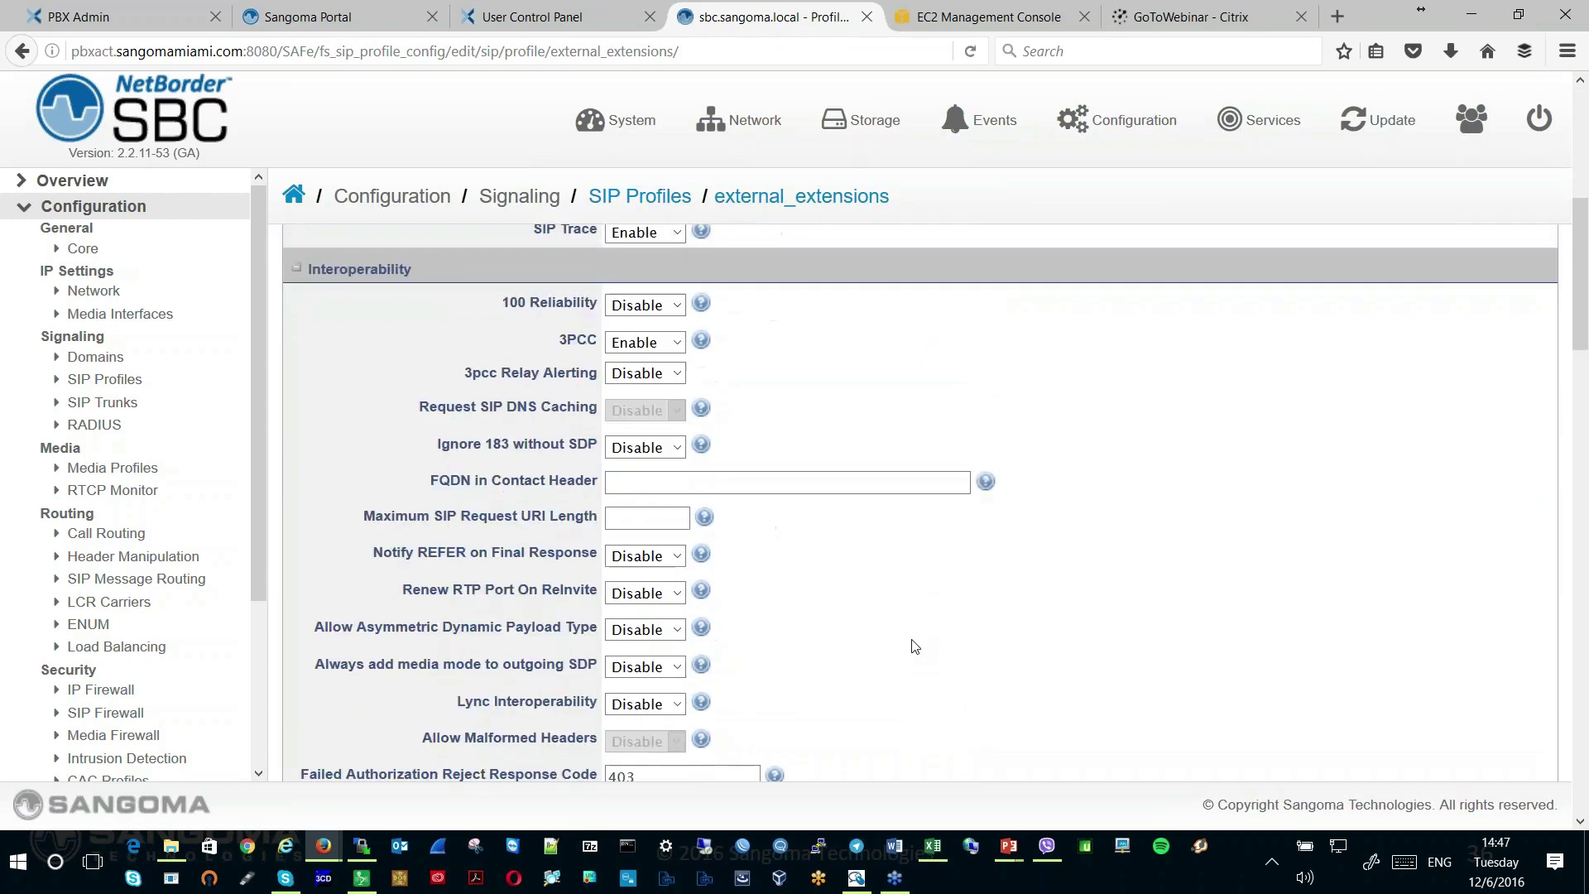
{"action": "scroll", "coordinate": [914, 646], "scroll_direction": "up", "scroll_amount": 5}
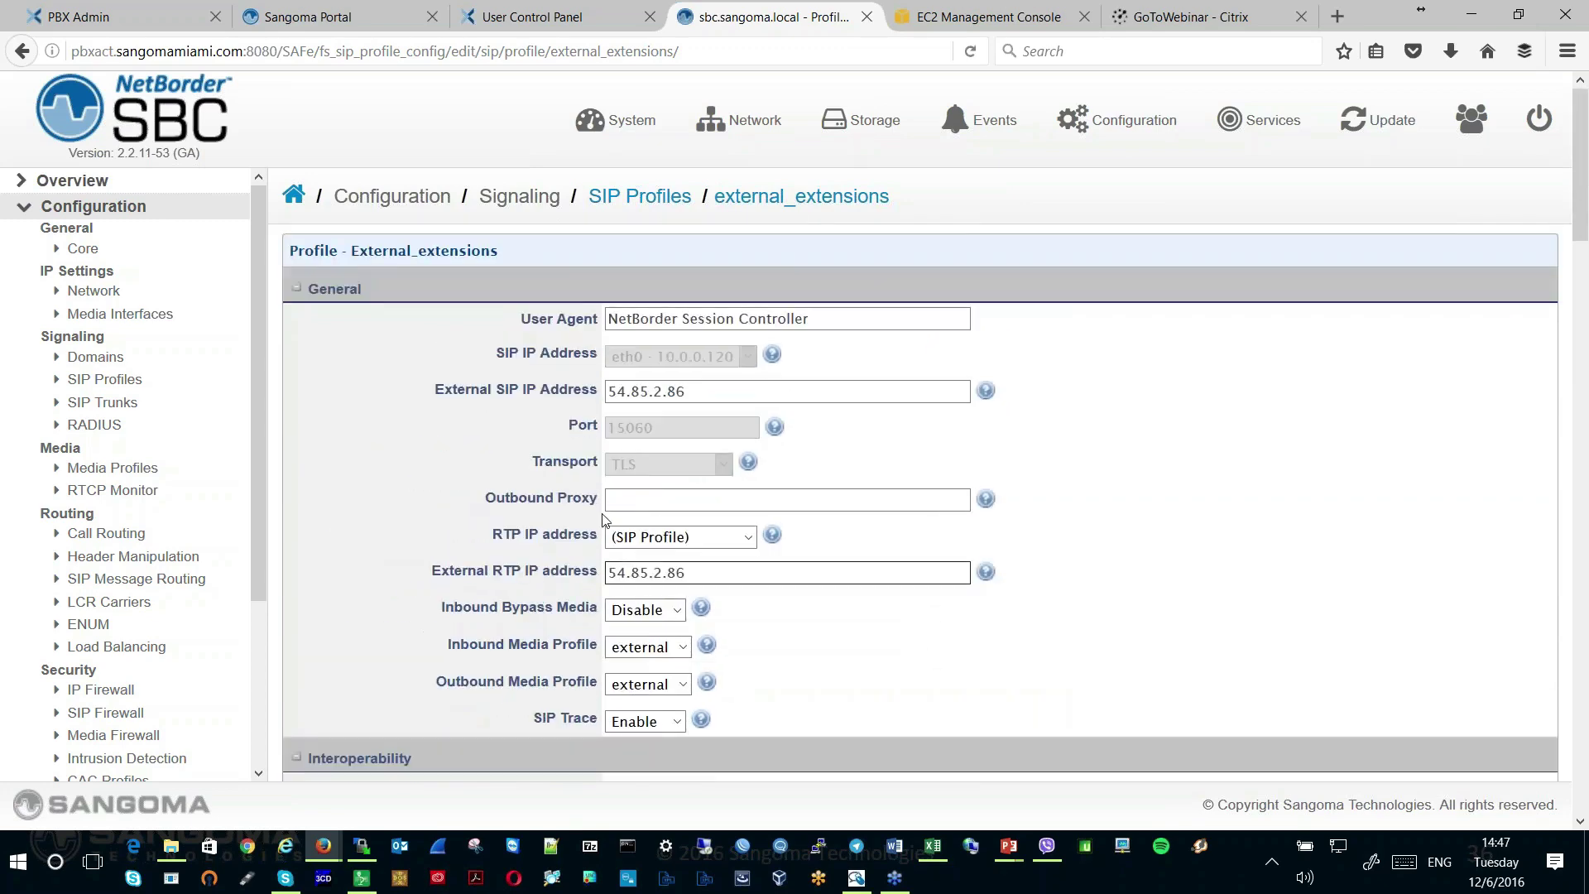
Reopen the external_extensions profile for editing and examine its Encryption settings, including the TLS certificate choices and TLS port
{"action": "left_click", "coordinate": [656, 199]}
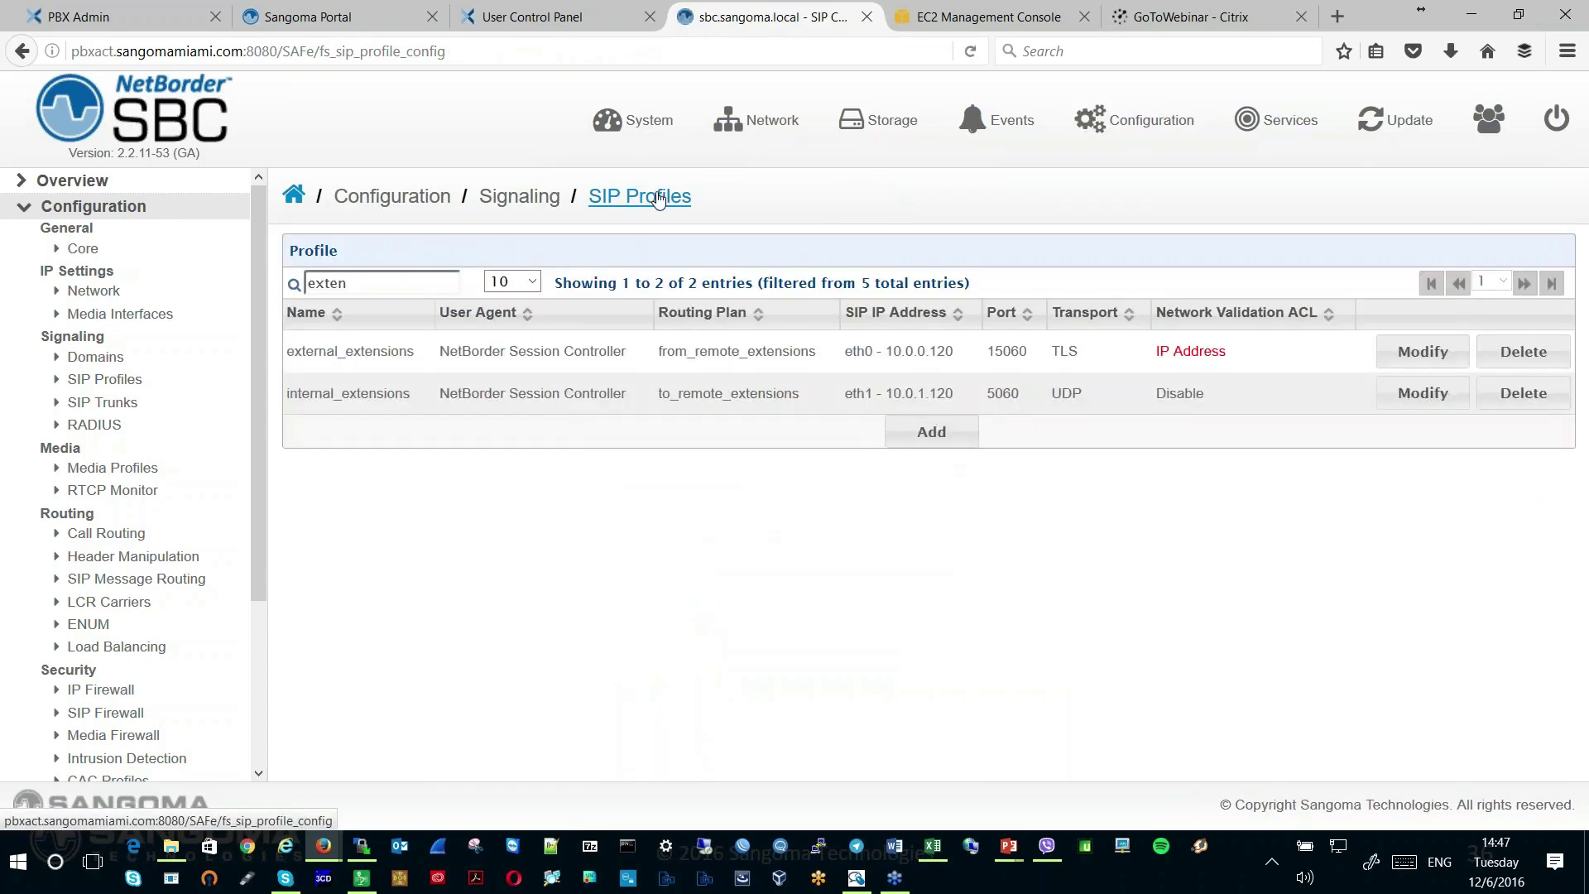
{"action": "left_click", "coordinate": [1423, 351]}
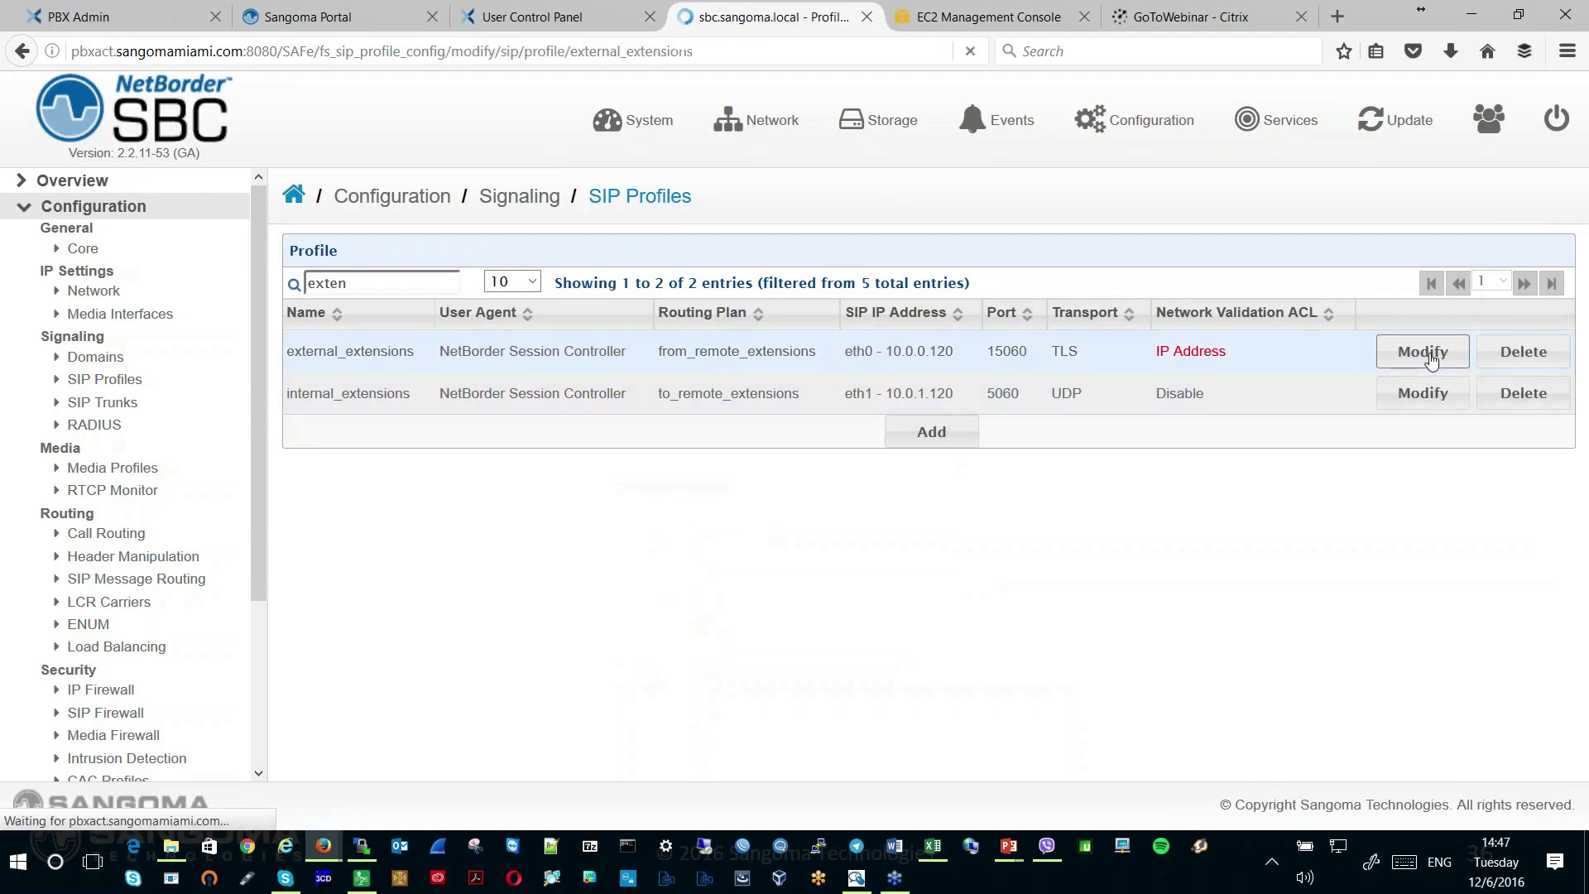
{"action": "left_click", "coordinate": [882, 435]}
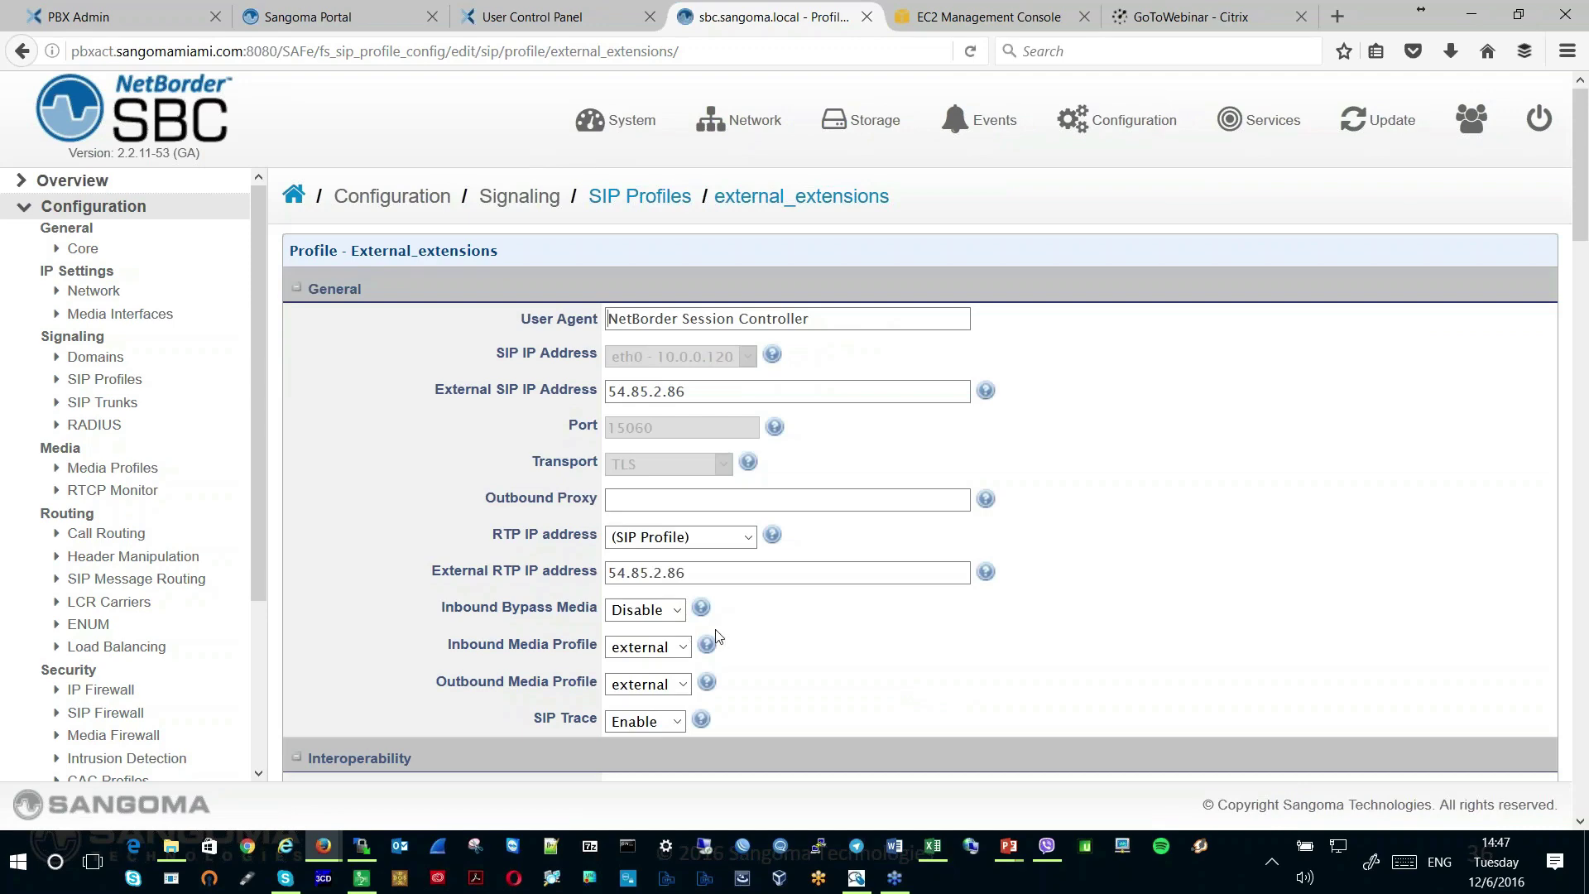
{"action": "scroll", "coordinate": [763, 627], "scroll_direction": "down", "scroll_amount": 4}
{"action": "scroll", "coordinate": [762, 627], "scroll_direction": "down", "scroll_amount": 10}
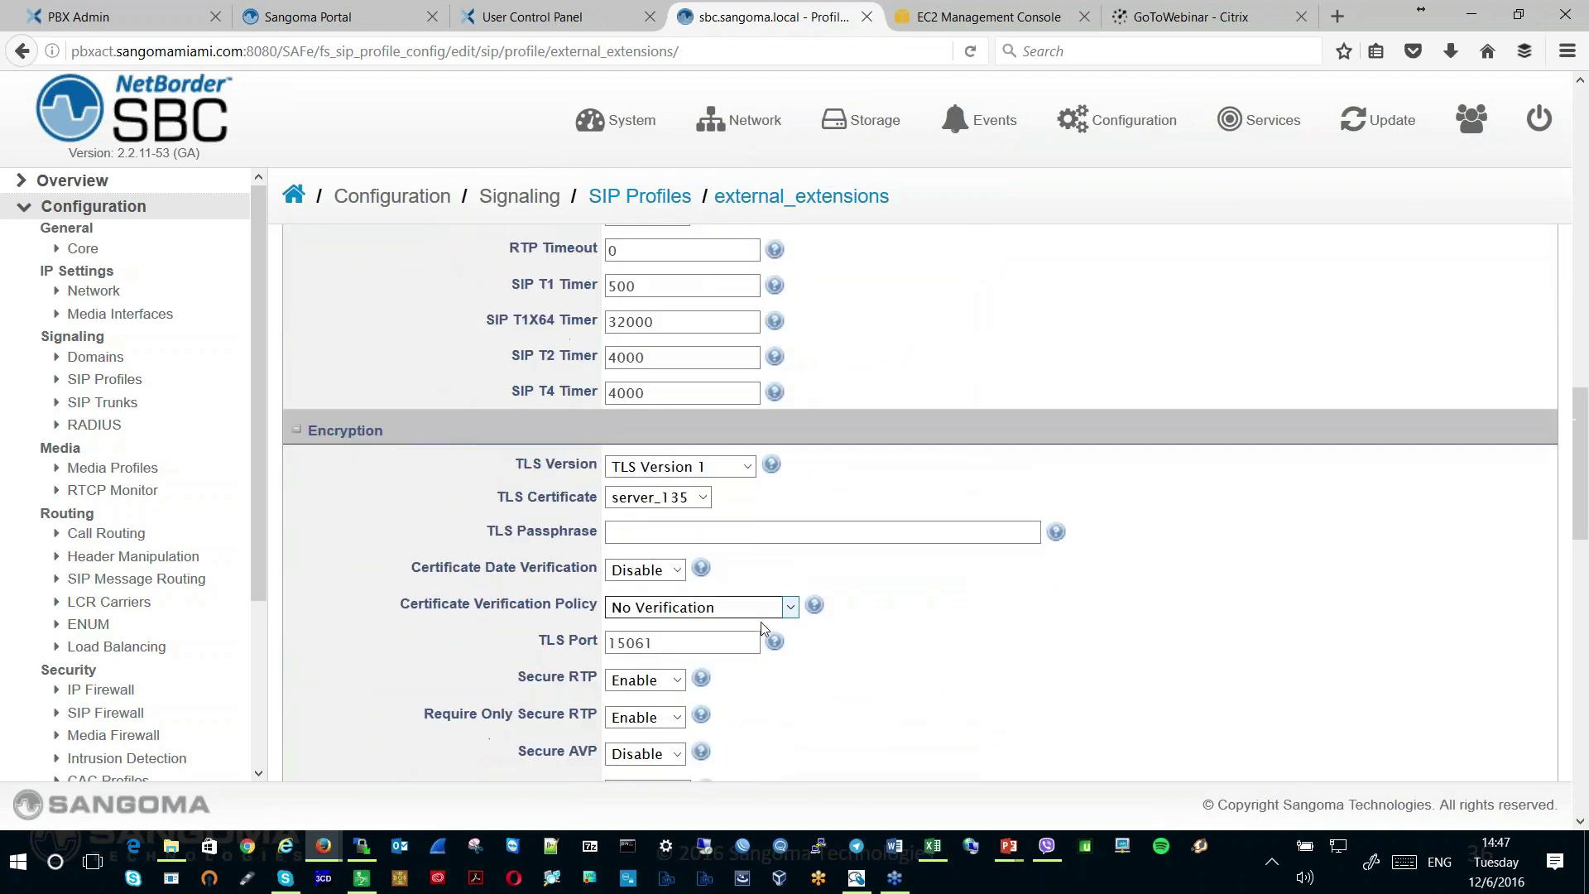
{"action": "scroll", "coordinate": [761, 622], "scroll_direction": "down", "scroll_amount": 2}
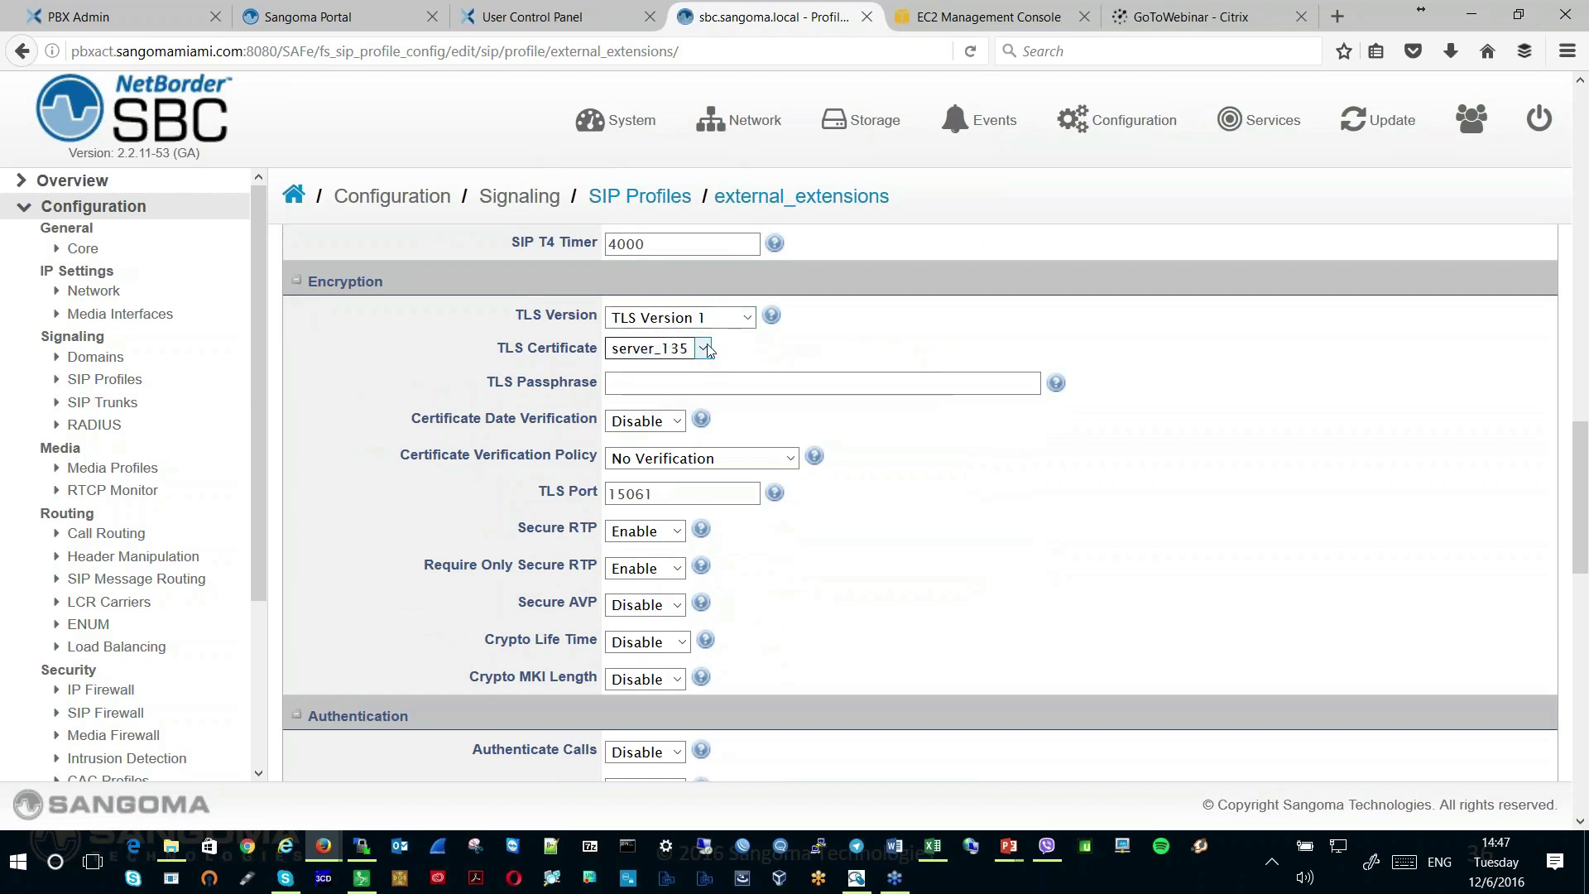
{"action": "left_click", "coordinate": [702, 349]}
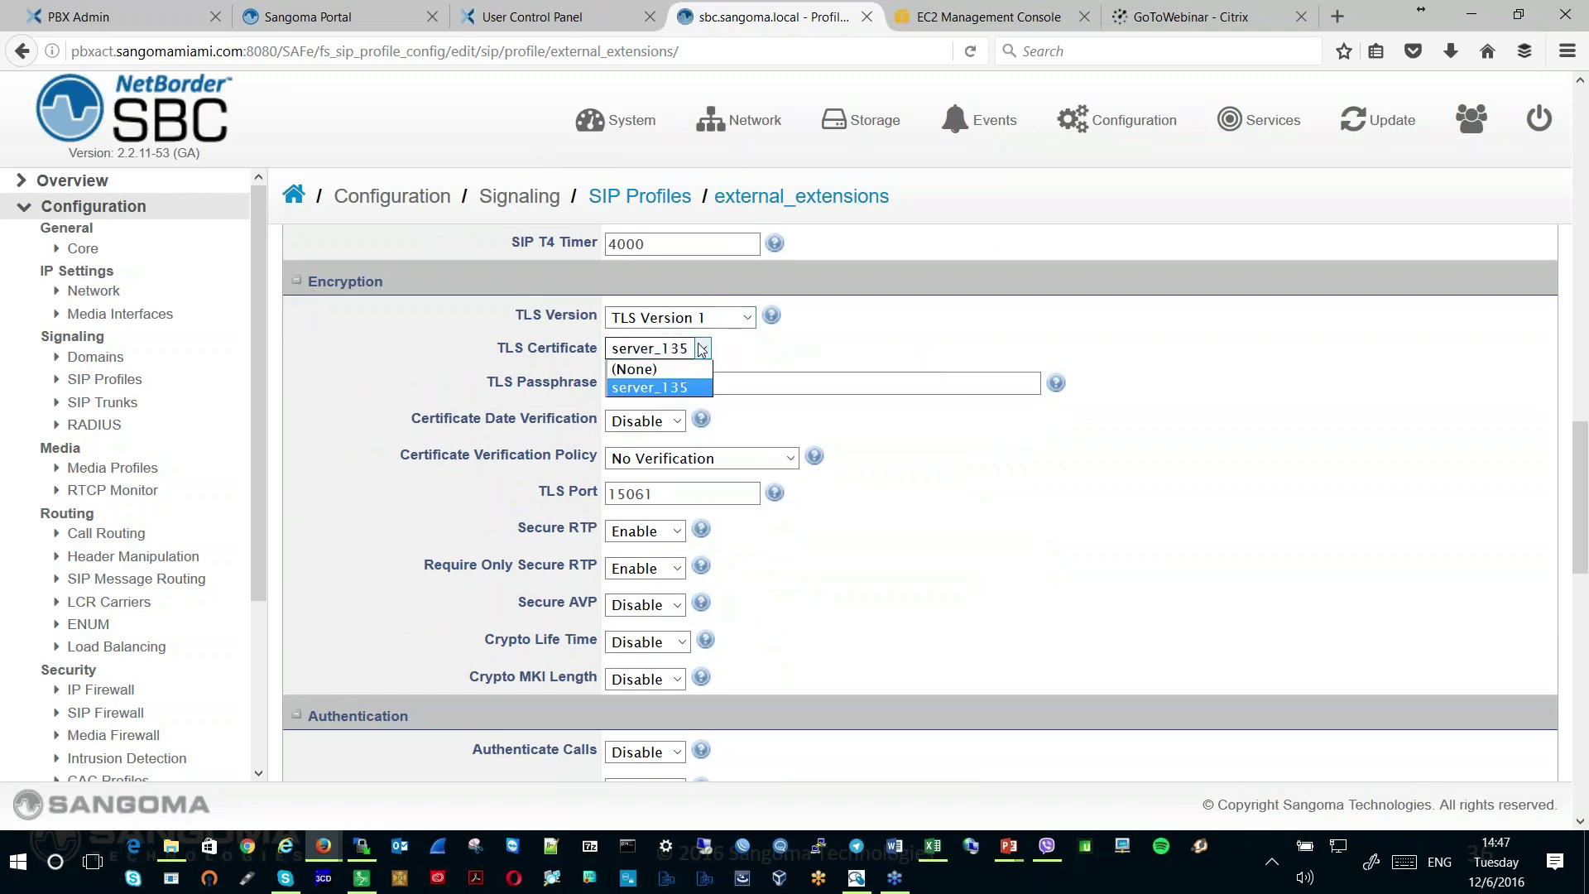
{"action": "left_click", "coordinate": [701, 350]}
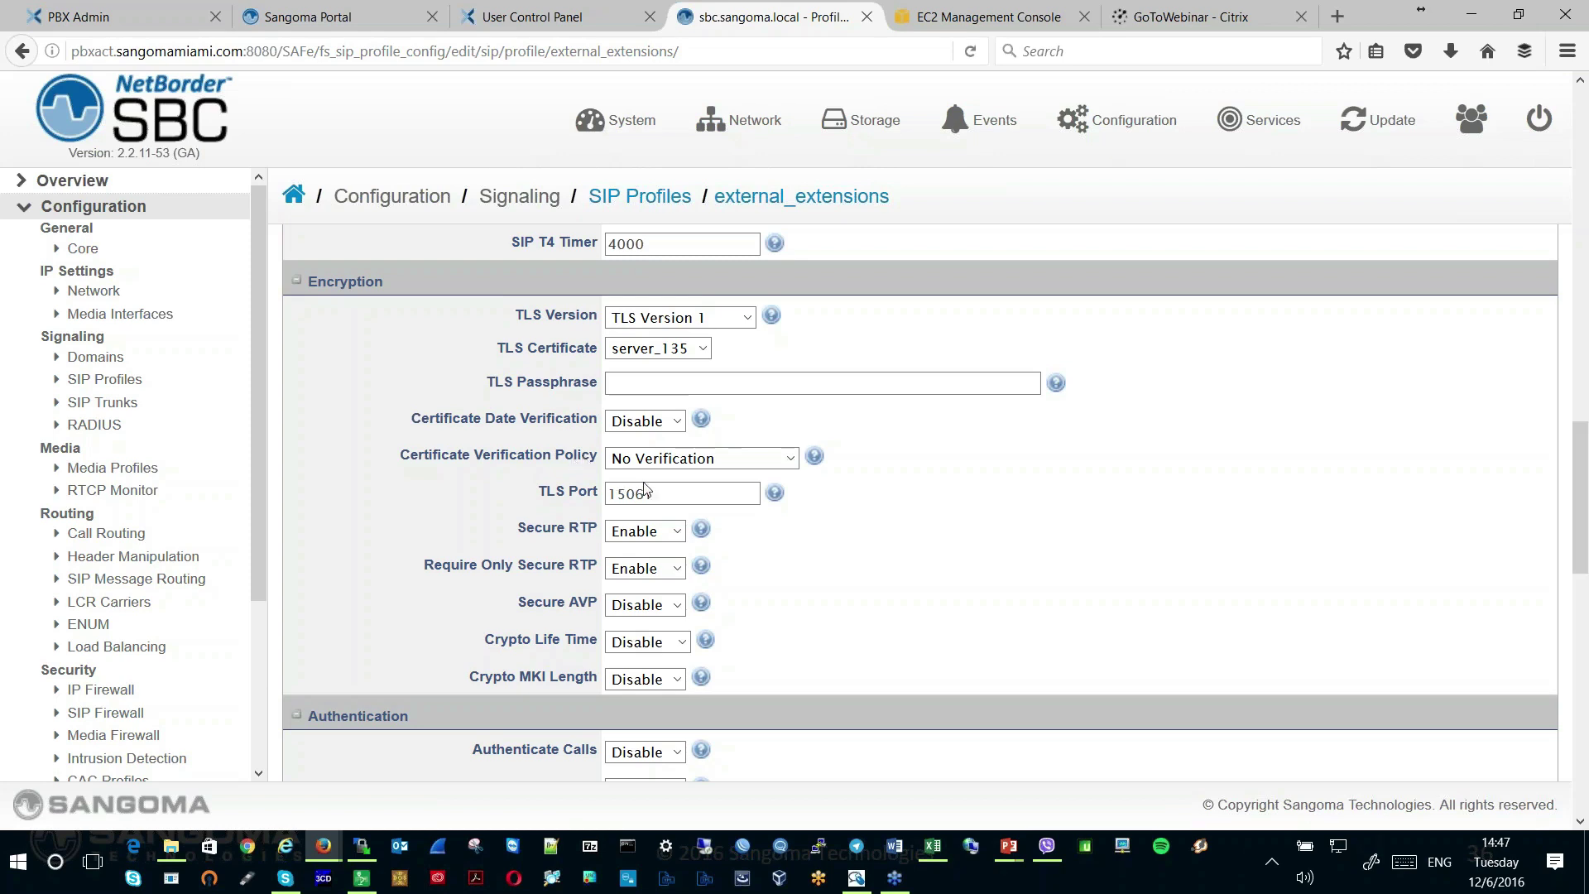
{"action": "left_click", "coordinate": [683, 494]}
{"action": "left_click_drag", "start_coordinate": [651, 495], "coordinate": [606, 499]}
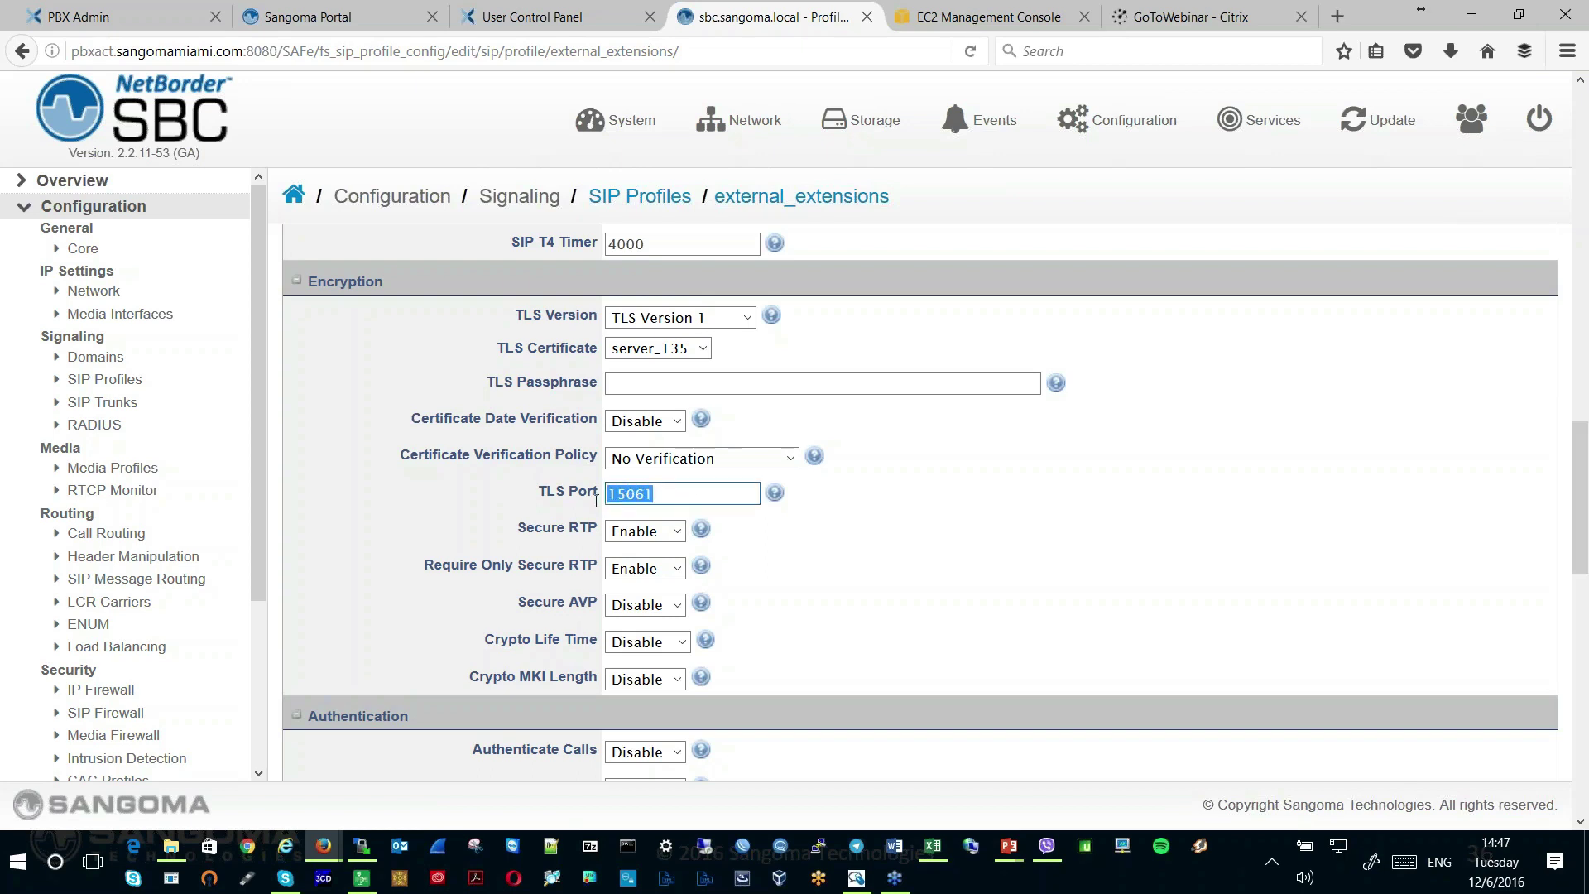
{"action": "key", "text": "Right"}
Open the internal_extensions SIP profile for editing and examine its General settings, including the external SIP and RTP addresses
{"action": "left_click", "coordinate": [642, 200]}
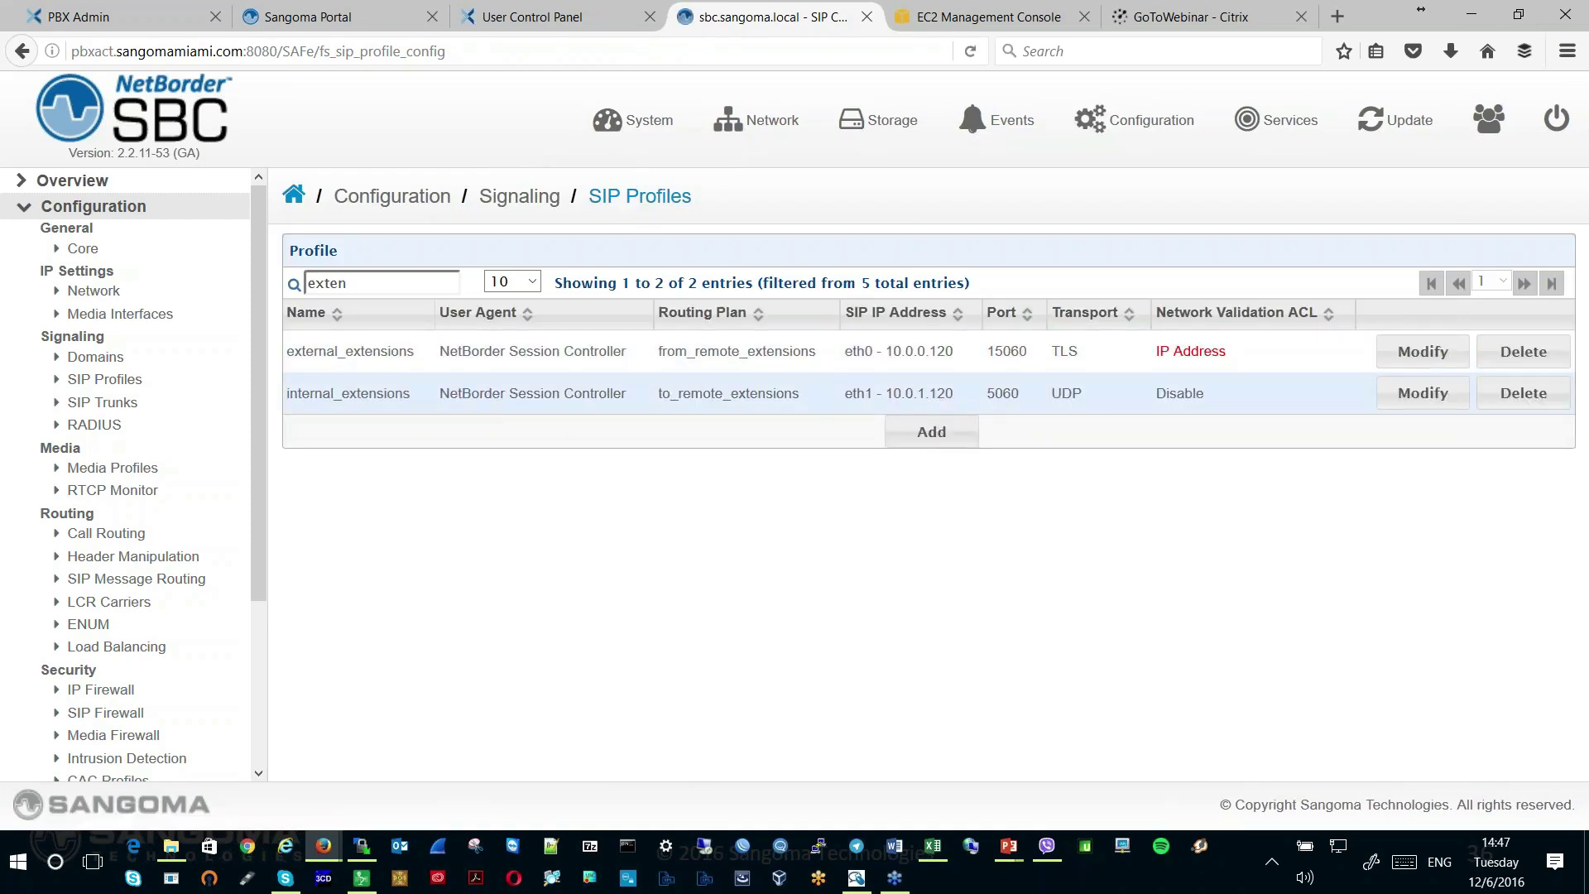
{"action": "left_click", "coordinate": [1414, 398]}
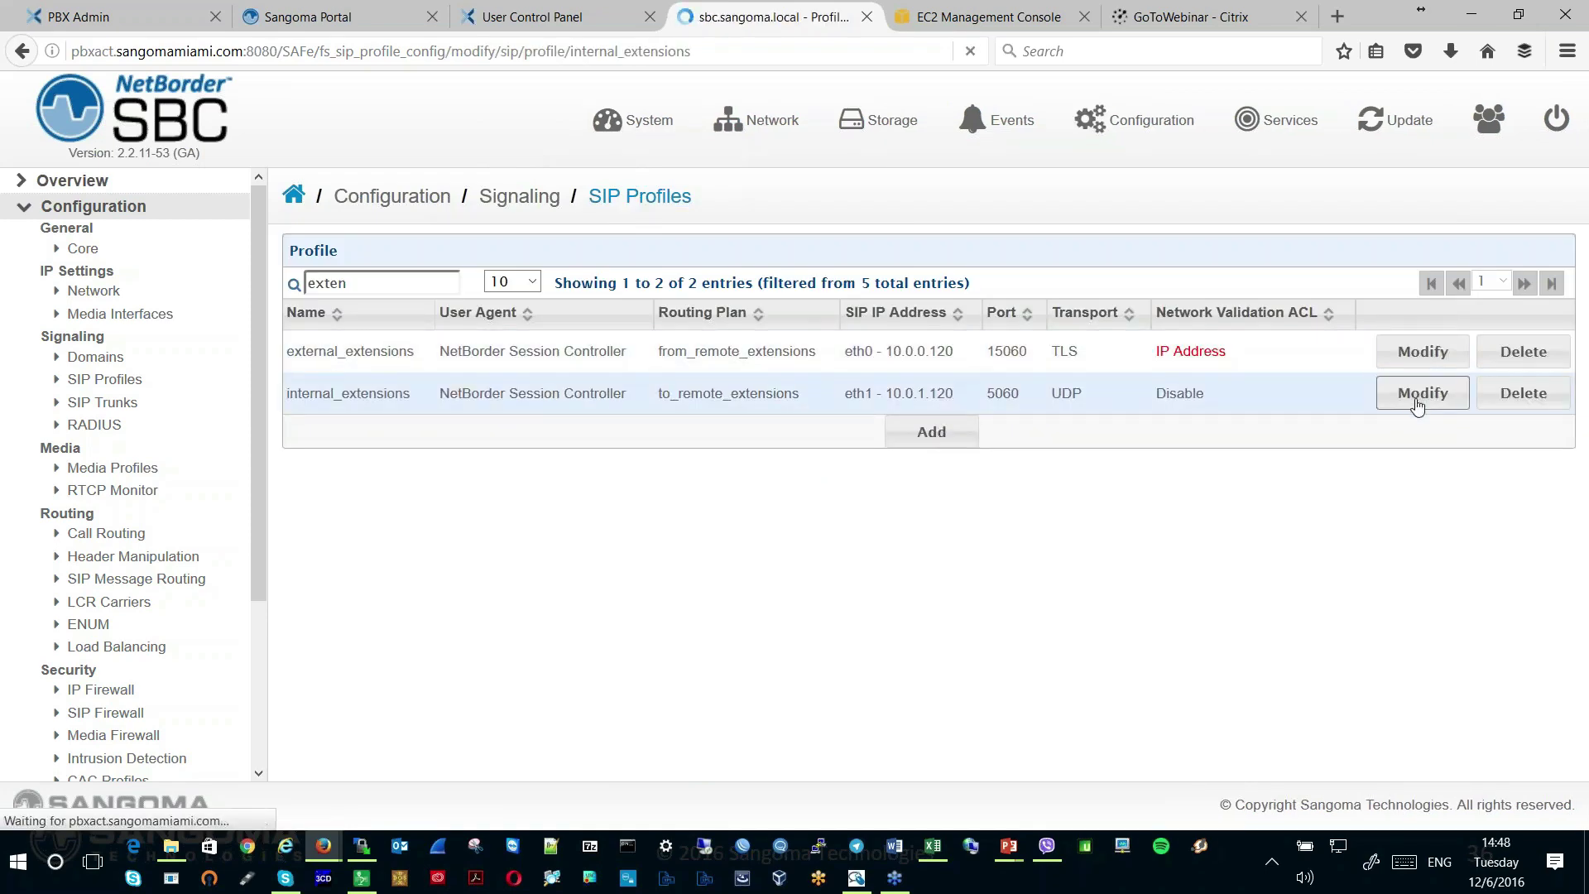
{"action": "left_click", "coordinate": [879, 438]}
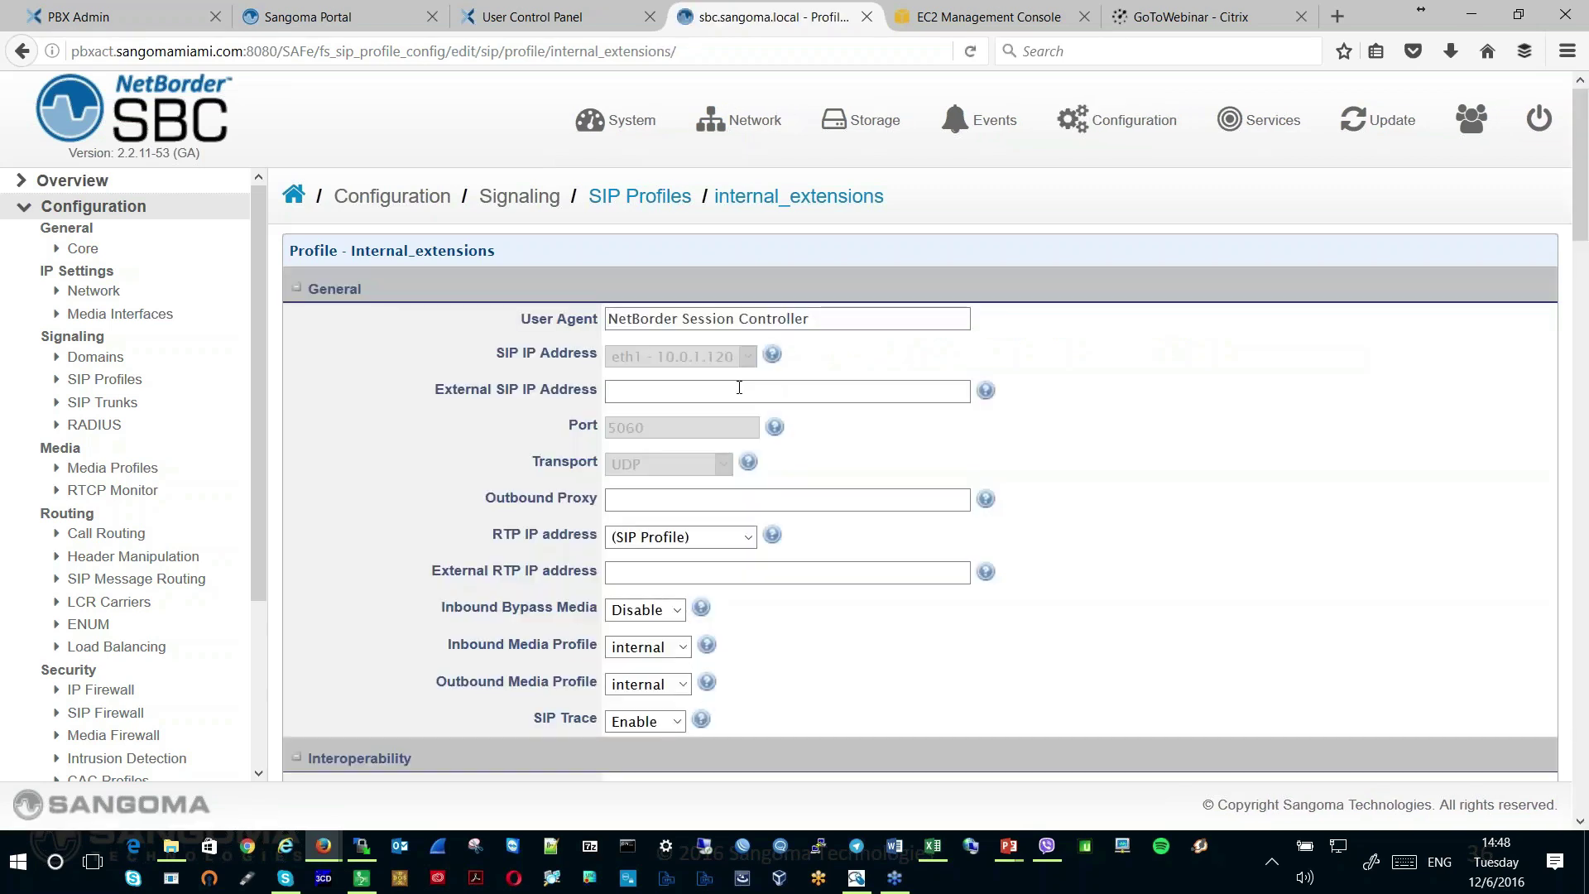
{"action": "left_click", "coordinate": [712, 571]}
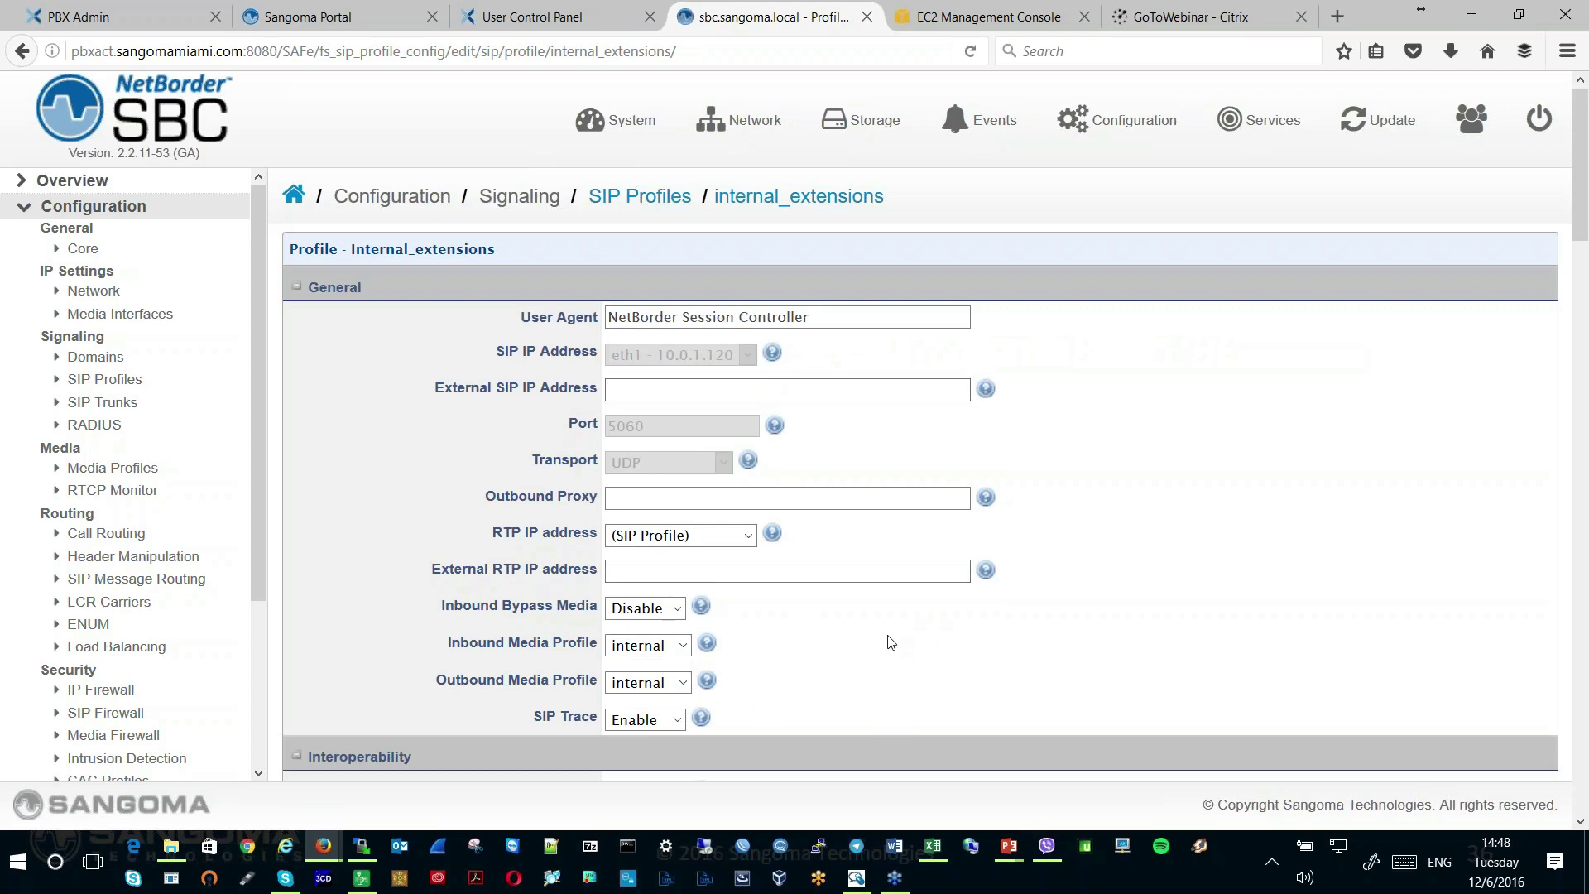
Examine the internal_extensions profile's Encryption settings, including TLS certificate, TLS port and Secure RTP
{"action": "scroll", "coordinate": [887, 642], "scroll_direction": "down", "scroll_amount": 9}
{"action": "scroll", "coordinate": [891, 642], "scroll_direction": "down", "scroll_amount": 5}
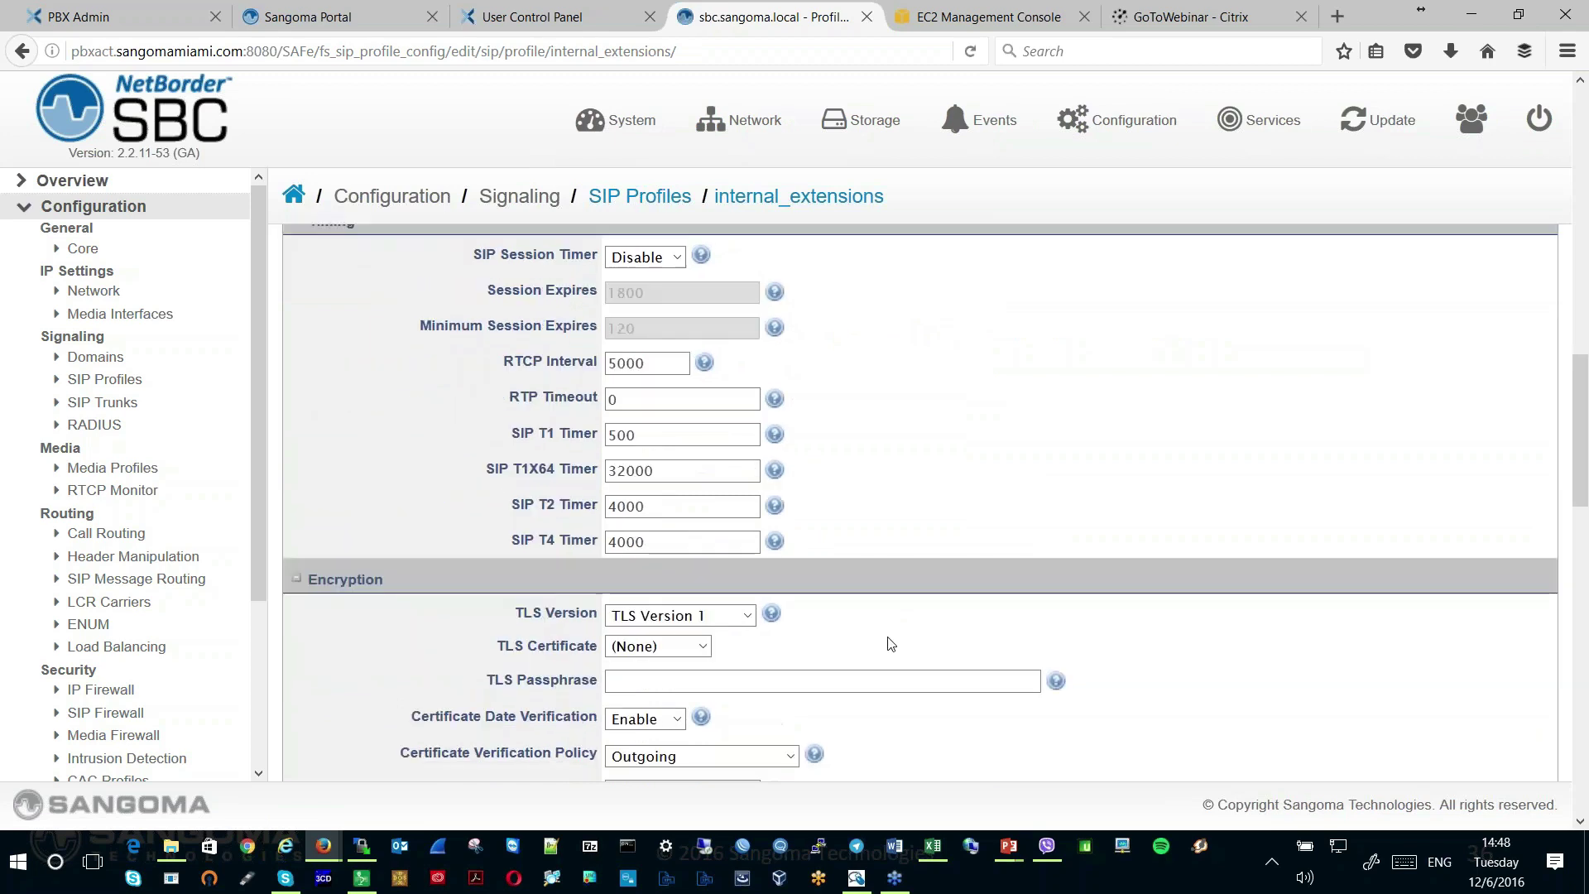
{"action": "scroll", "coordinate": [888, 642], "scroll_direction": "down", "scroll_amount": 3}
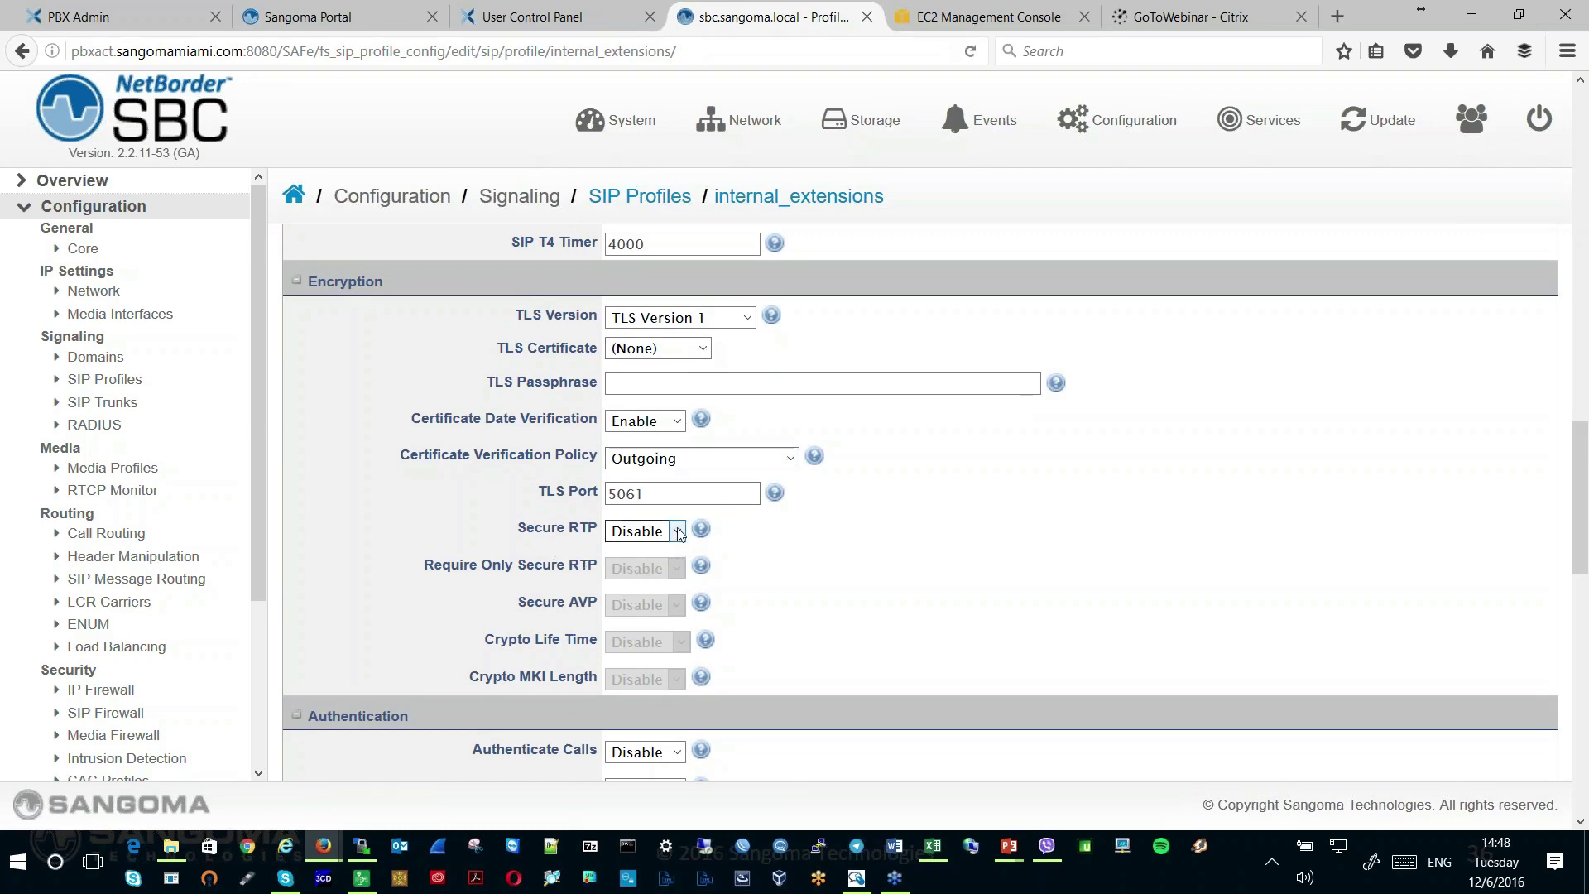
{"action": "scroll", "coordinate": [1054, 522], "scroll_direction": "down", "scroll_amount": 5}
{"action": "scroll", "coordinate": [1054, 516], "scroll_direction": "up", "scroll_amount": 10}
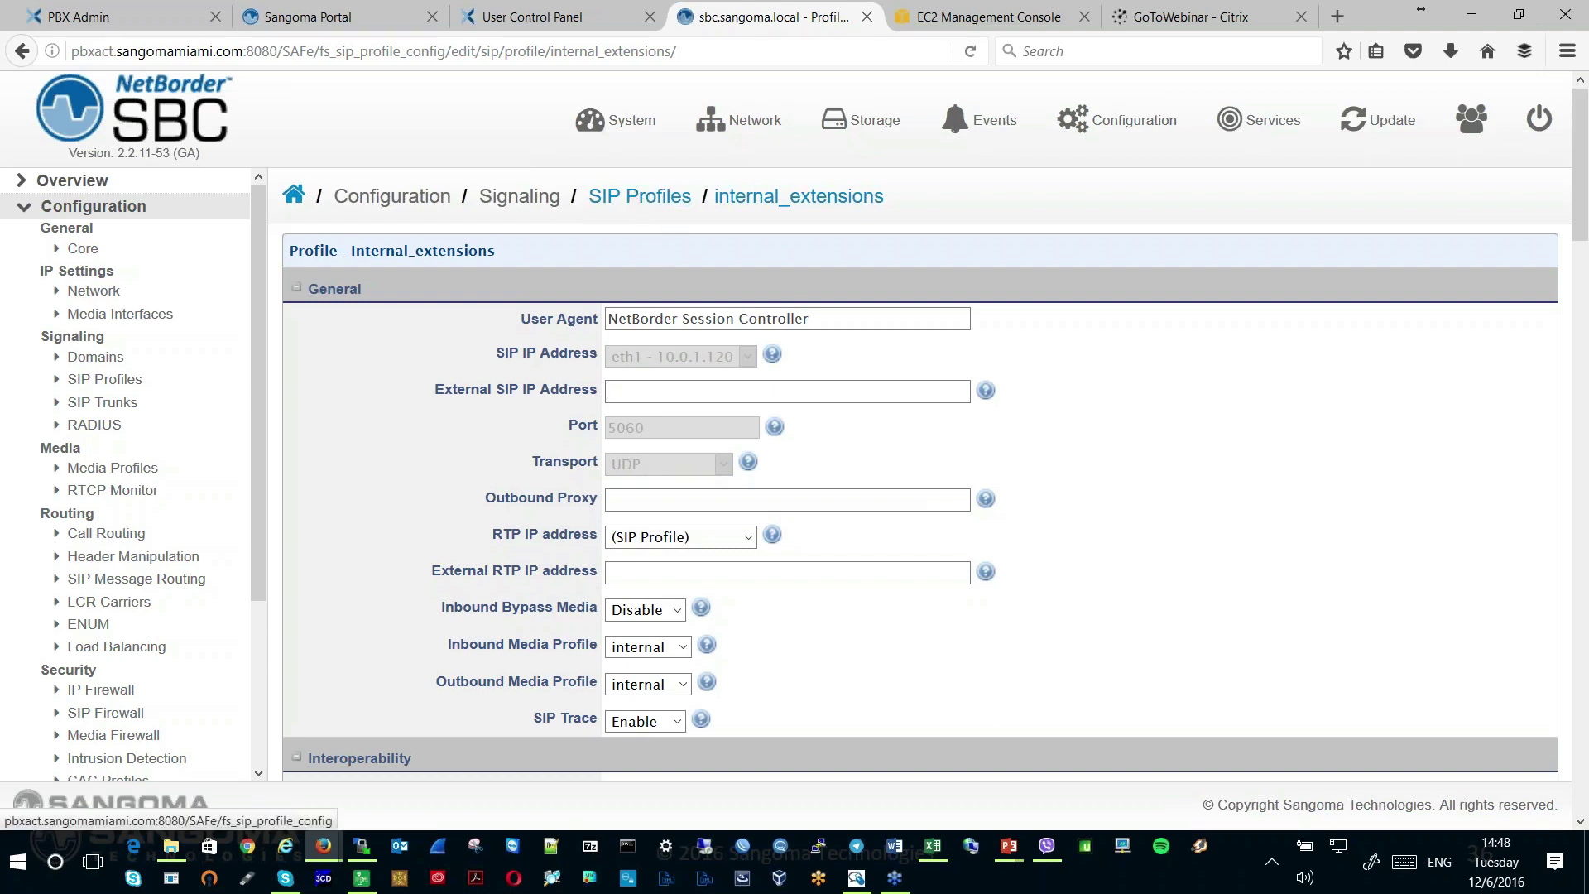
Open the external_extensions profile for editing, check its Transport setting, and return to the SIP profile list
{"action": "left_click", "coordinate": [638, 202]}
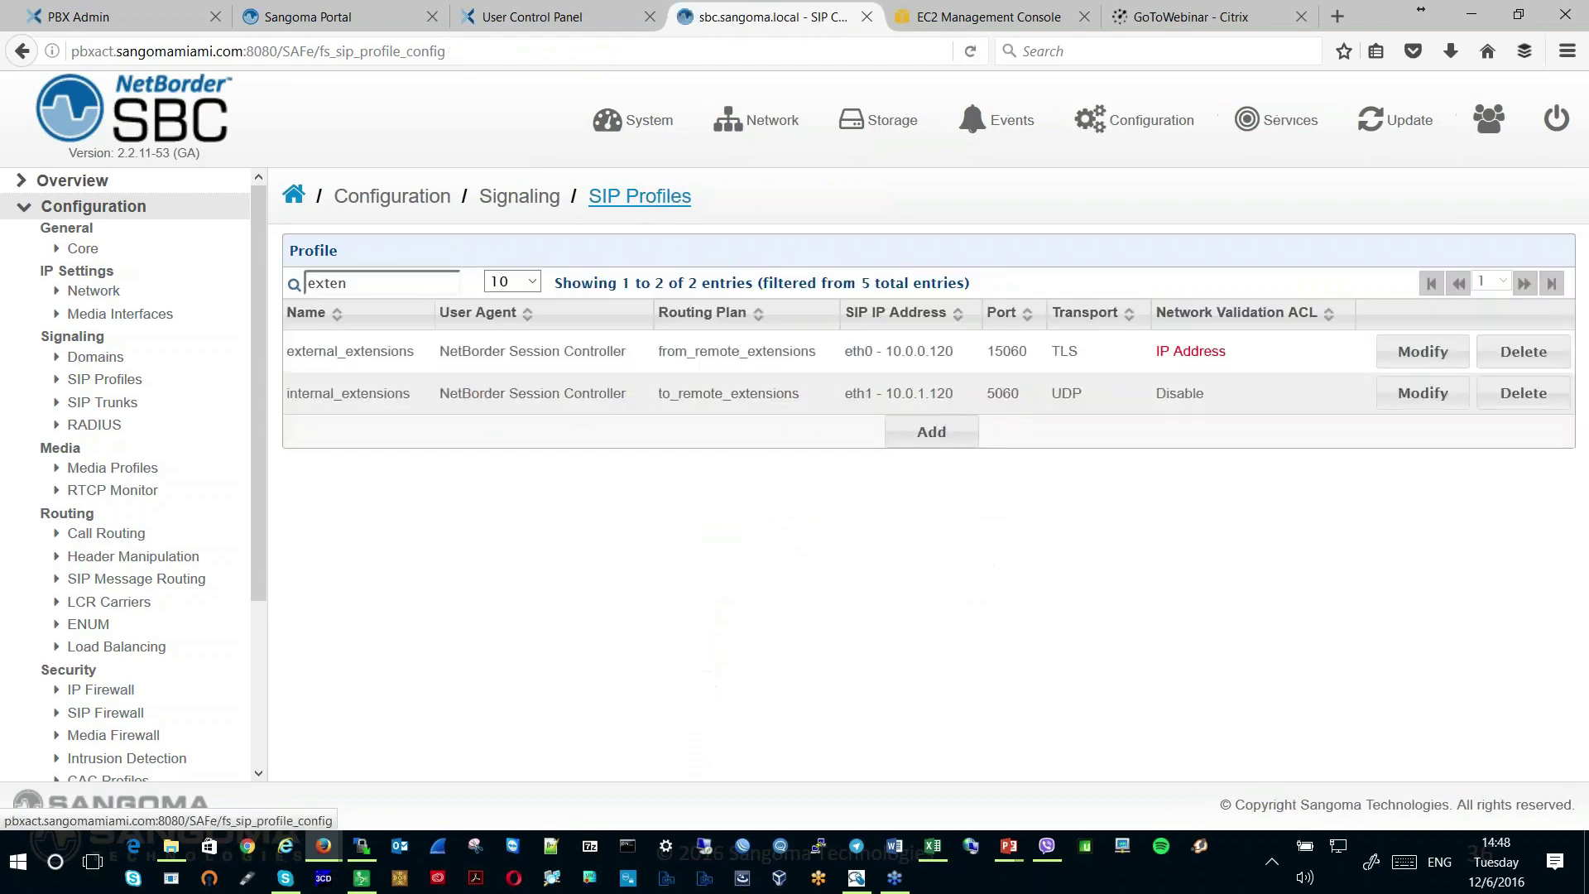
{"action": "left_click", "coordinate": [1417, 357]}
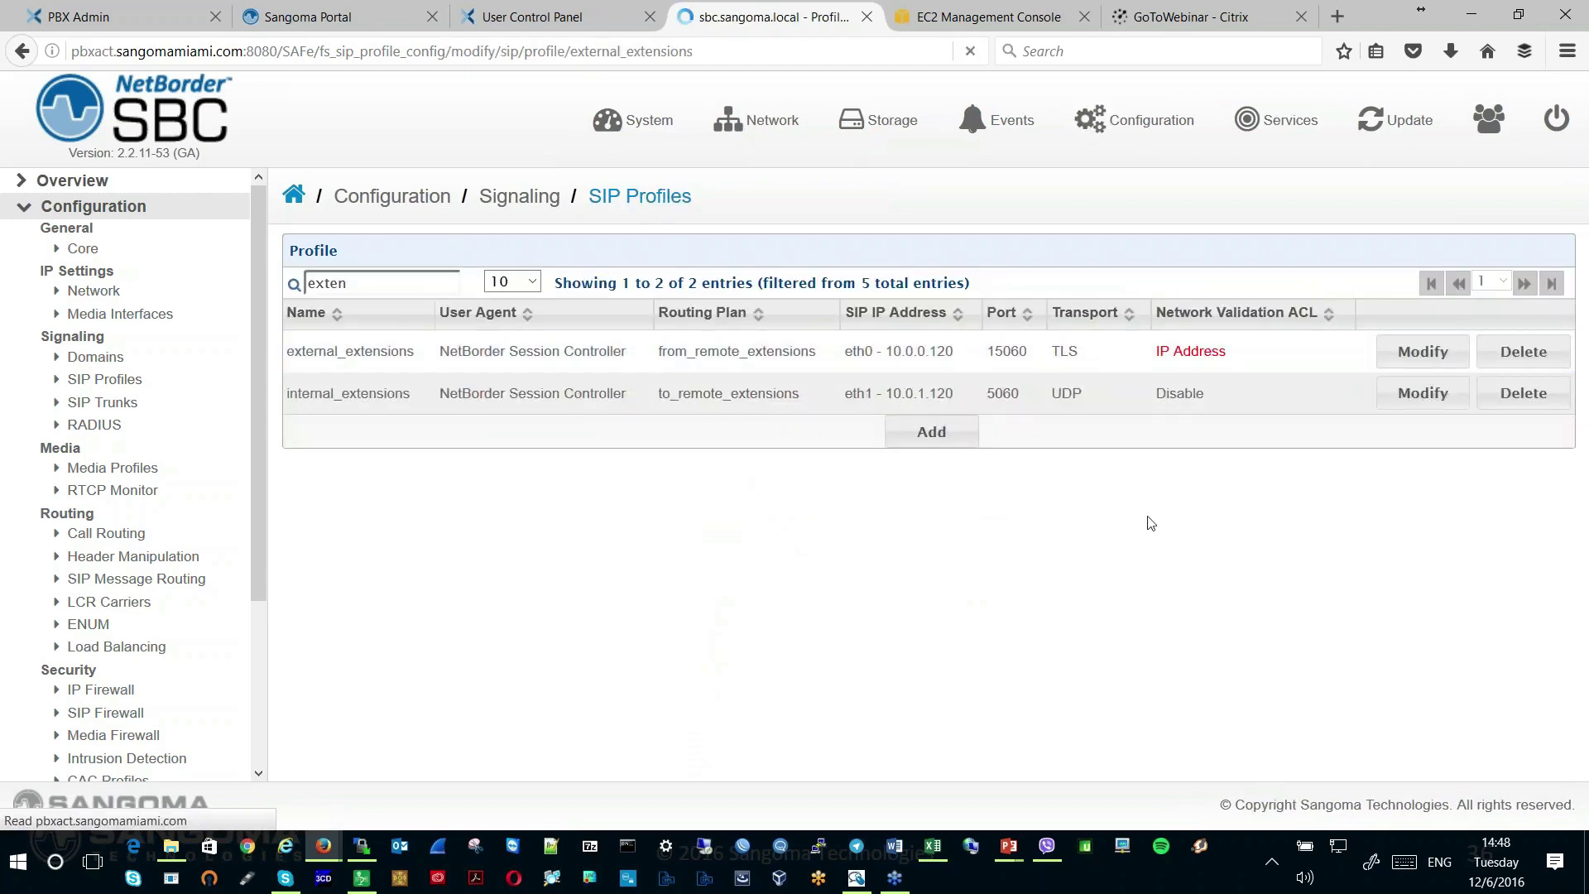
{"action": "left_click", "coordinate": [883, 438]}
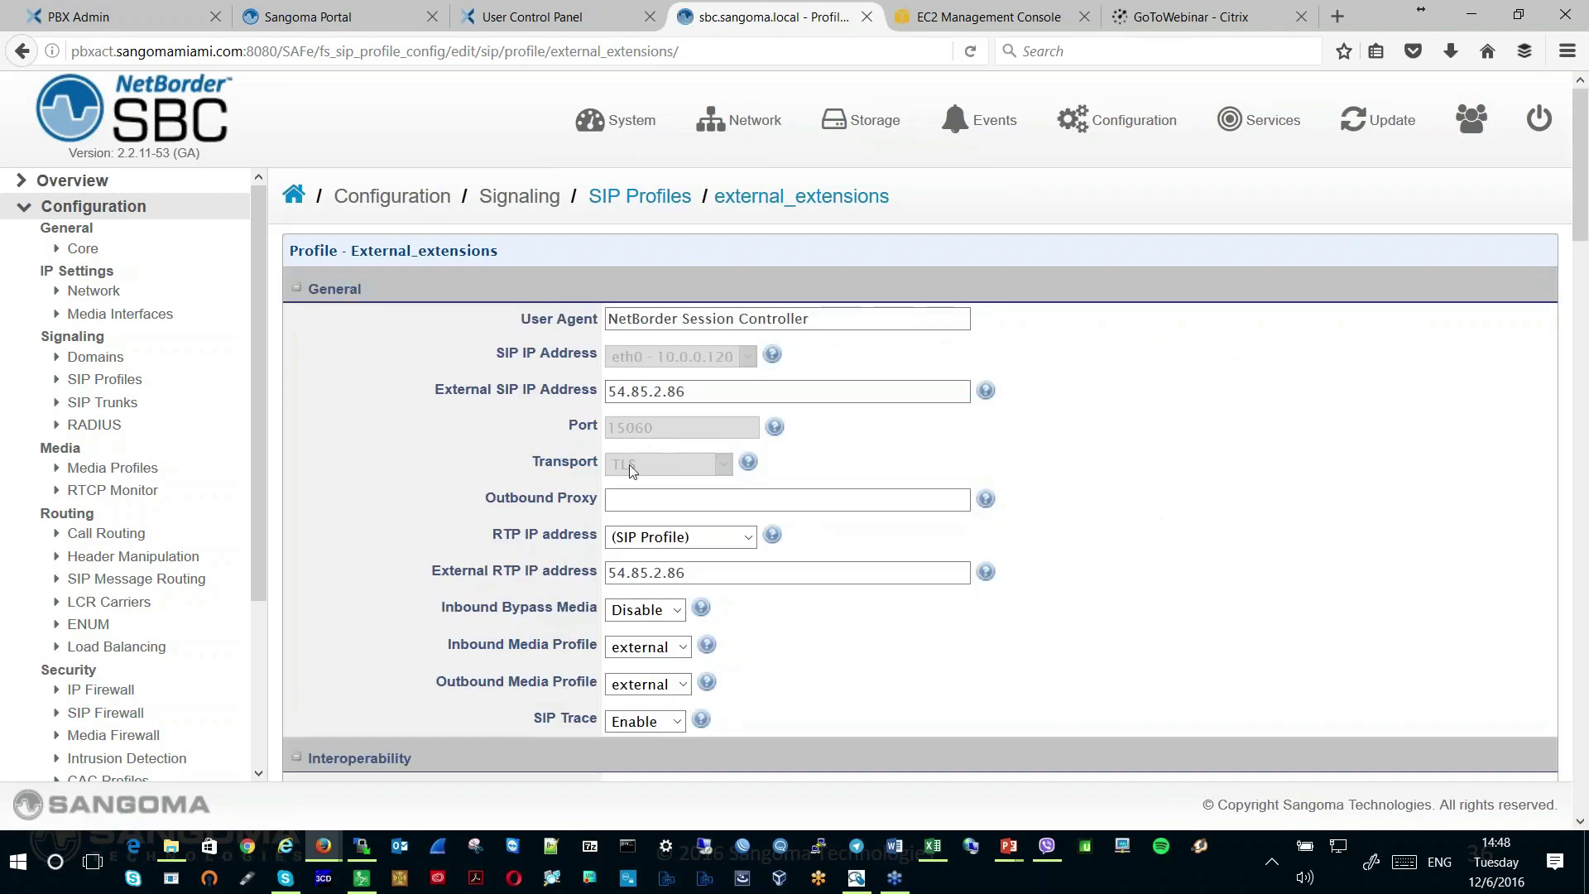
{"action": "left_click_drag", "start_coordinate": [513, 453], "coordinate": [622, 485]}
{"action": "left_click", "coordinate": [924, 462]}
{"action": "left_click", "coordinate": [639, 198]}
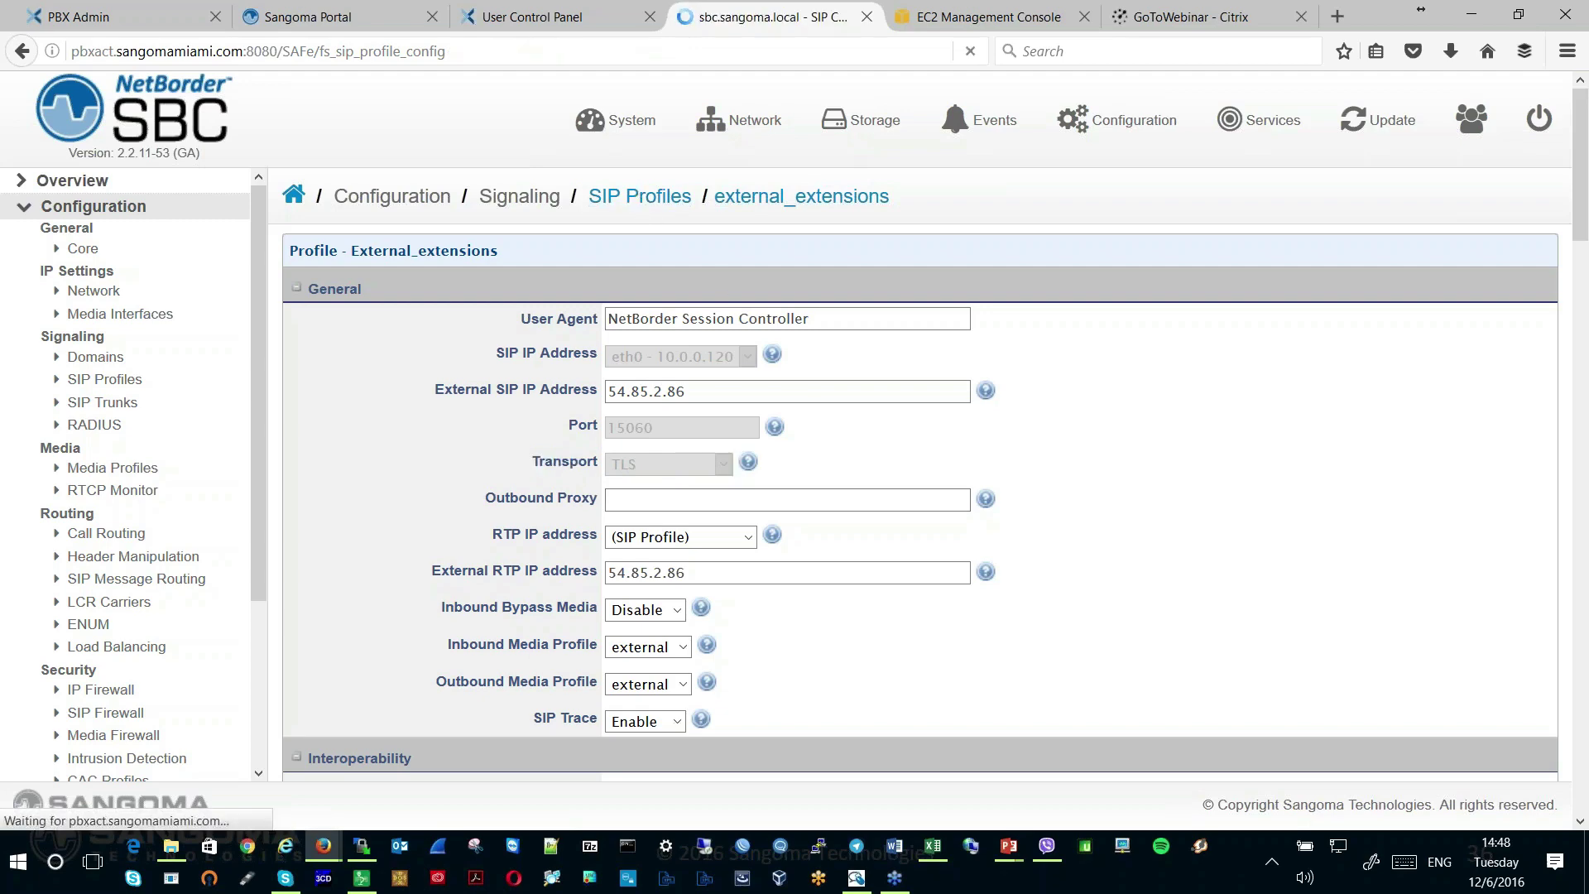
{"action": "key", "text": "alt+Tab"}
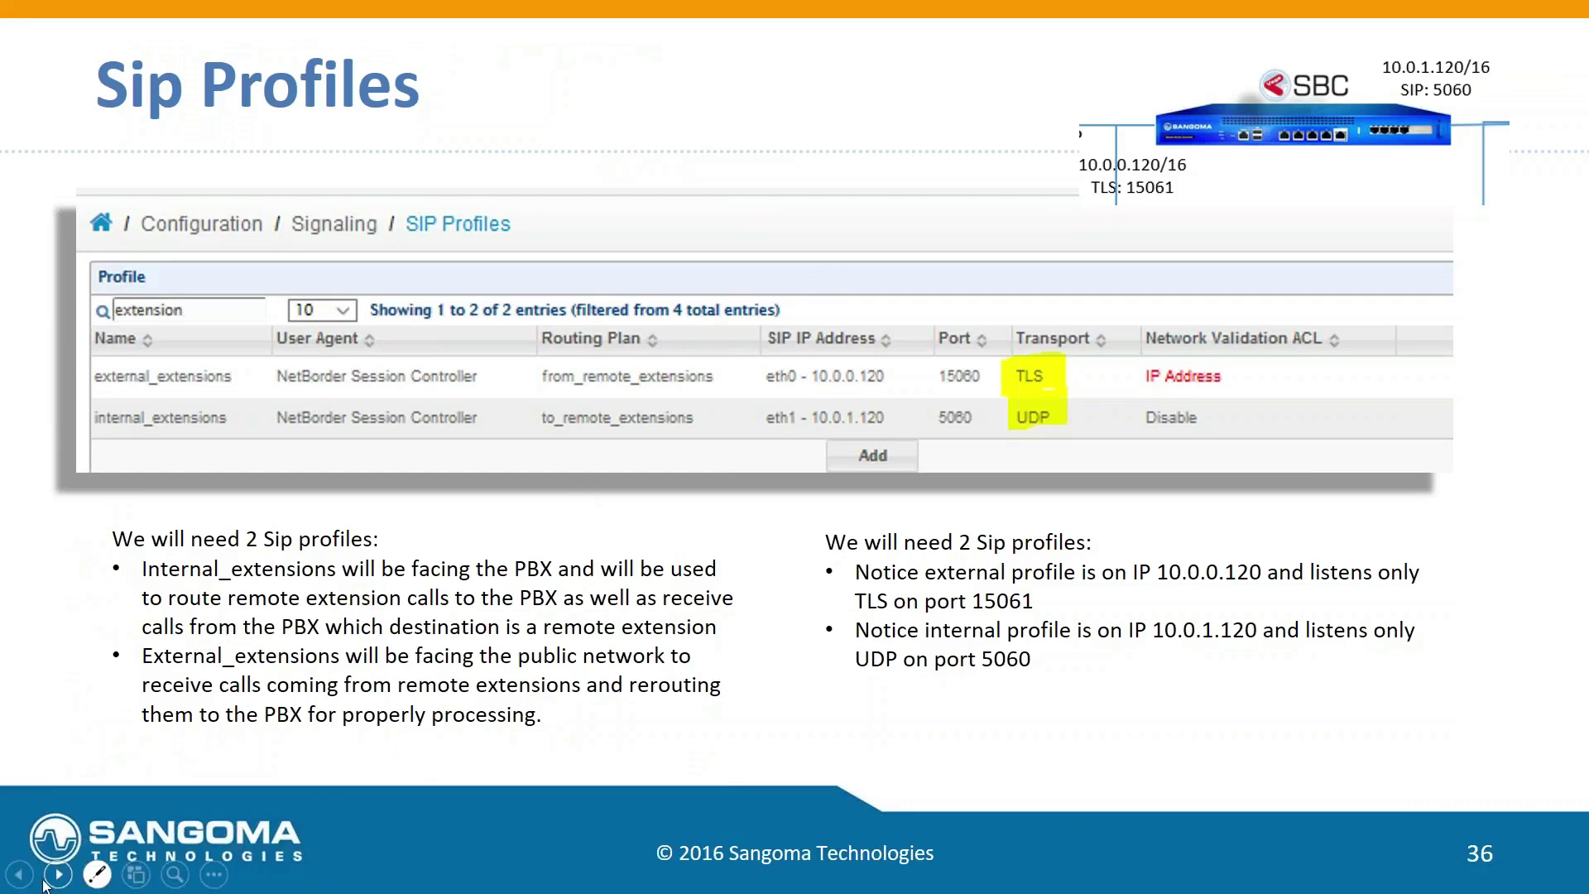
{"action": "left_click", "coordinate": [57, 879]}
{"action": "left_click", "coordinate": [60, 880]}
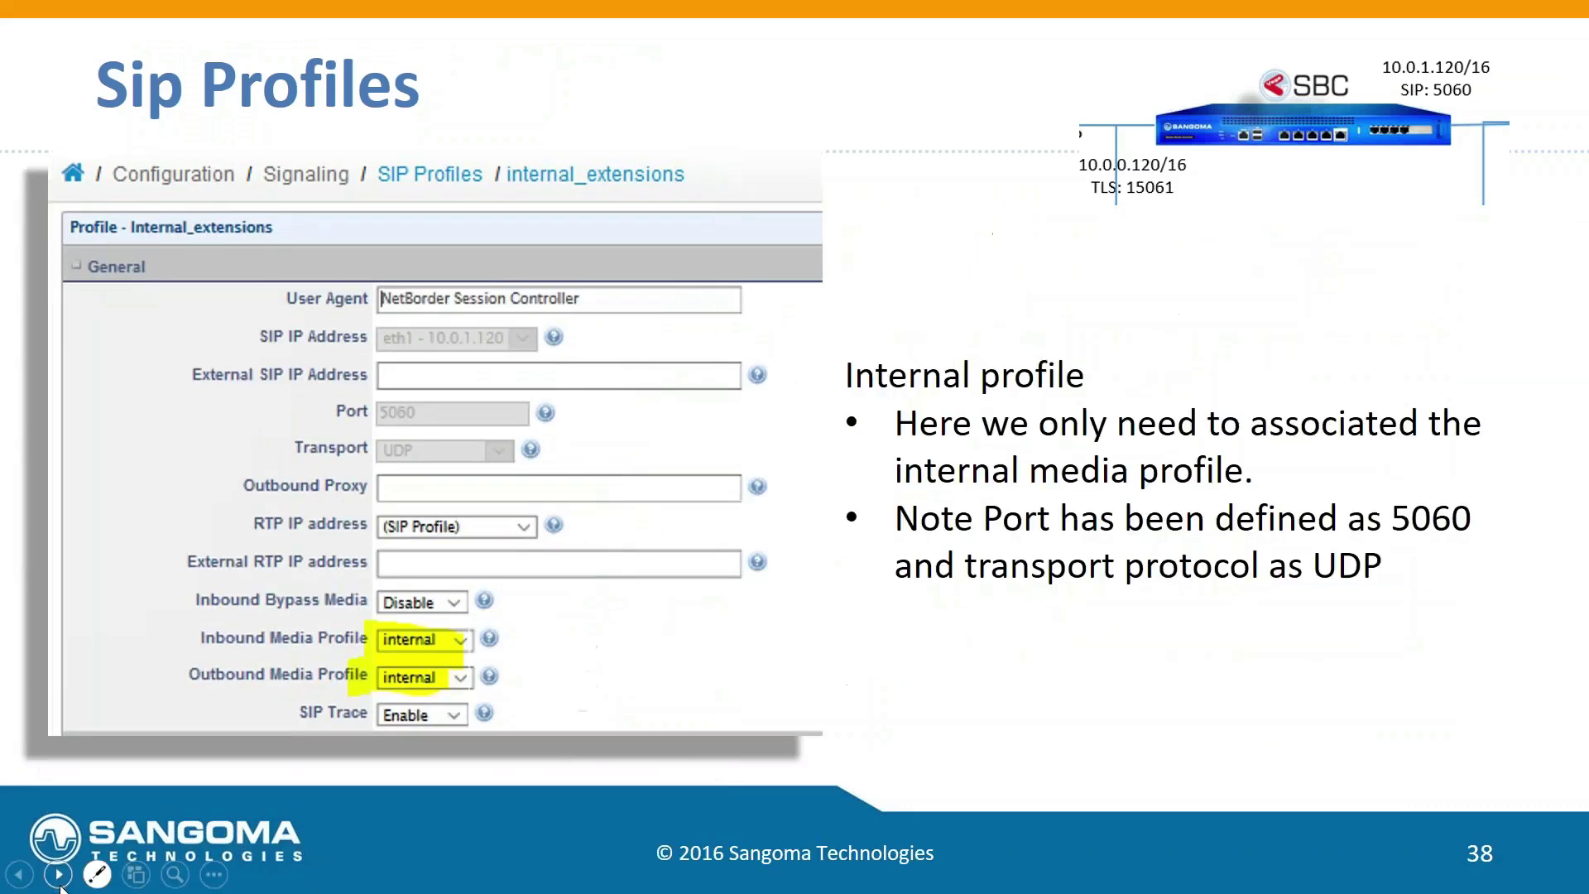
{"action": "left_click", "coordinate": [58, 879]}
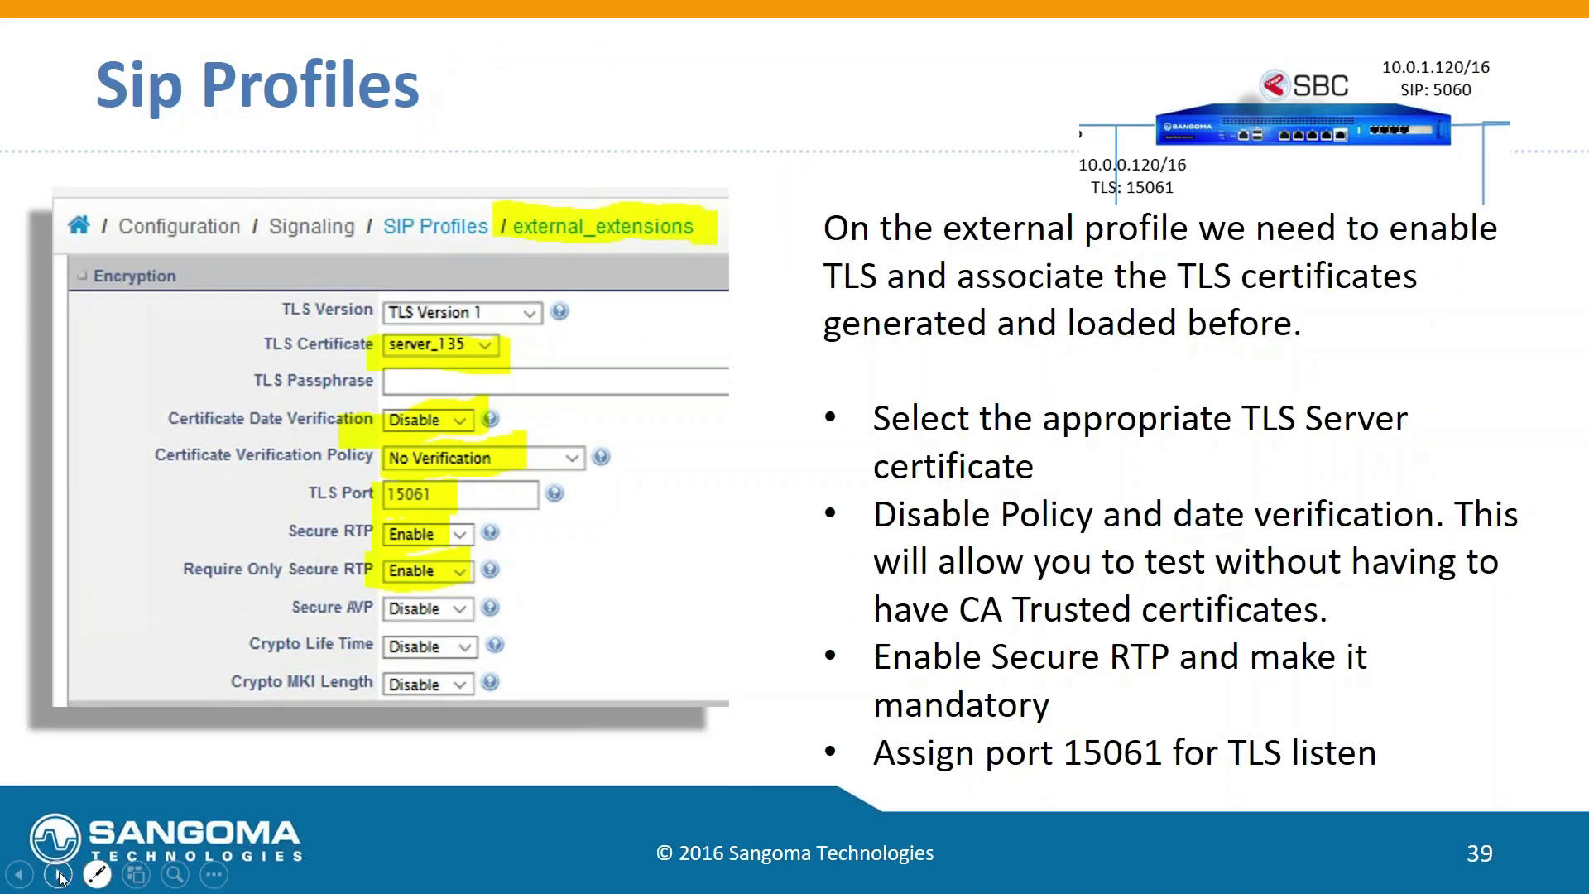
{"action": "left_click", "coordinate": [59, 875]}
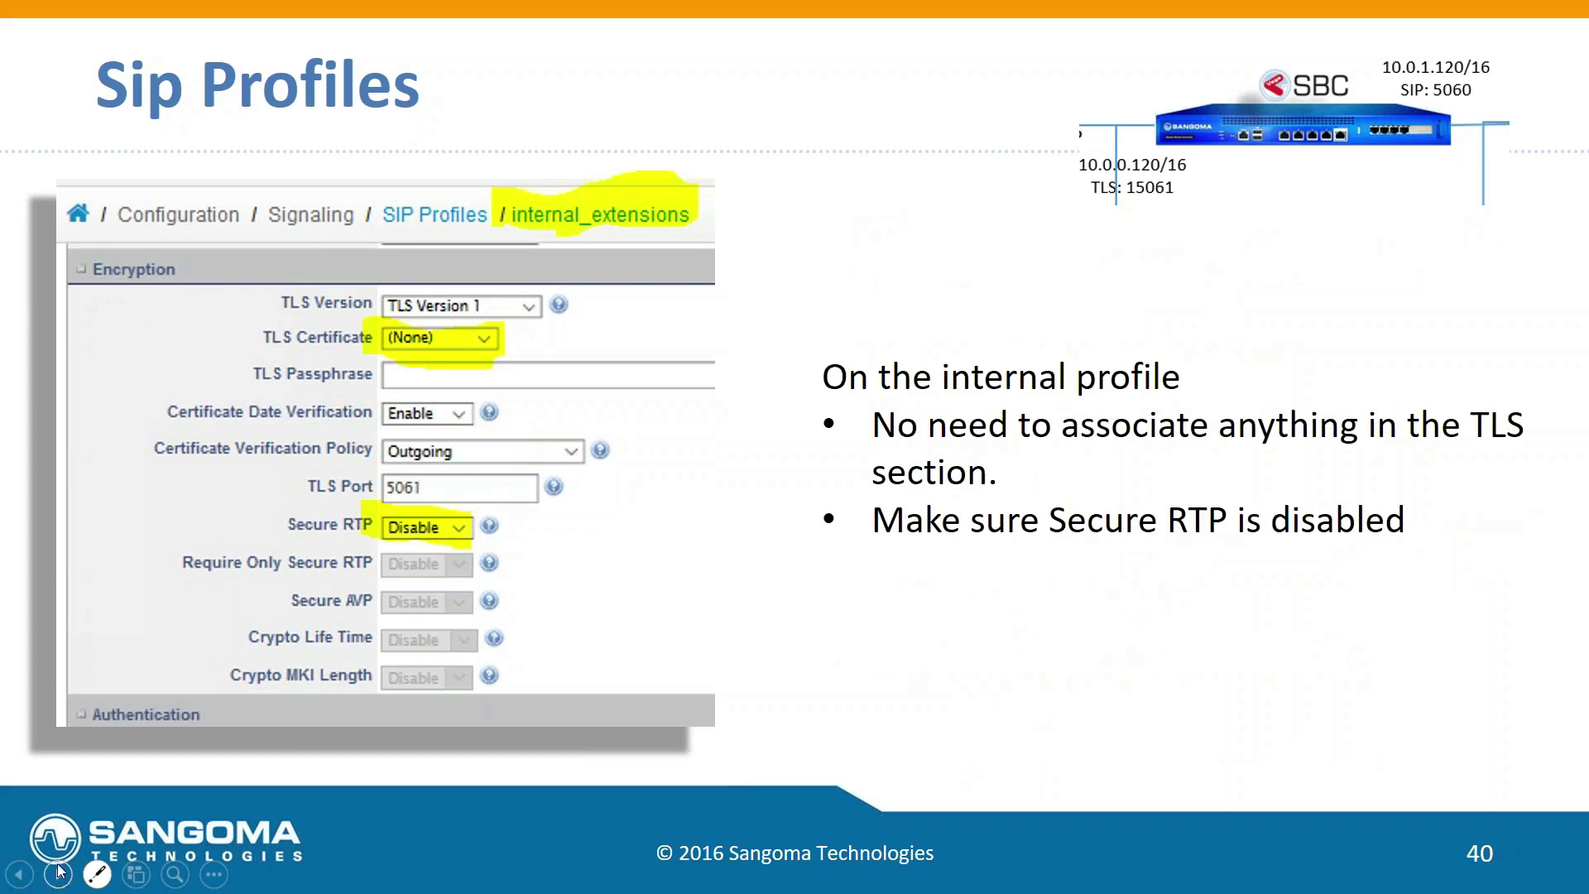
{"action": "left_click", "coordinate": [57, 875]}
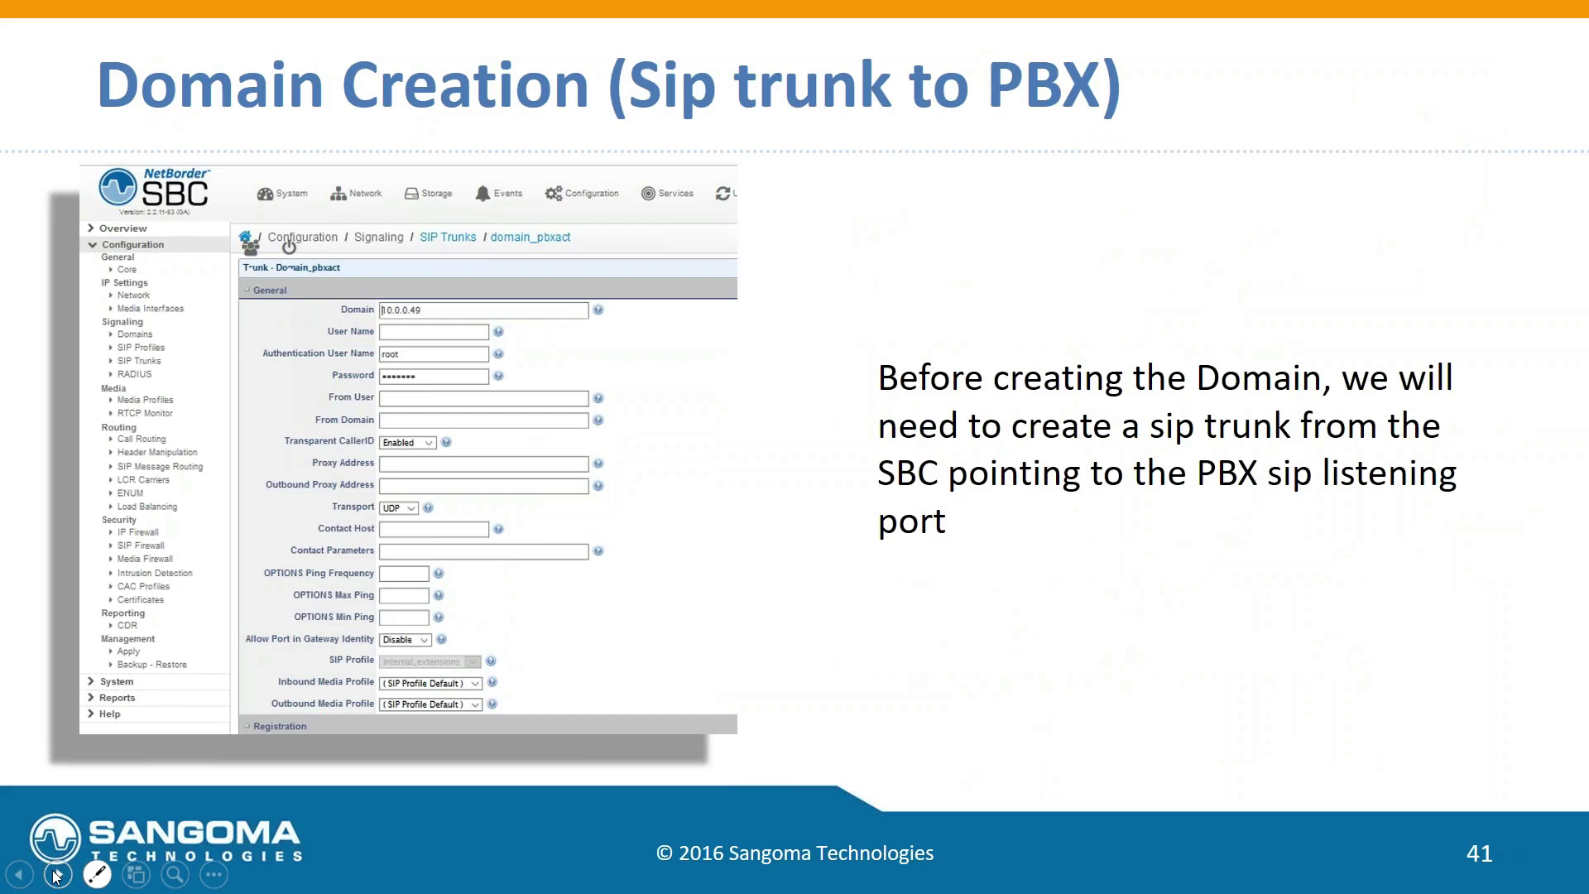
{"action": "key", "text": "ctrl+l"}
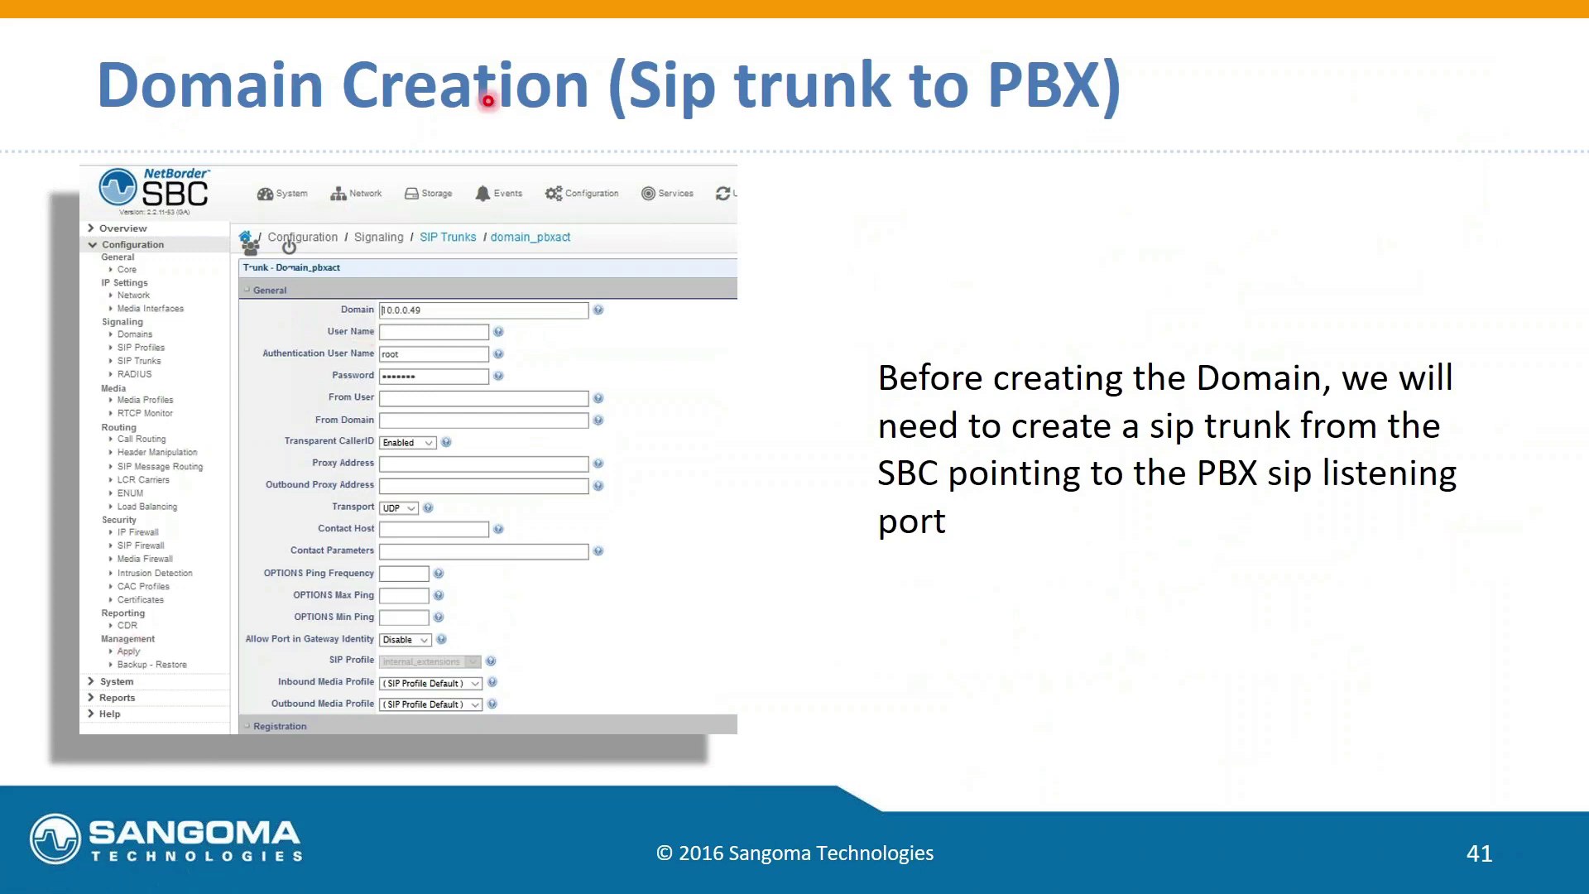
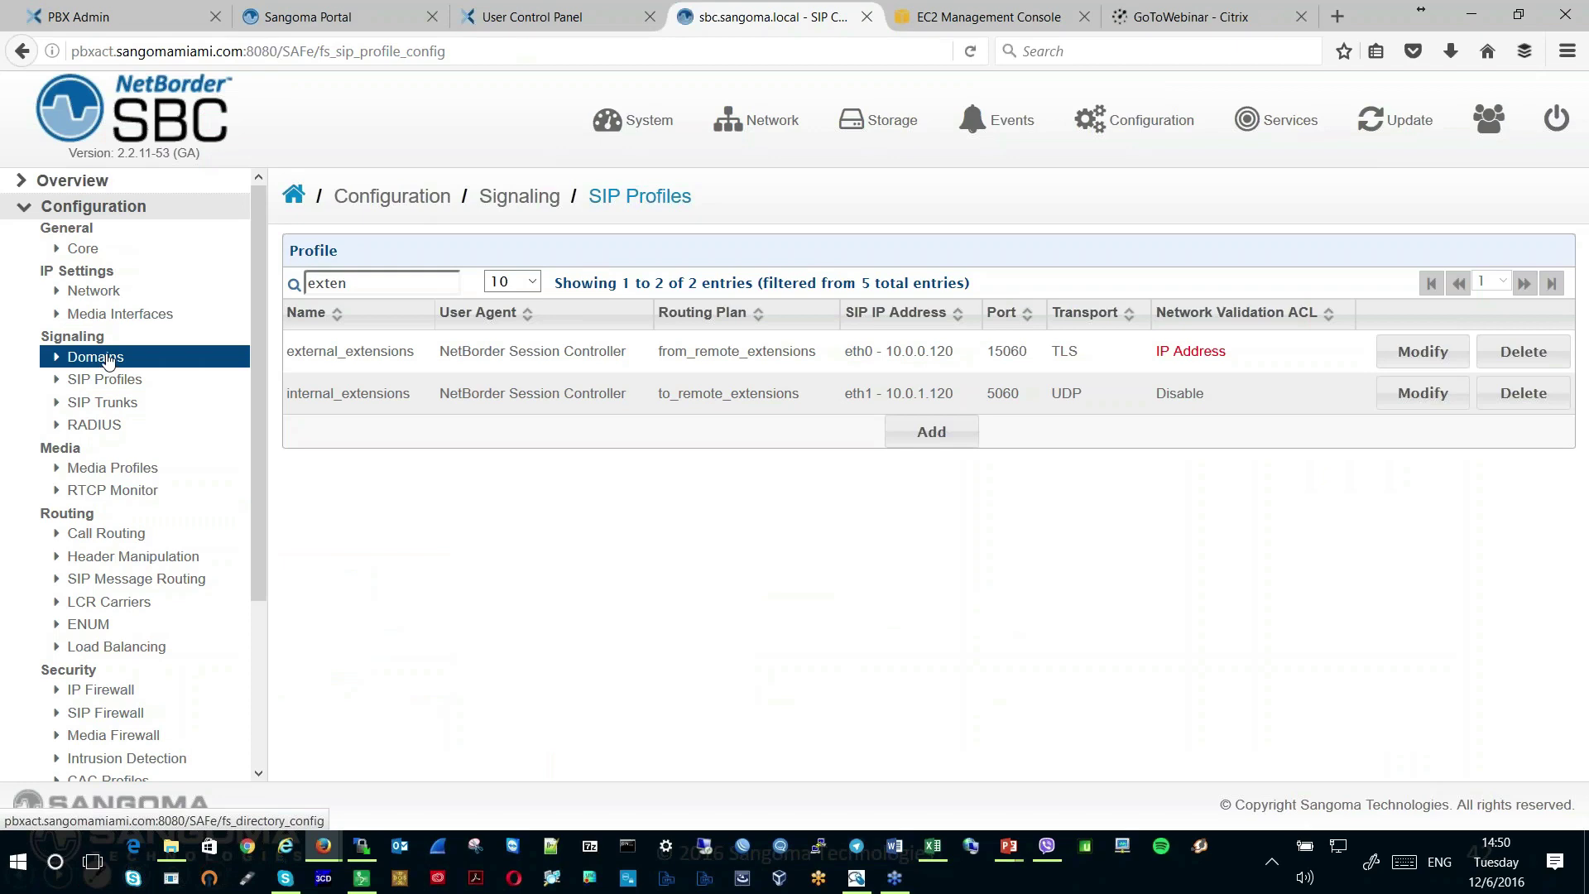
Open the pbxact.sangomamiami.com domain for editing, examine its Forward SIP profile and gateway list, and leave without saving
{"action": "left_click", "coordinate": [108, 364]}
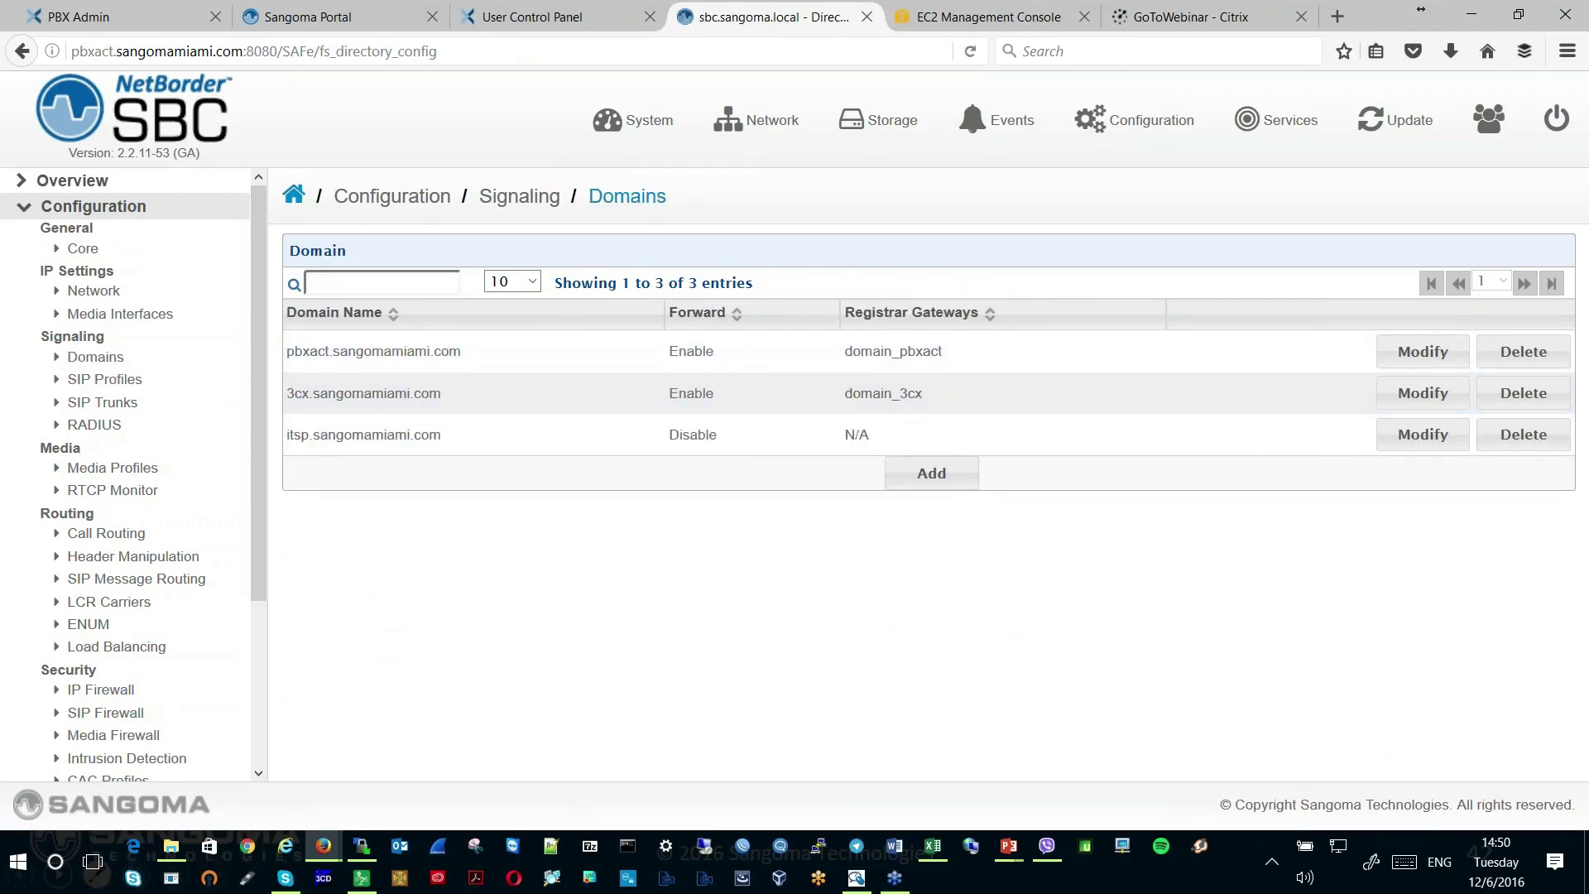
{"action": "type", "text": "pbxact"}
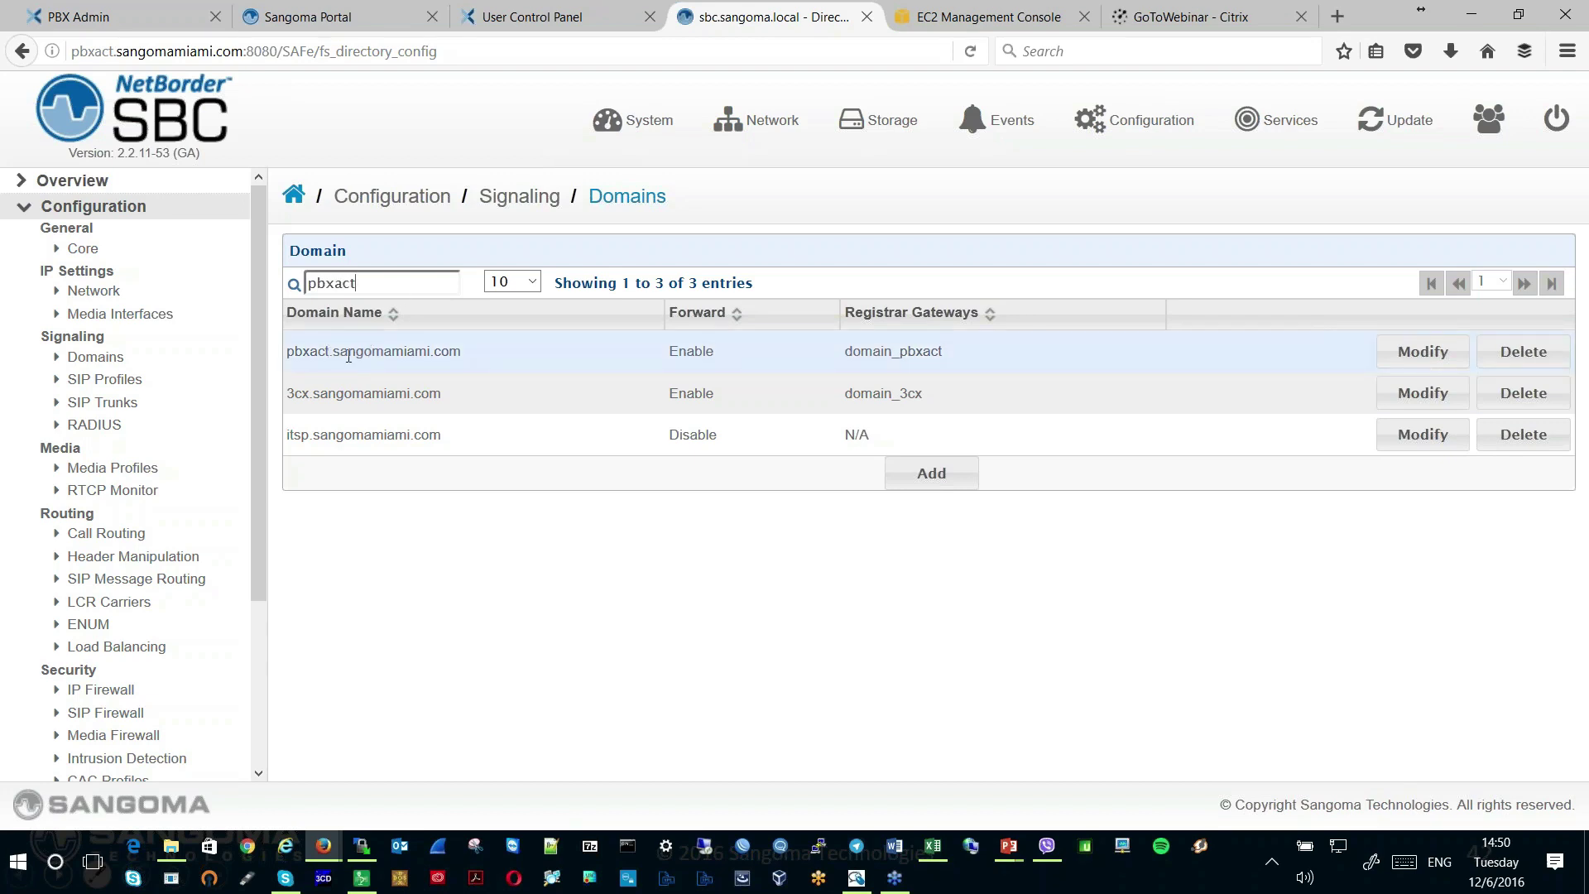
{"action": "left_click", "coordinate": [1444, 355]}
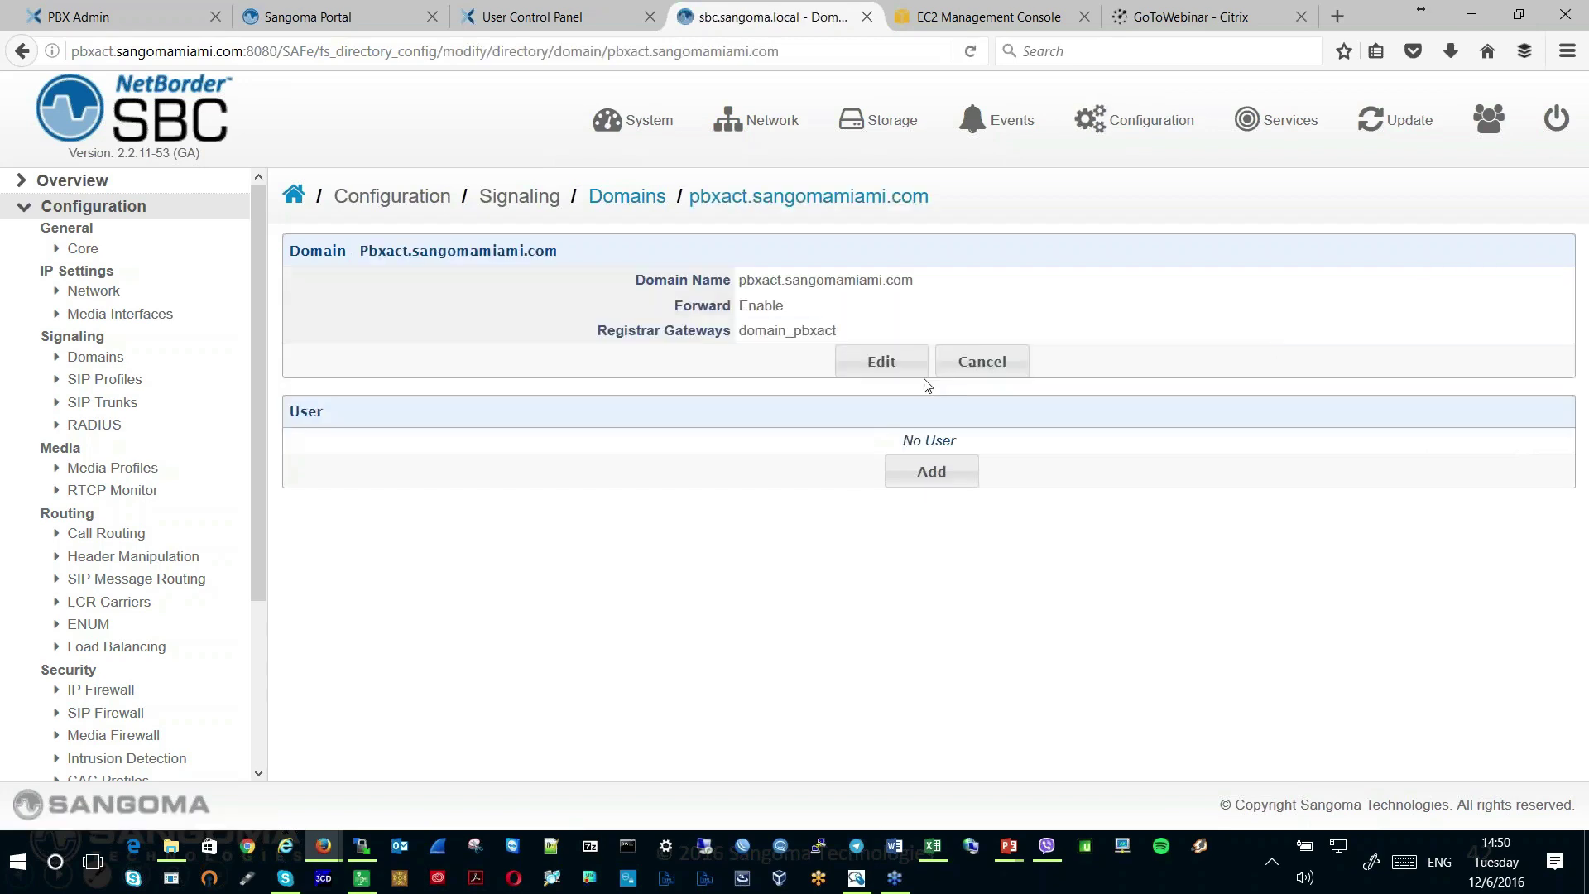
{"action": "left_click", "coordinate": [883, 365]}
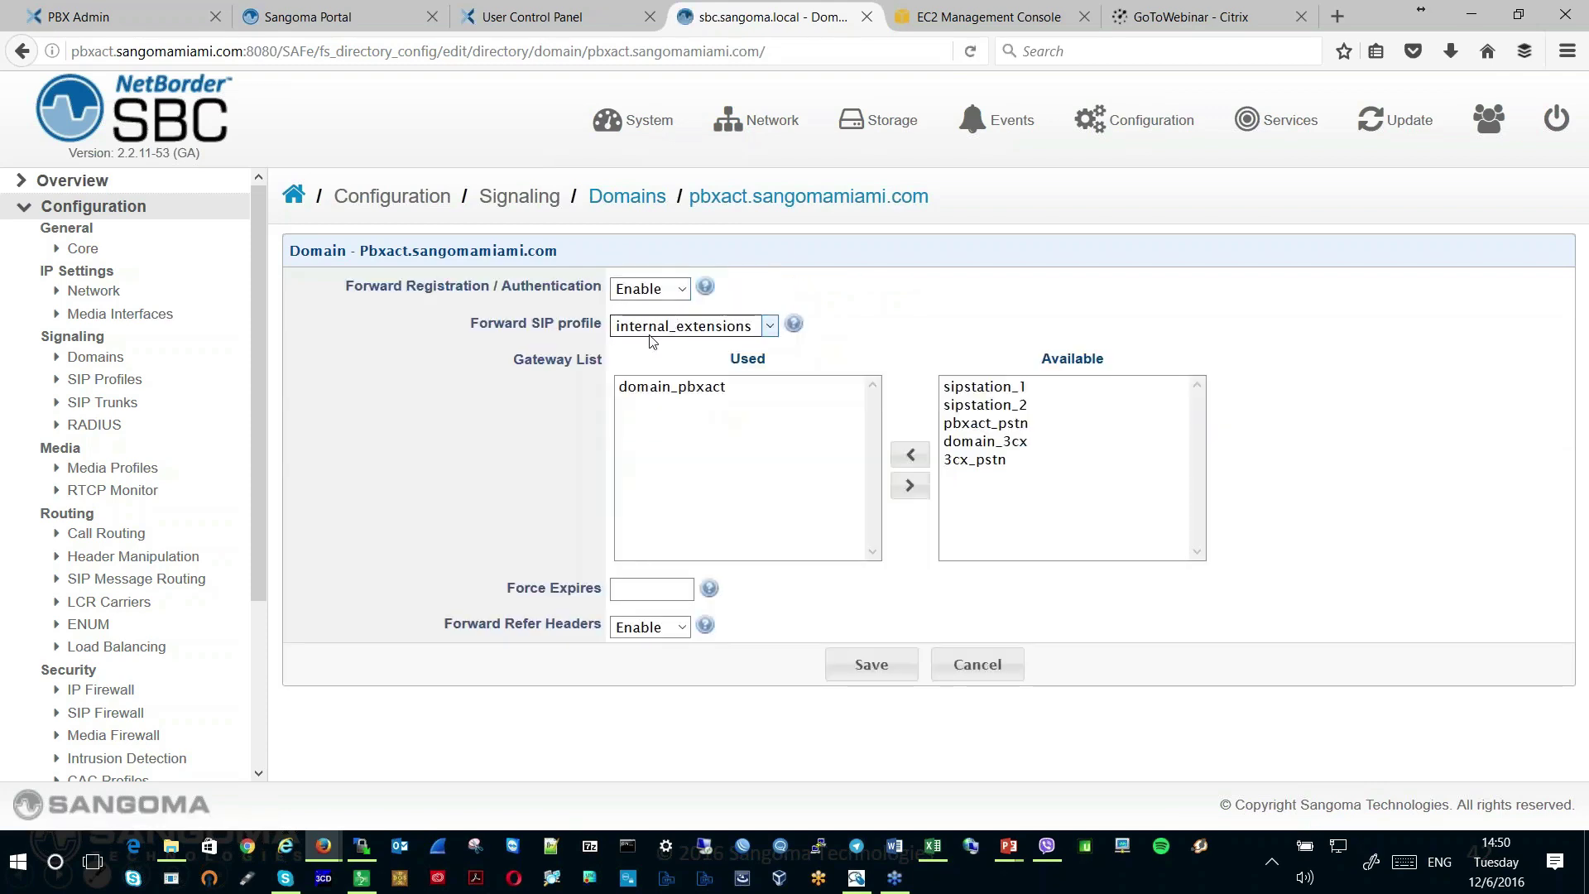
{"action": "left_click", "coordinate": [676, 392]}
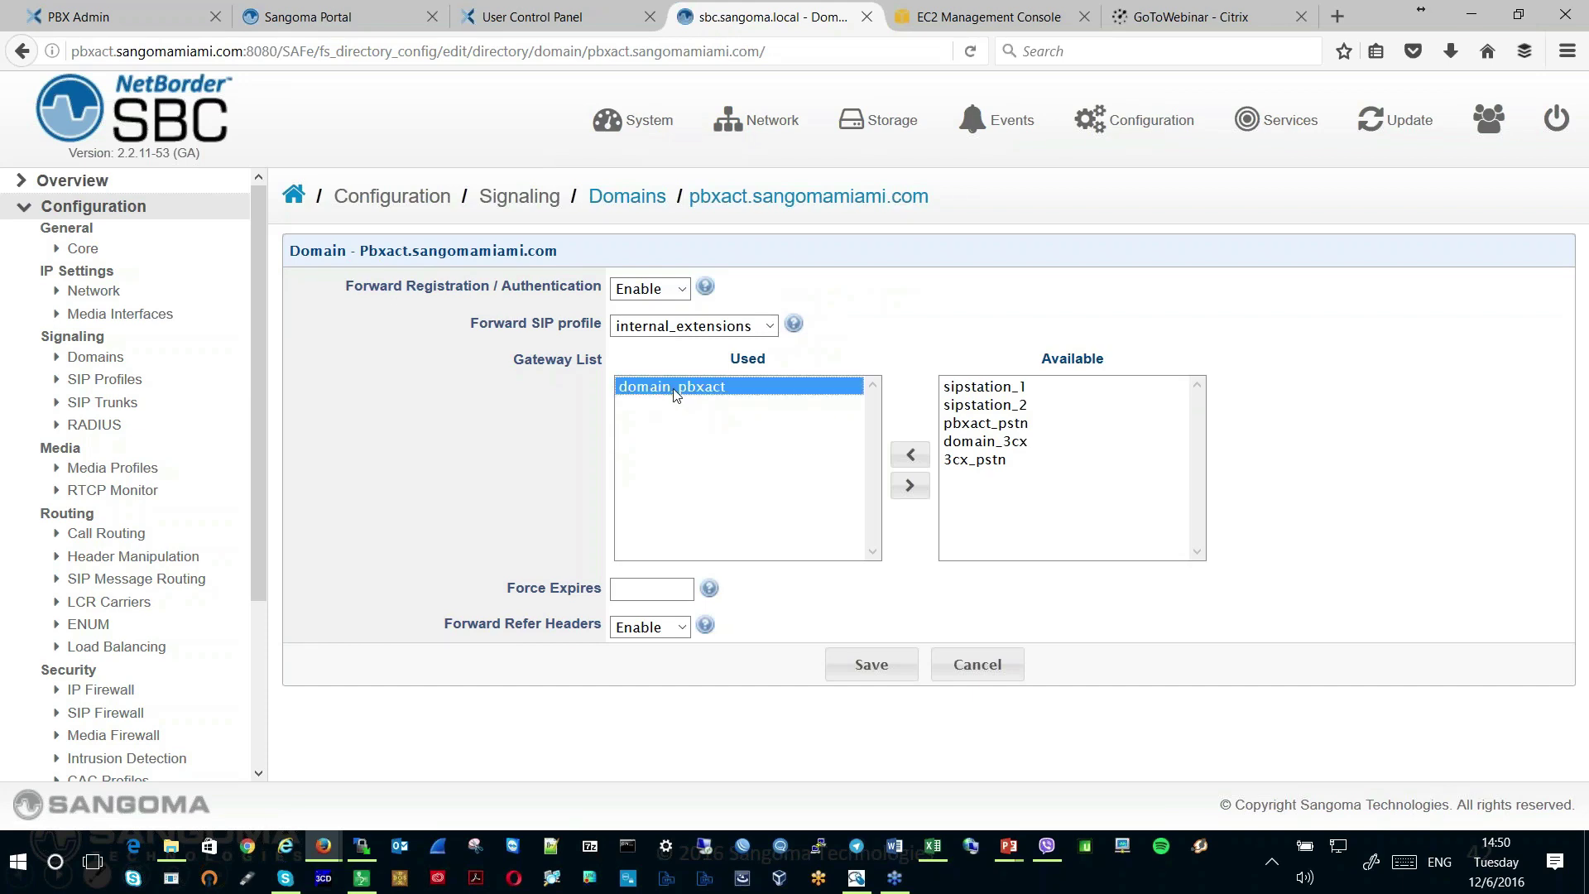
{"action": "left_click", "coordinate": [985, 669]}
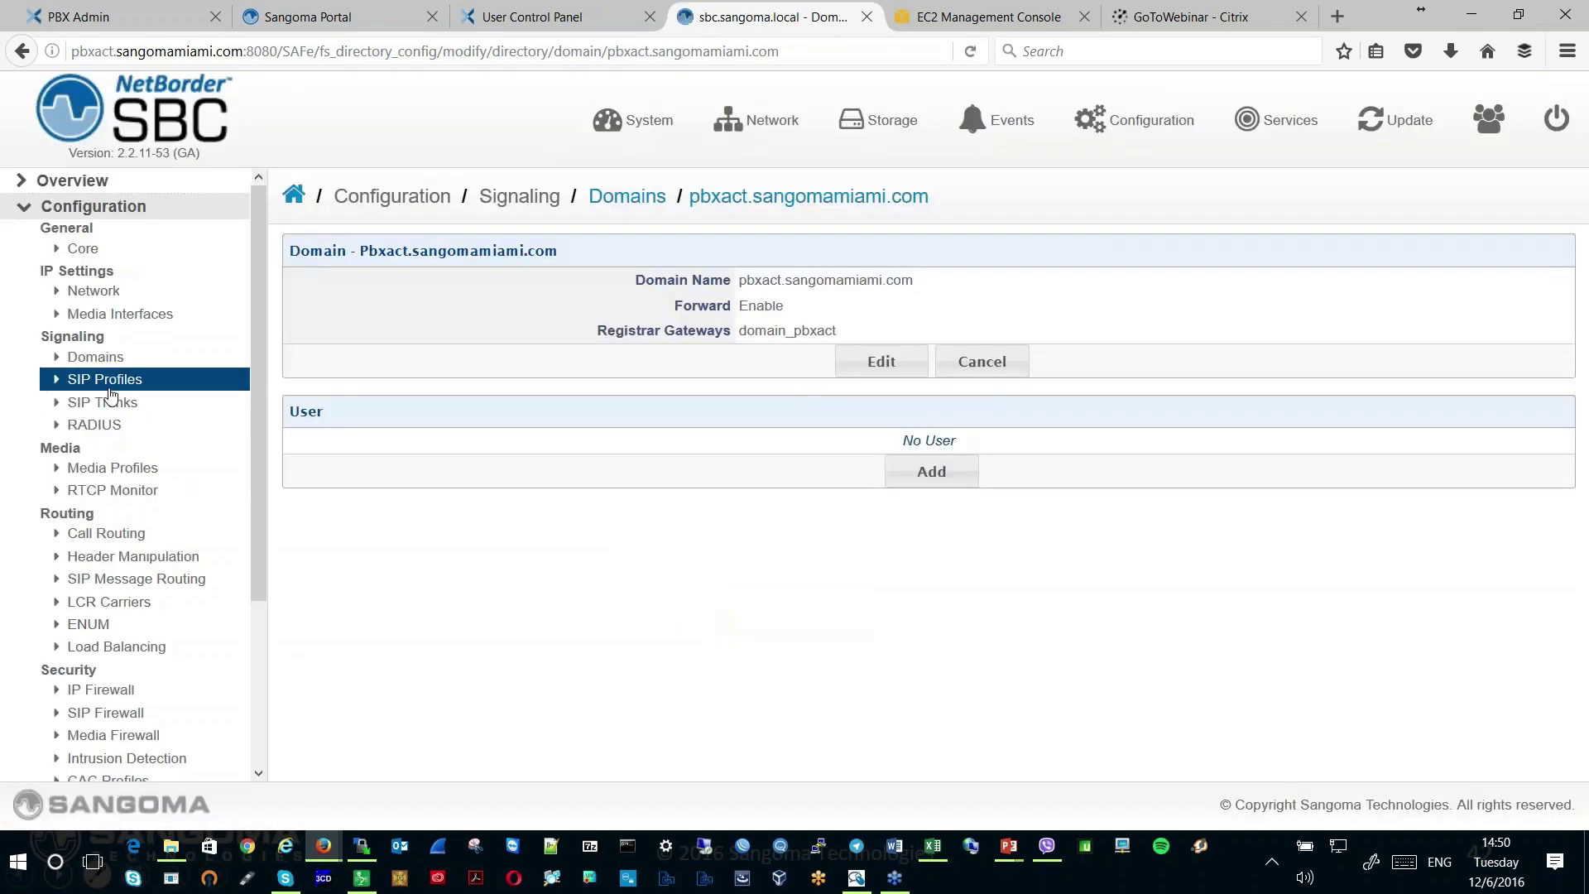
Open the external_extensions SIP profile and check which domain is bound to it
{"action": "left_click", "coordinate": [109, 385]}
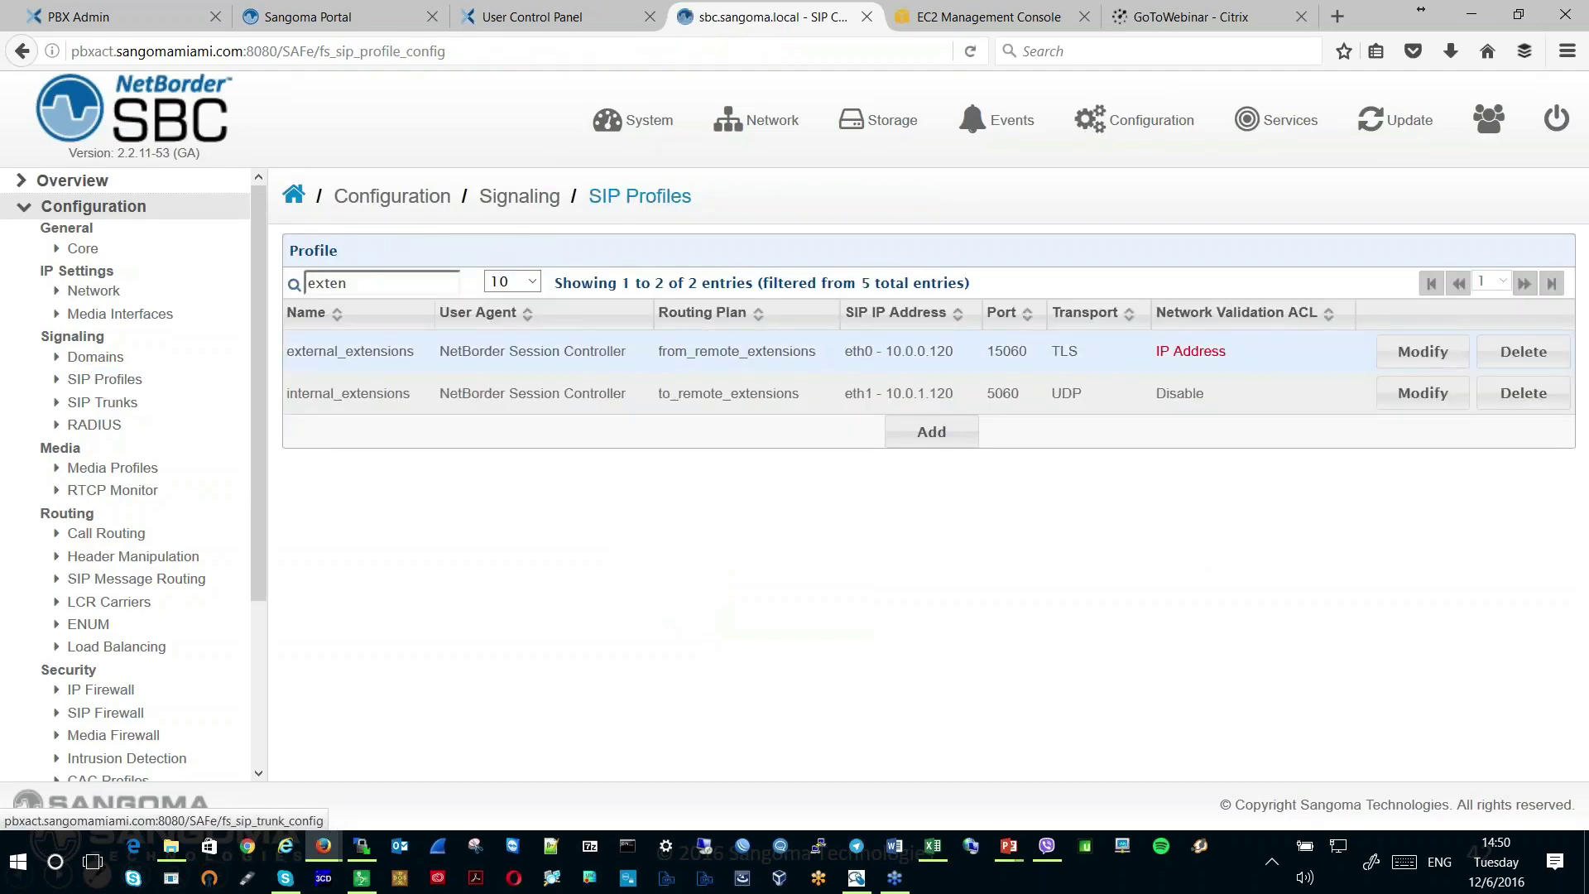
{"action": "left_click", "coordinate": [1404, 352]}
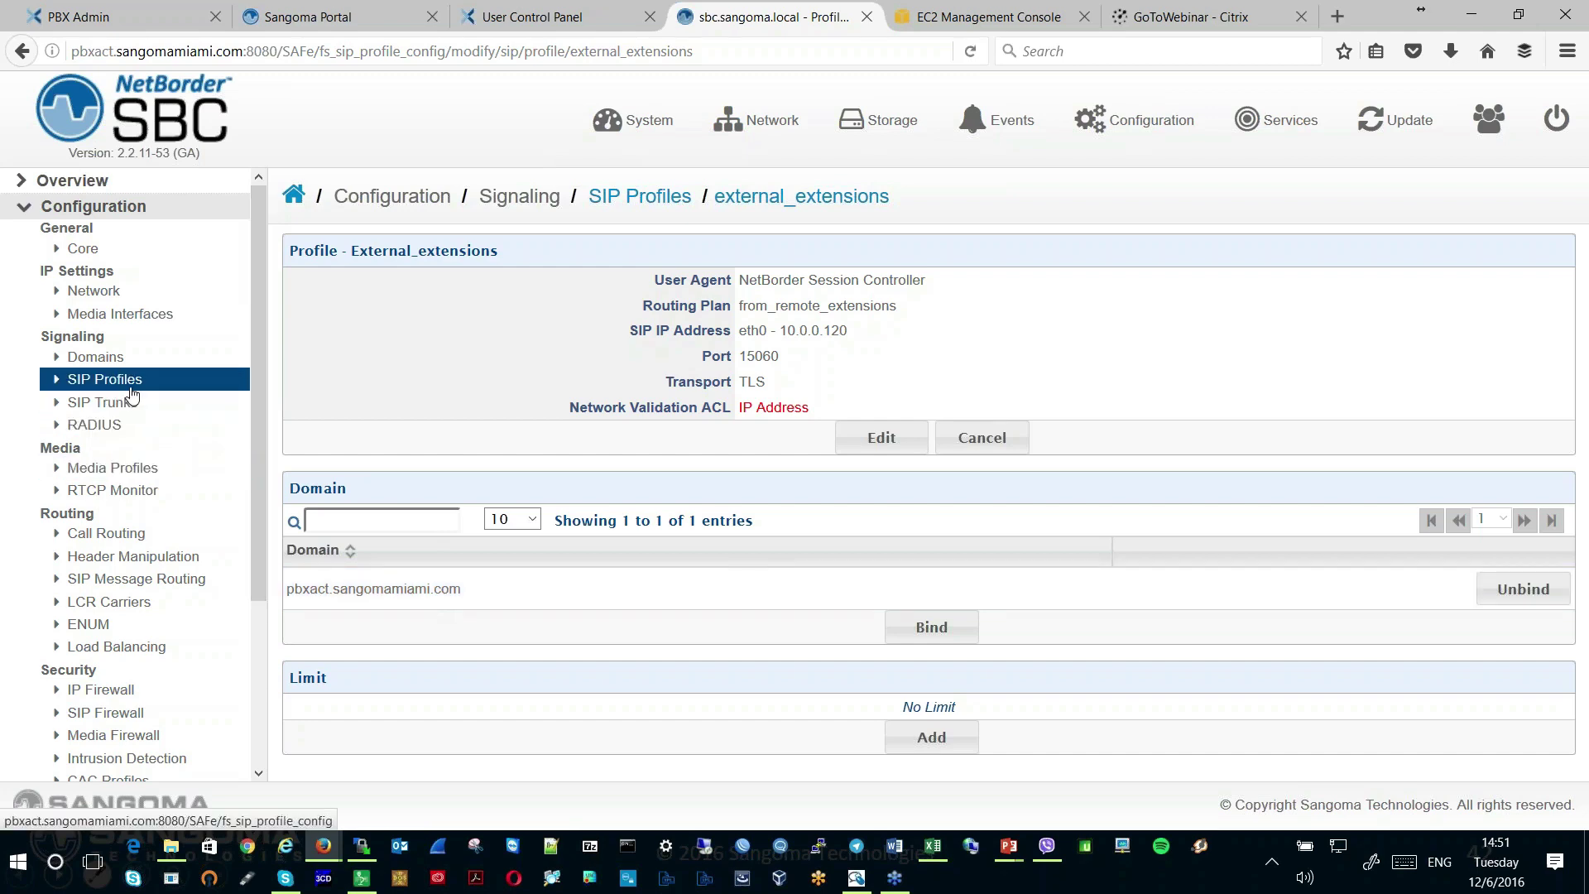
{"action": "key", "text": "alt+Tab"}
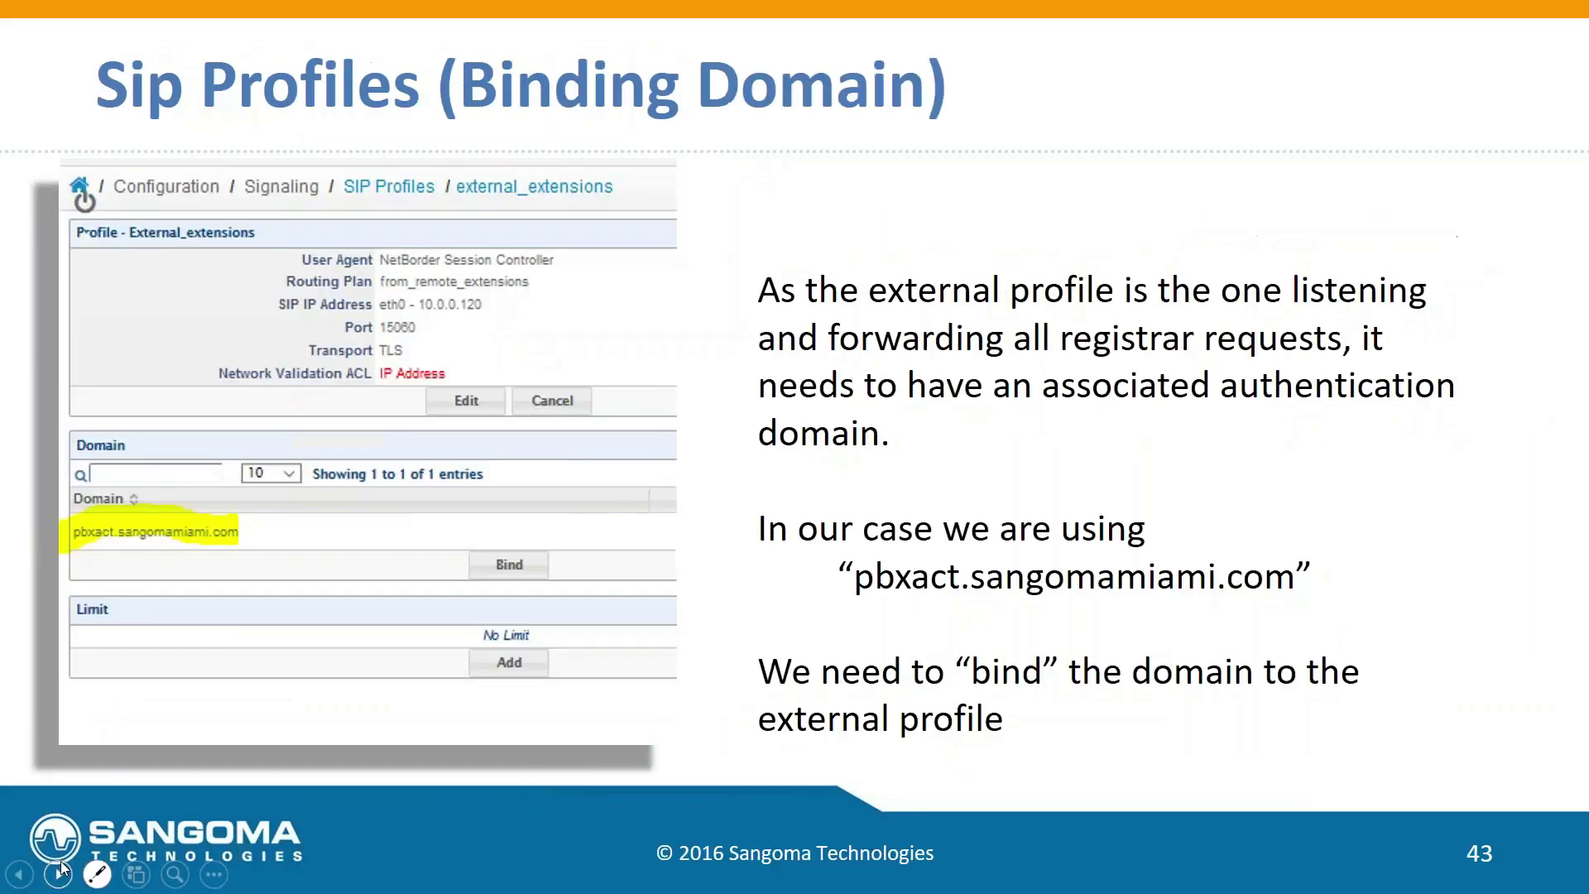
{"action": "left_click", "coordinate": [58, 874]}
{"action": "left_click", "coordinate": [58, 874]}
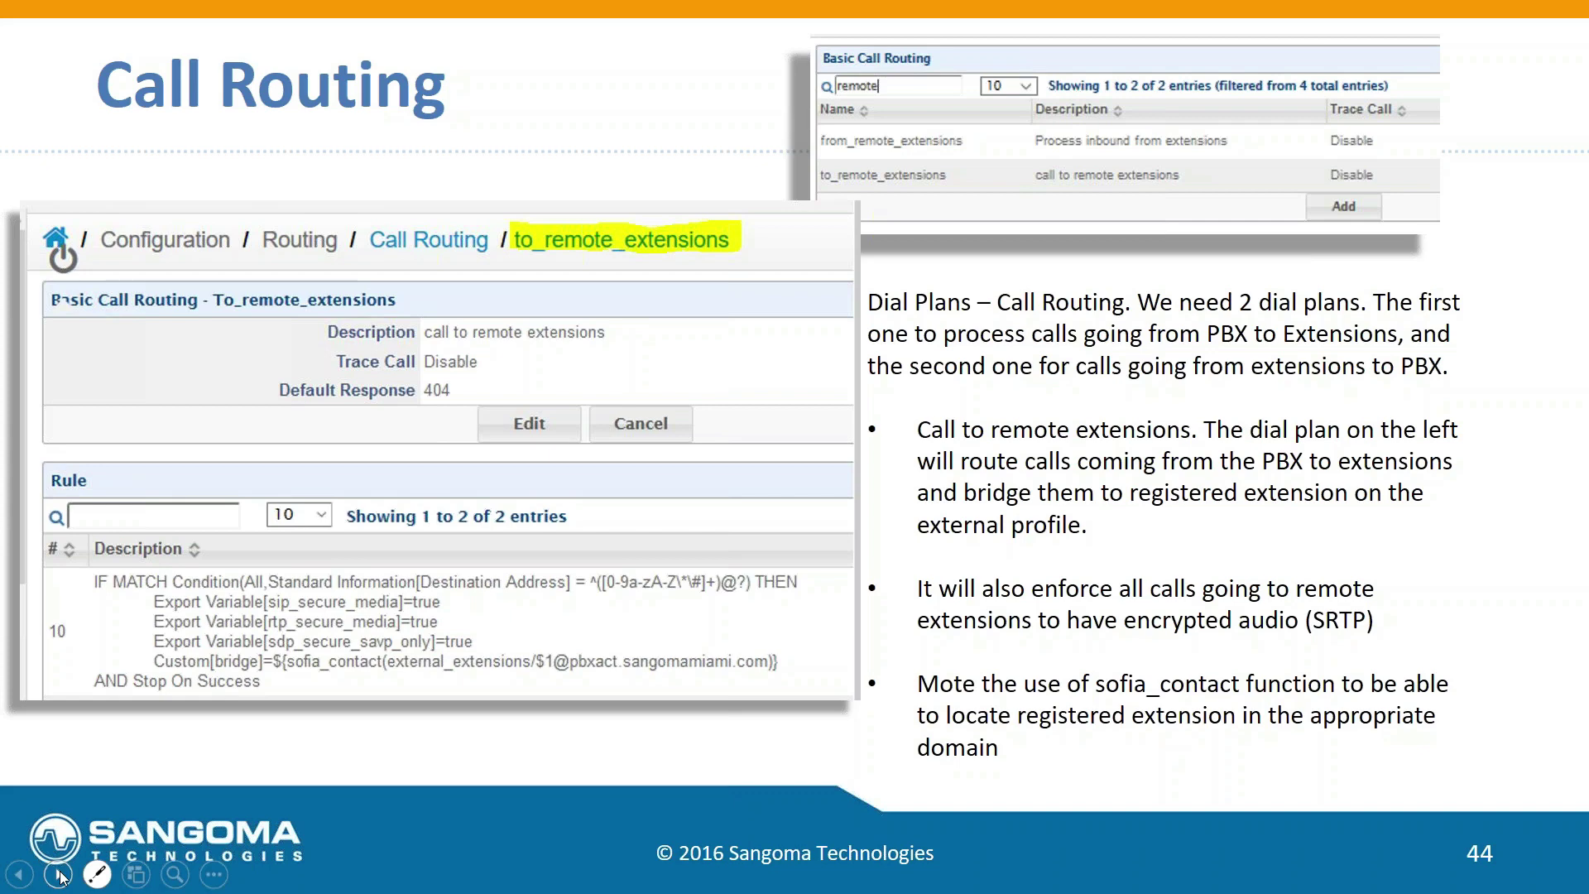
{"action": "key", "text": "ctrl+l"}
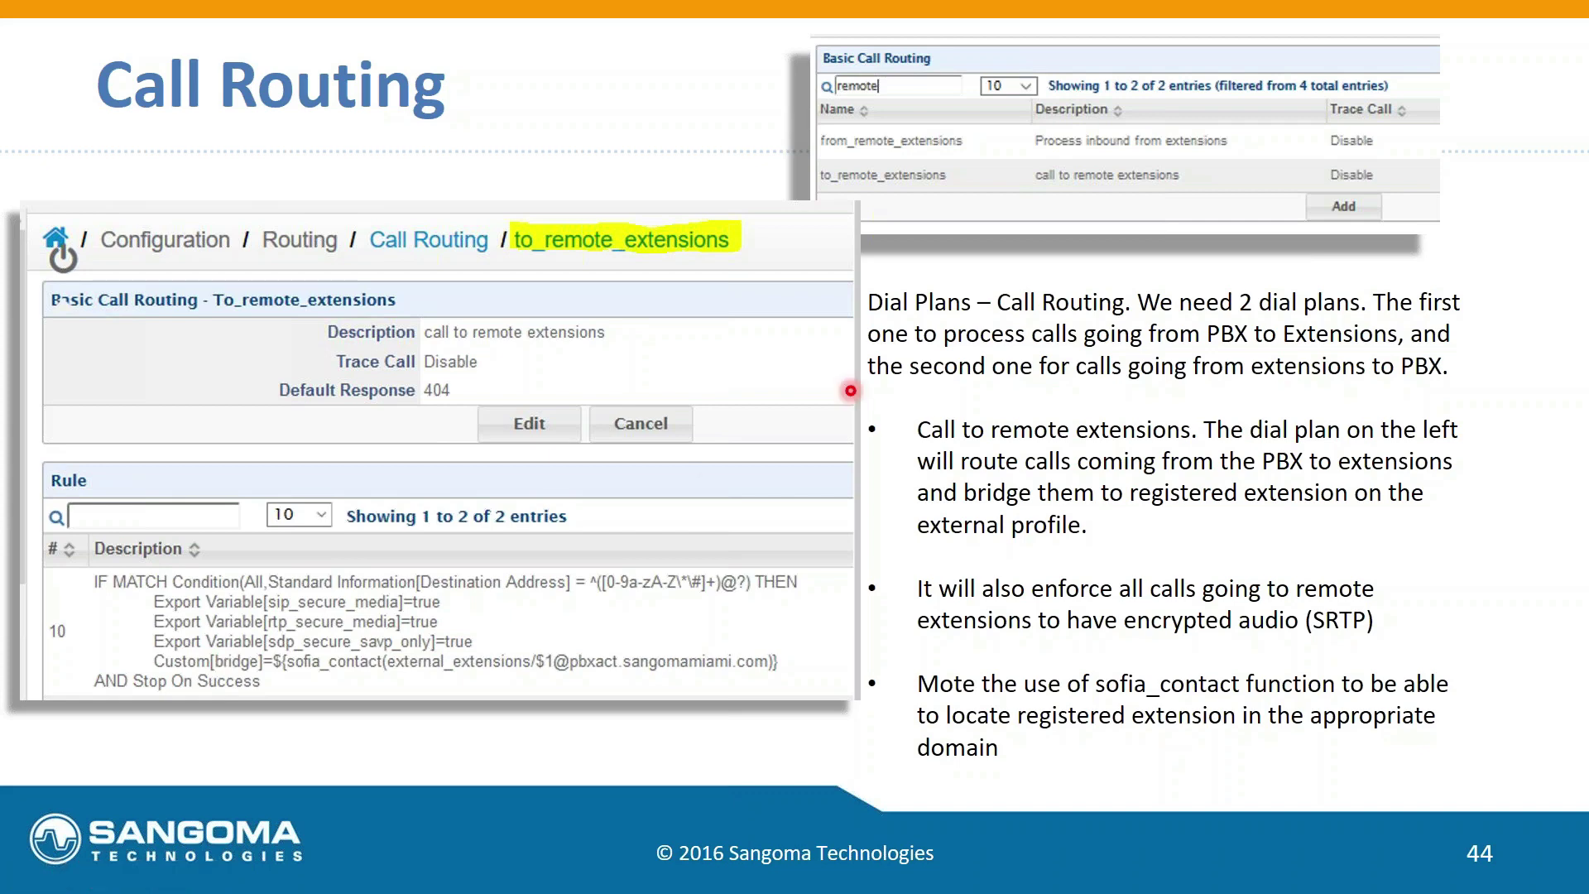
Switch back to the SBC web interface, open external_extensions for editing, and examine its Session Routing settings, including the routing plan
{"action": "key", "text": "alt+Tab"}
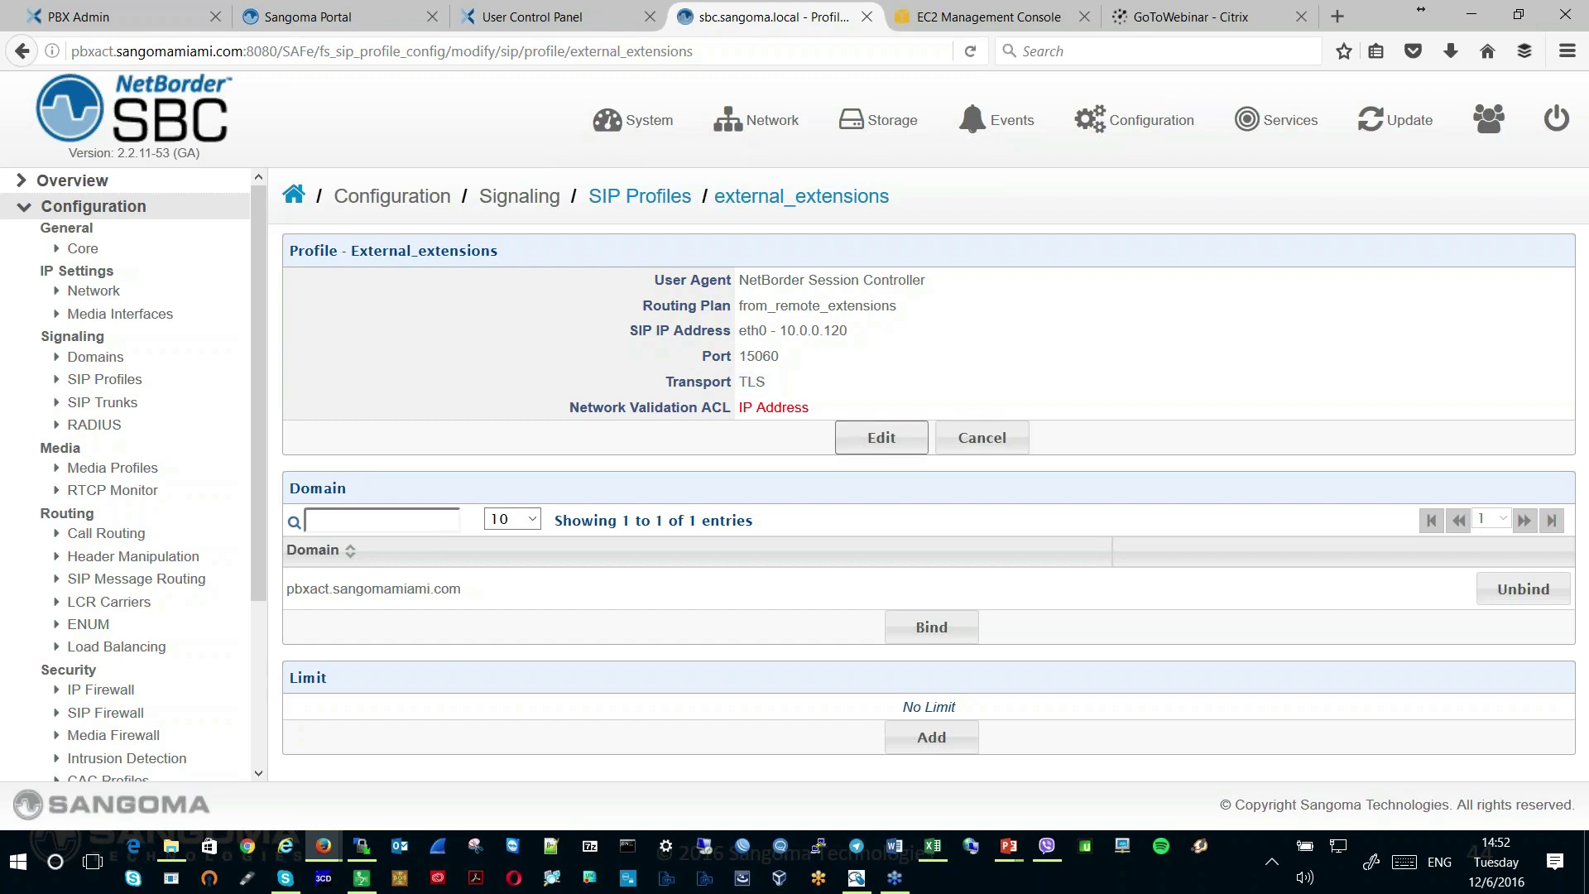
{"action": "left_click", "coordinate": [639, 201]}
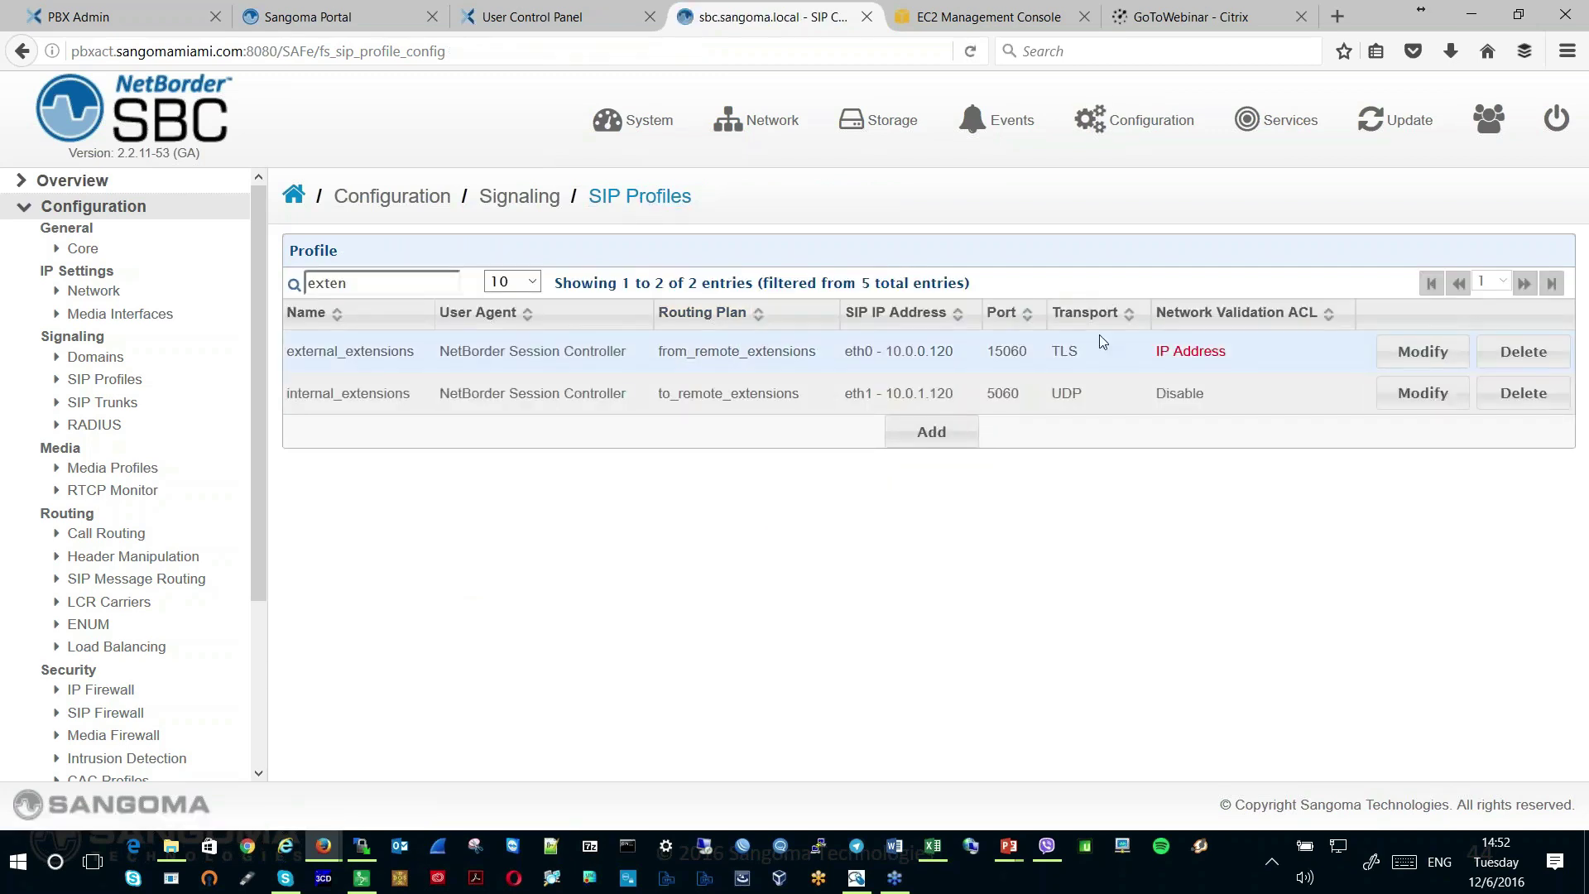
{"action": "left_click", "coordinate": [1411, 358]}
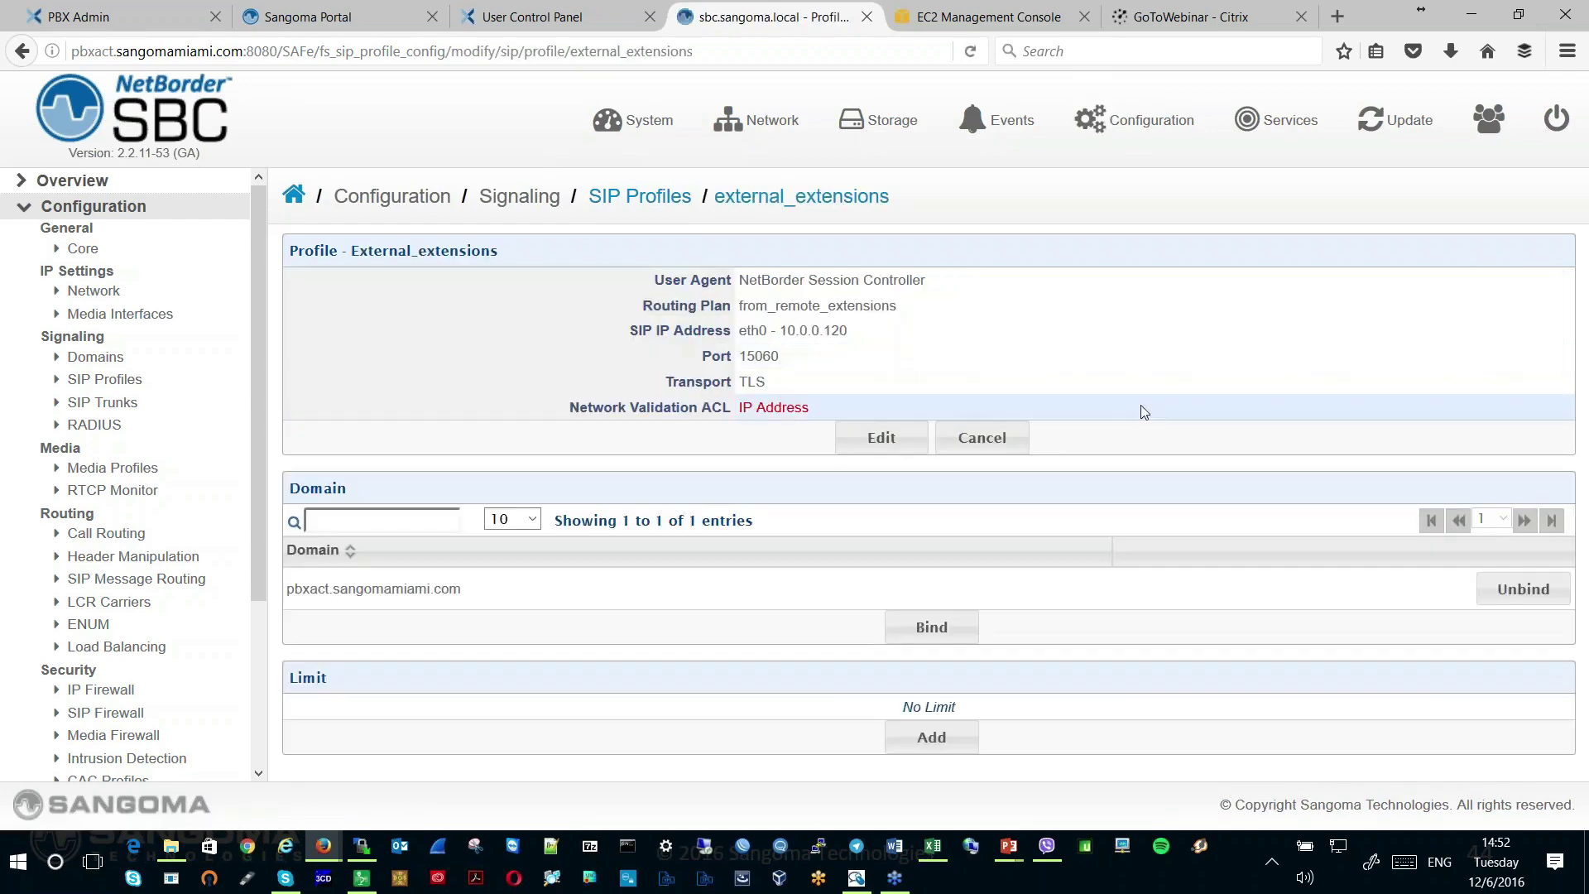
{"action": "left_click", "coordinate": [880, 438]}
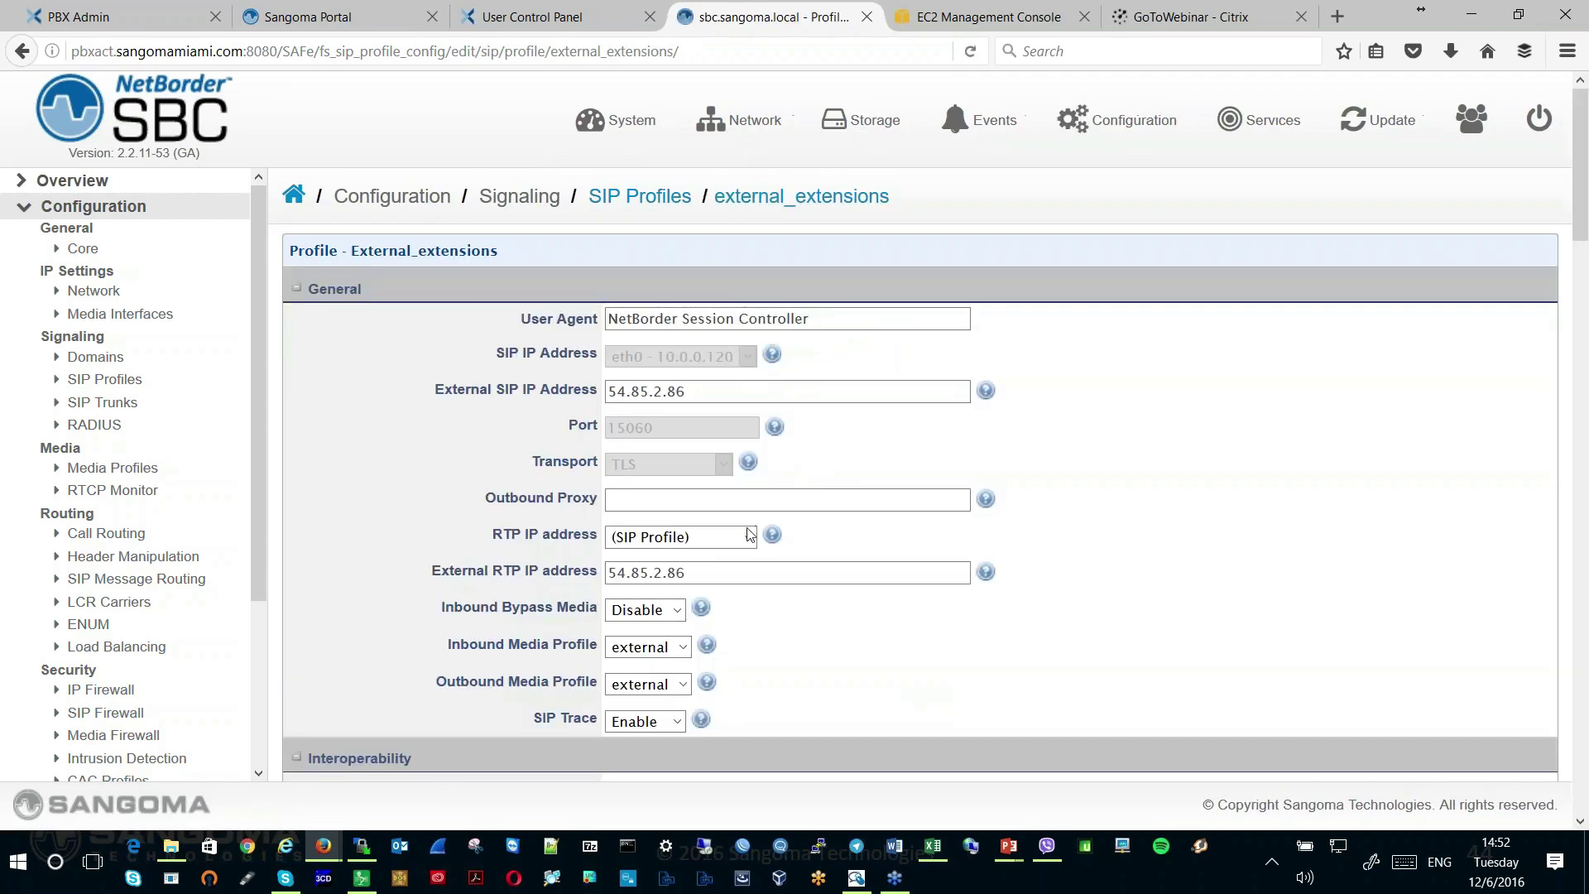
{"action": "scroll", "coordinate": [756, 526], "scroll_direction": "down", "scroll_amount": 20}
{"action": "scroll", "coordinate": [756, 527], "scroll_direction": "down", "scroll_amount": 15}
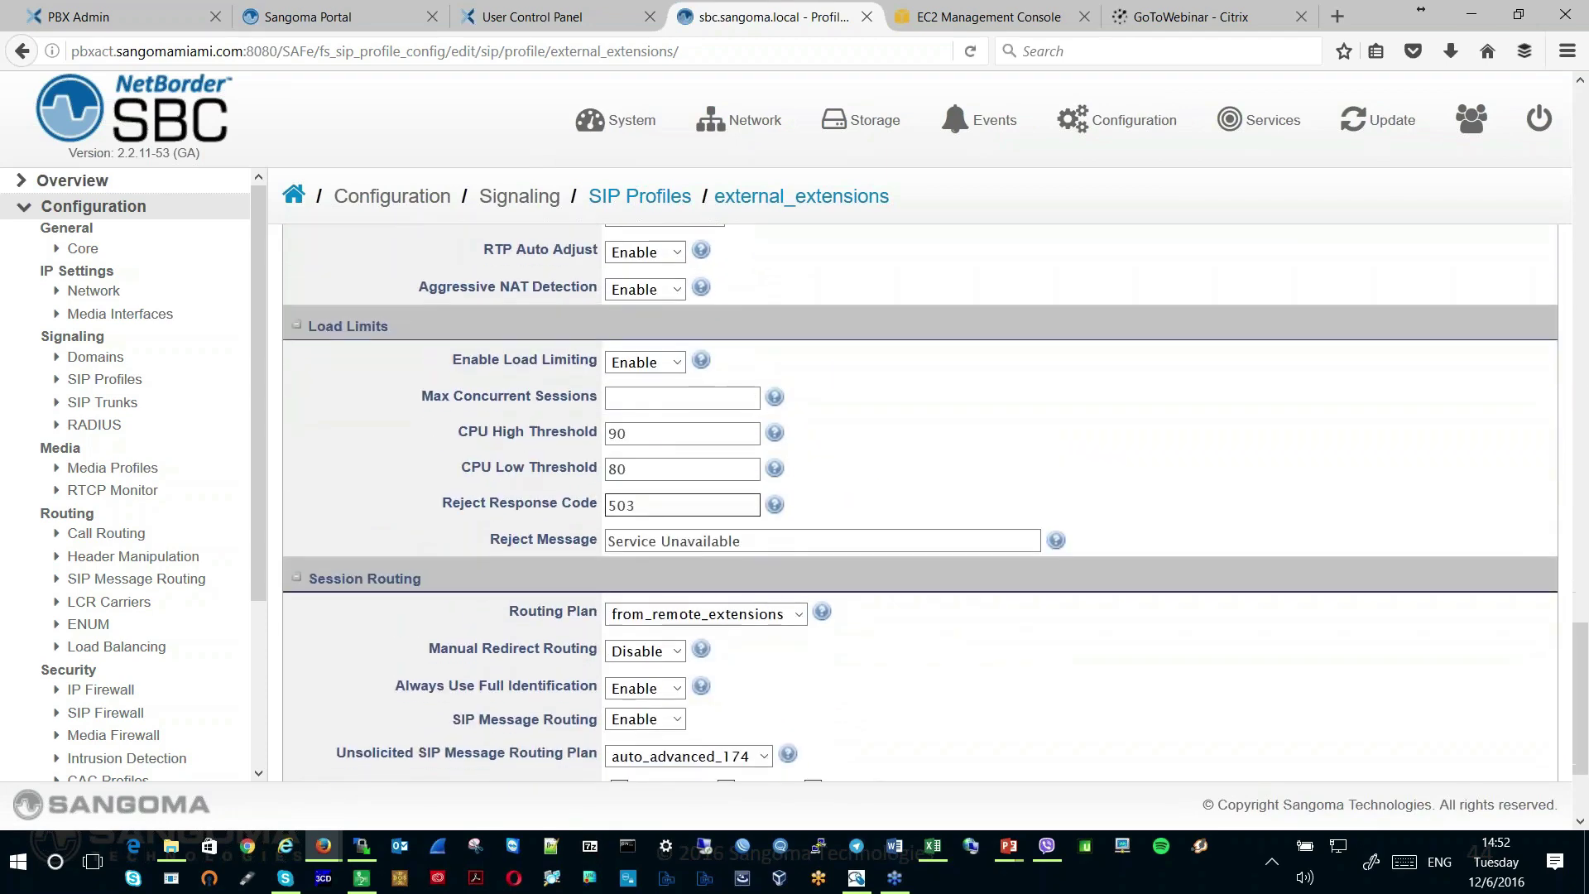
{"action": "scroll", "coordinate": [398, 480], "scroll_direction": "down", "scroll_amount": 3}
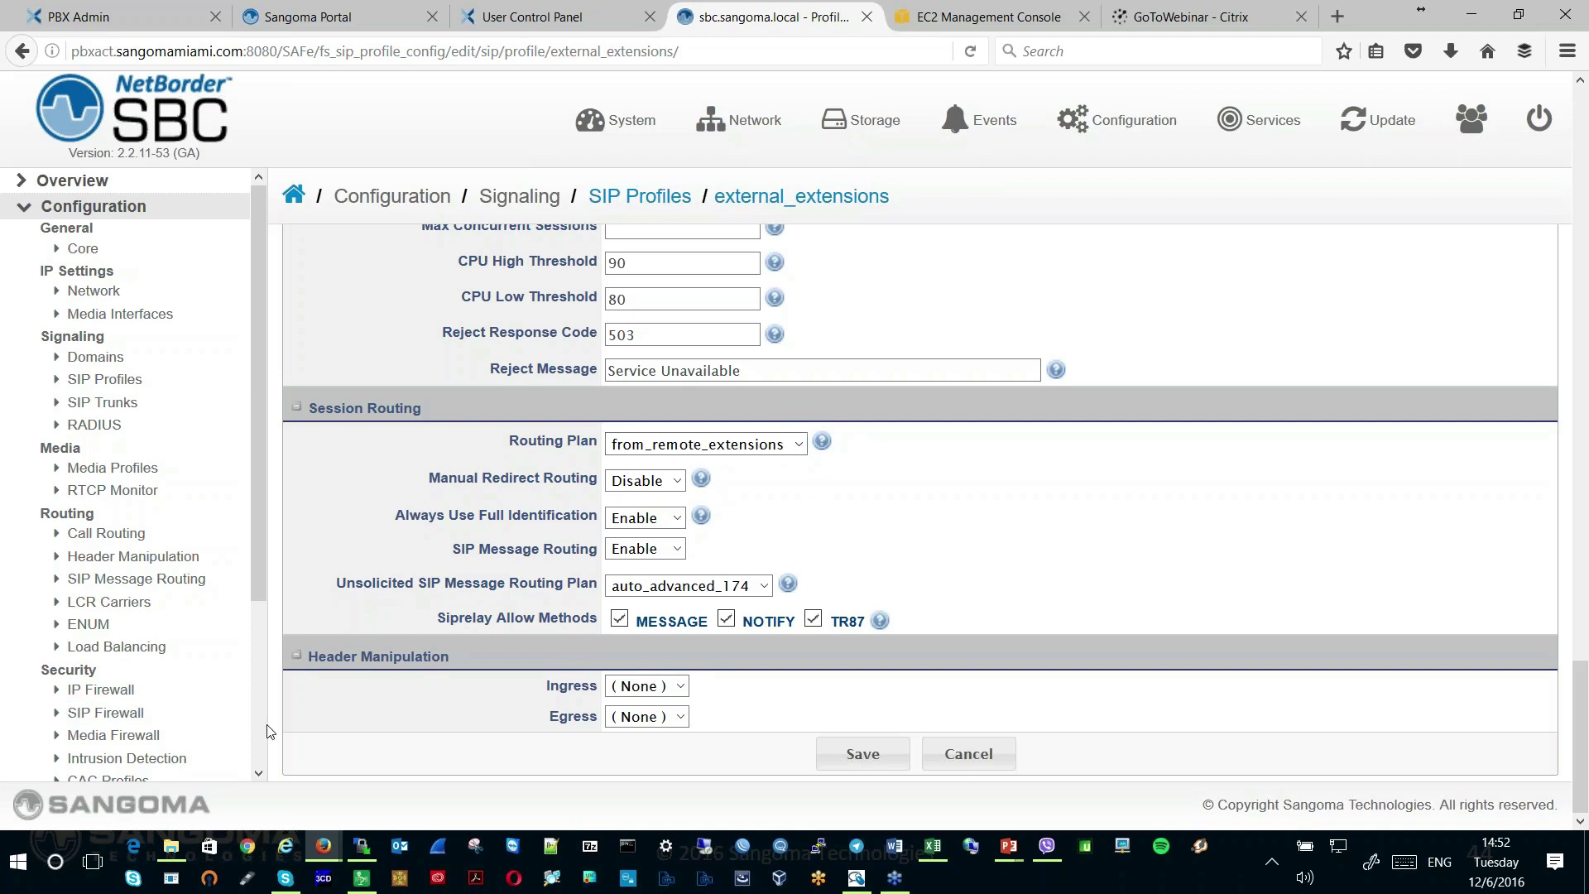
Open the from_remote_extensions plan in Call Routing and open its rule of rank 10 for editing
{"action": "scroll", "coordinate": [267, 731], "scroll_direction": "down", "scroll_amount": 5}
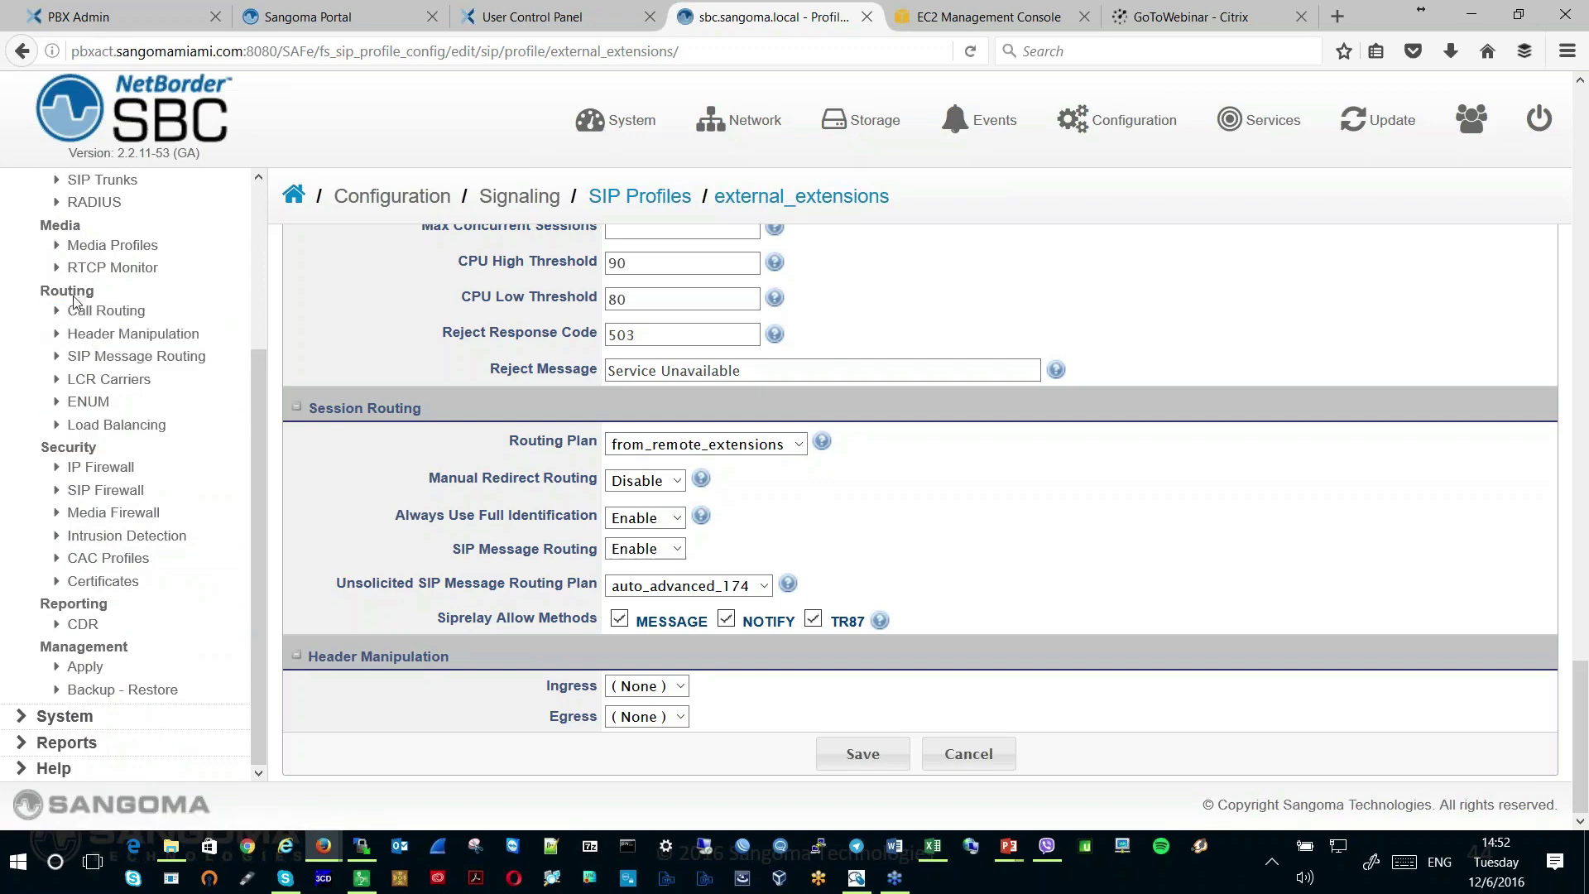
{"action": "left_click", "coordinate": [105, 317]}
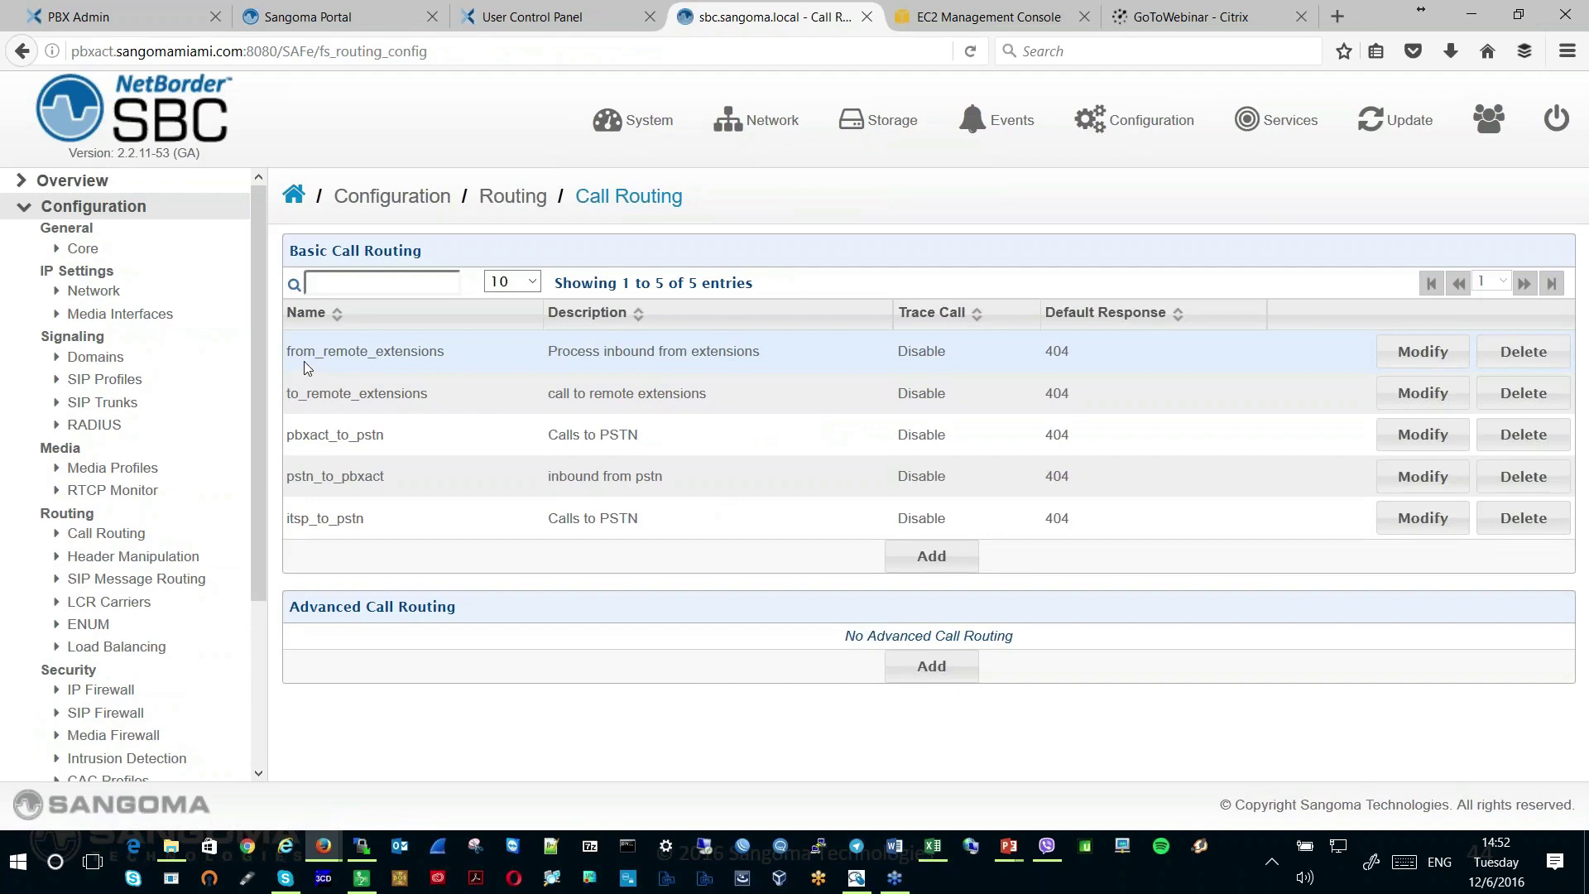
{"action": "left_click_drag", "start_coordinate": [309, 350], "coordinate": [460, 361]}
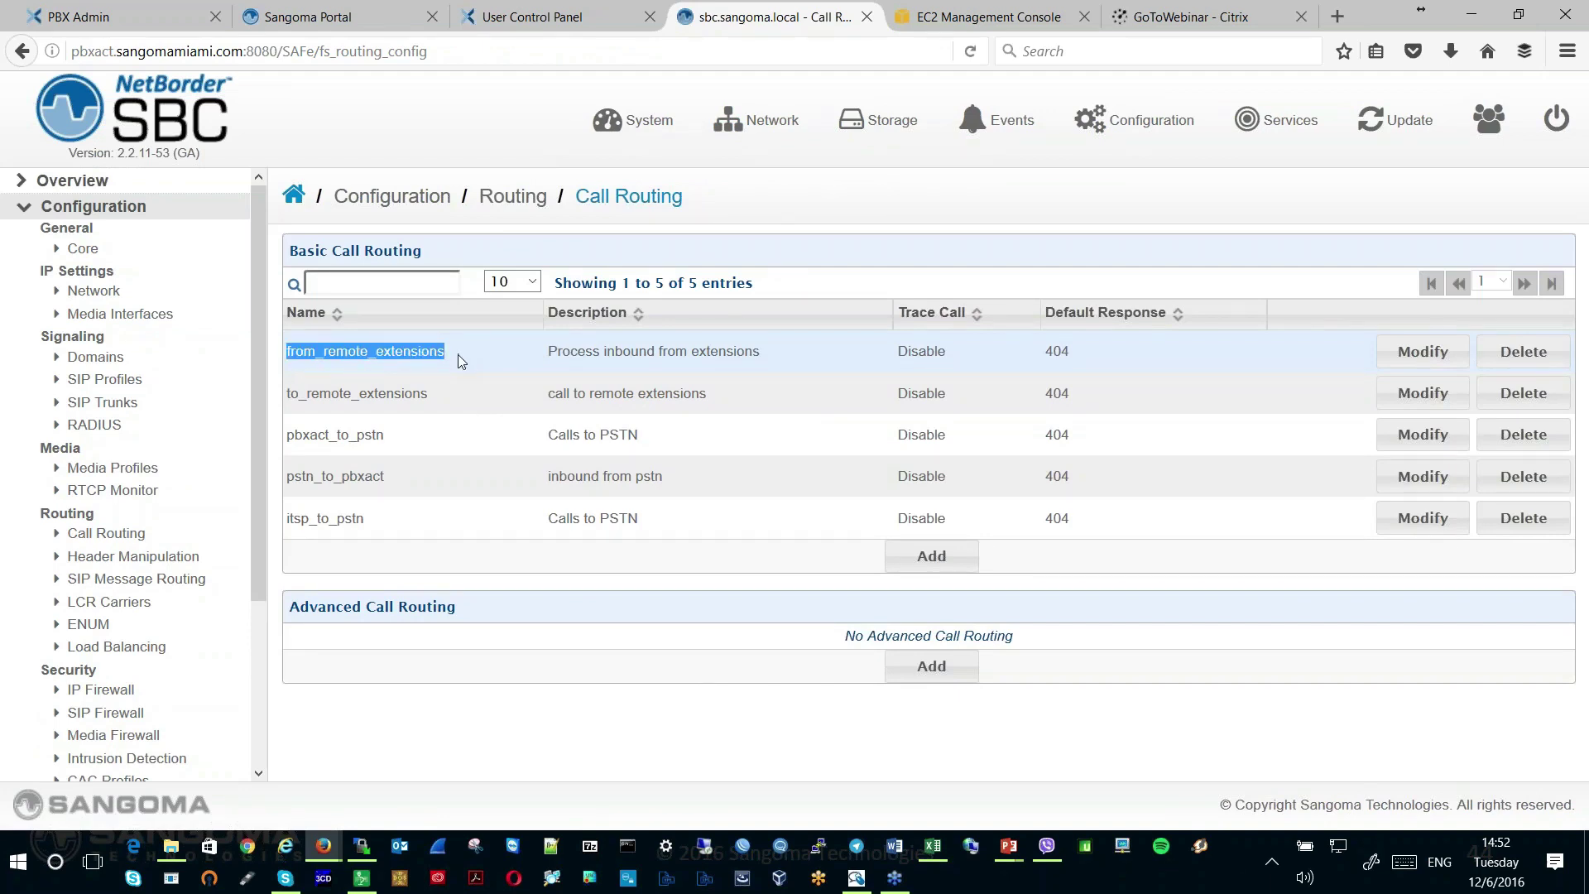
{"action": "left_click", "coordinate": [1422, 351]}
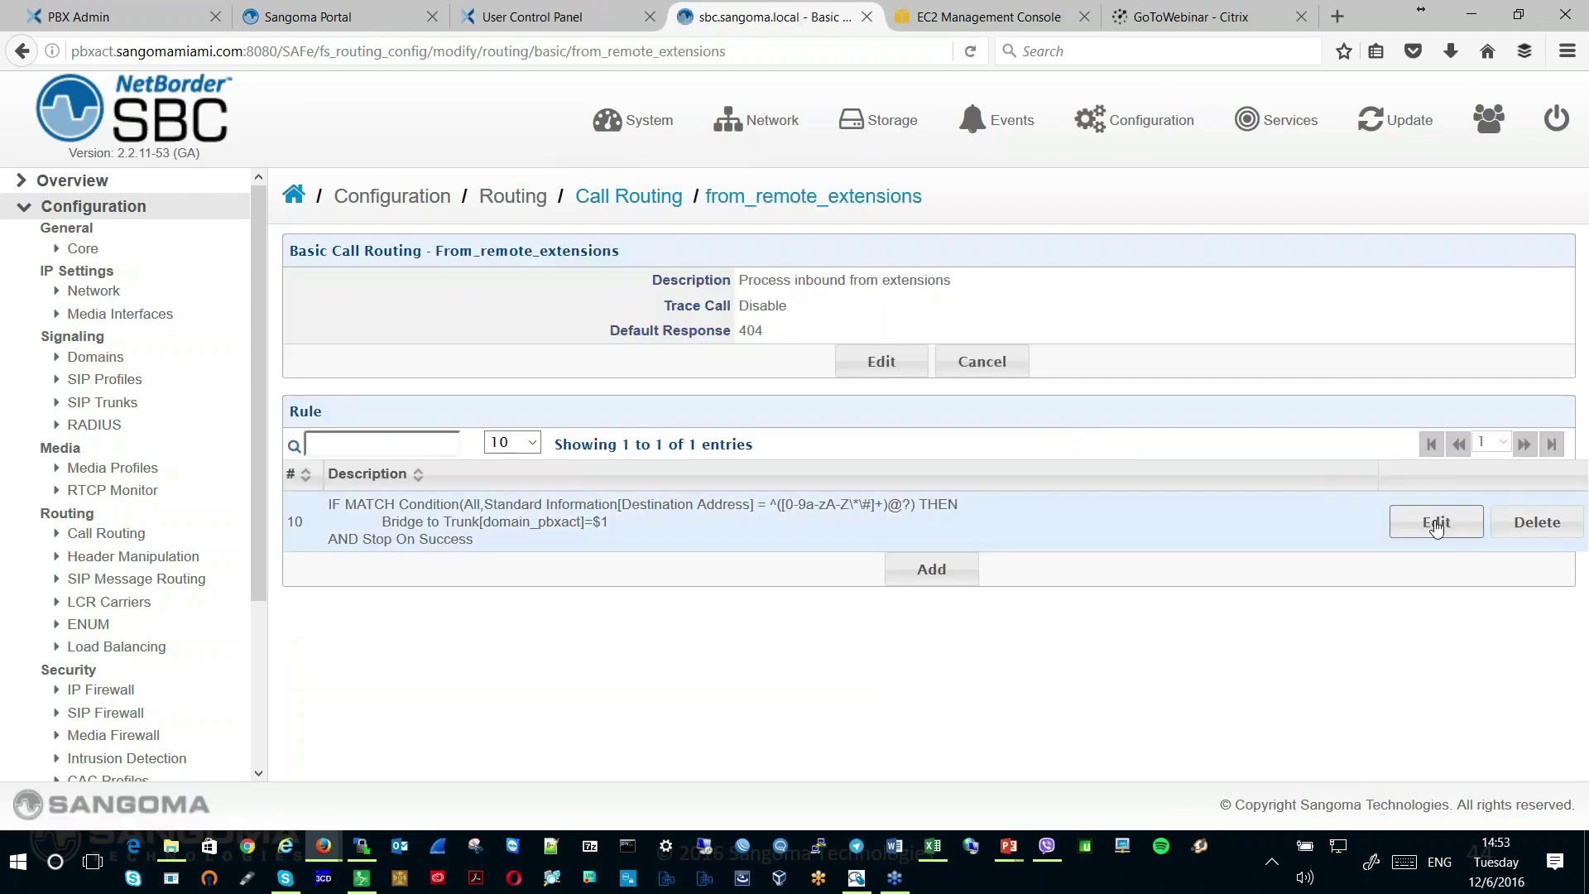
{"action": "left_click", "coordinate": [1436, 524]}
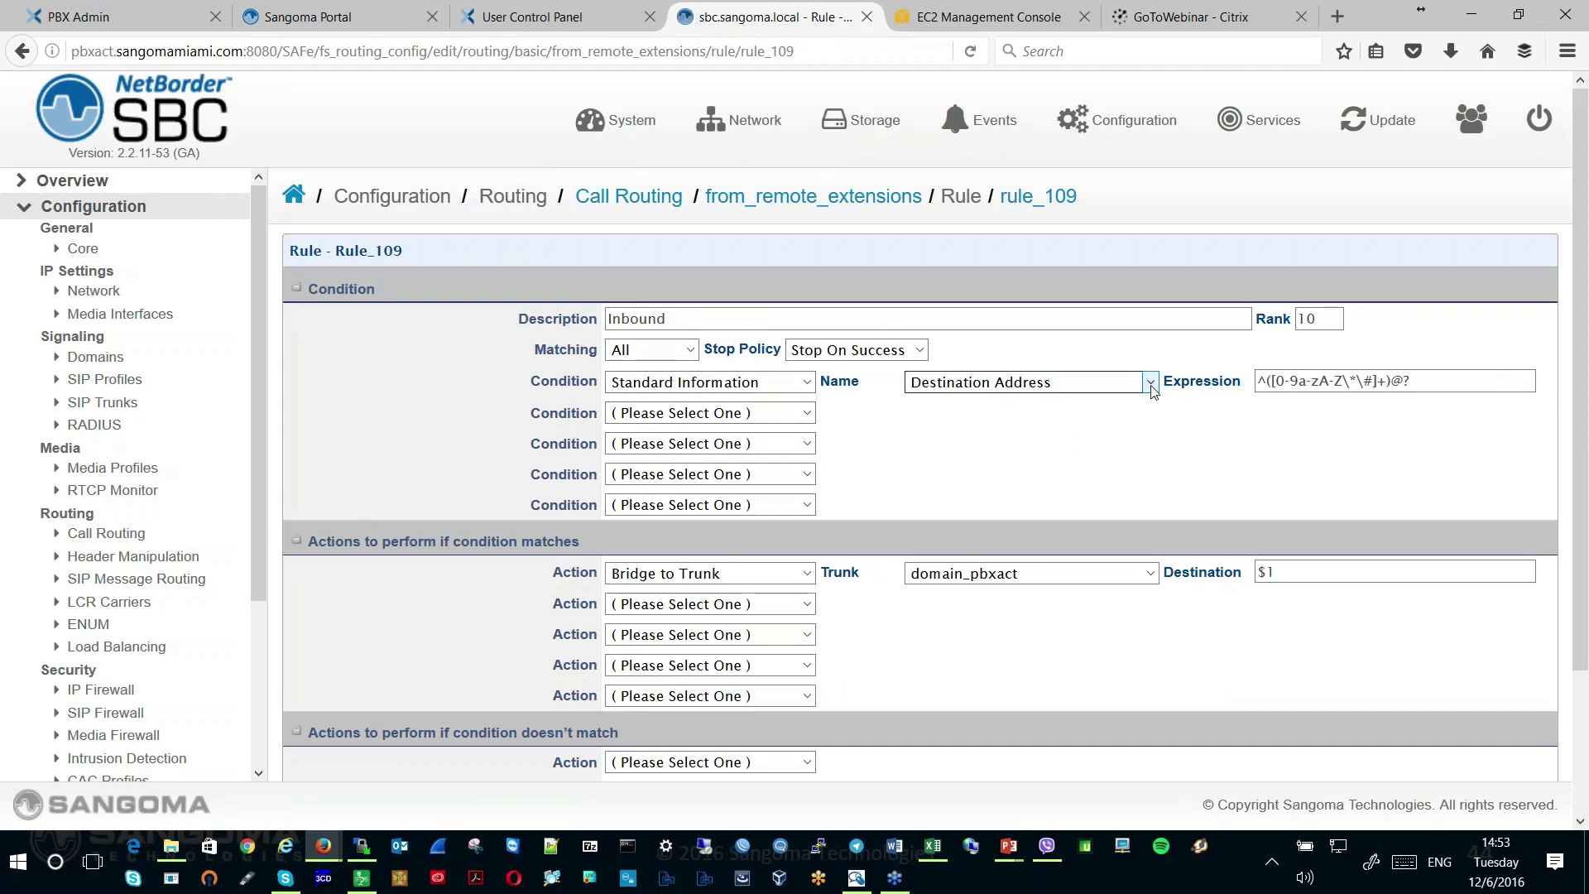
Examine the rule's Destination Address expression and its Bridge to Trunk action, and return to the Call Routing list without saving
{"action": "left_click", "coordinate": [1268, 380]}
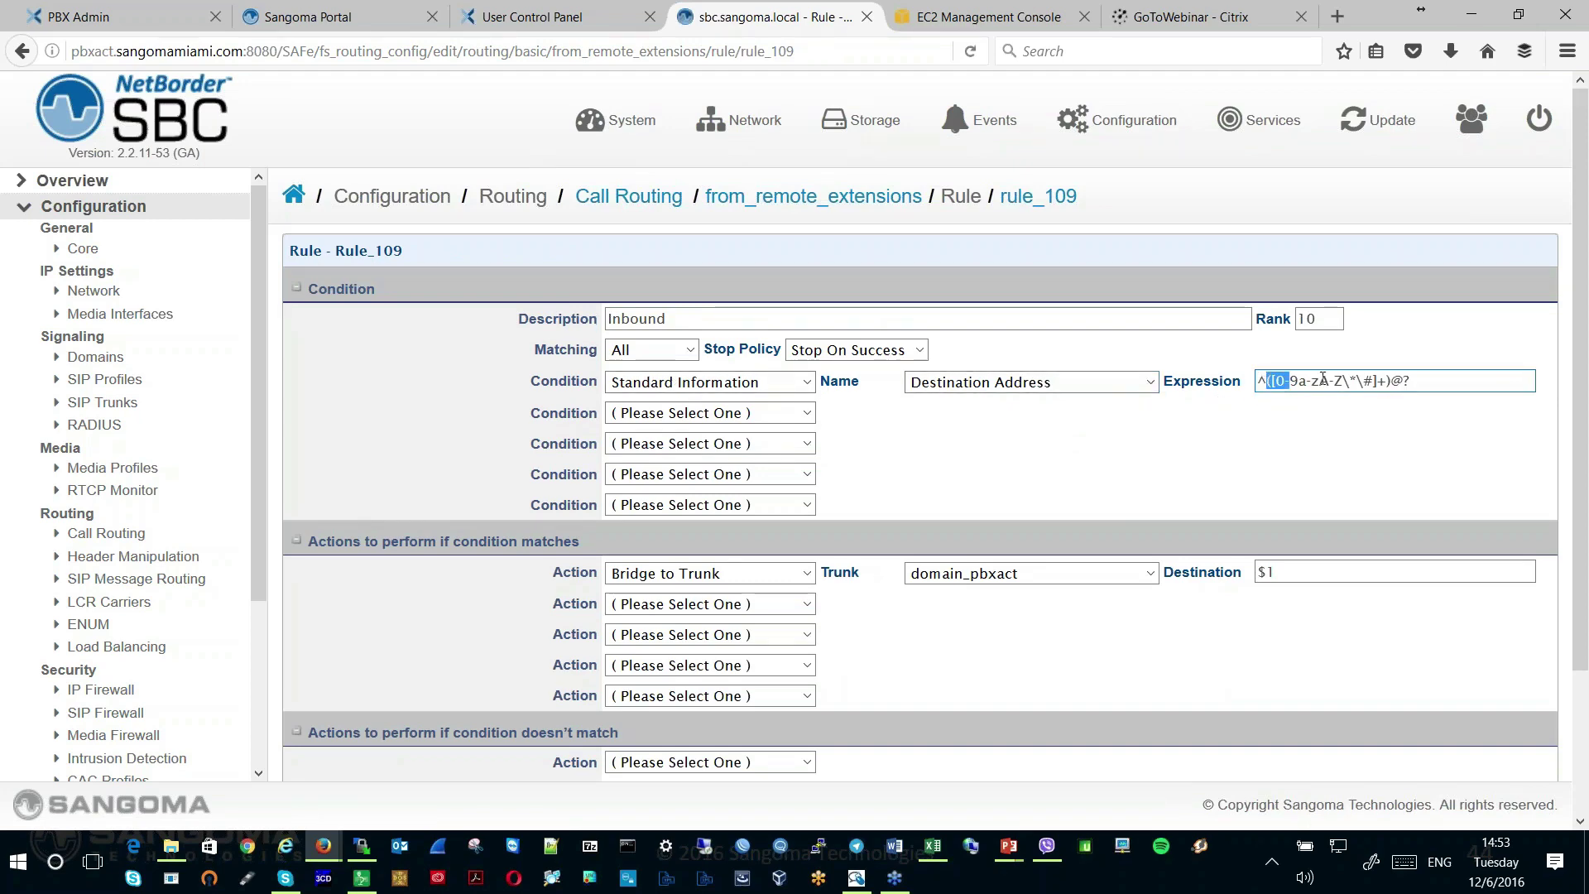
{"action": "type", "text": "("}
{"action": "left_click_drag", "start_coordinate": [1342, 380], "coordinate": [1441, 378]}
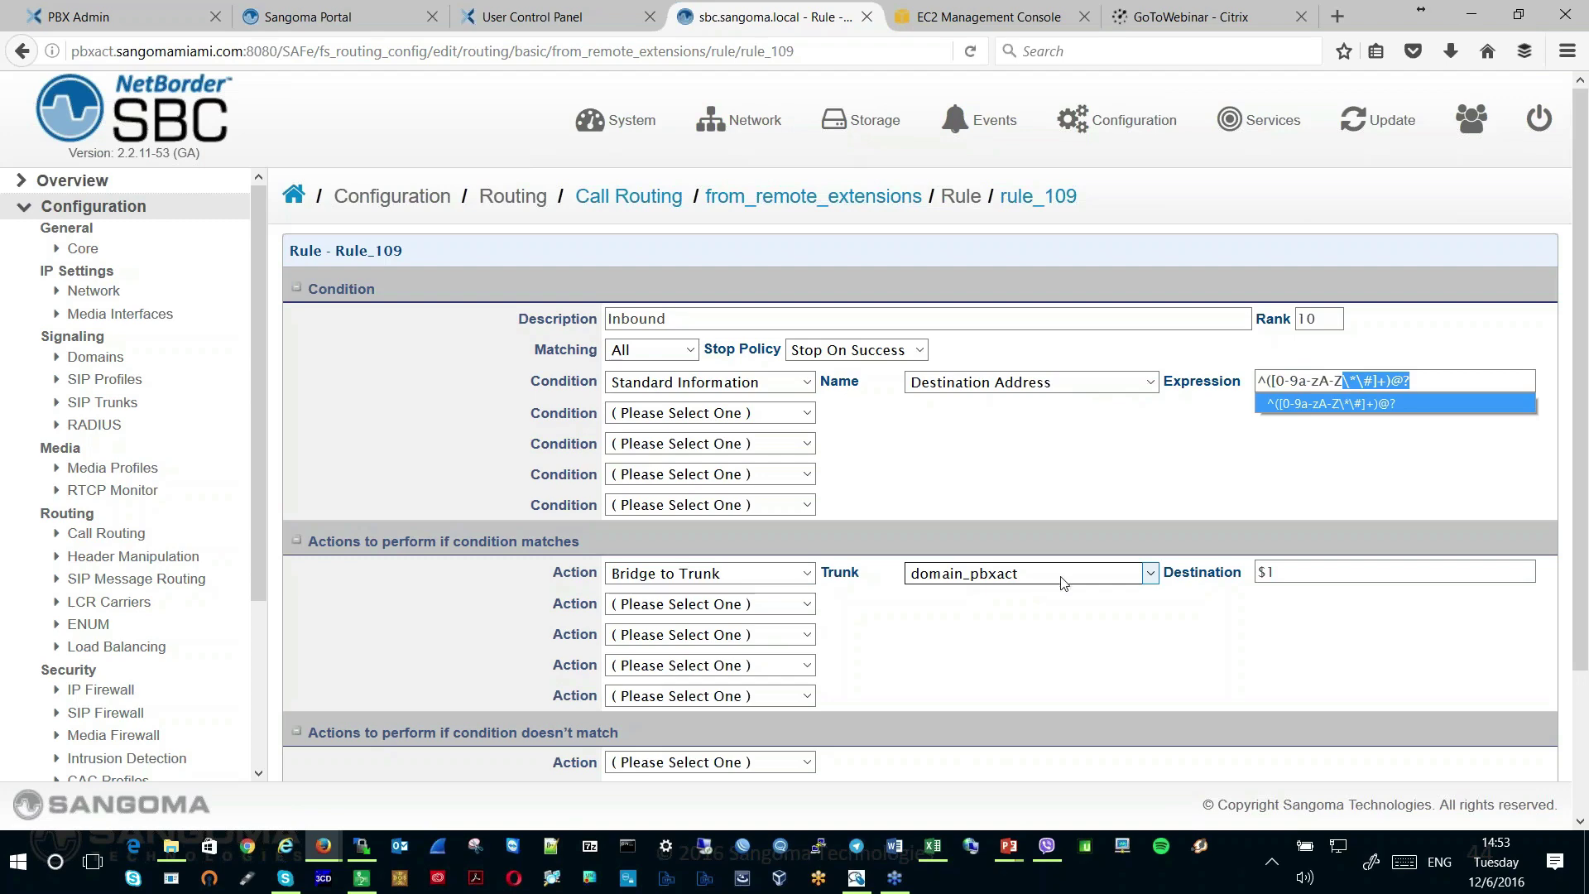
{"action": "left_click", "coordinate": [1296, 571]}
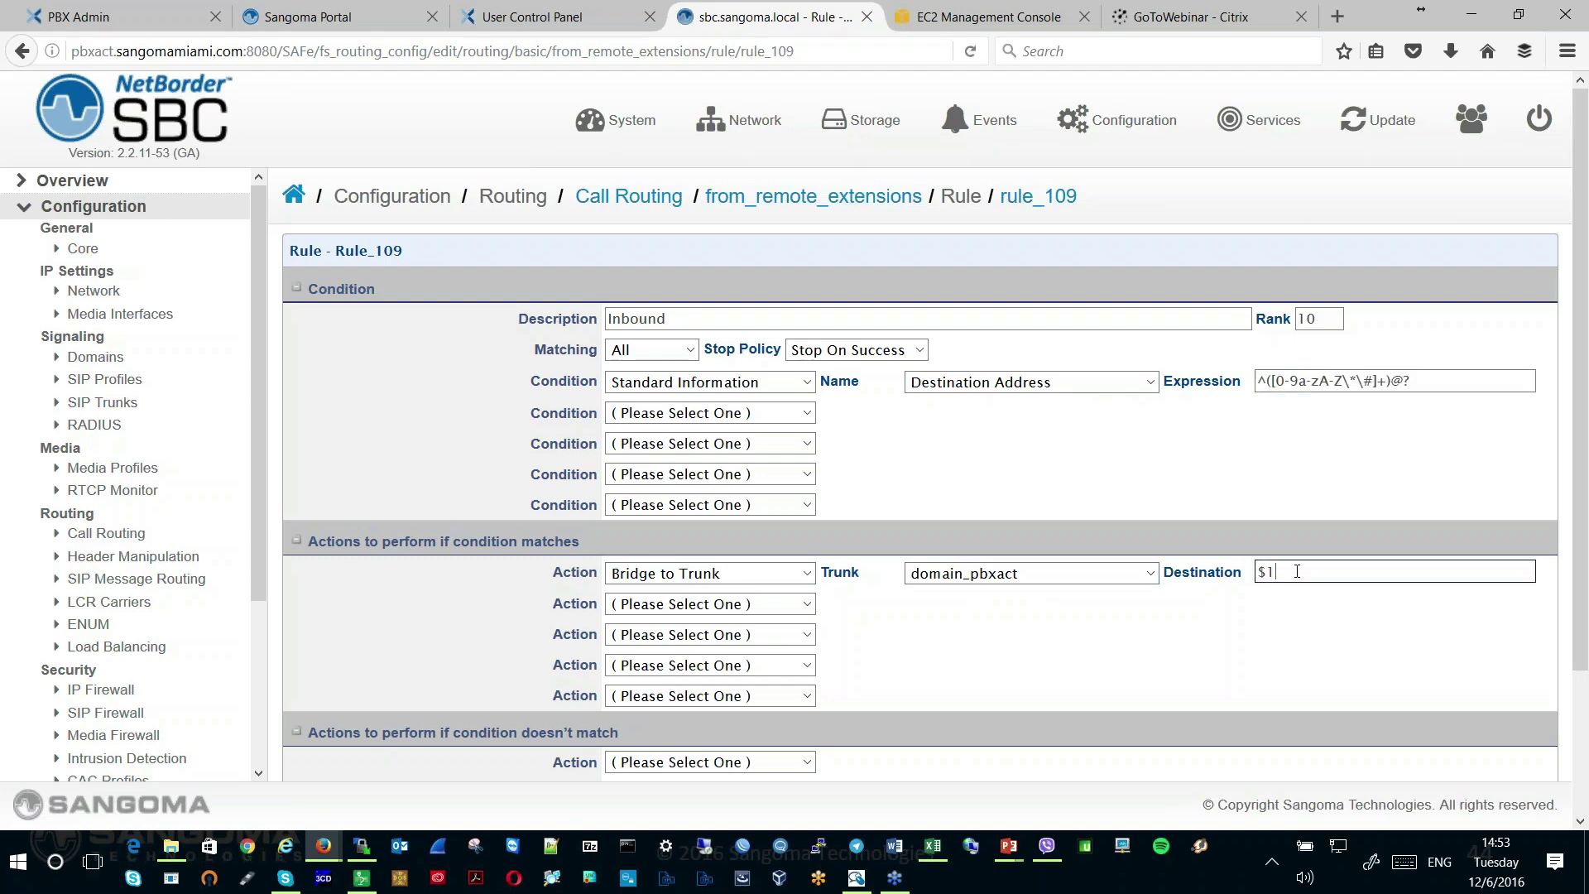
{"action": "left_click", "coordinate": [814, 580]}
{"action": "left_click", "coordinate": [817, 586]}
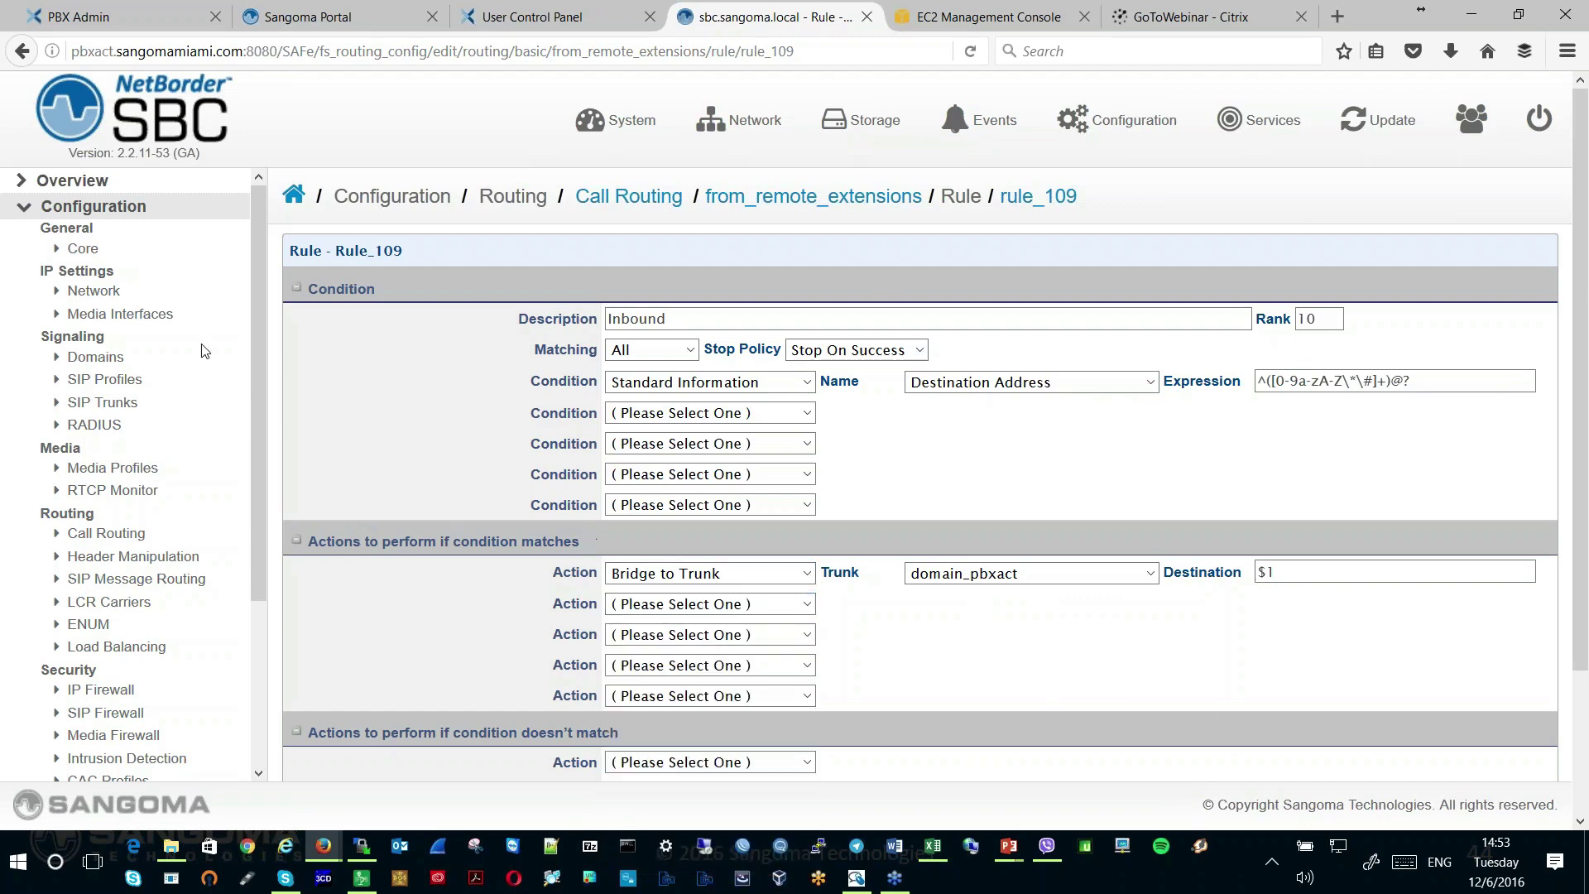
{"action": "left_click", "coordinate": [113, 538]}
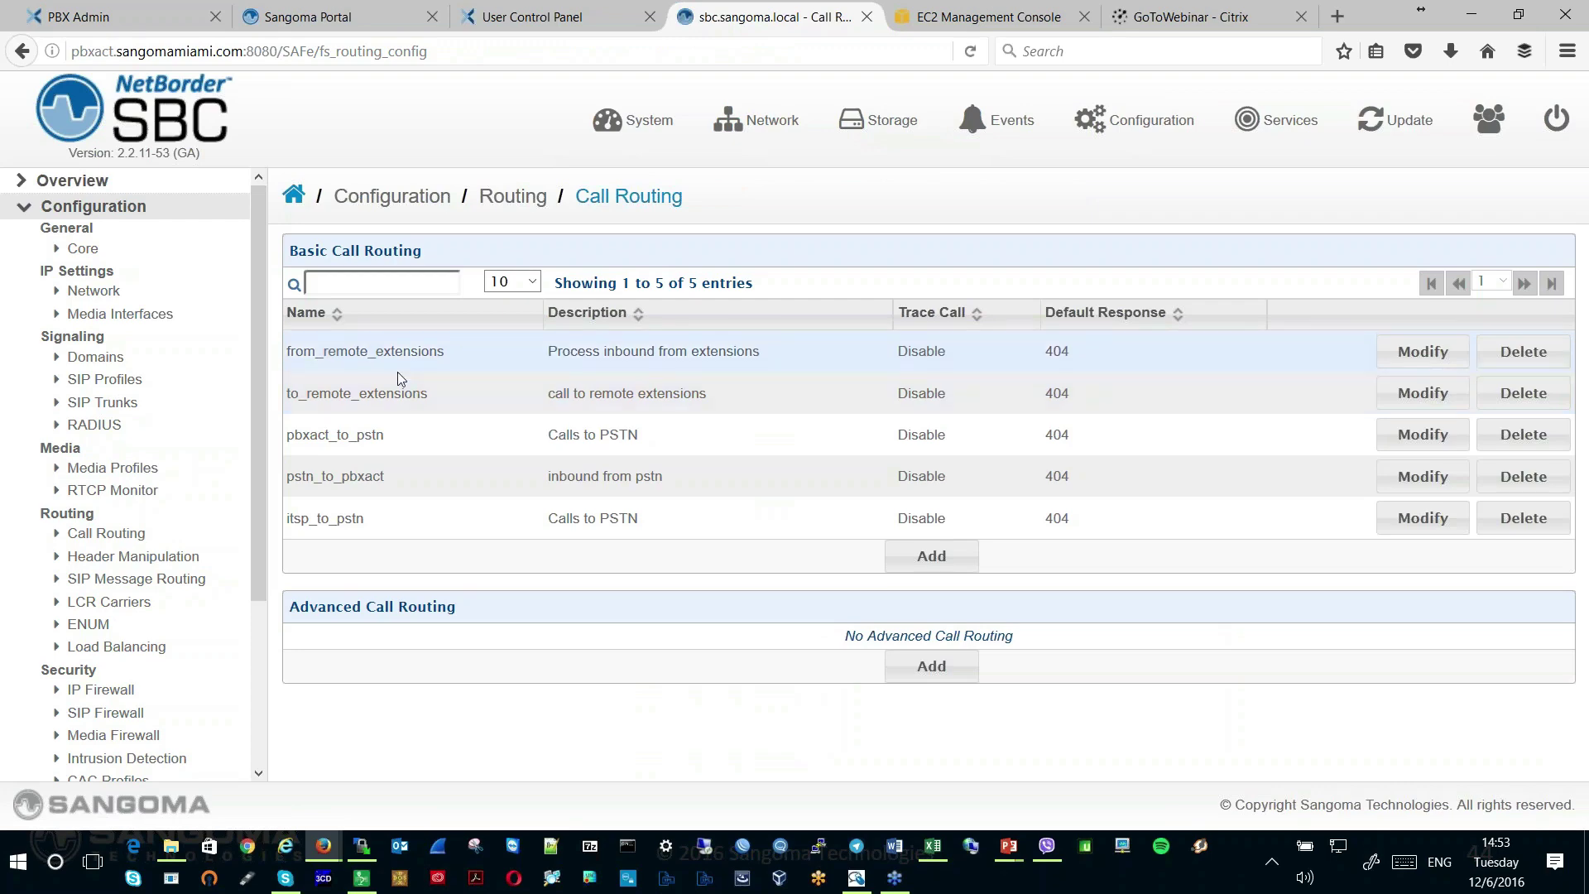
Switch to the PowerPoint slide show and review the Call Routing slide about the to_remote_extensions dial plan
{"action": "key", "text": "alt+Tab"}
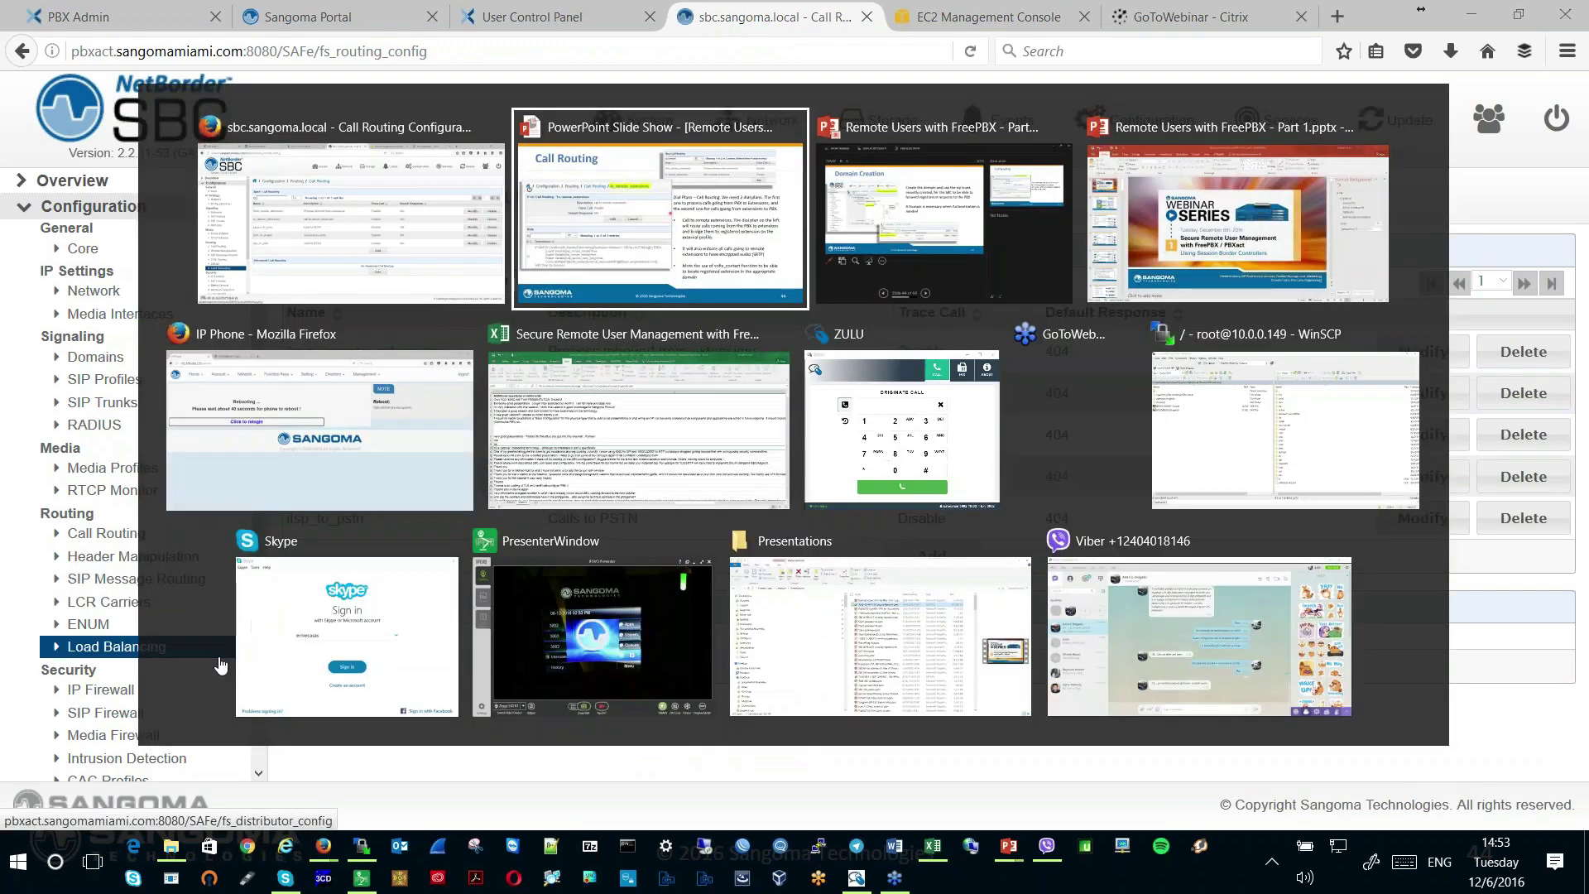
{"action": "key", "text": "alt+Tab"}
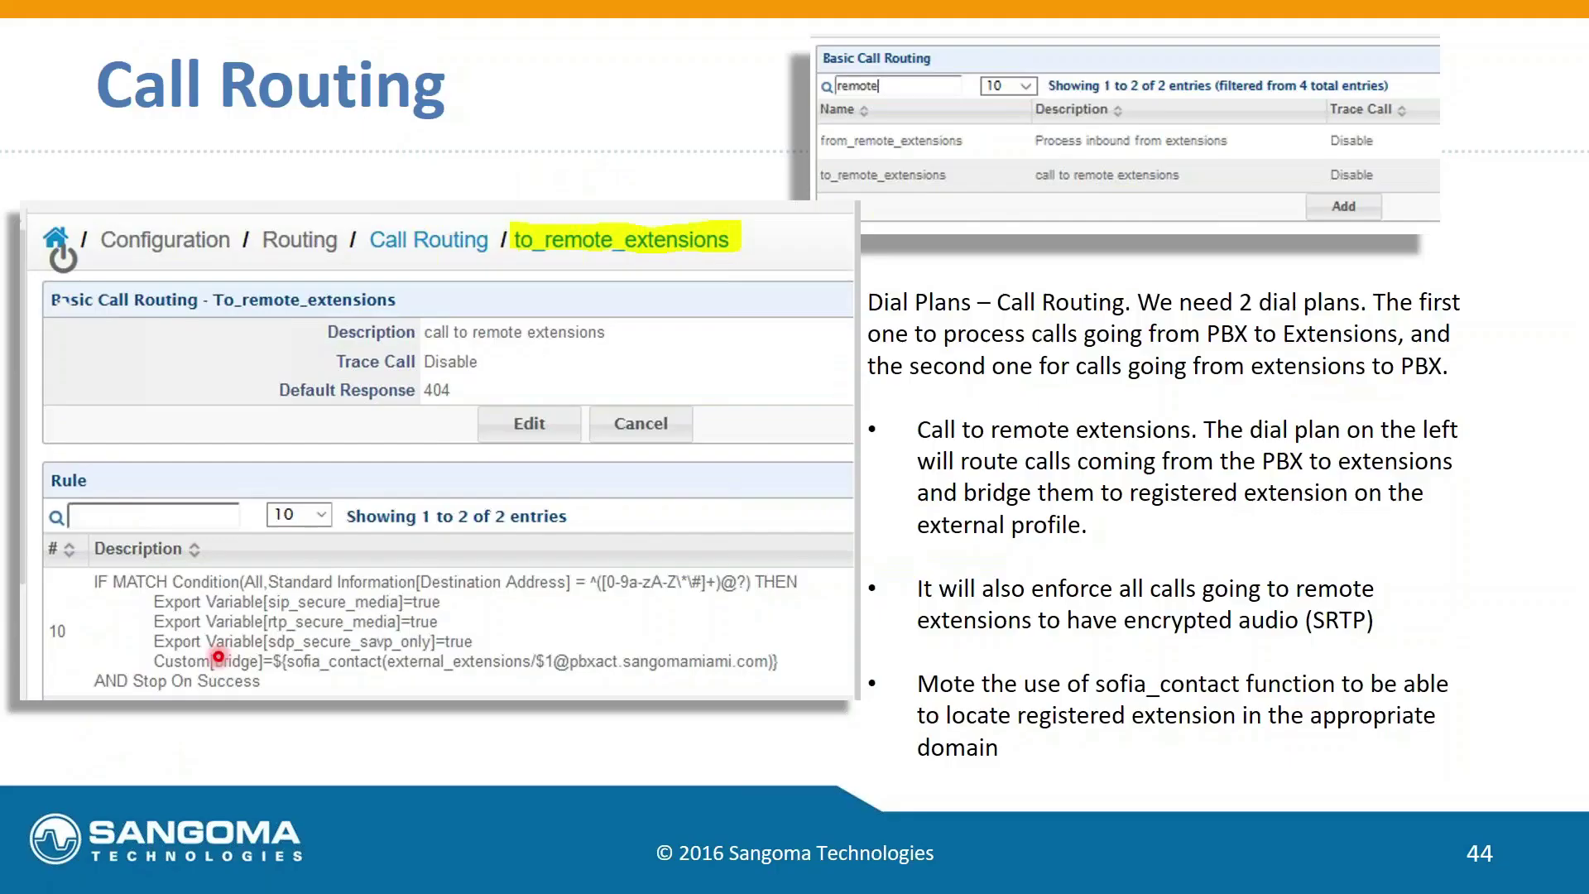
{"action": "key", "text": "alt+Tab"}
{"action": "key", "text": "alt+Tab"}
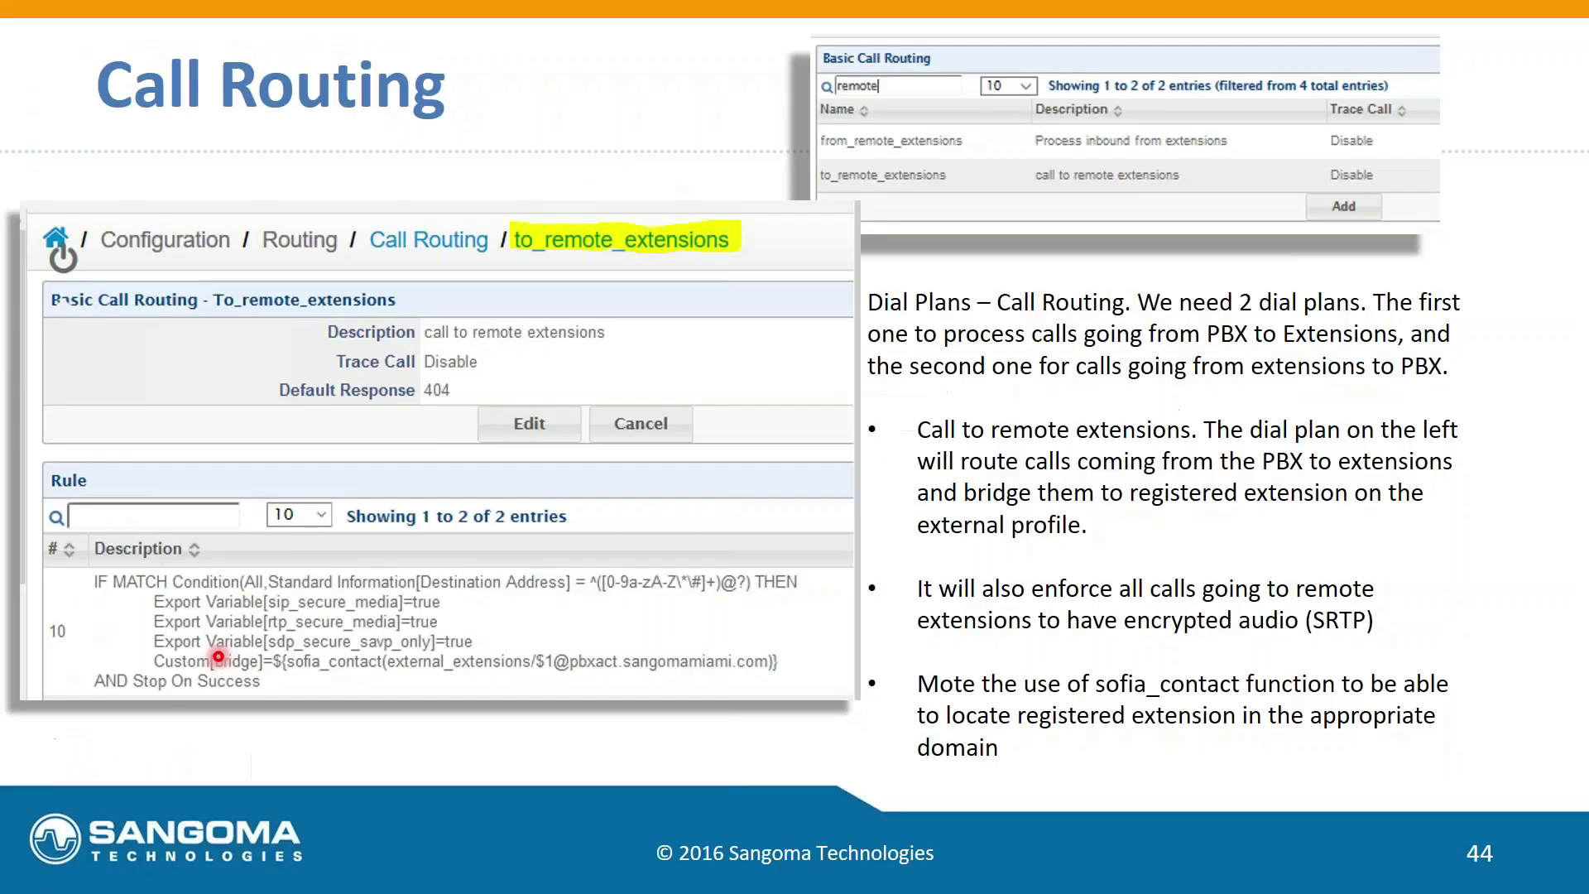
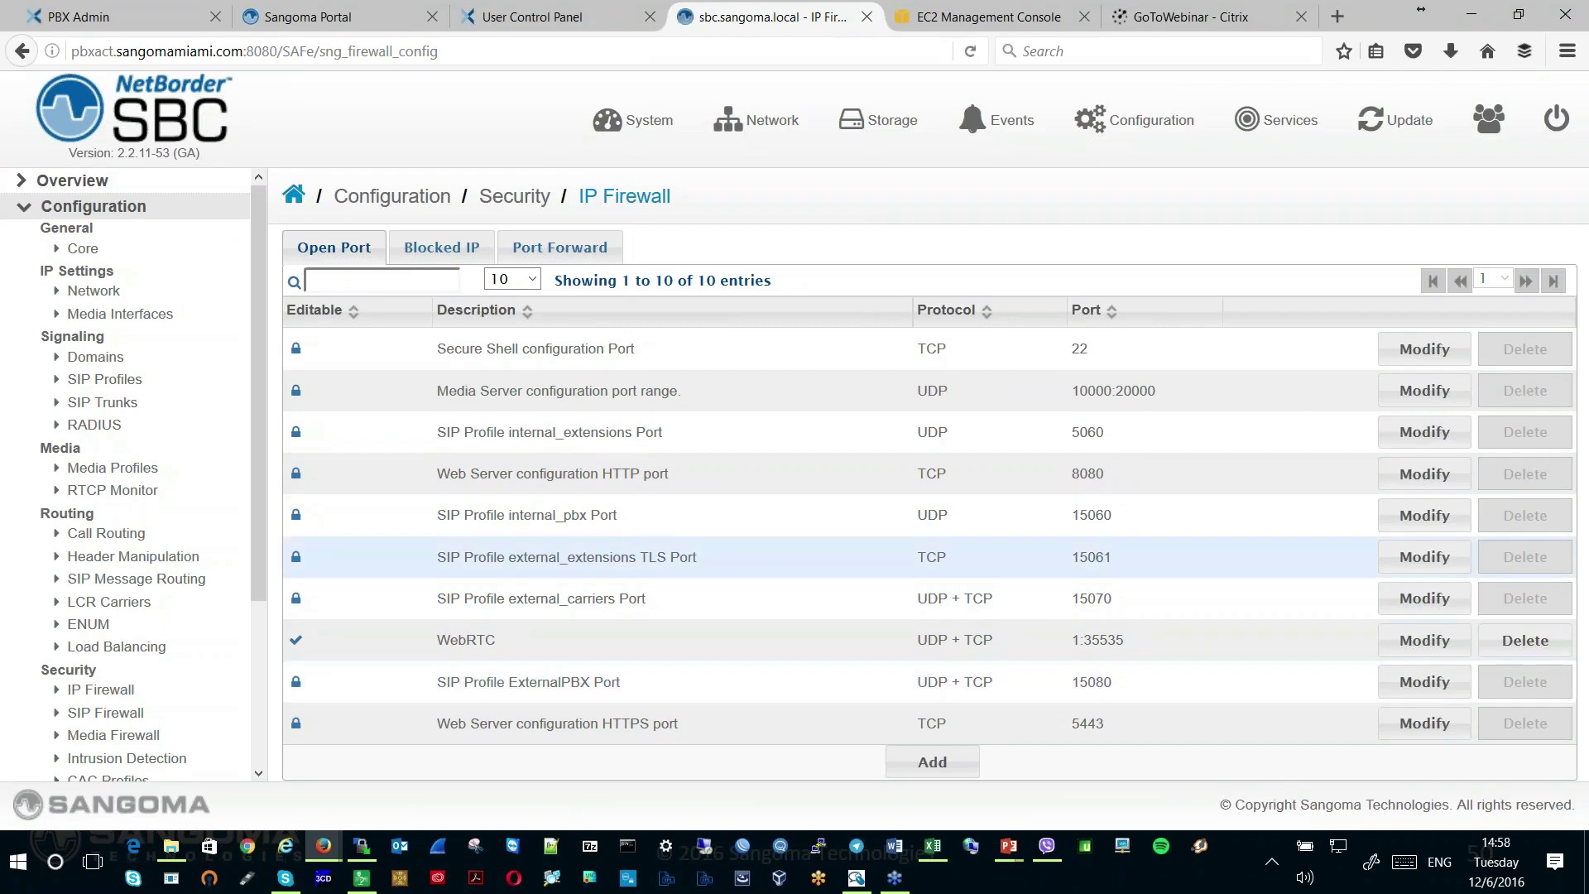
Open the IP Firewall's open-port rule for the Web Server HTTP port and check the address on its White List
{"action": "left_click", "coordinate": [1420, 480]}
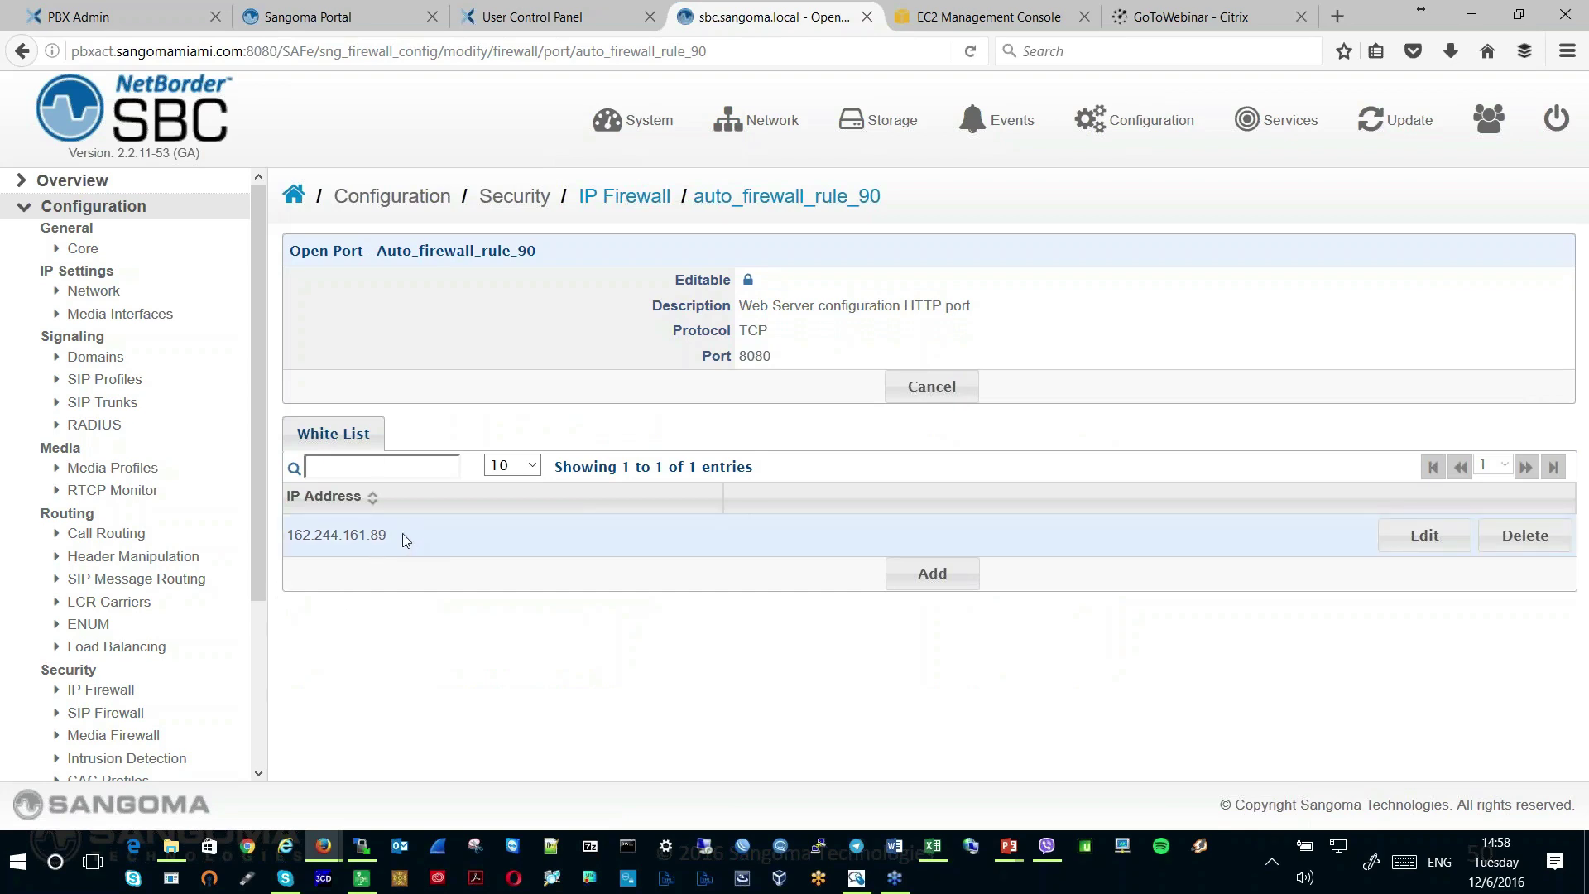
{"action": "left_click_drag", "start_coordinate": [407, 539], "coordinate": [287, 551]}
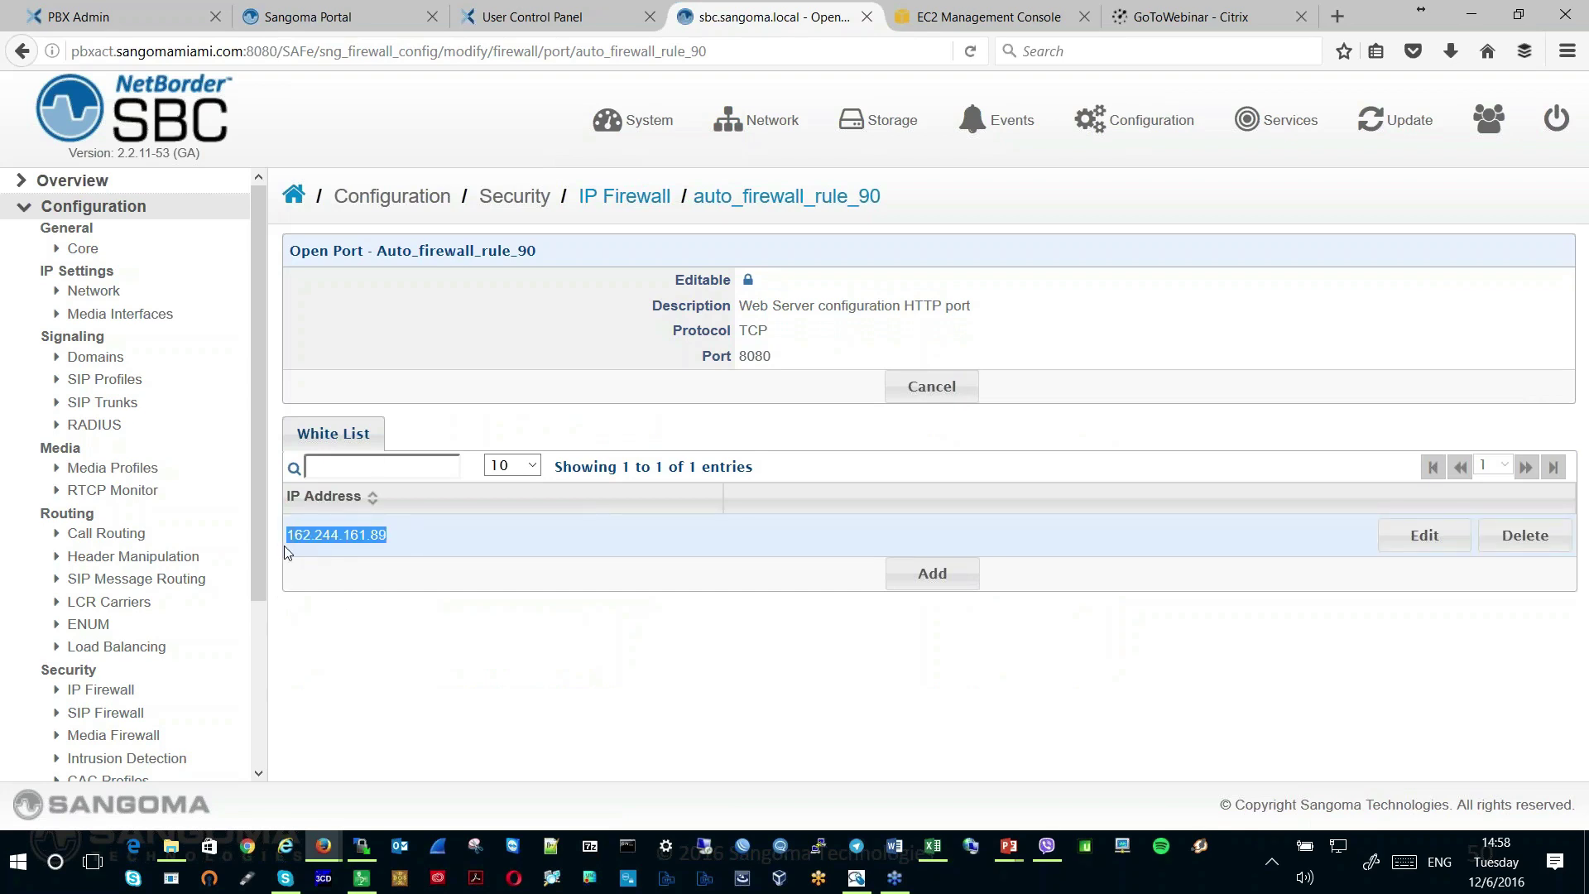
{"action": "left_click_drag", "start_coordinate": [321, 566], "coordinate": [280, 542]}
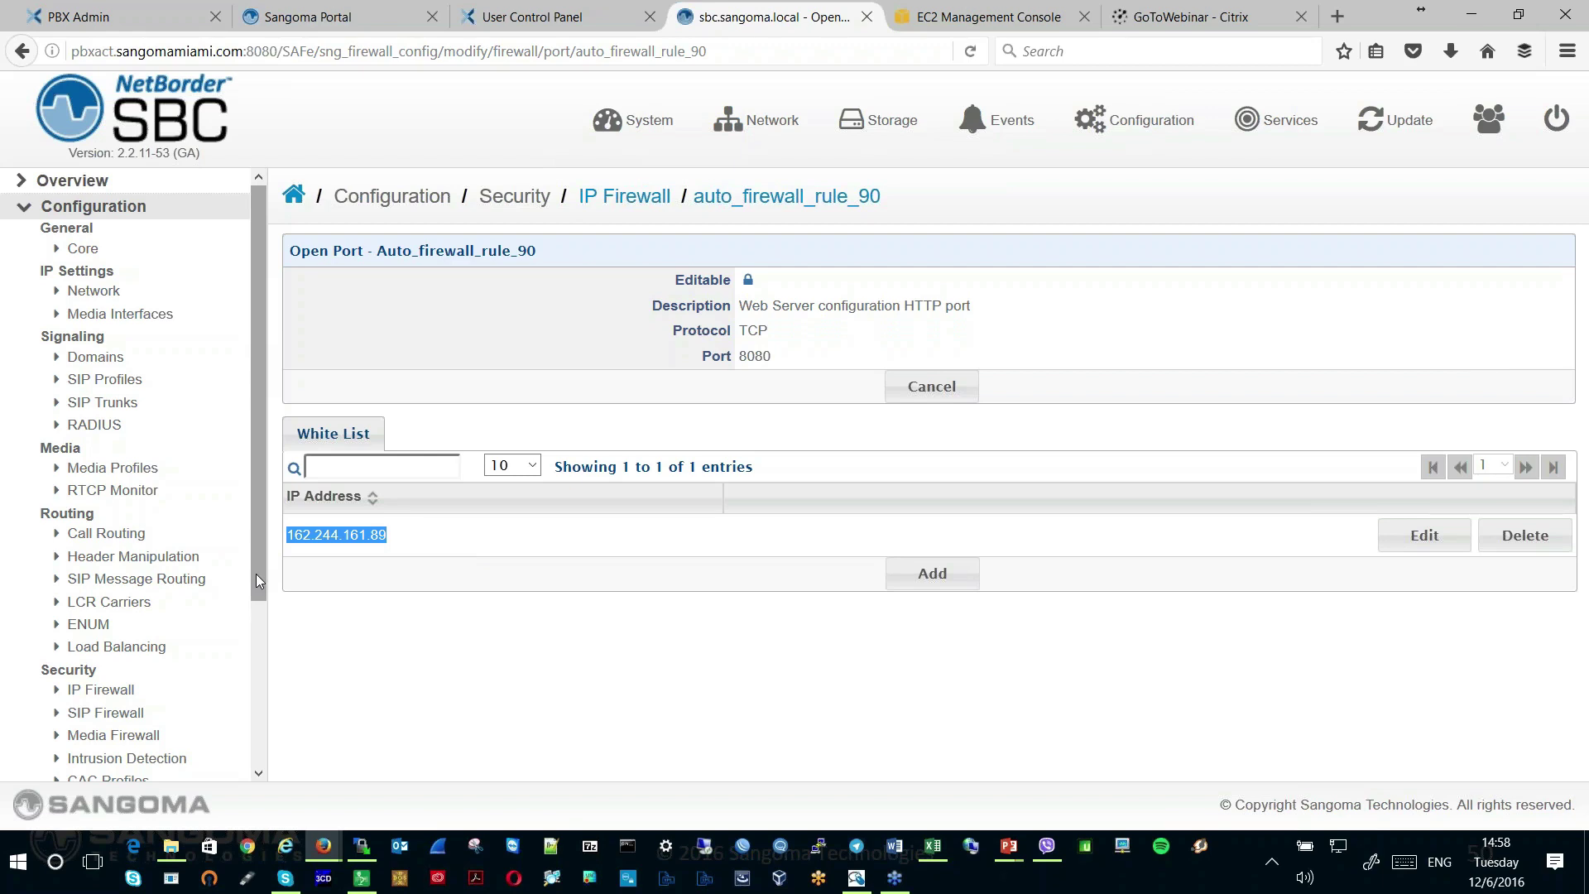
{"action": "mouse_move", "coordinate": [256, 574]}
{"action": "left_mouse_down"}
{"action": "mouse_move", "coordinate": [261, 613]}
{"action": "mouse_move", "coordinate": [257, 569]}
{"action": "left_mouse_up"}
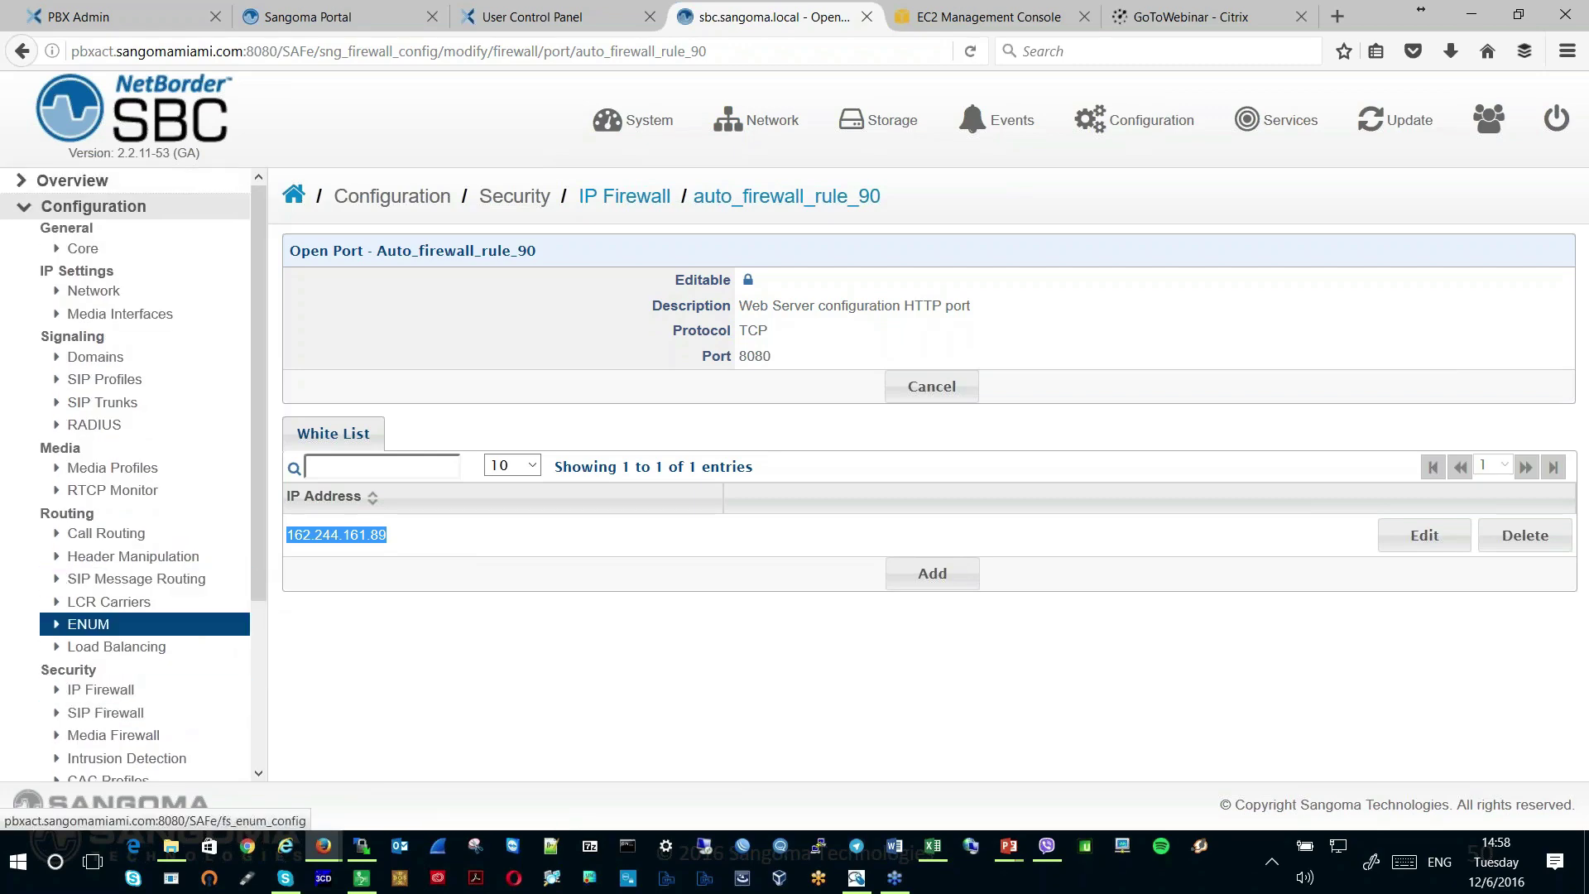
Switch to the PowerPoint slide show and advance to the slide titled What we are going to test
{"action": "key", "text": "alt+Tab"}
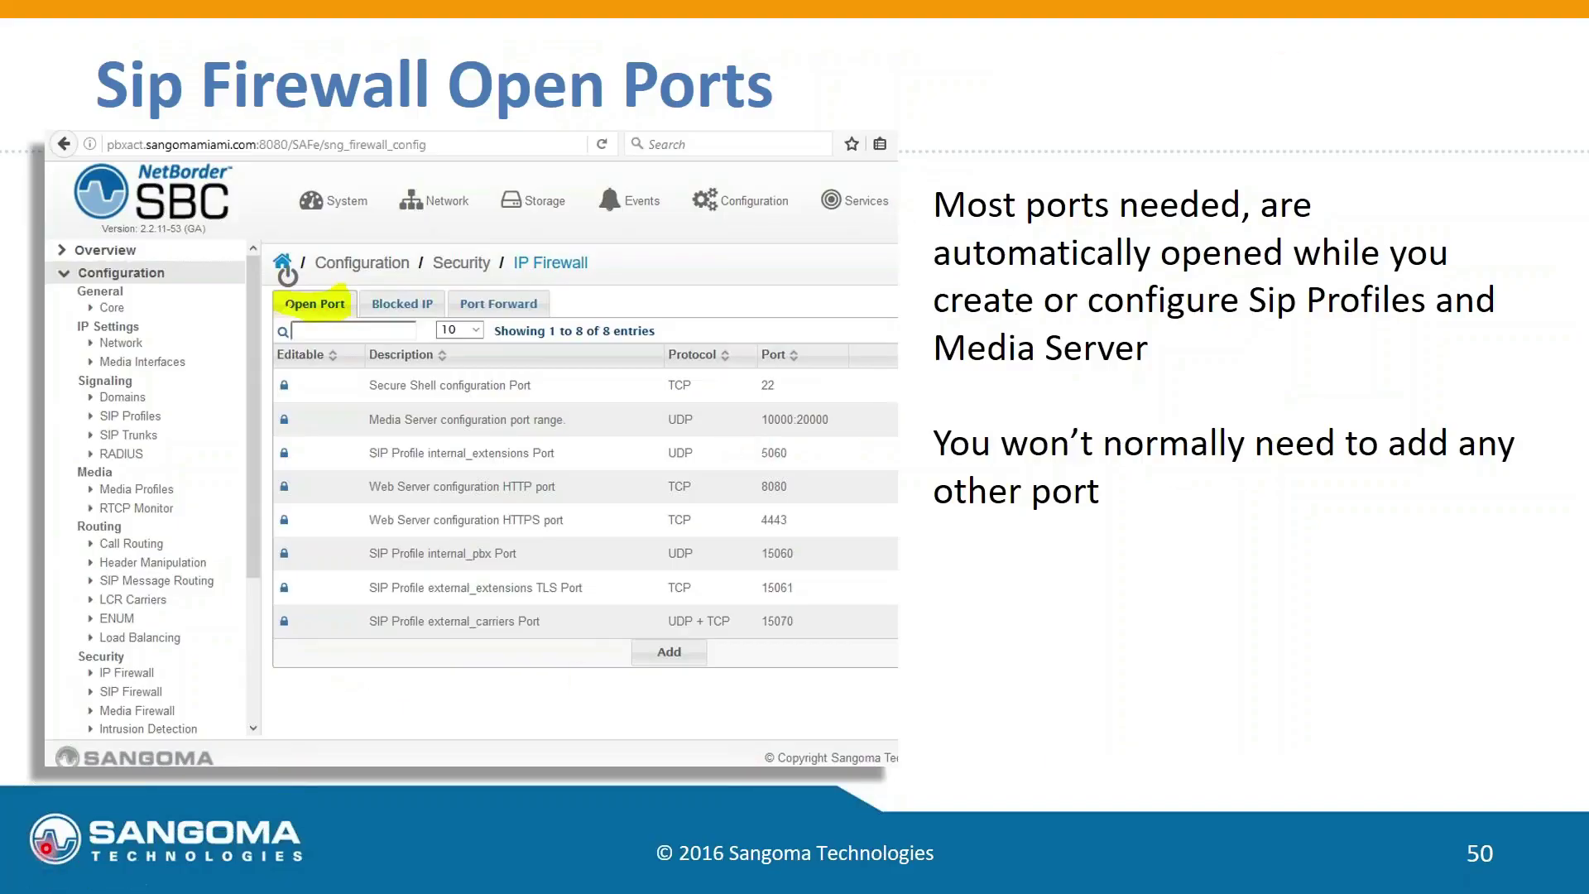
{"action": "left_click", "coordinate": [58, 874]}
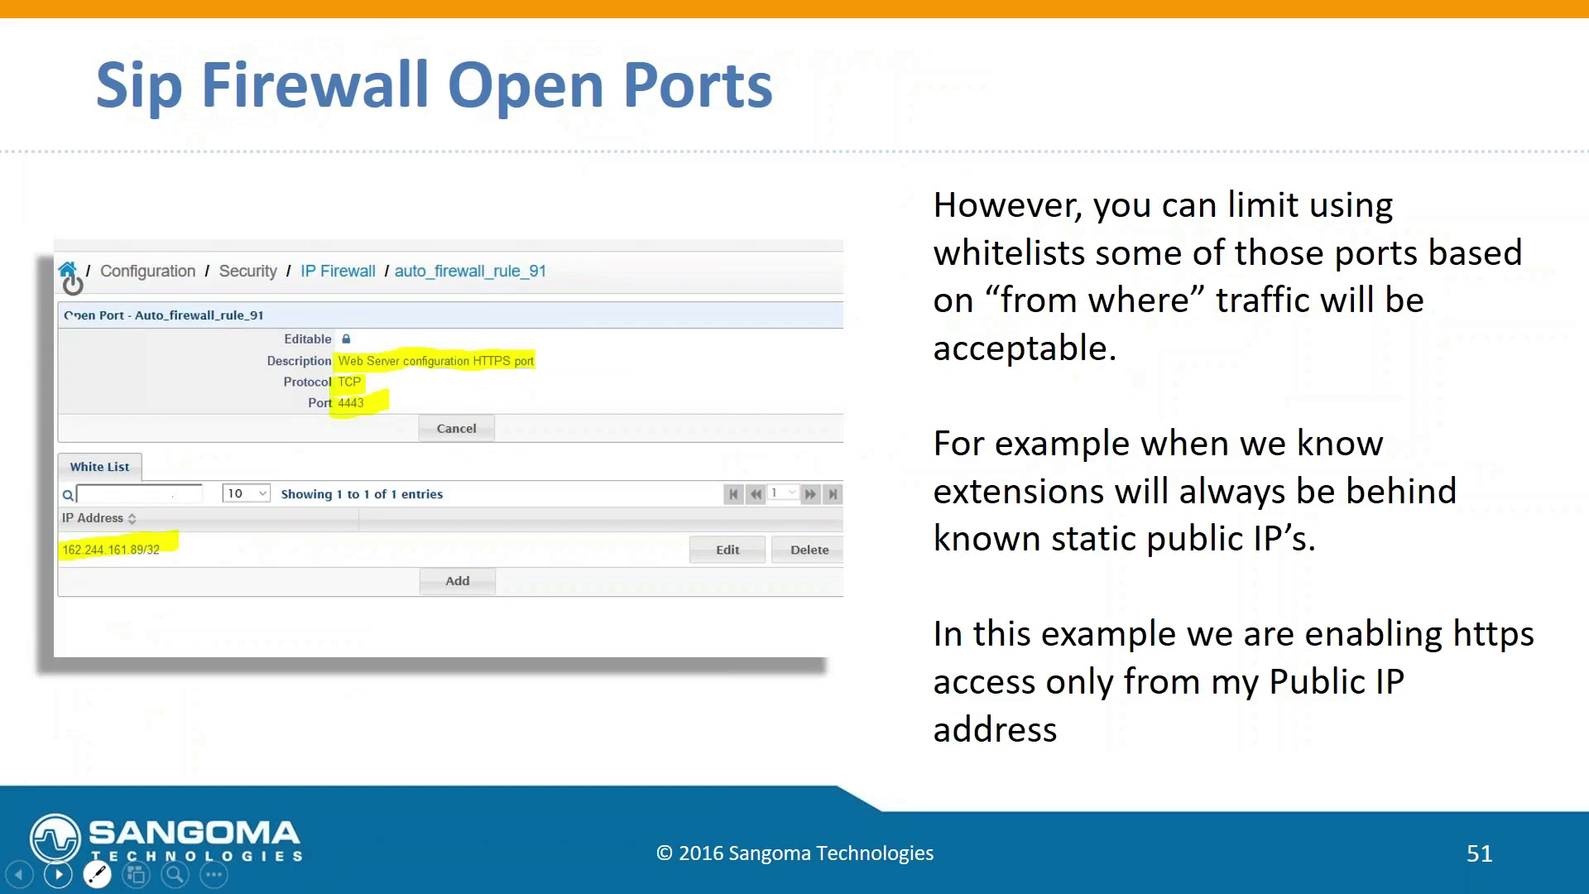
{"action": "left_click", "coordinate": [58, 874]}
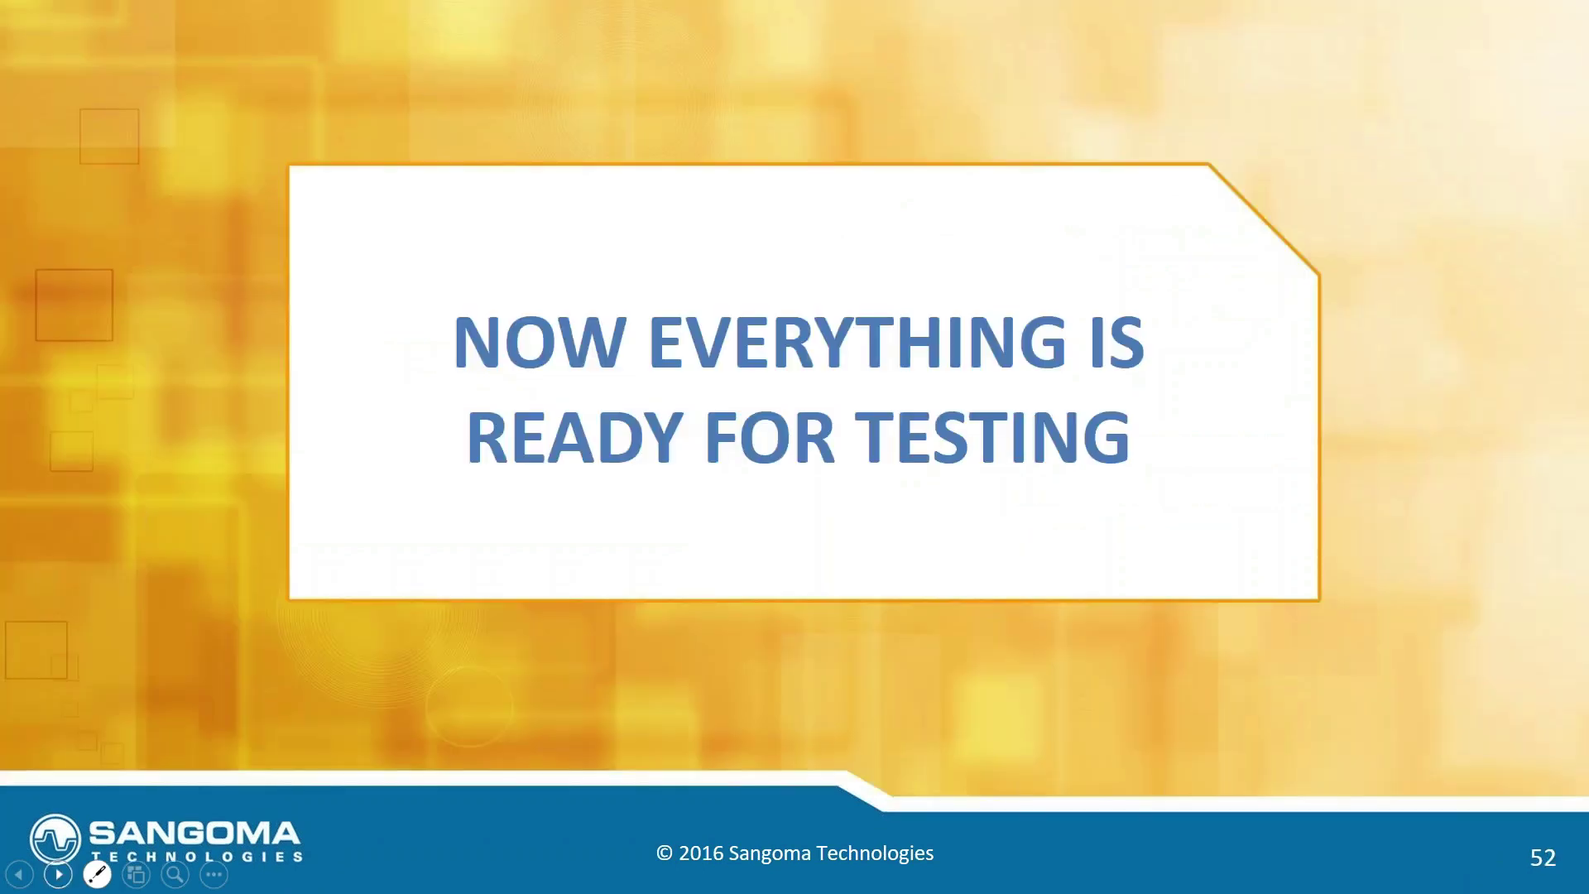
{"action": "left_click", "coordinate": [58, 874]}
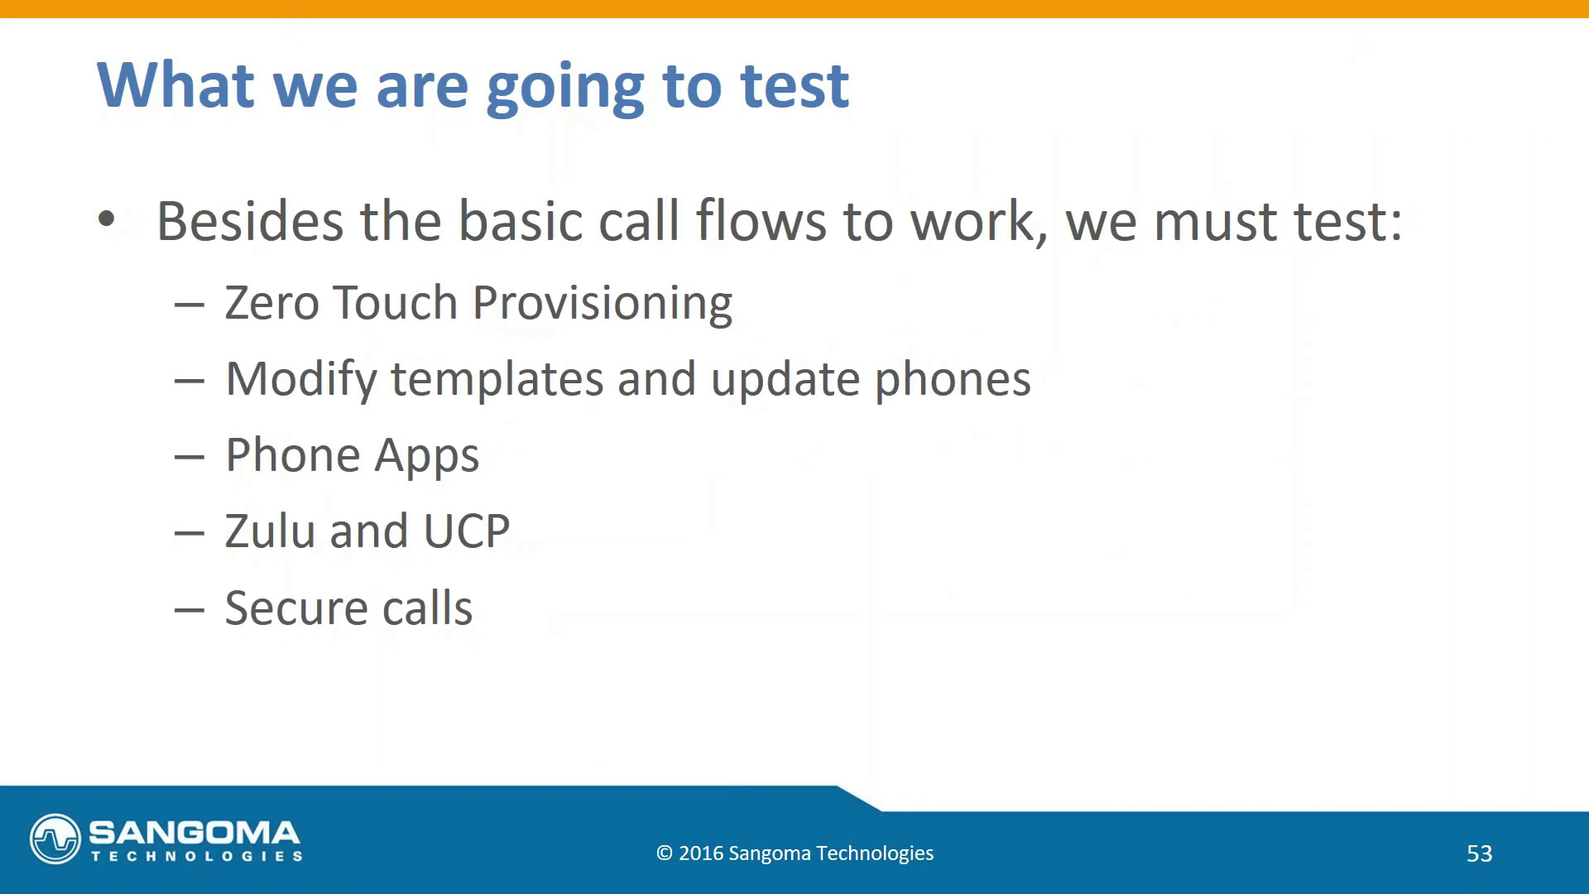
Switch to the IPEVO Presenter camera view of the desk phone and move its window aside to uncover part of the slide
{"action": "key", "text": "alt+Tab"}
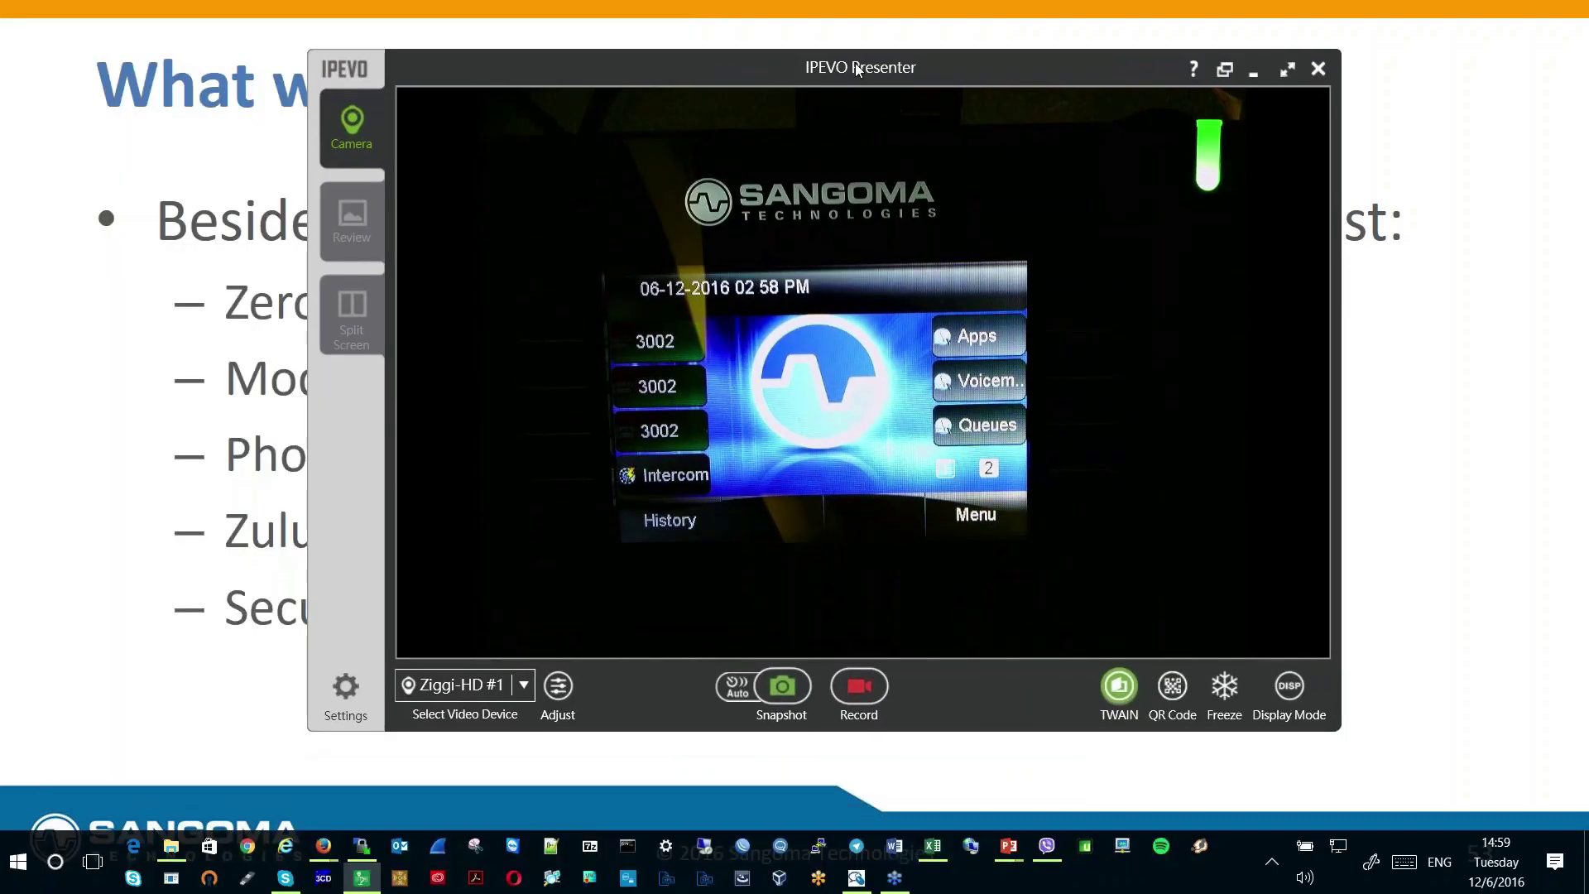
{"action": "left_click_drag", "start_coordinate": [858, 69], "coordinate": [1127, 56]}
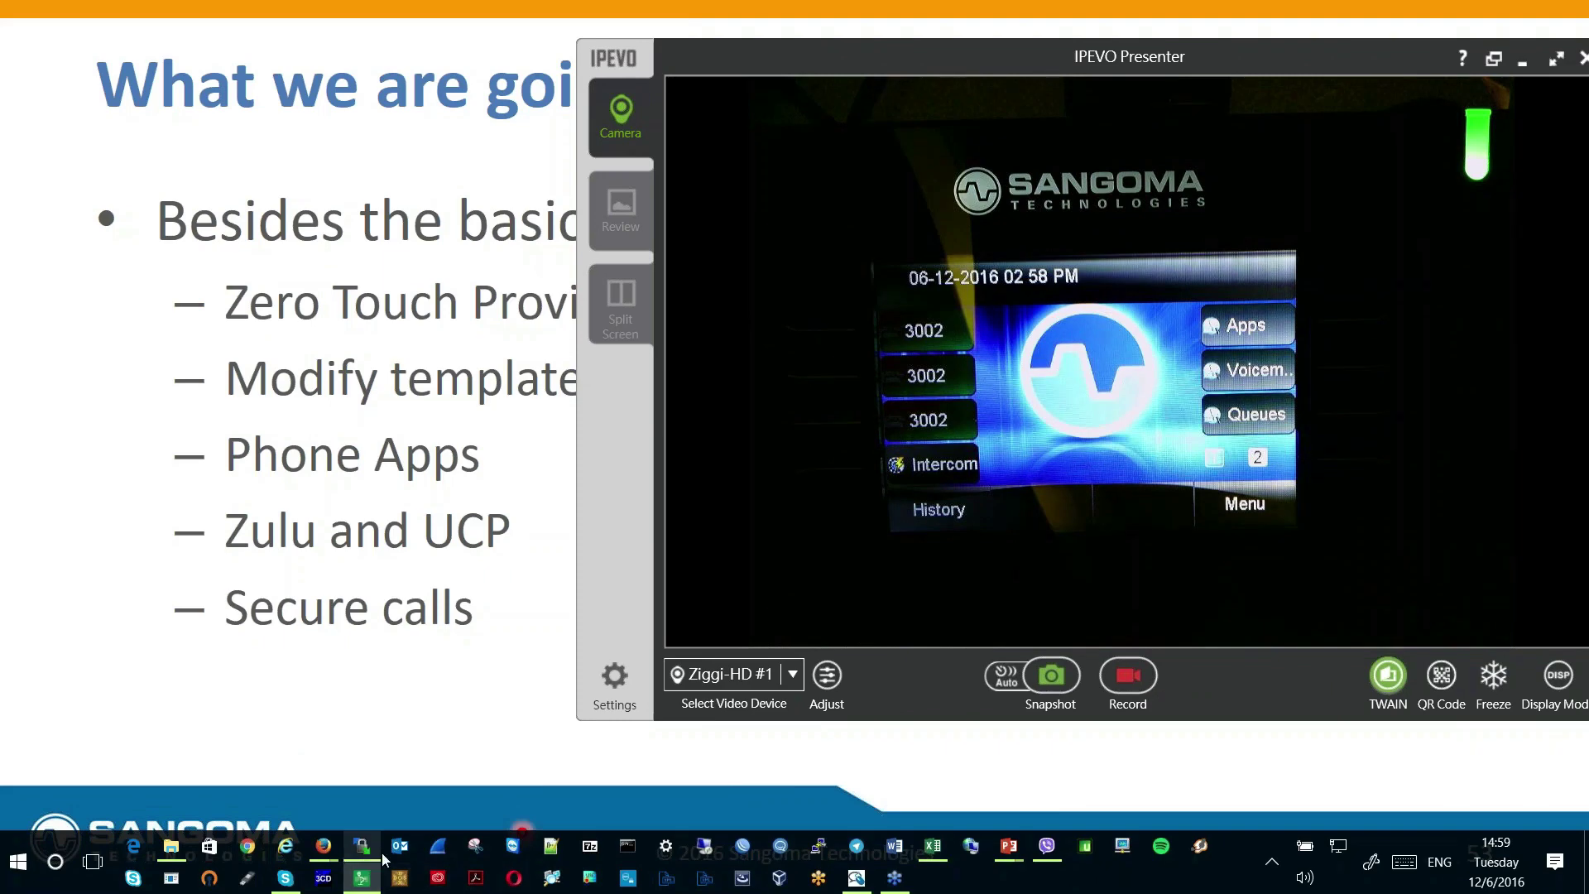
Switch to PBX Admin in Firefox, open Extension Mapping in Endpoint Manager, and review the extensions with their templates and phone models
{"action": "mouse_move", "coordinate": [323, 845]}
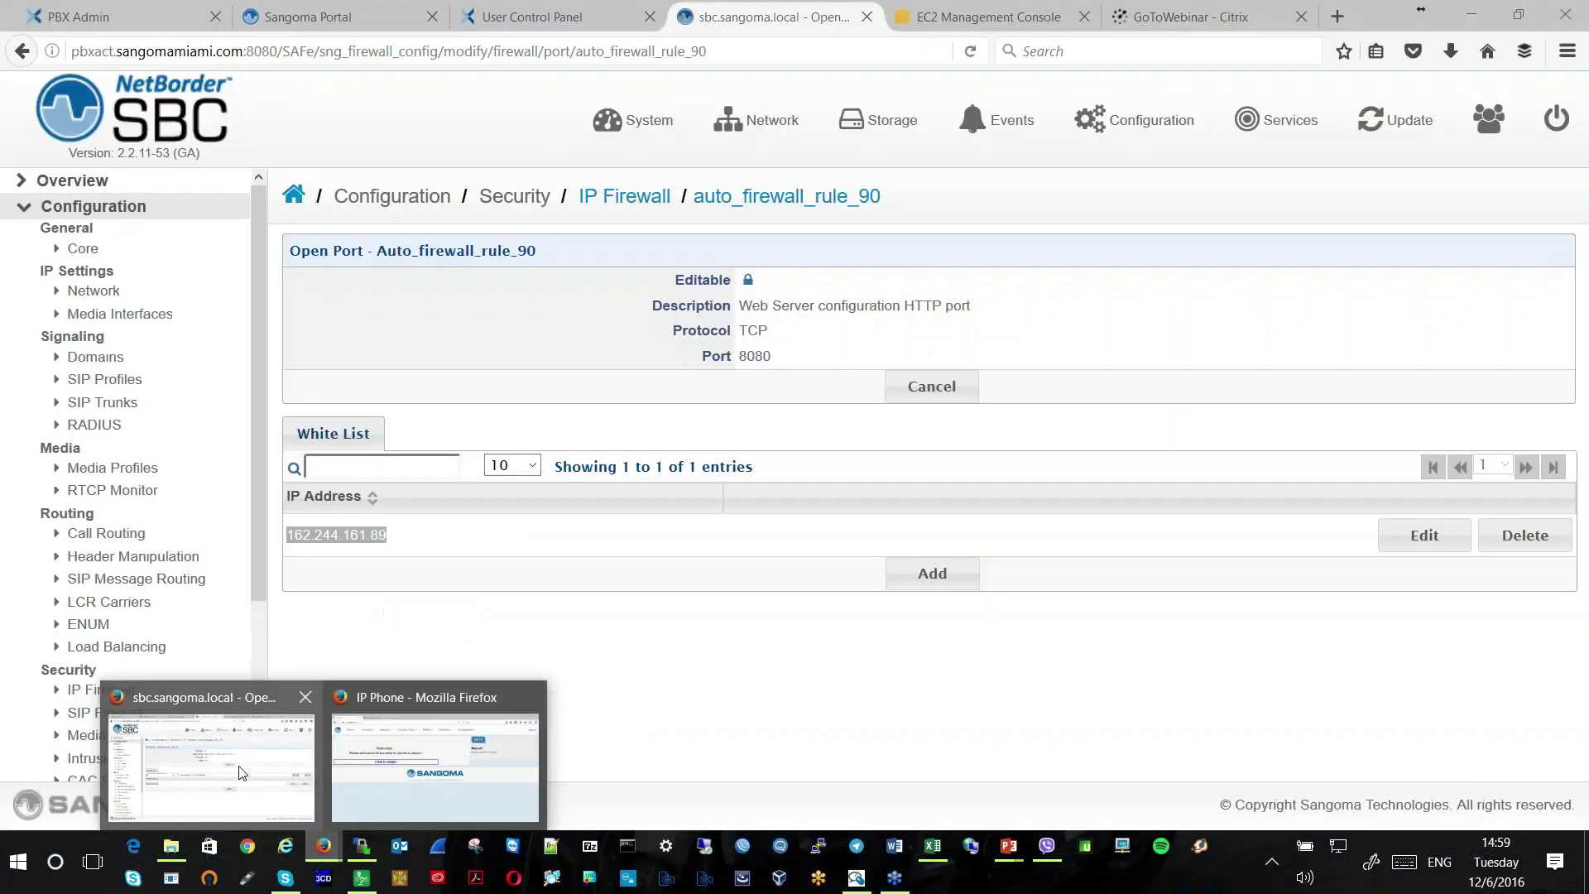
{"action": "left_click", "coordinate": [289, 803]}
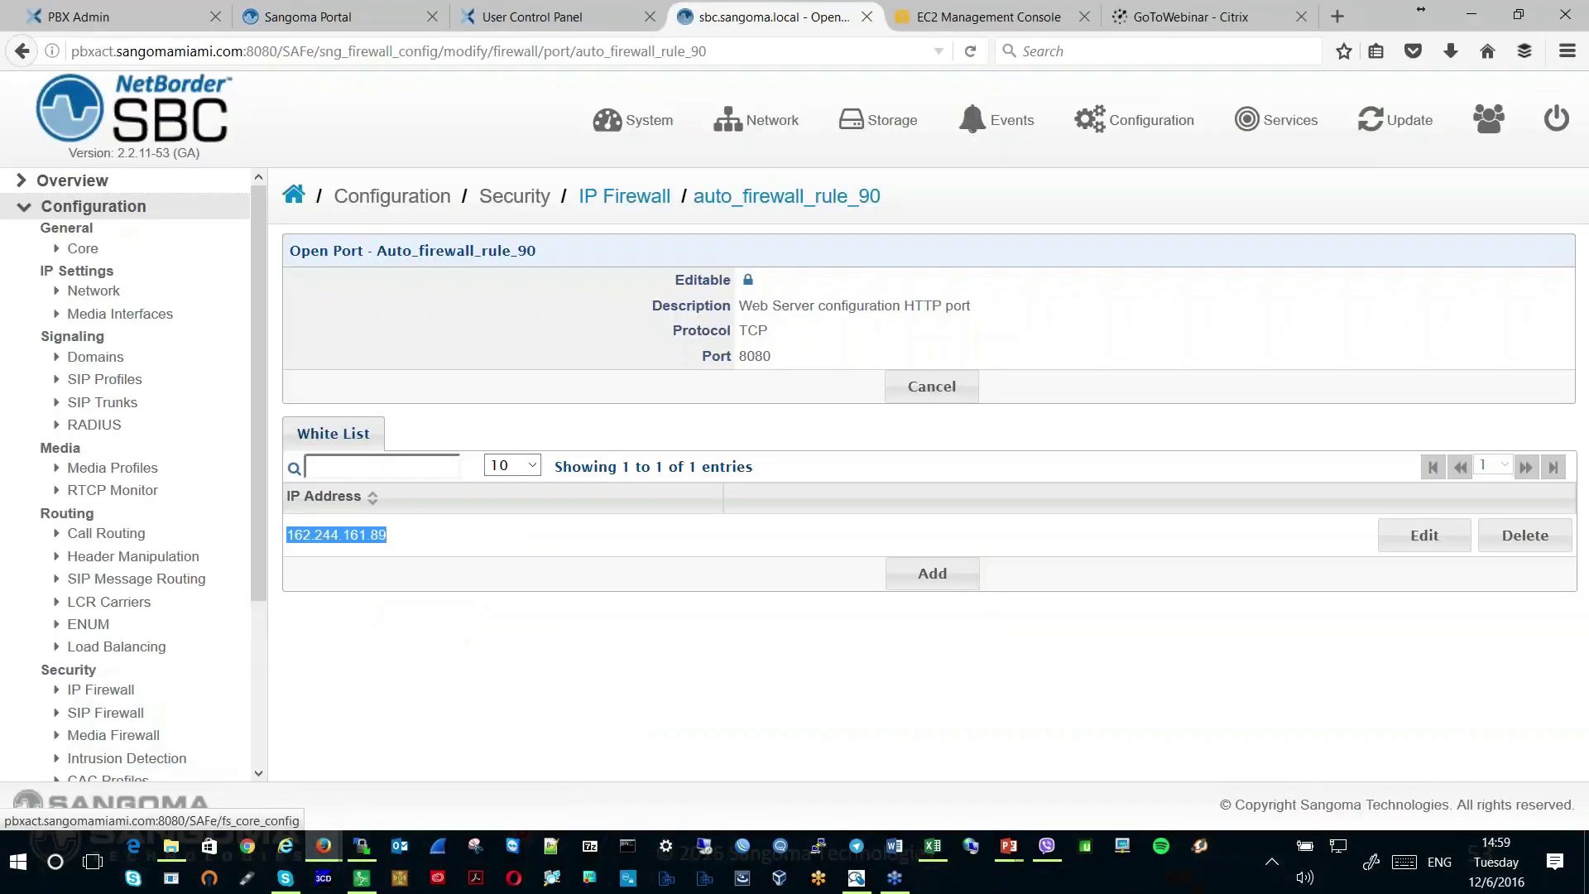
{"action": "left_click", "coordinate": [46, 14]}
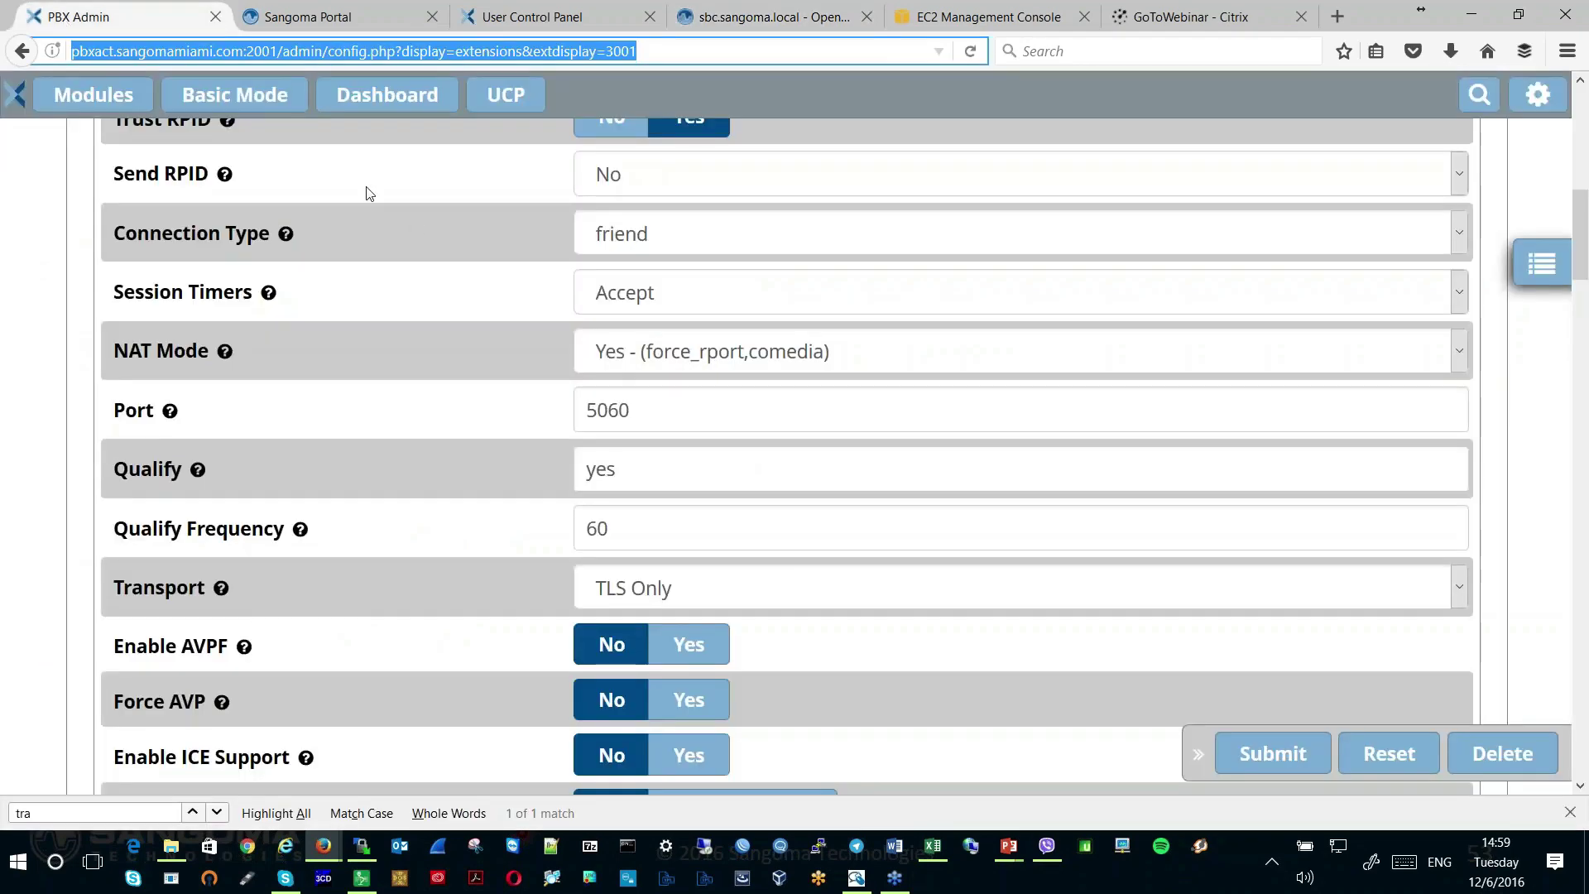
{"action": "mouse_move", "coordinate": [111, 96]}
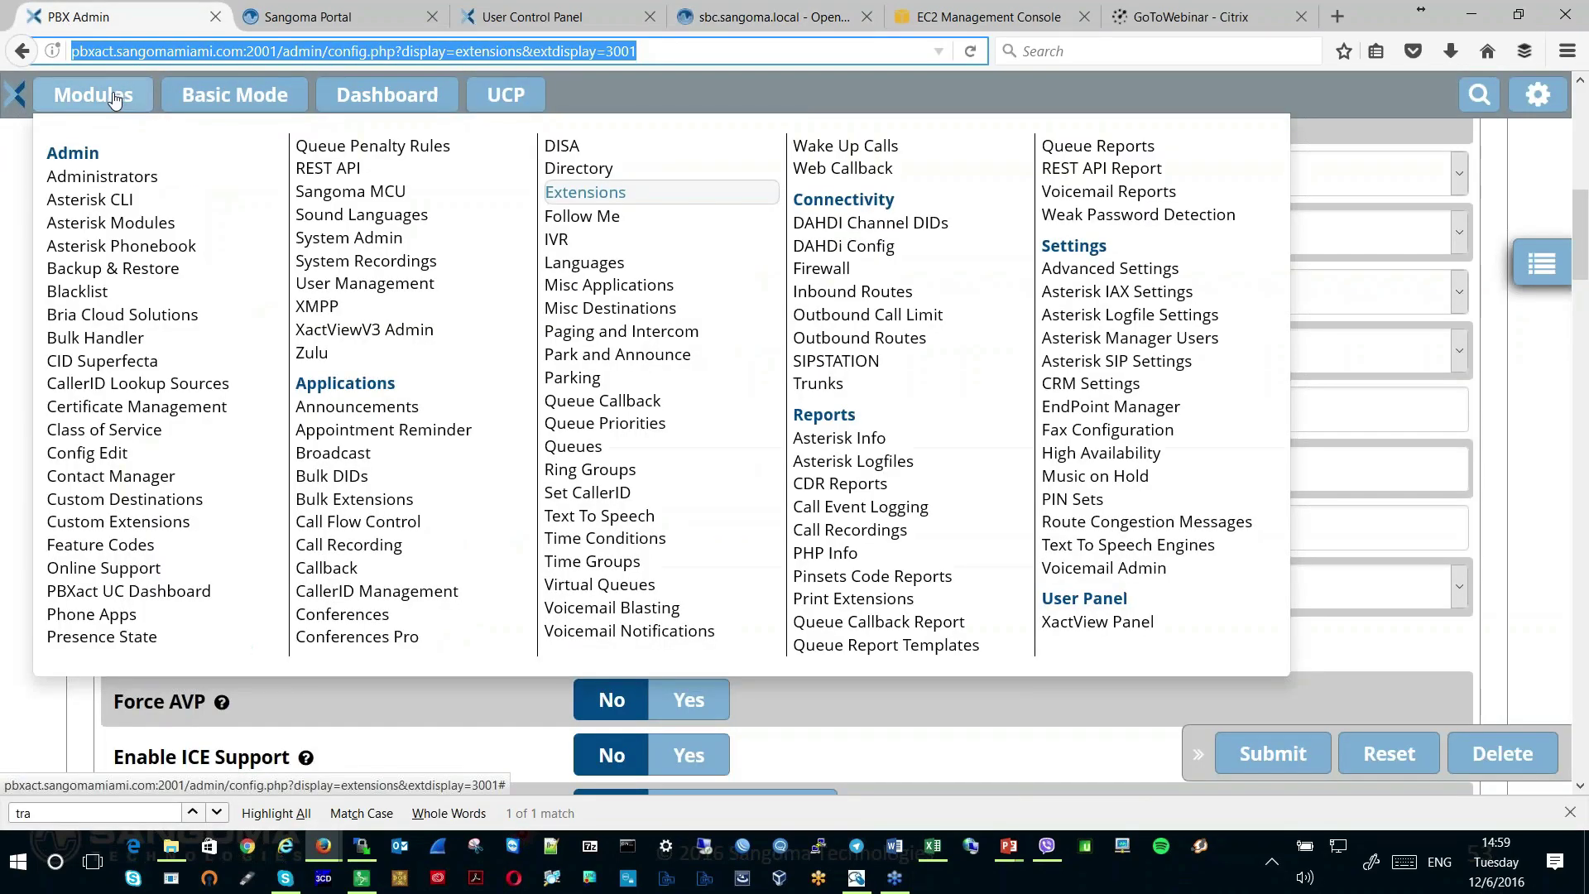
{"action": "left_click", "coordinate": [1099, 413]}
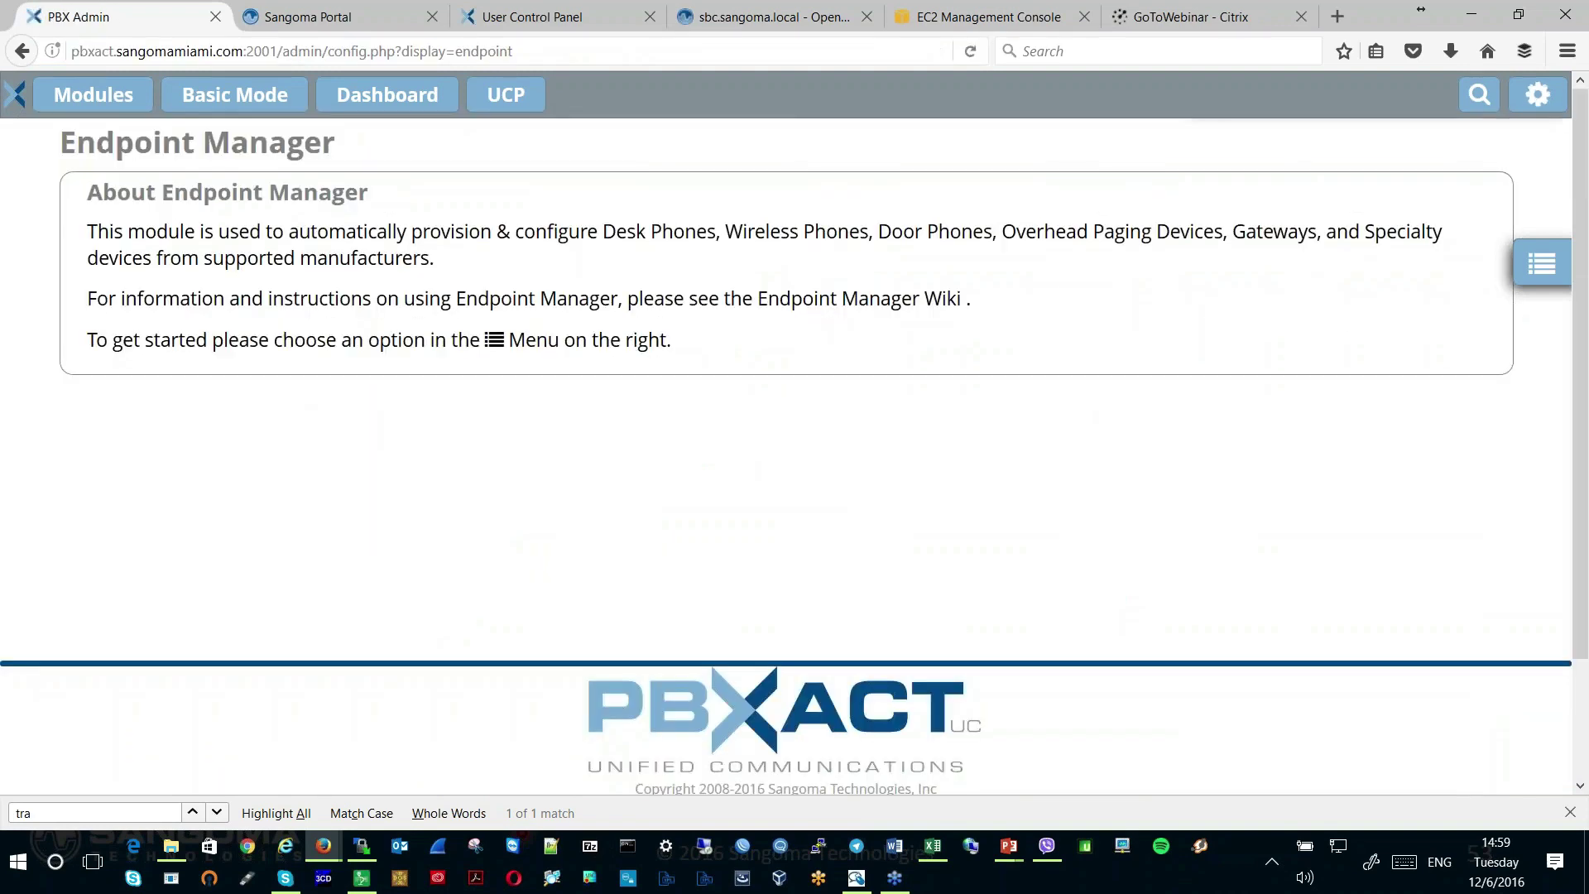
{"action": "left_click", "coordinate": [1540, 269]}
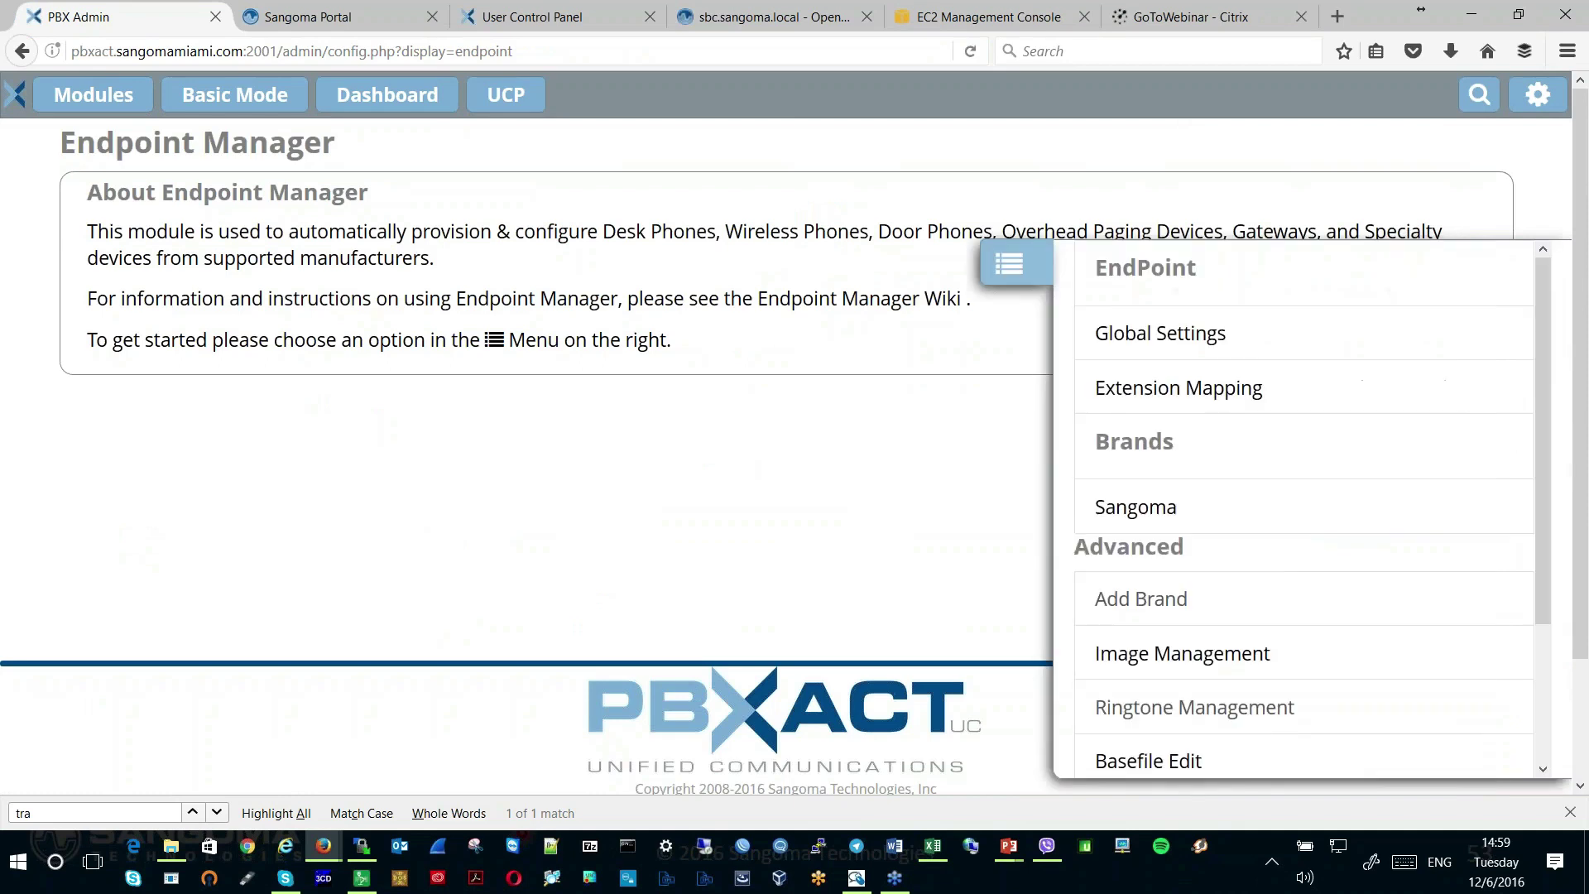
{"action": "left_click", "coordinate": [1186, 392]}
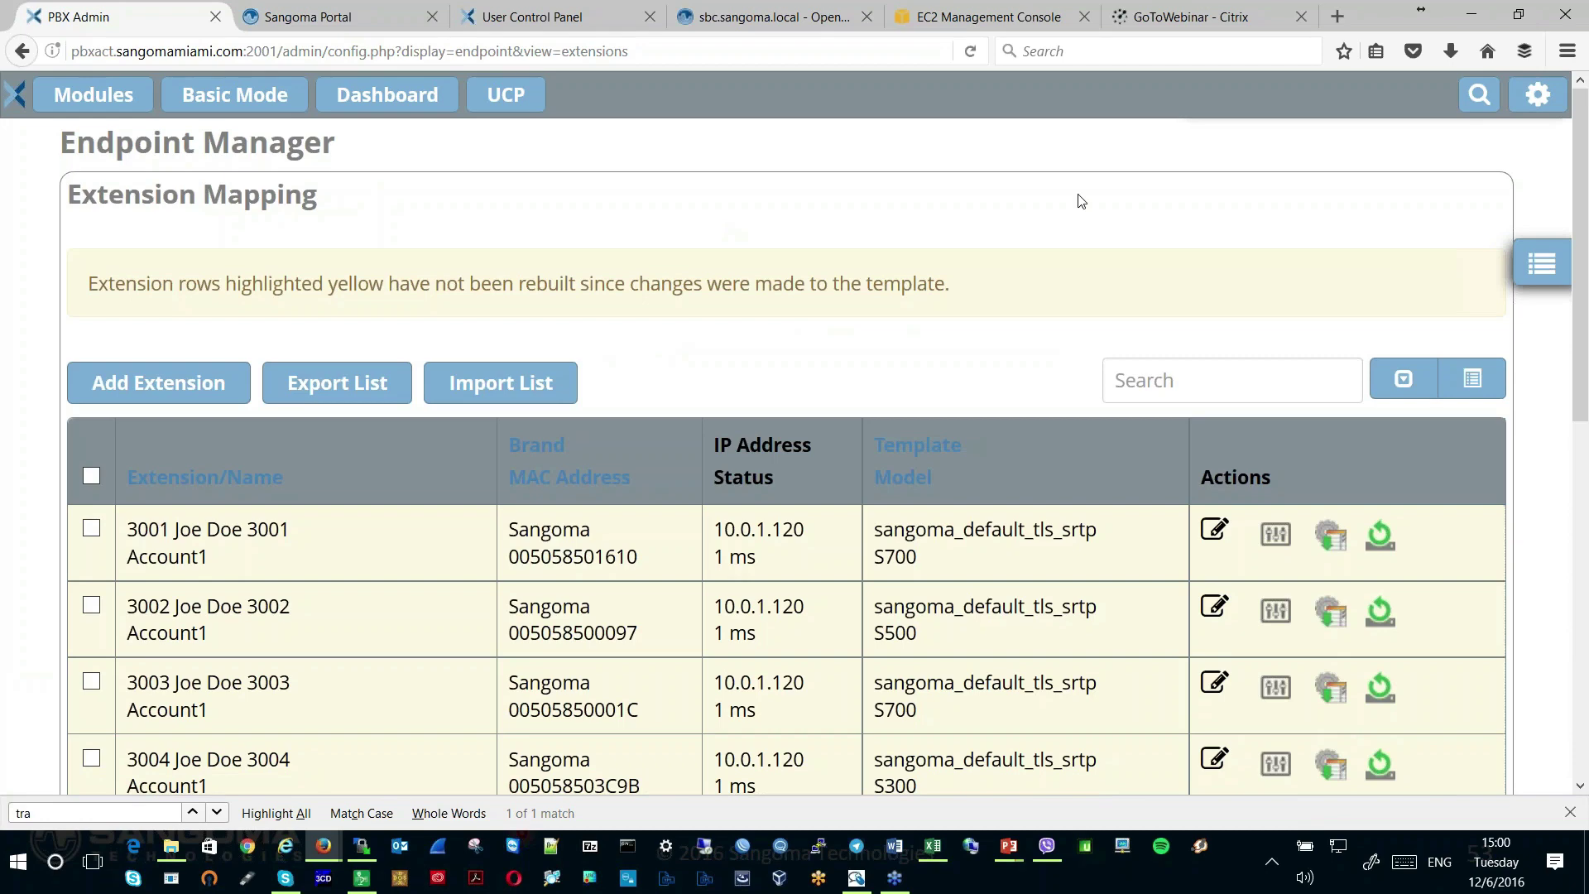
{"action": "scroll", "coordinate": [819, 211], "scroll_direction": "down", "scroll_amount": 3}
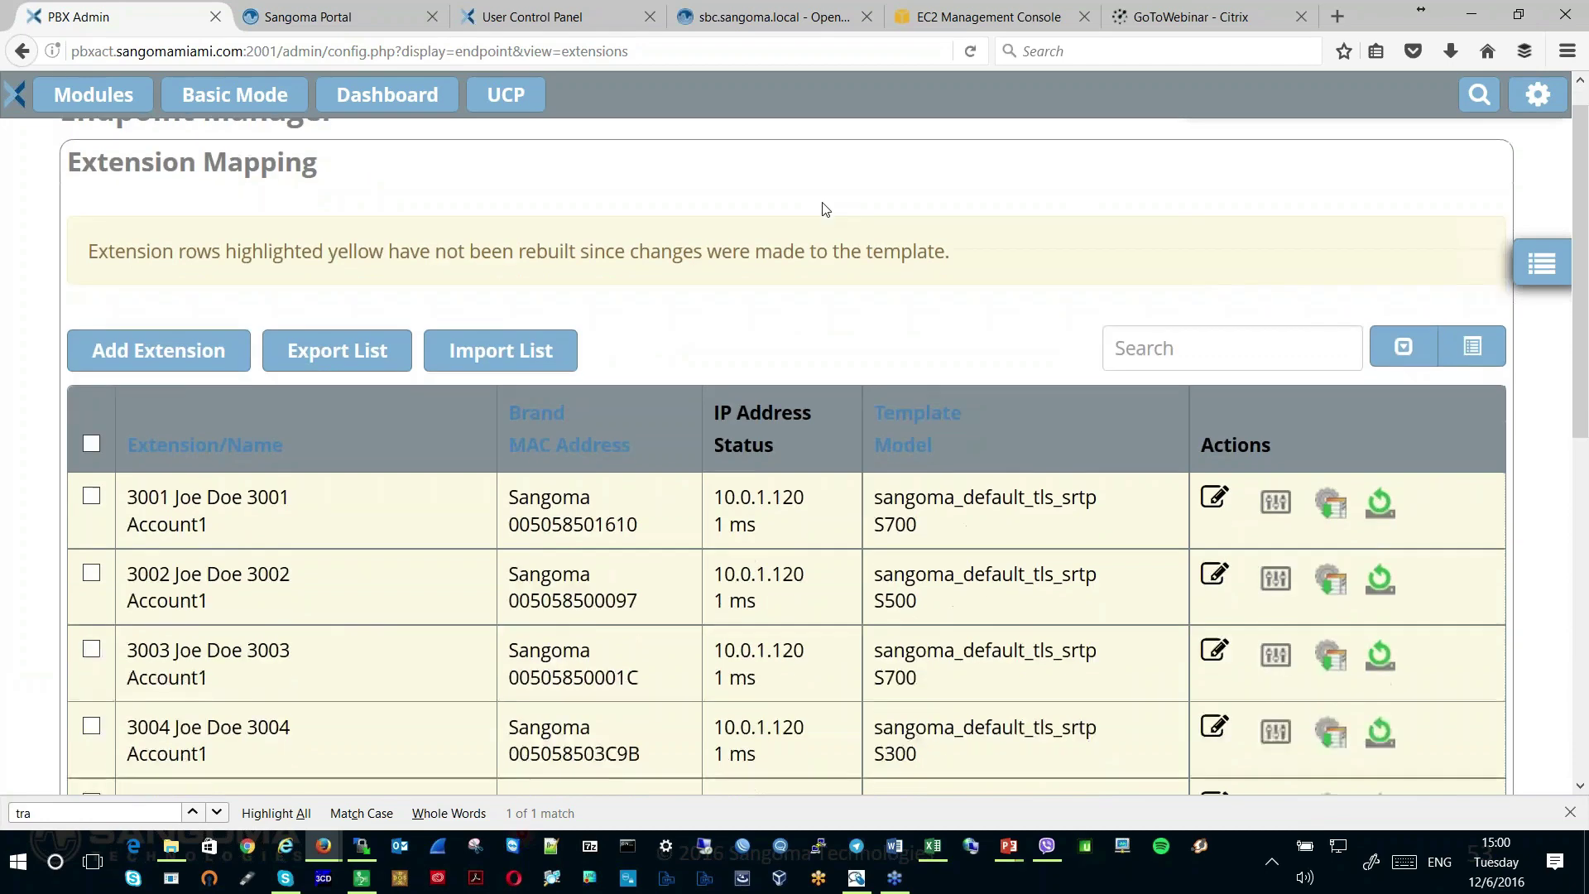
{"action": "scroll", "coordinate": [755, 159], "scroll_direction": "up", "scroll_amount": 3}
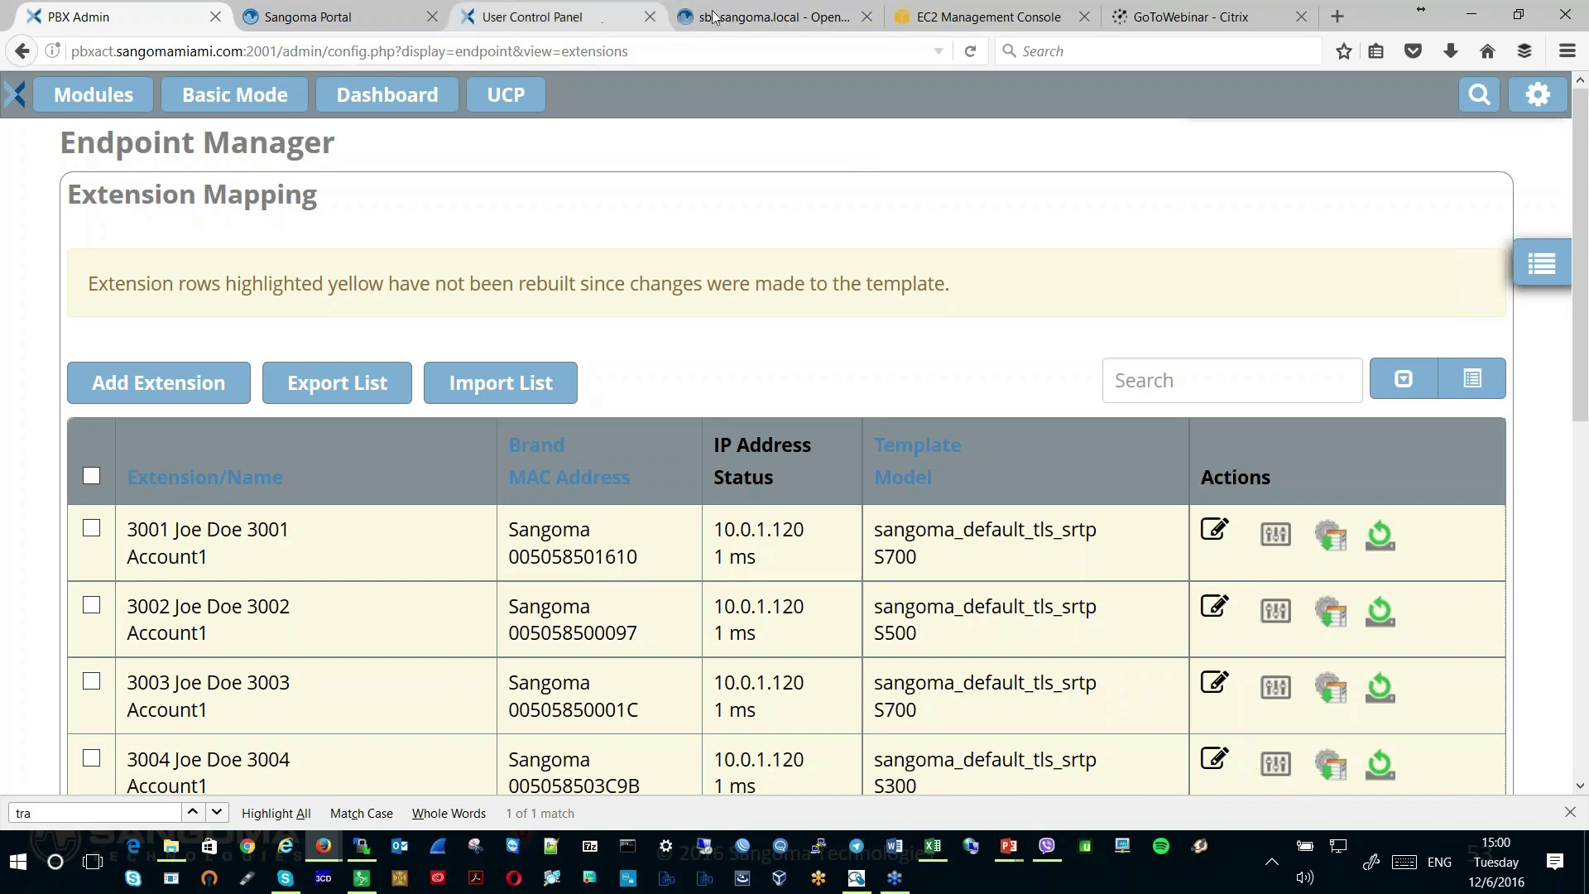
Switch to the Sangoma Portal phone list and check the redirect settings of the phone described as a Miami lab unit
{"action": "left_click", "coordinate": [759, 19]}
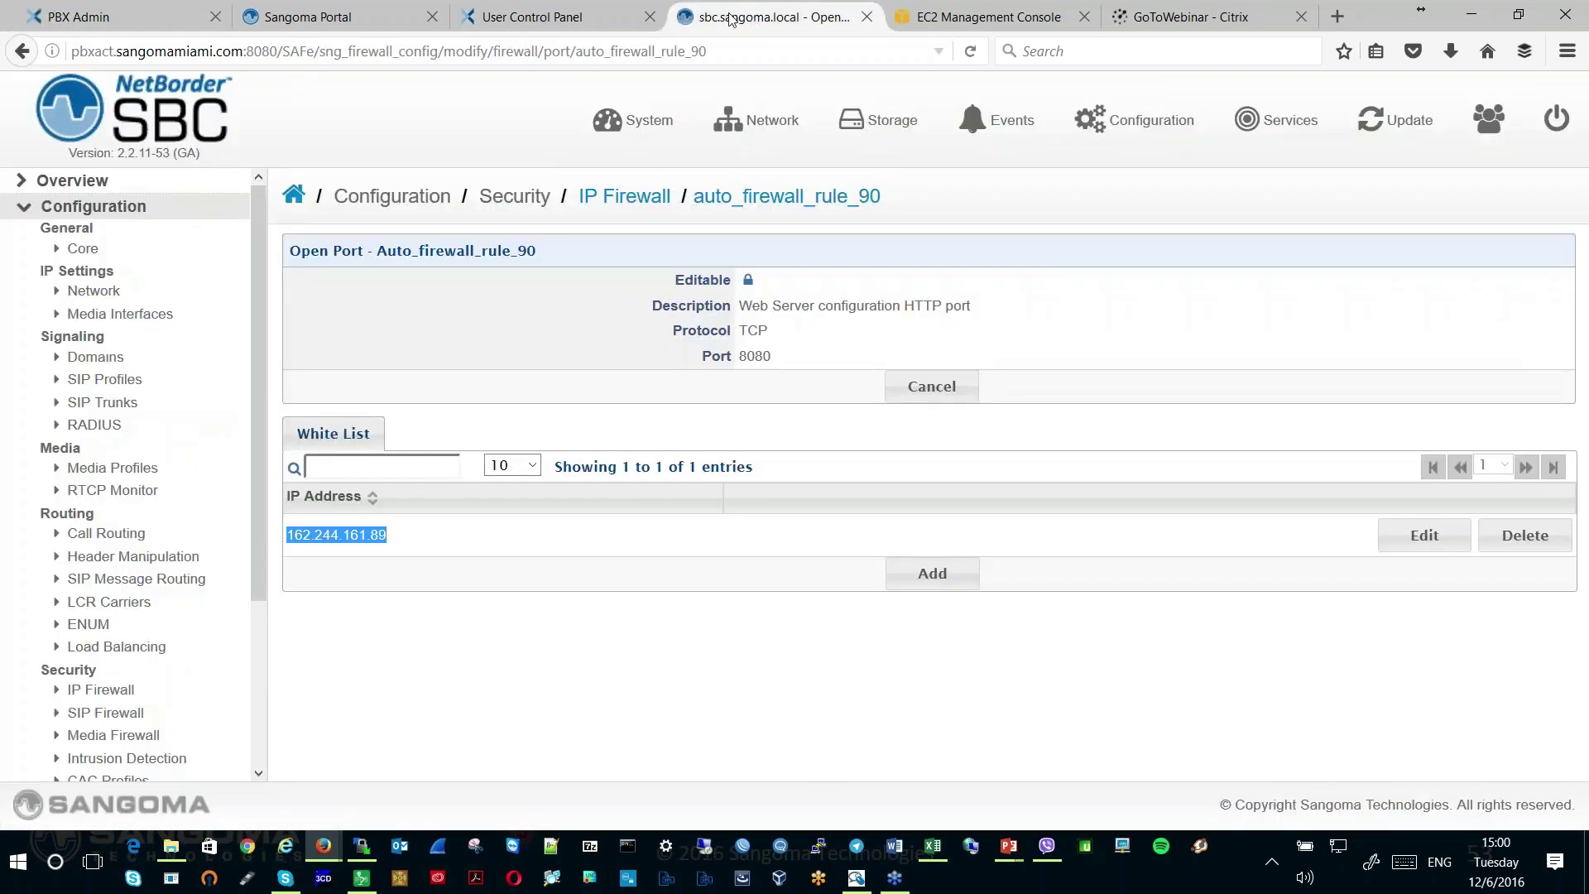
{"action": "left_click", "coordinate": [335, 23]}
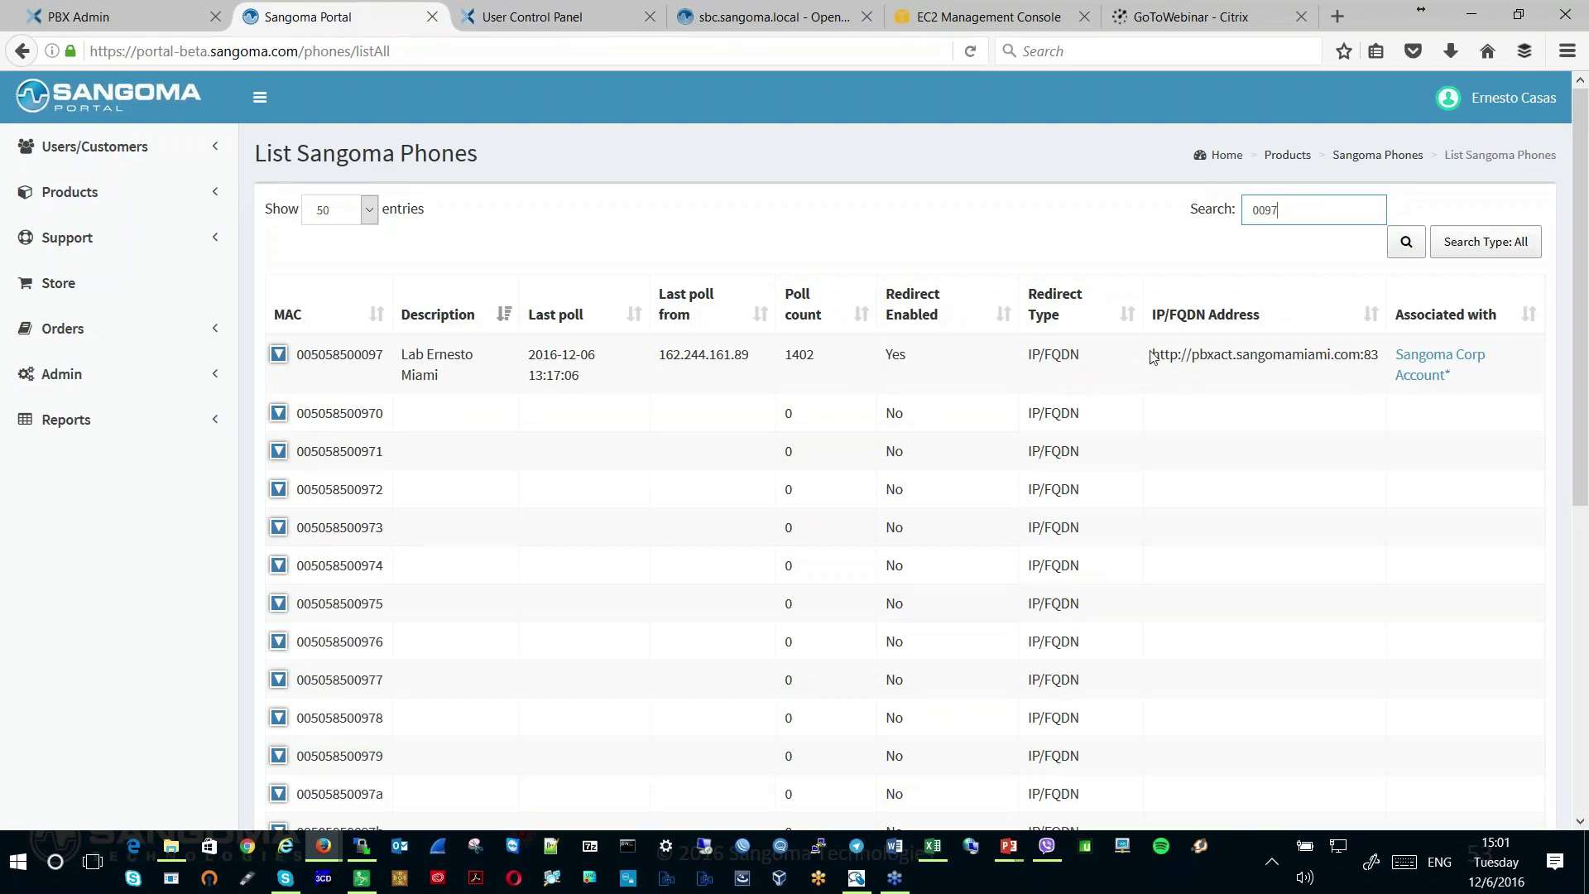
Check the phone's redirect address in Sangoma Portal and return to Extension Mapping in PBX Admin
{"action": "left_click_drag", "start_coordinate": [1152, 355], "coordinate": [1389, 367]}
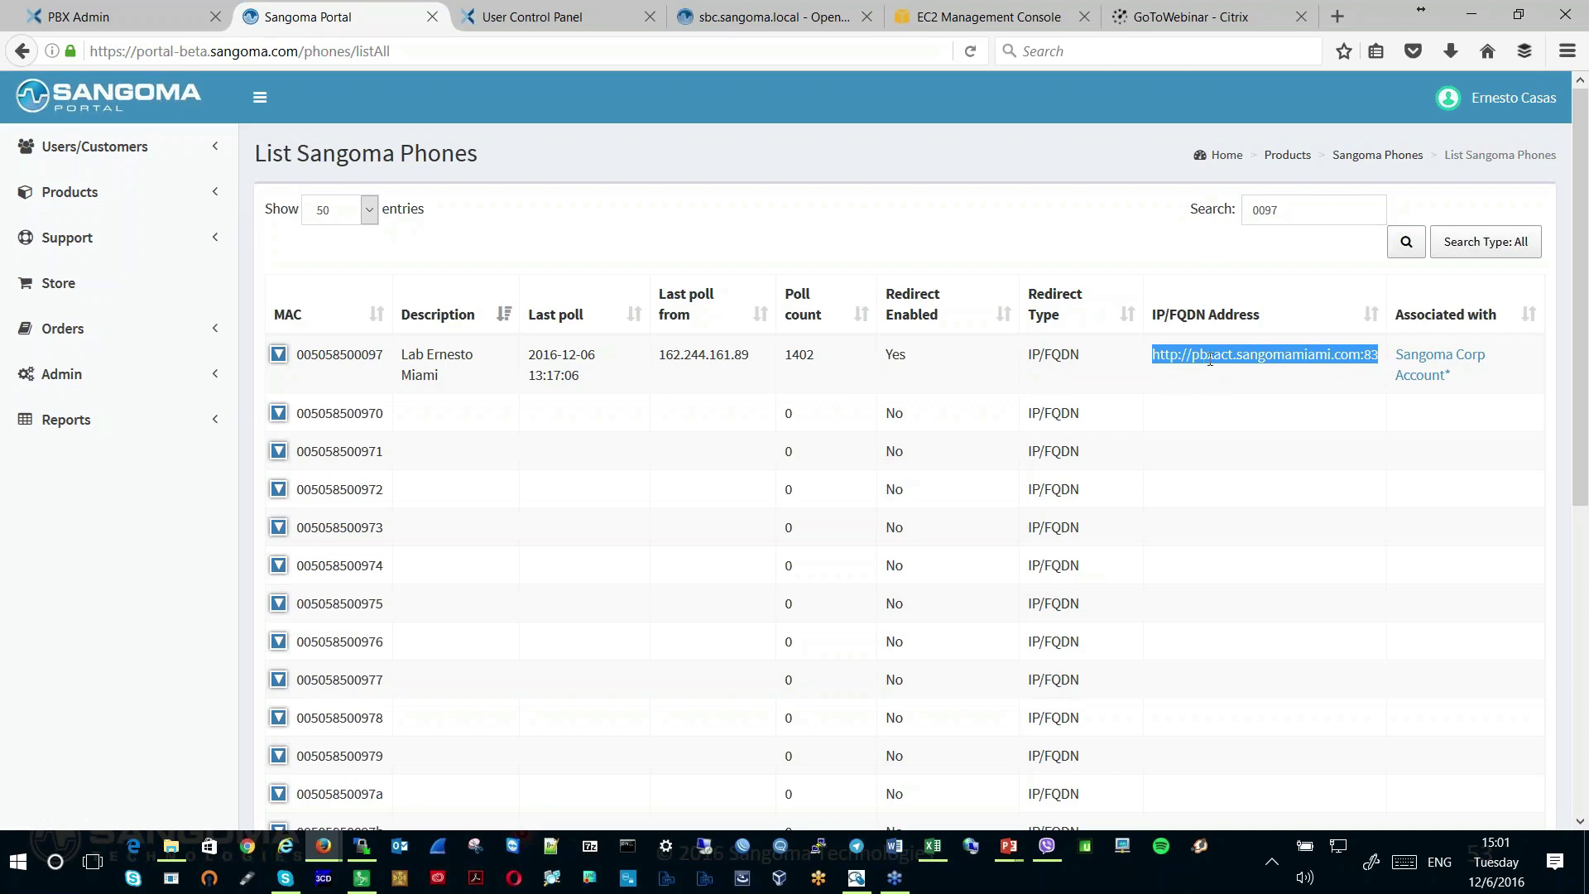
{"action": "left_click", "coordinate": [526, 18]}
{"action": "left_click", "coordinate": [106, 19]}
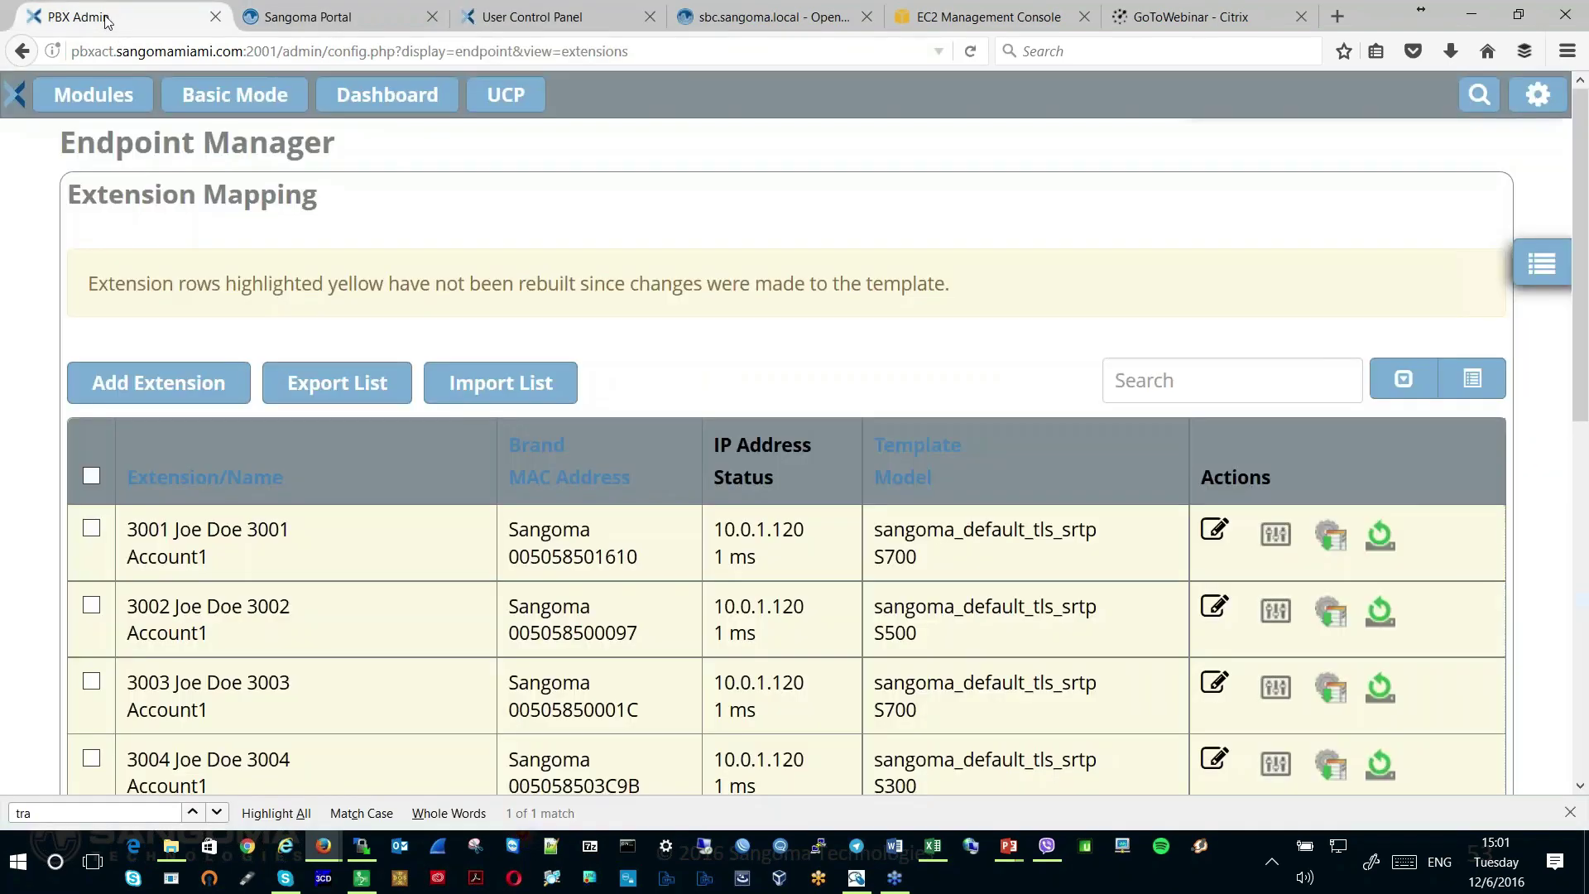
{"action": "key", "text": "ctrl+minus"}
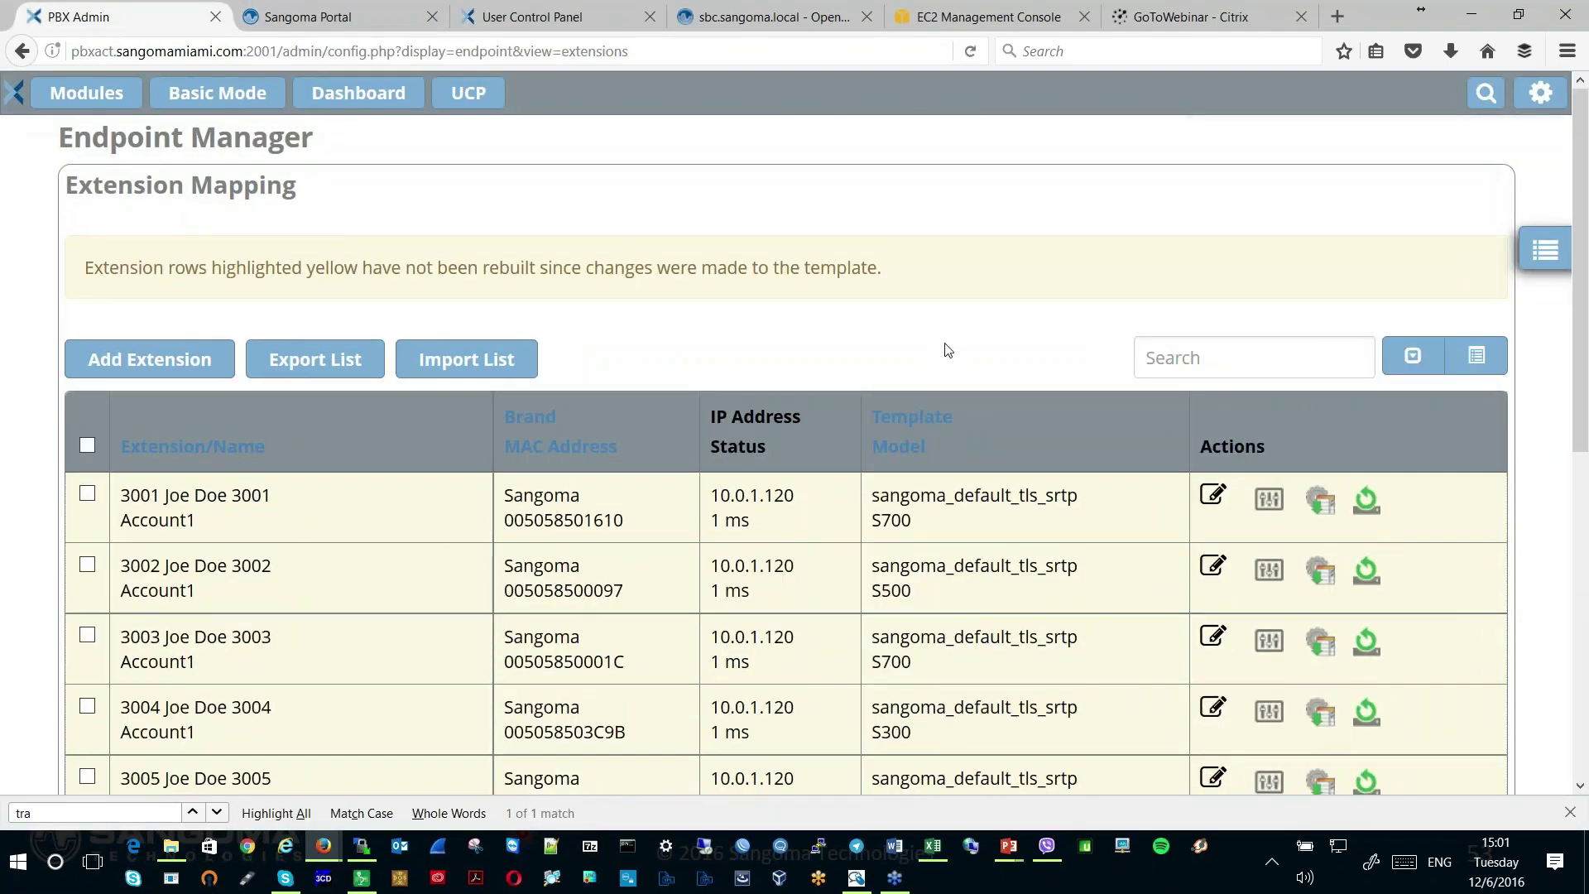
{"action": "key", "text": "ctrl+minus"}
{"action": "key", "text": "ctrl+minus"}
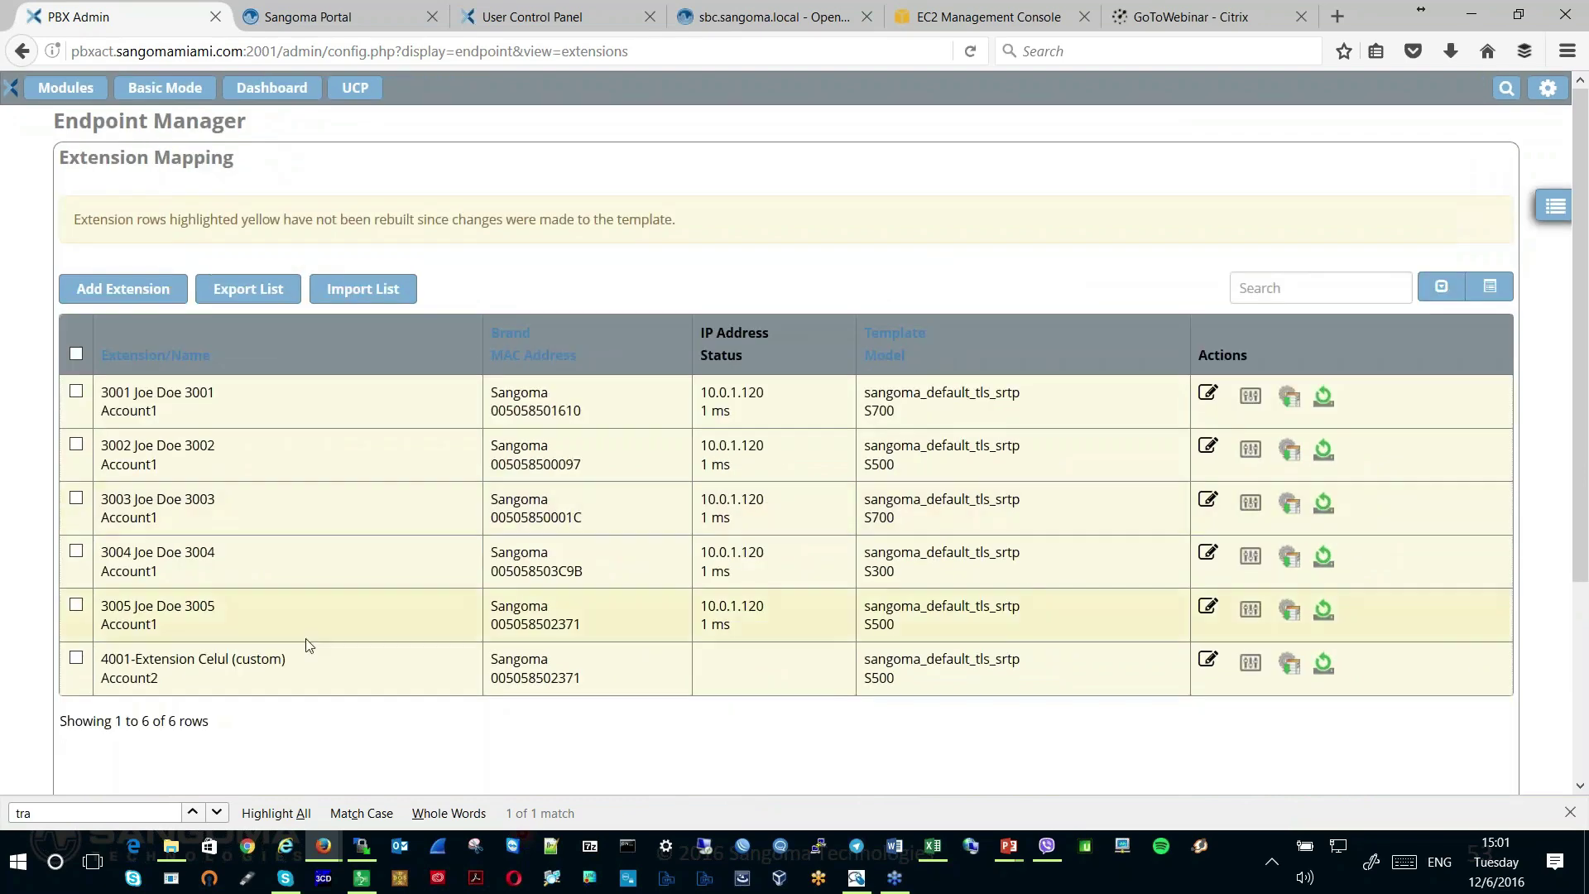
Delete the Endpoint Manager mapping of extension 3002 using the Delete Selected action, and confirm the removal
{"action": "left_click", "coordinate": [76, 444]}
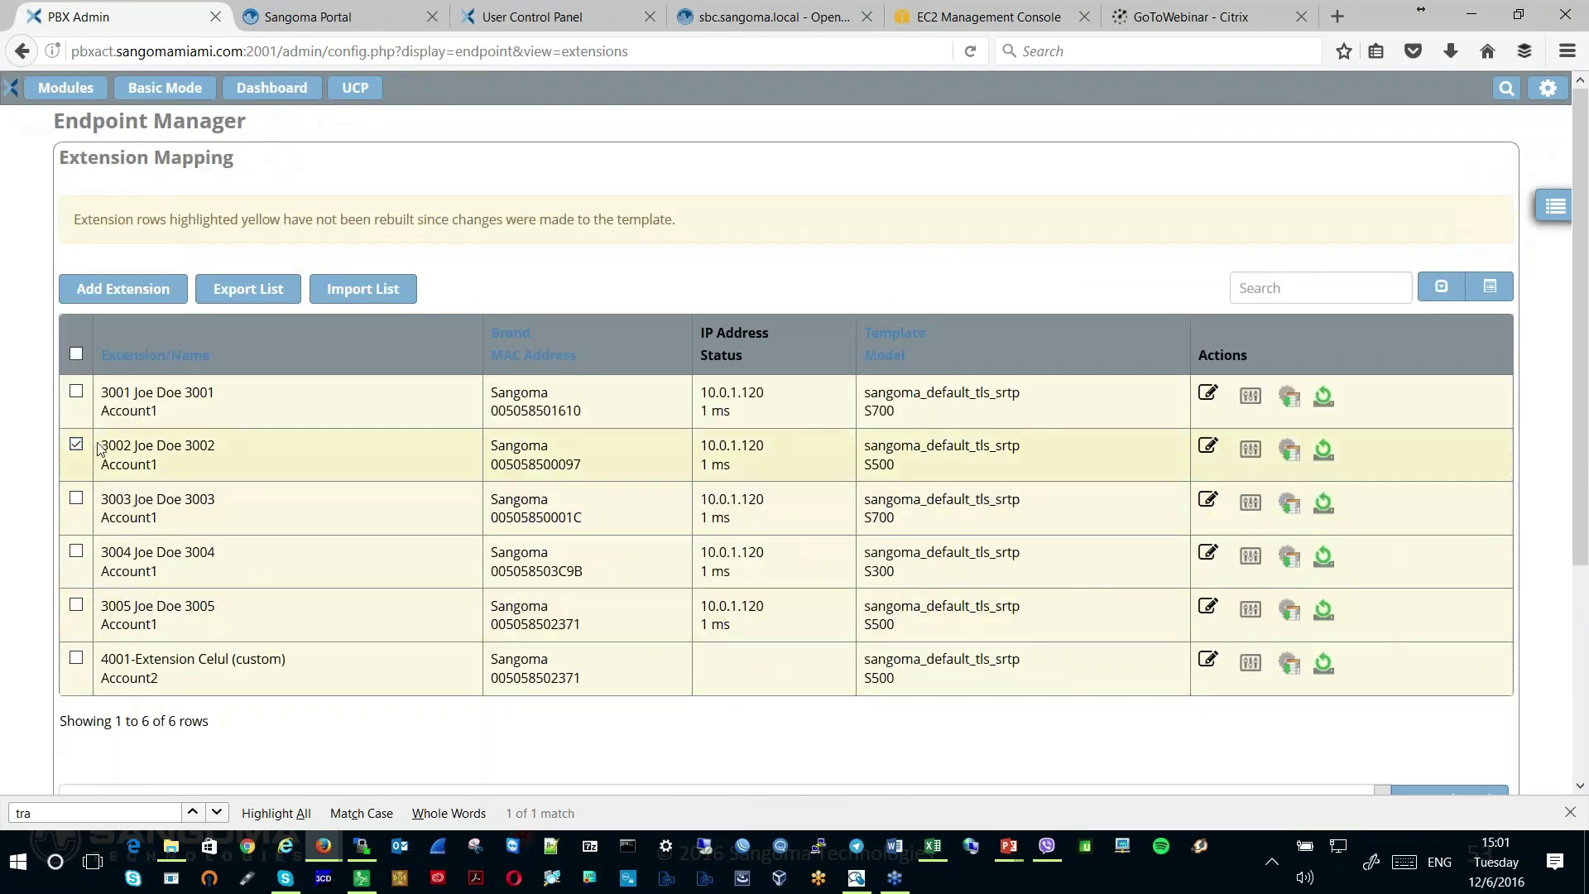
{"action": "scroll", "coordinate": [560, 719], "scroll_direction": "down", "scroll_amount": 2}
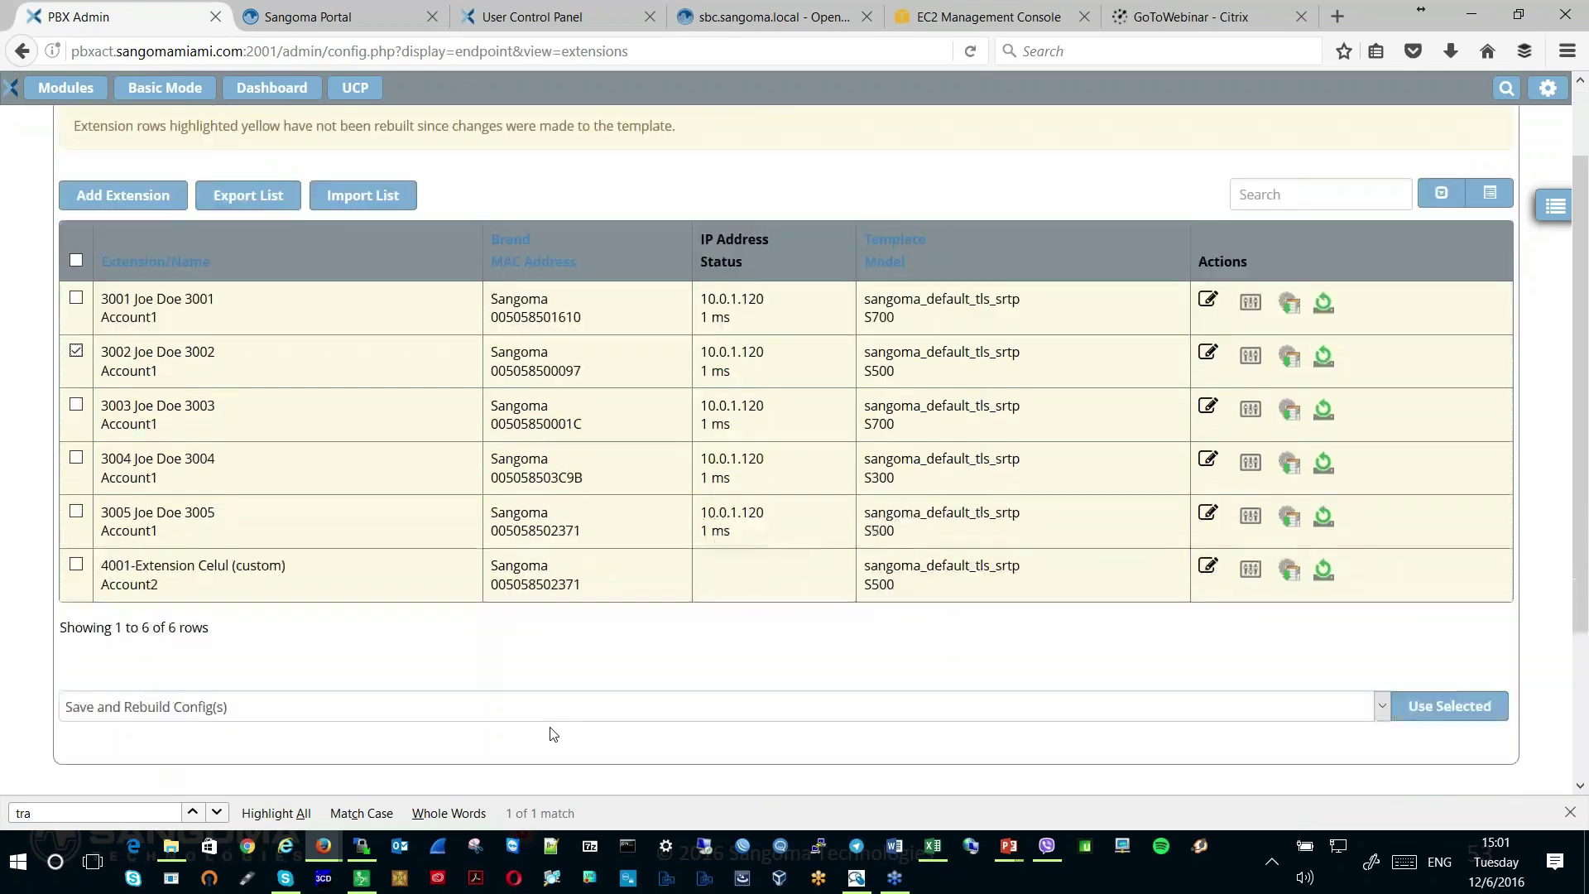
{"action": "left_click", "coordinate": [700, 697]}
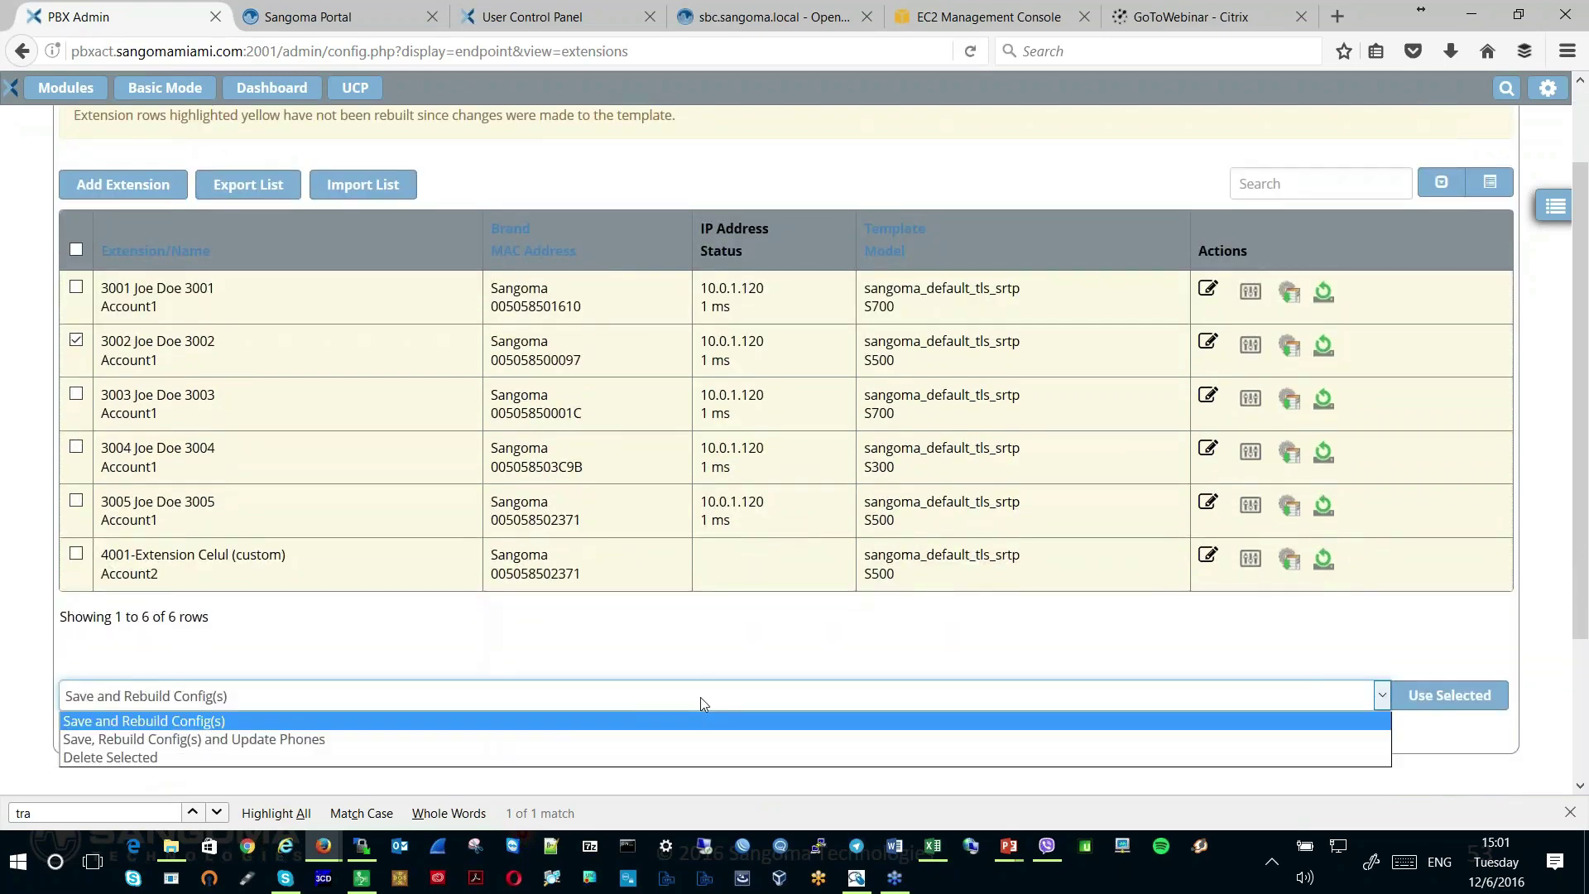
{"action": "left_click", "coordinate": [510, 757]}
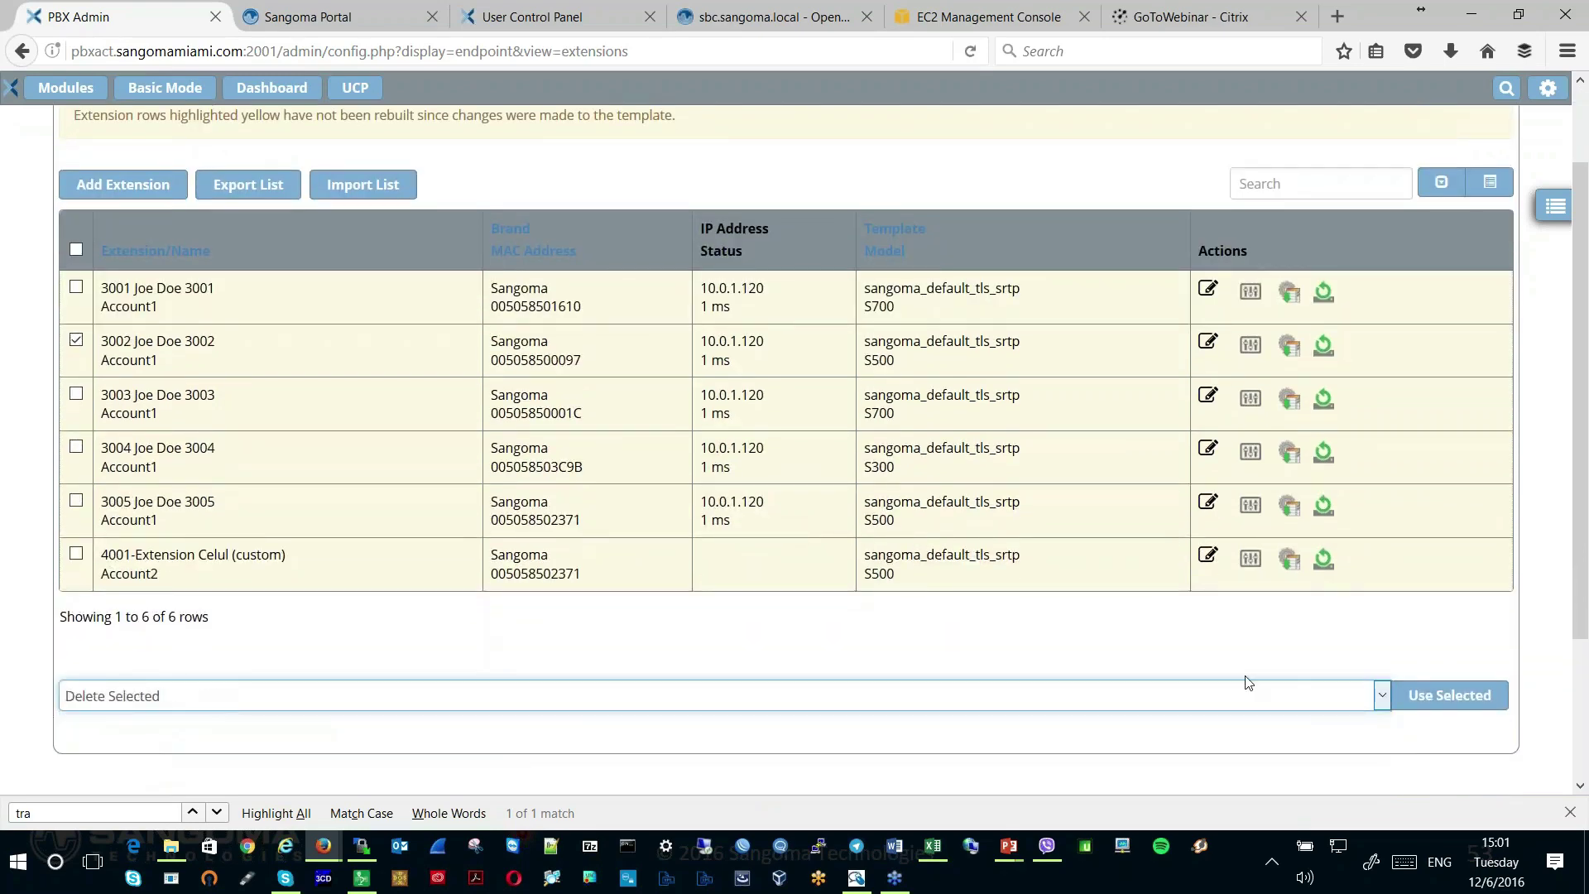
{"action": "left_click", "coordinate": [1417, 695]}
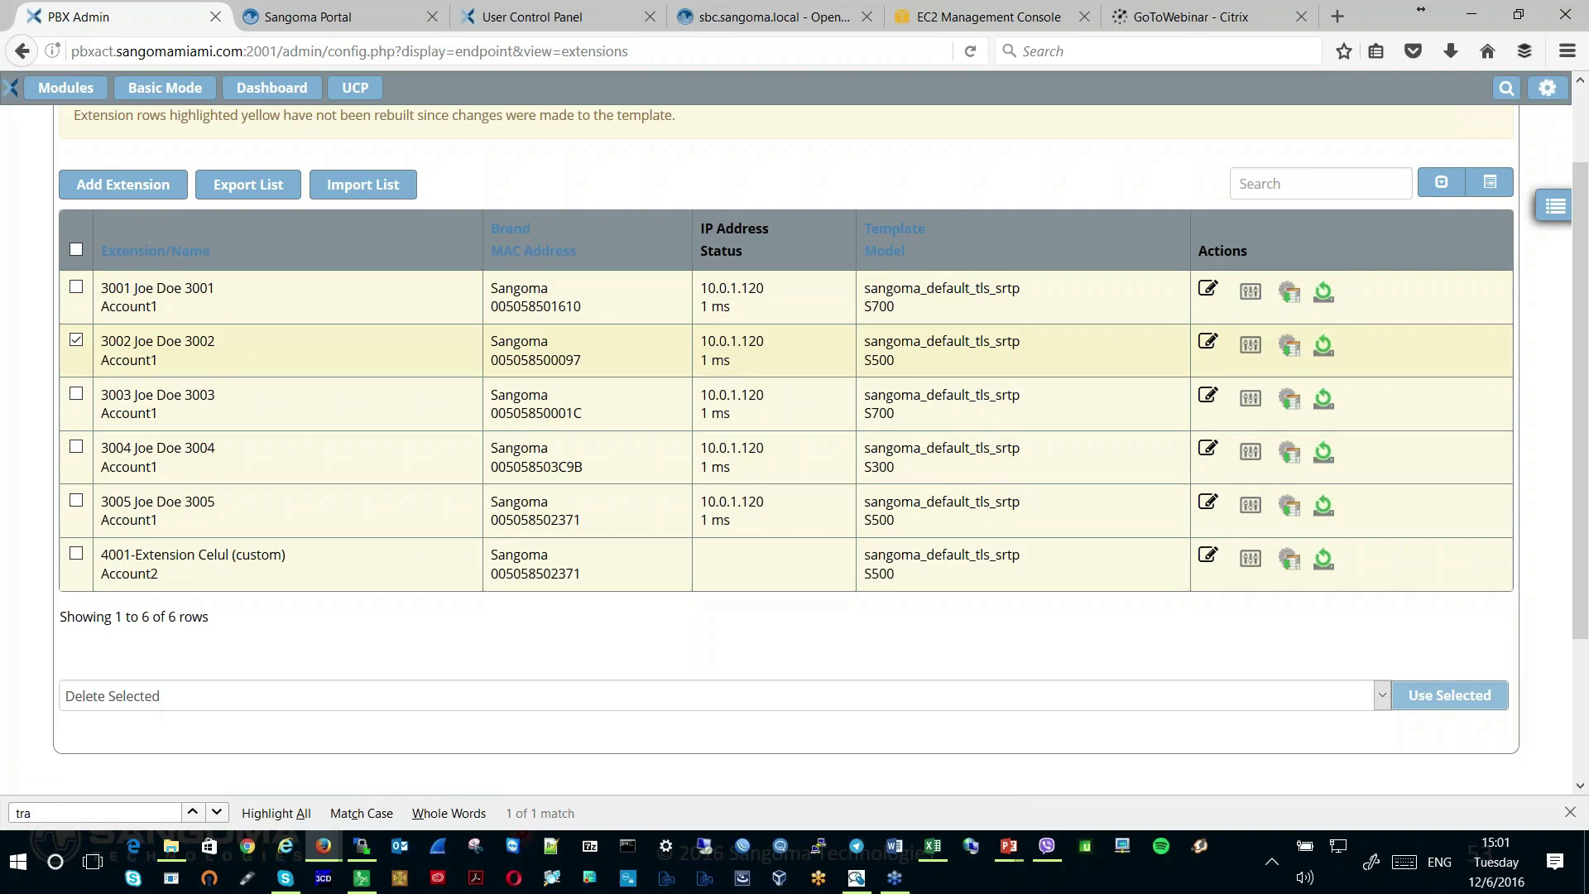
{"action": "left_click", "coordinate": [733, 341]}
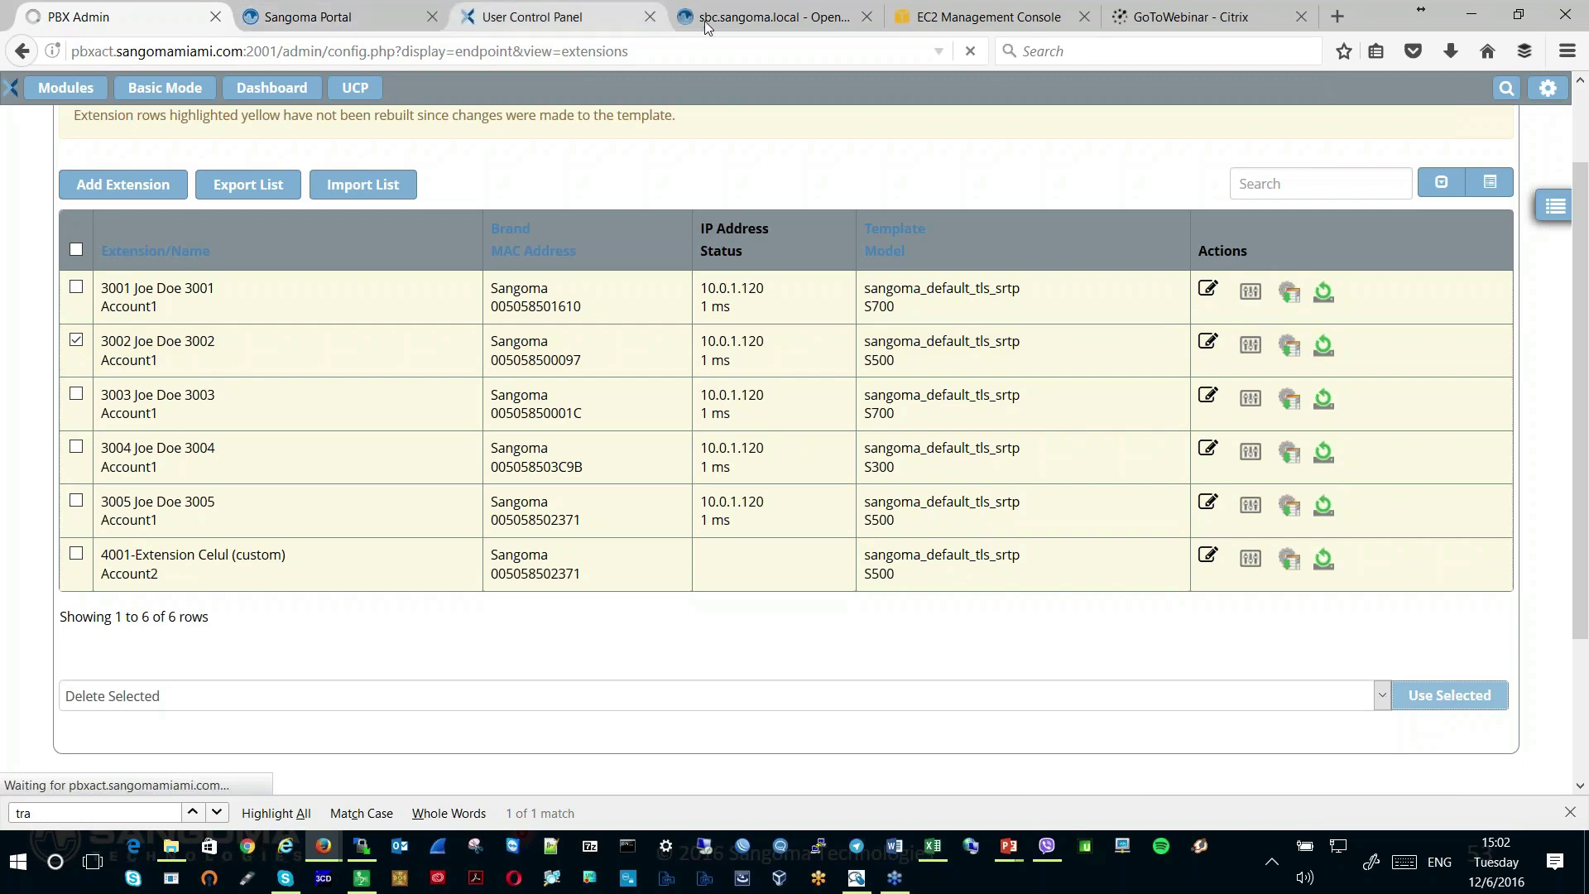
Switch to the NetBorder SBC, open SIP Profiles Status and review the external_extensions profile with its registrations
{"action": "left_click", "coordinate": [809, 21]}
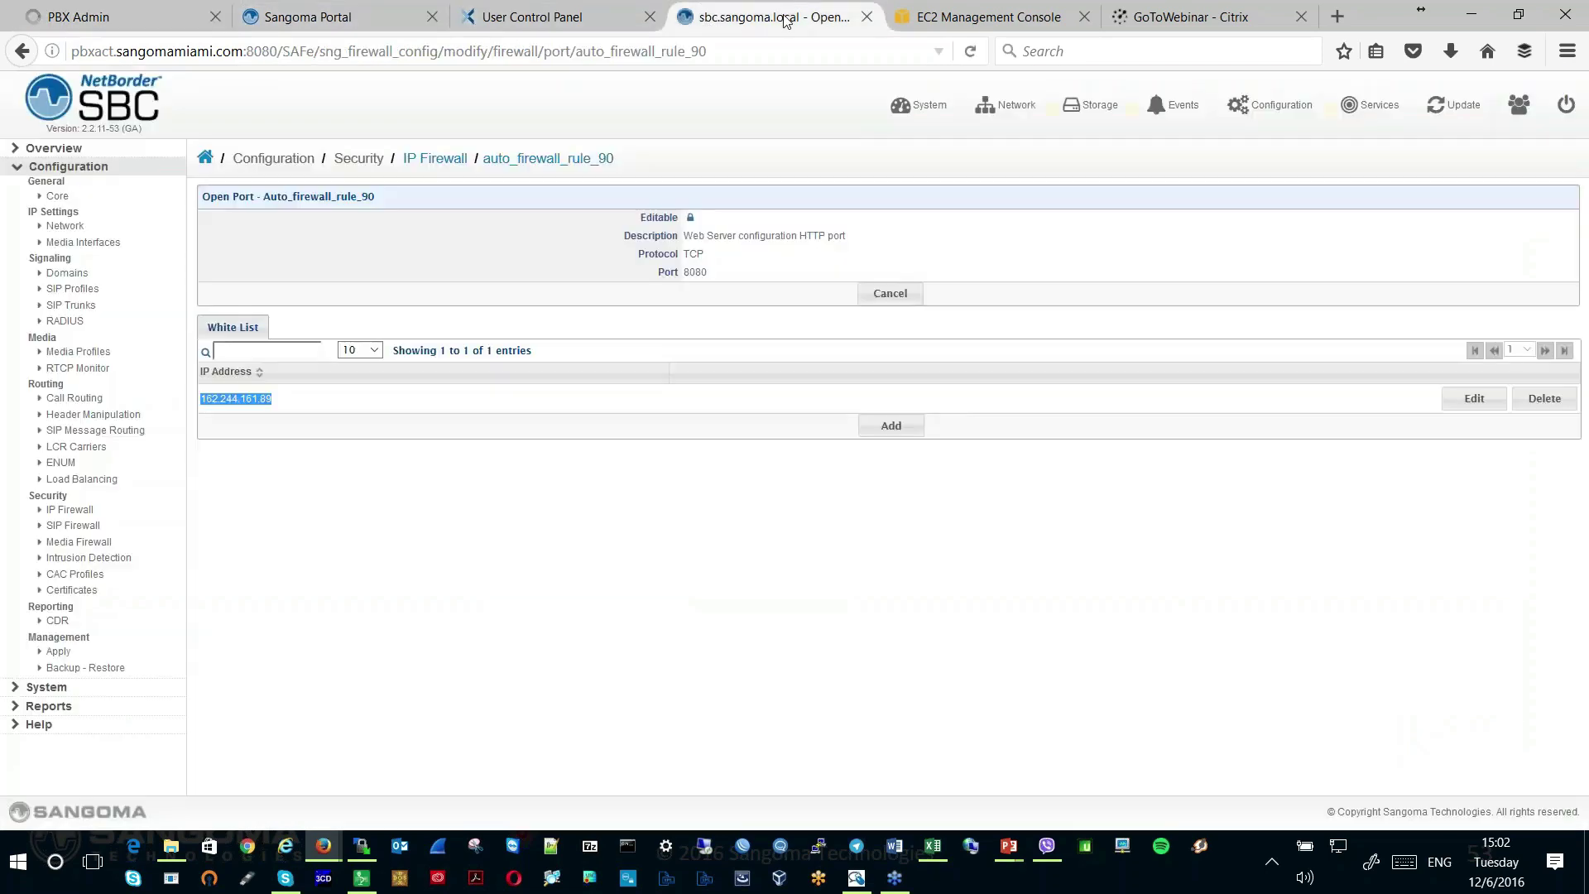
{"action": "left_click", "coordinate": [58, 153]}
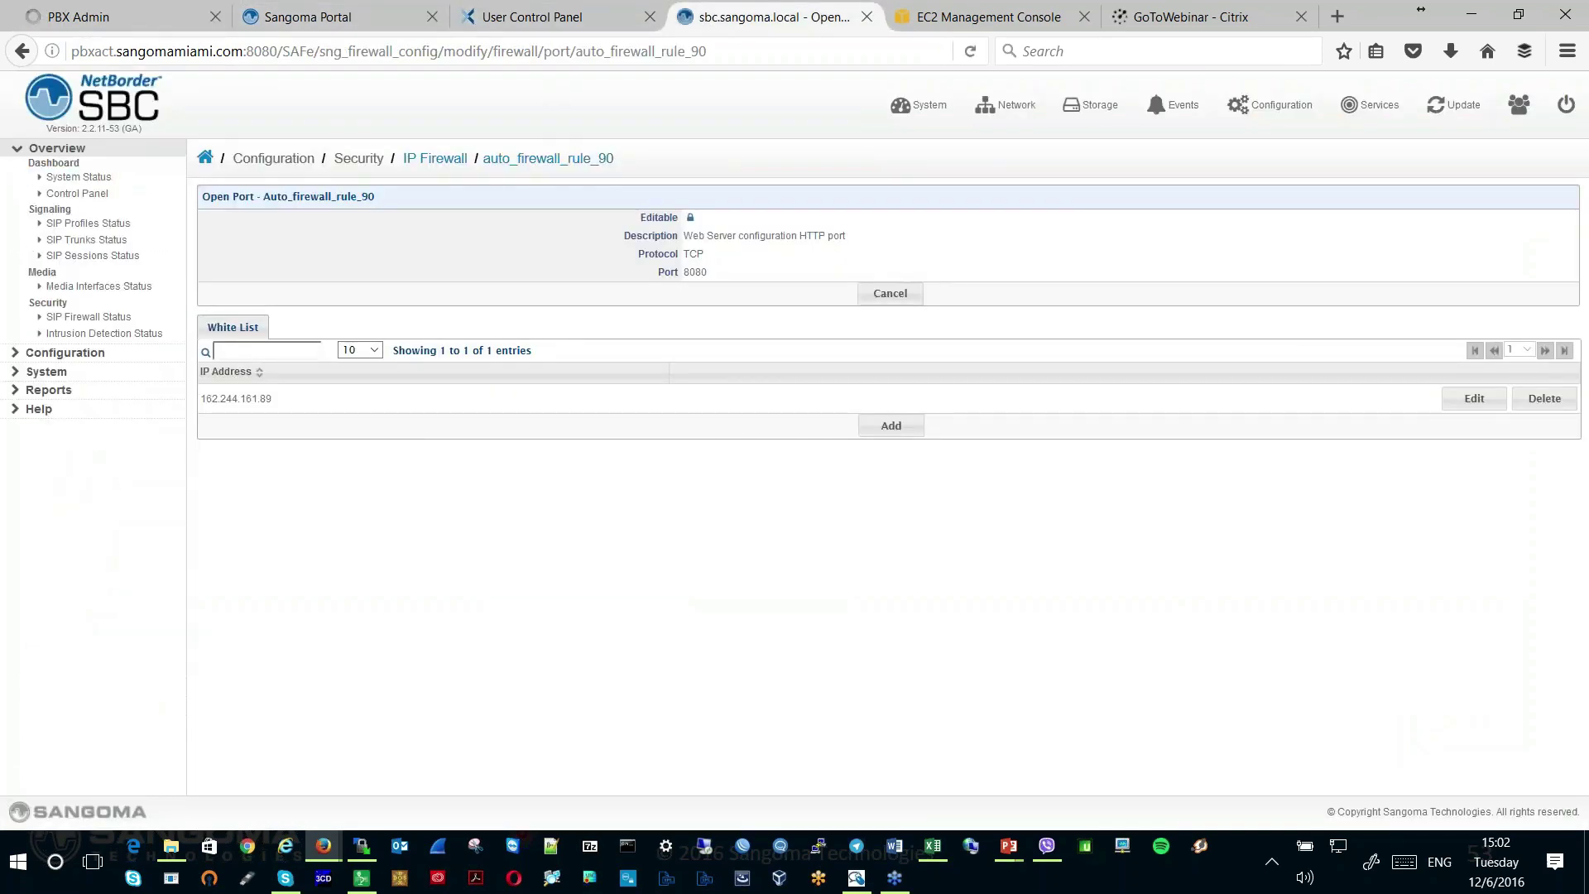
{"action": "left_click", "coordinate": [86, 225]}
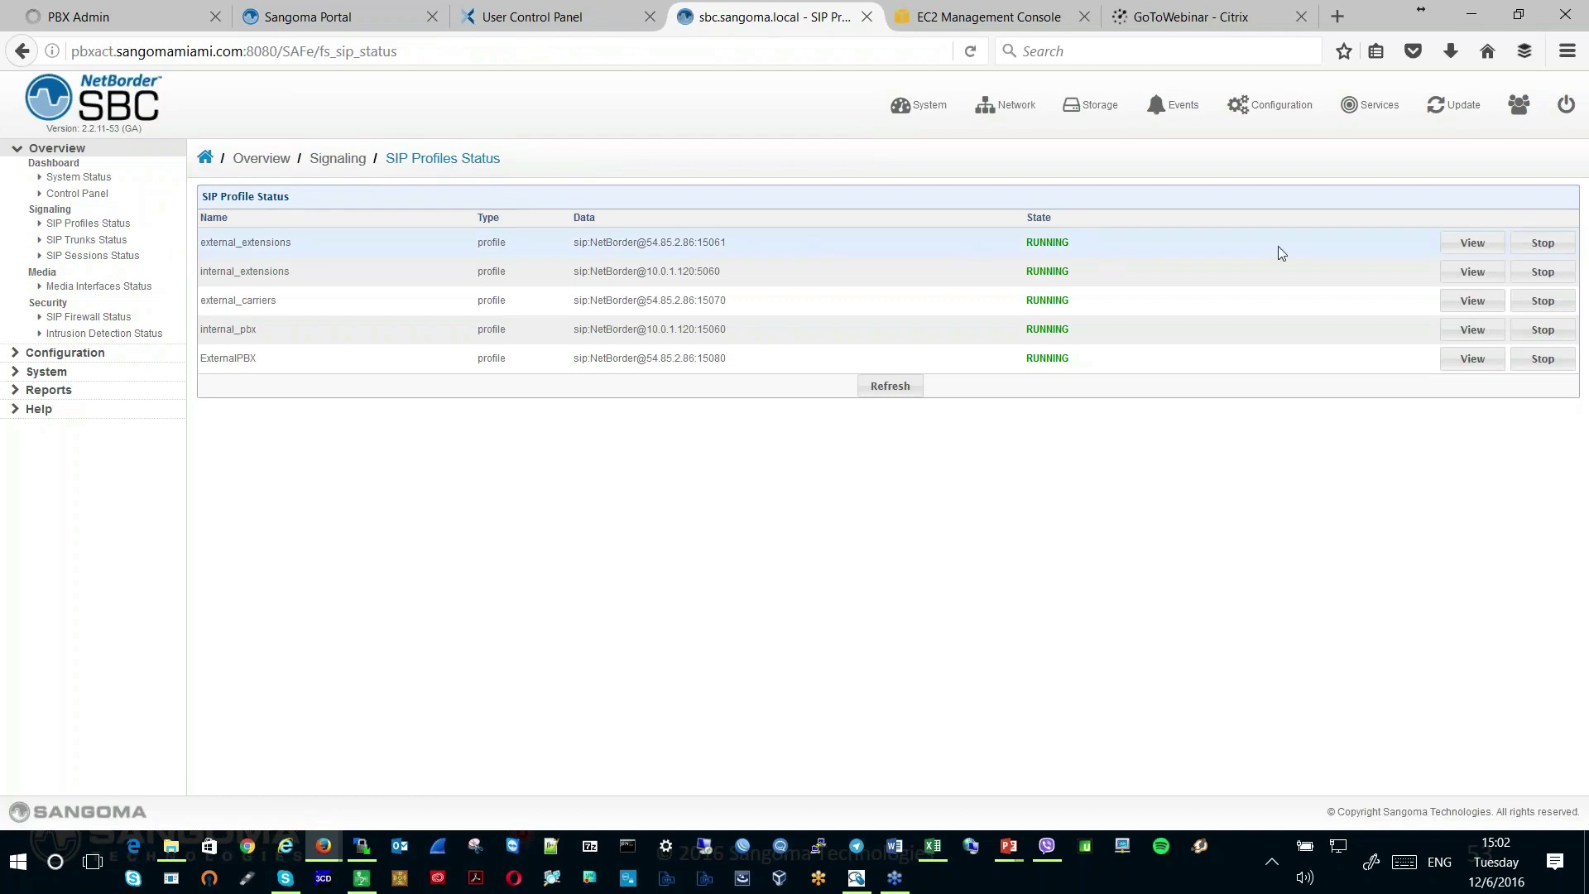
{"action": "left_click", "coordinate": [1462, 242]}
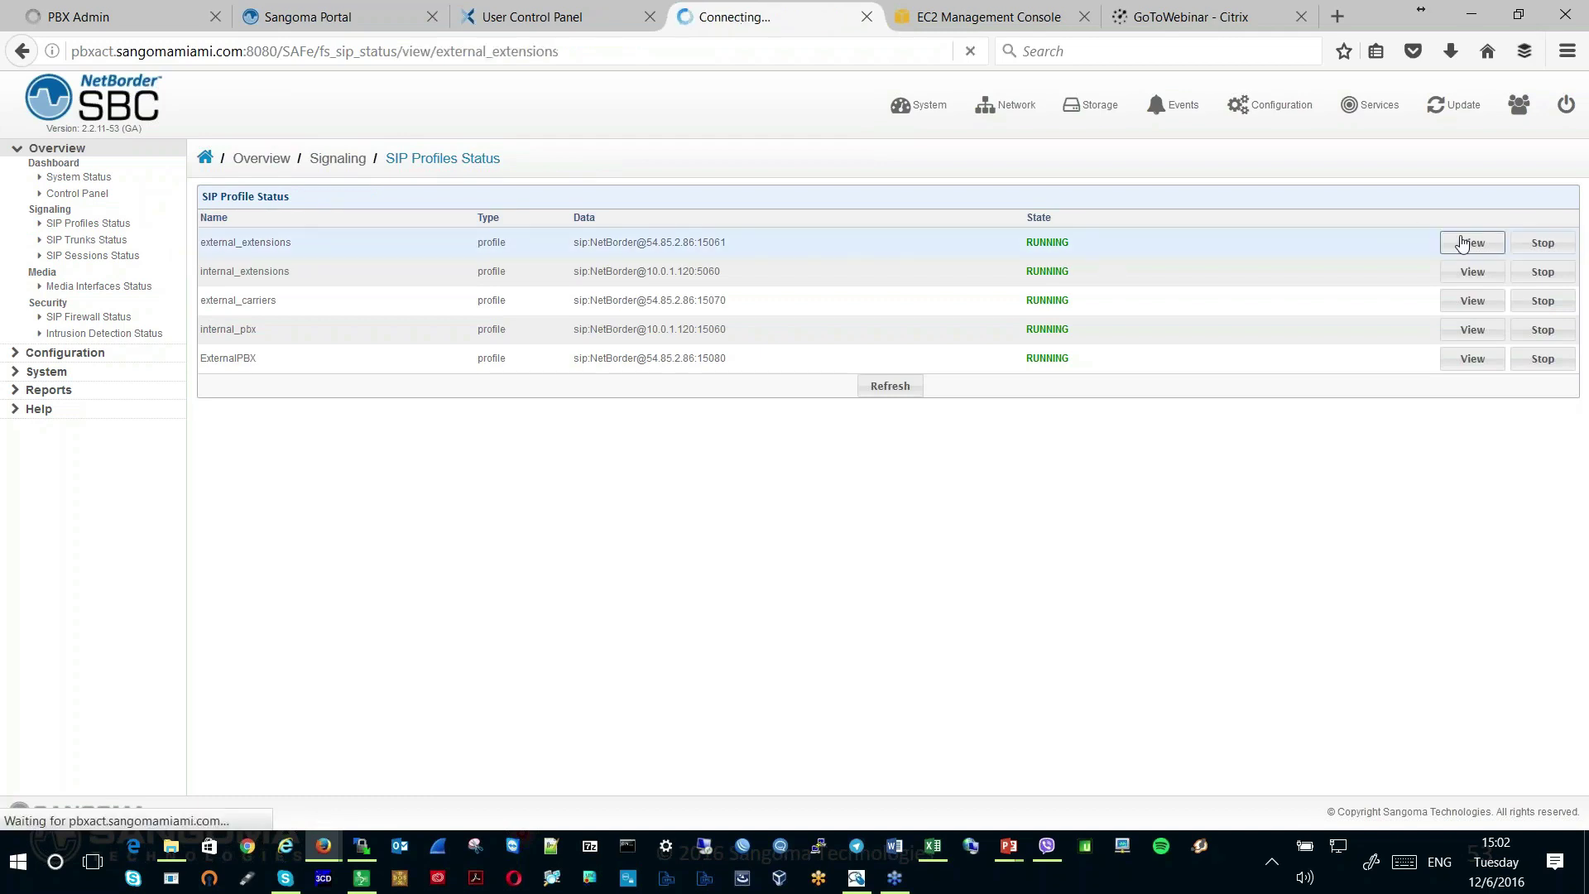
{"action": "scroll", "coordinate": [989, 496], "scroll_direction": "down", "scroll_amount": 2}
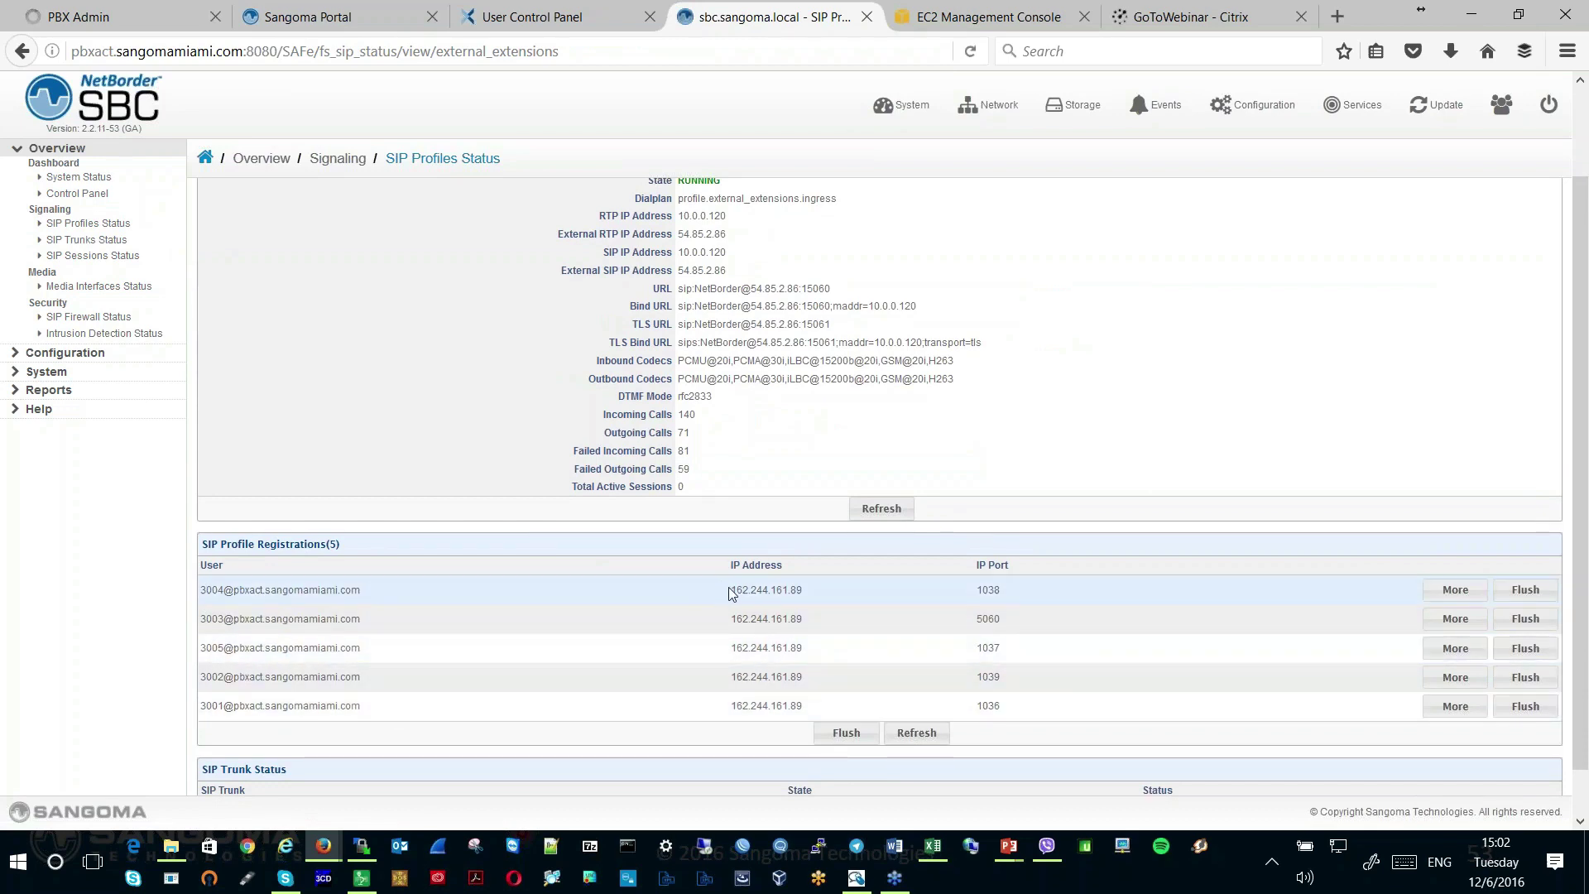
{"action": "key", "text": "ctrl+minus"}
{"action": "key", "text": "ctrl+plus"}
{"action": "key", "text": "ctrl+plus"}
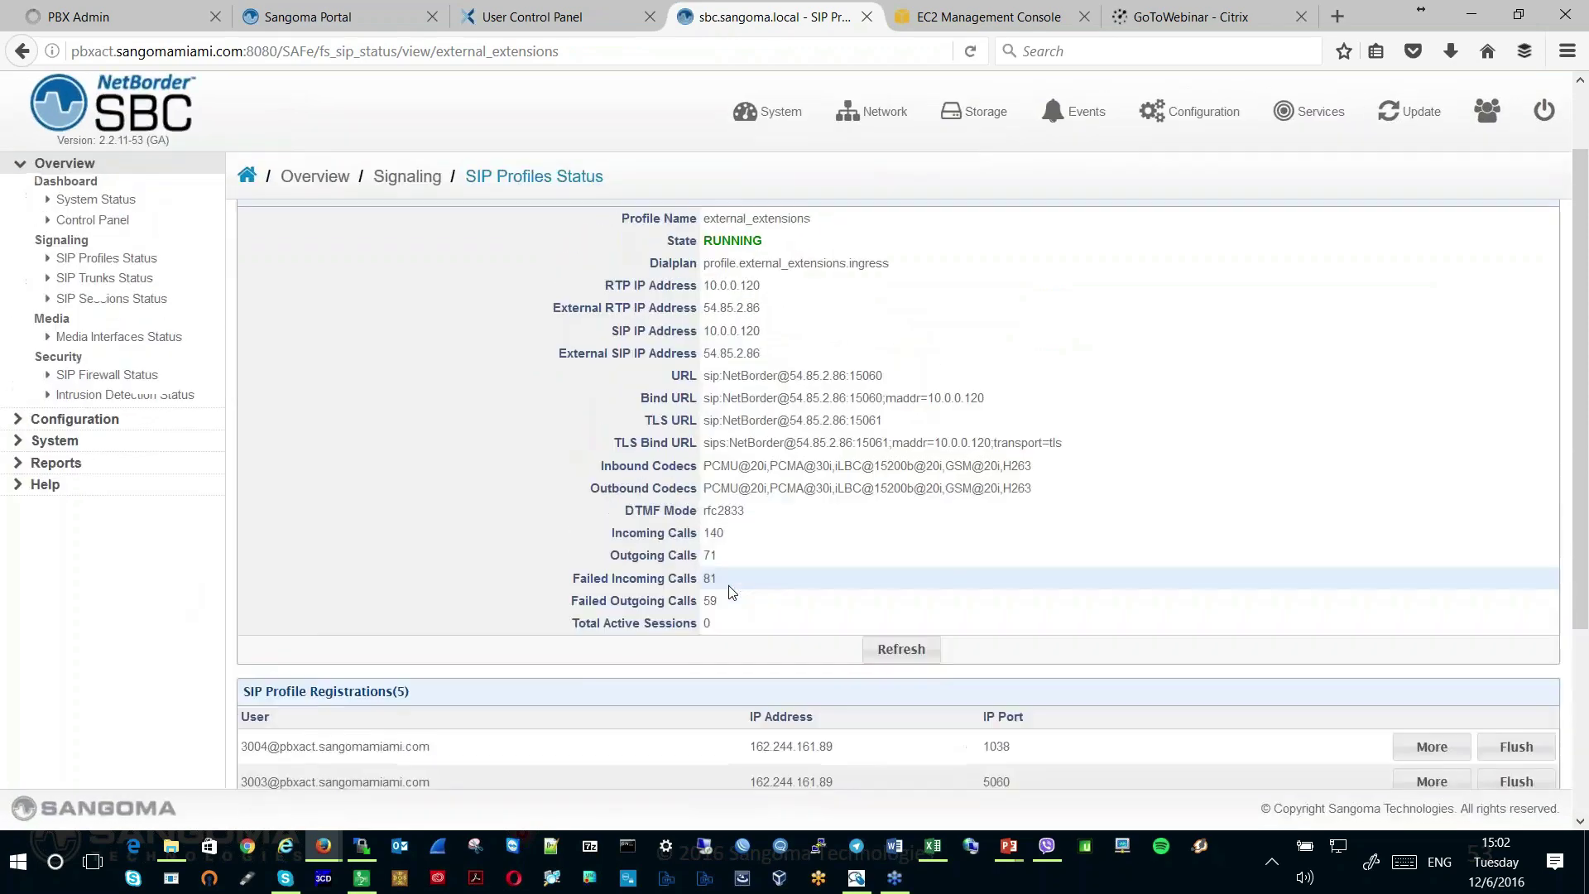
{"action": "scroll", "coordinate": [731, 591], "scroll_direction": "down", "scroll_amount": 3}
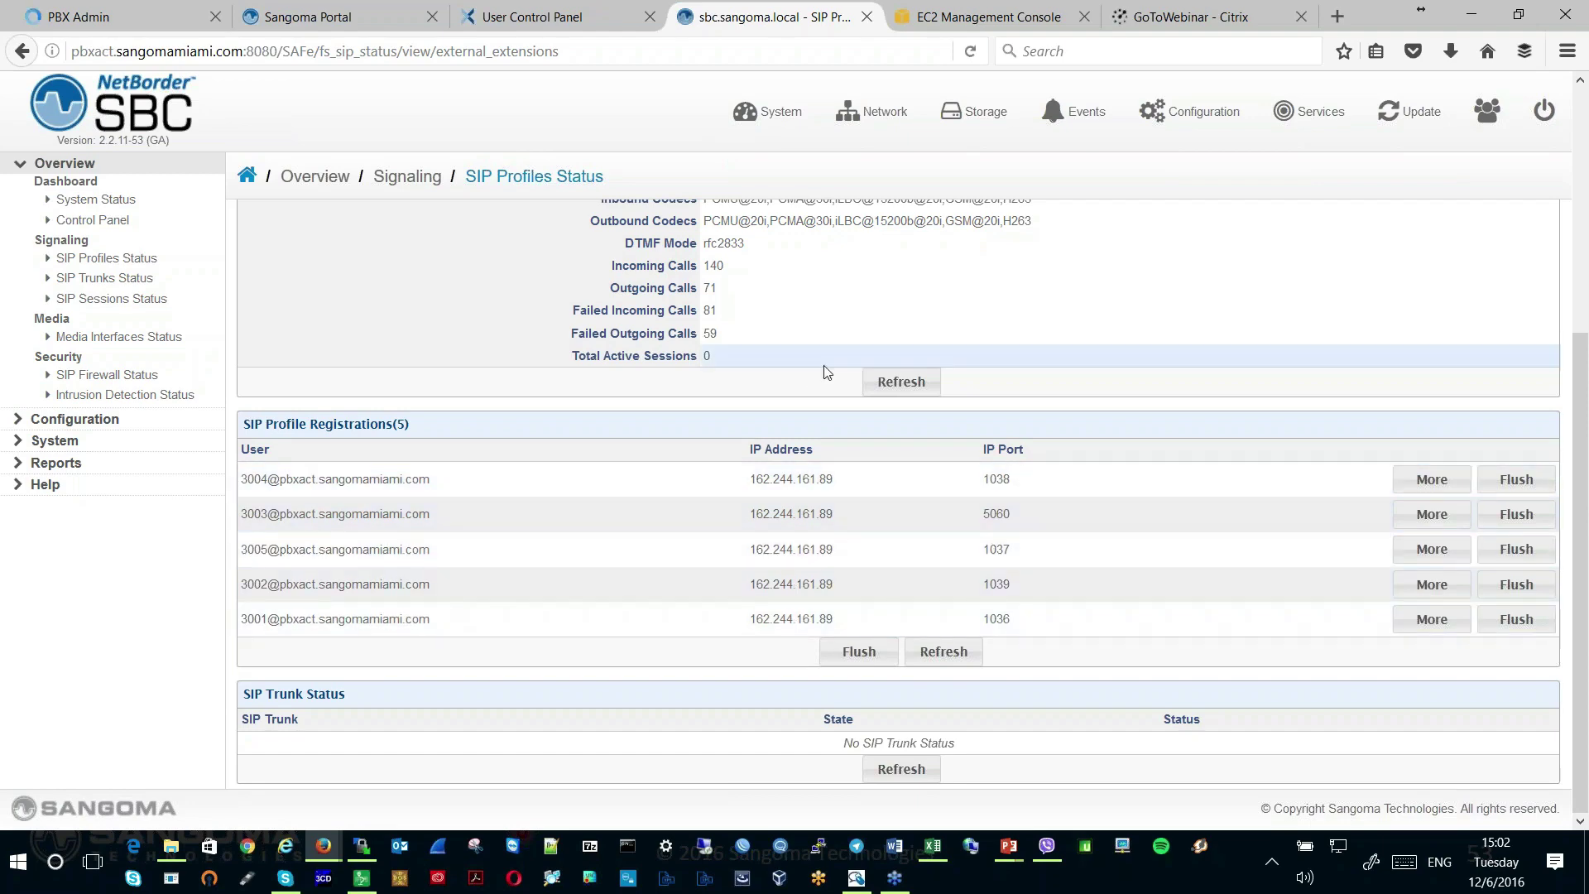
{"action": "scroll", "coordinate": [827, 377], "scroll_direction": "up", "scroll_amount": 3}
{"action": "scroll", "coordinate": [1105, 593], "scroll_direction": "down", "scroll_amount": 3}
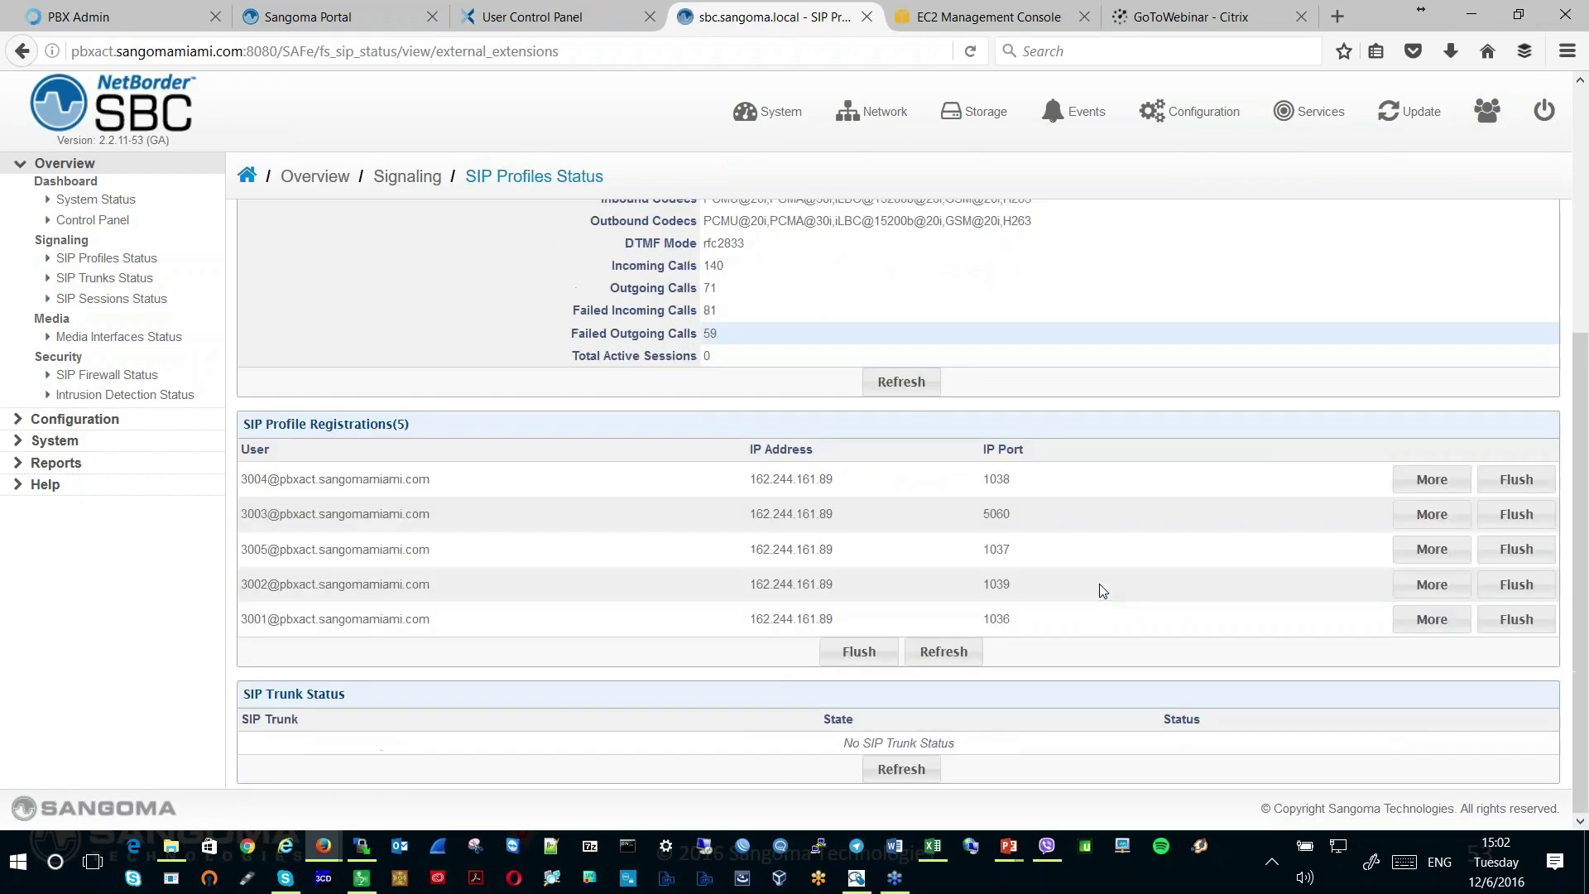
Inspect the contact transport, status and expiry in extension 3003's registration details, and return to Extension Mapping in PBX Admin
{"action": "left_click", "coordinate": [1420, 516]}
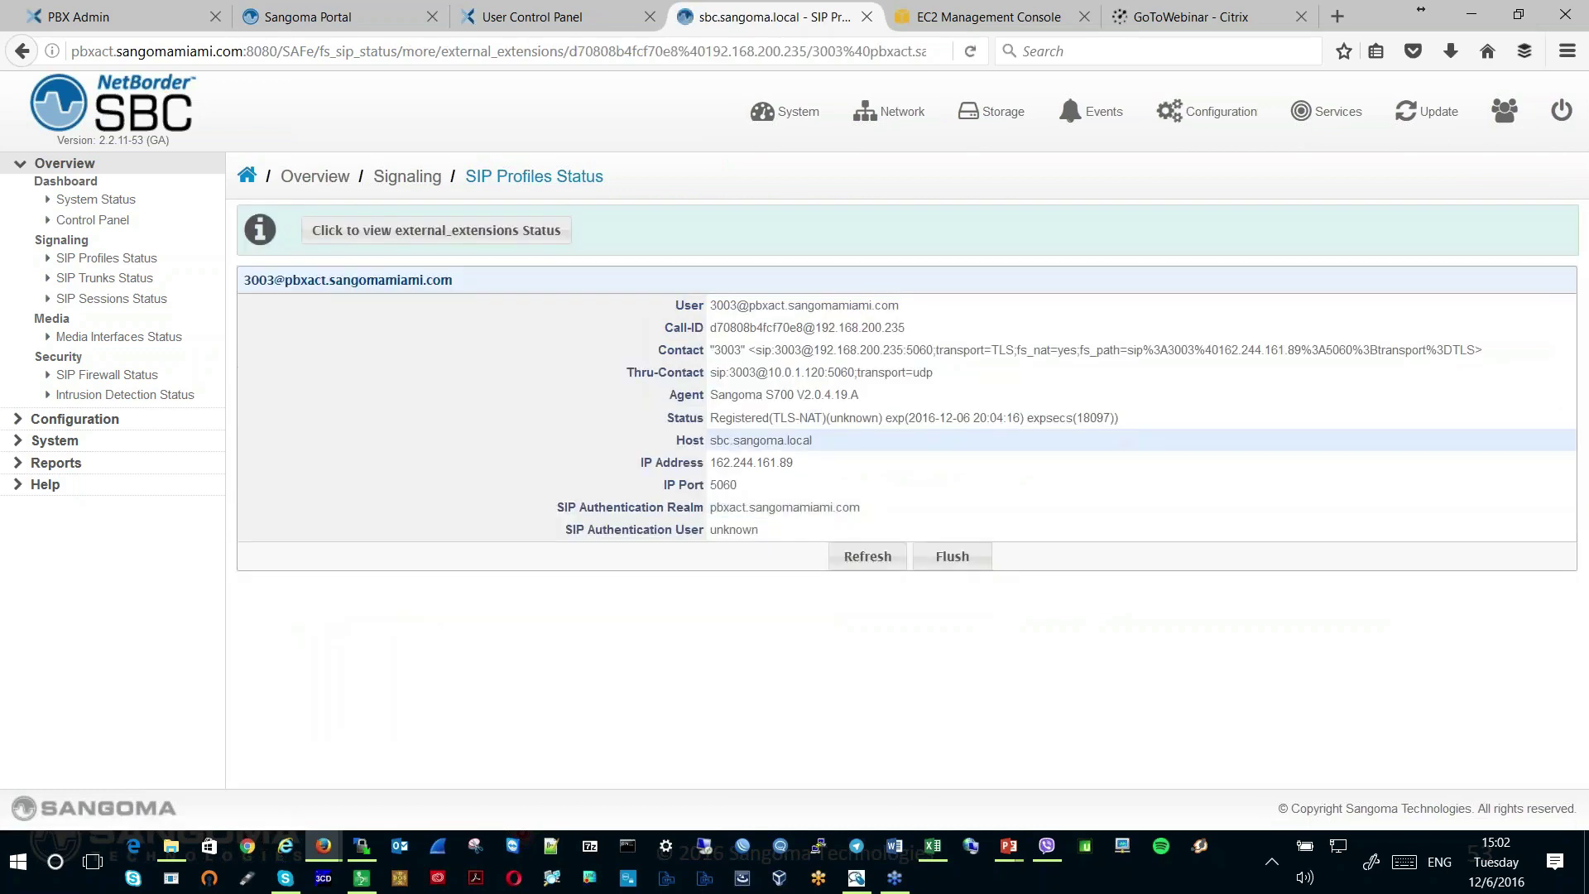
{"action": "left_click_drag", "start_coordinate": [775, 417], "coordinate": [824, 418]}
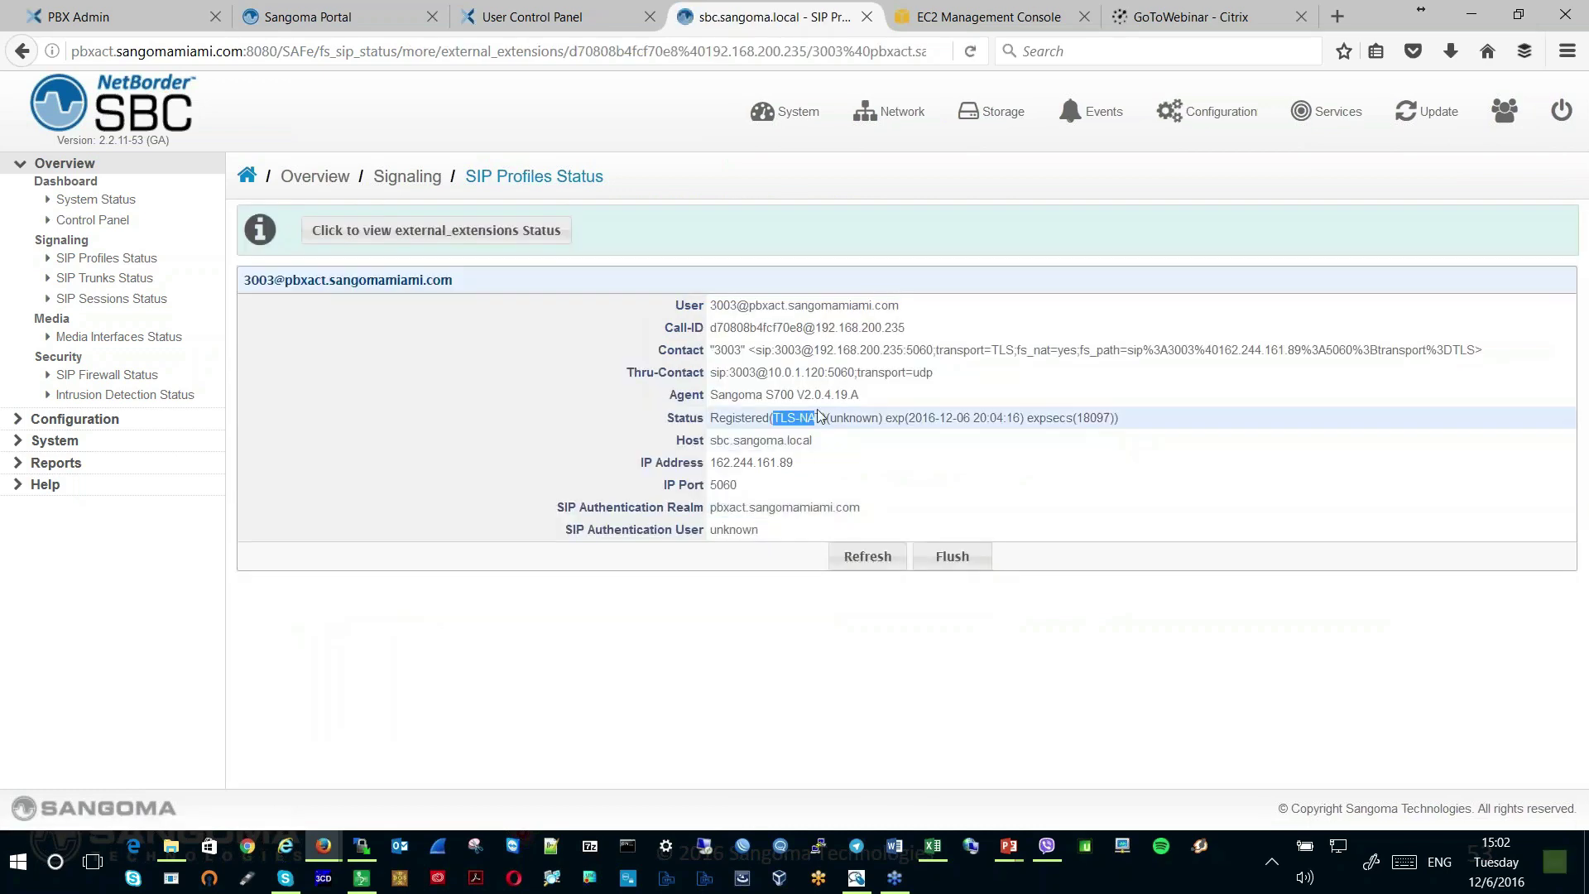
{"action": "left_click_drag", "start_coordinate": [984, 349], "coordinate": [1028, 349]}
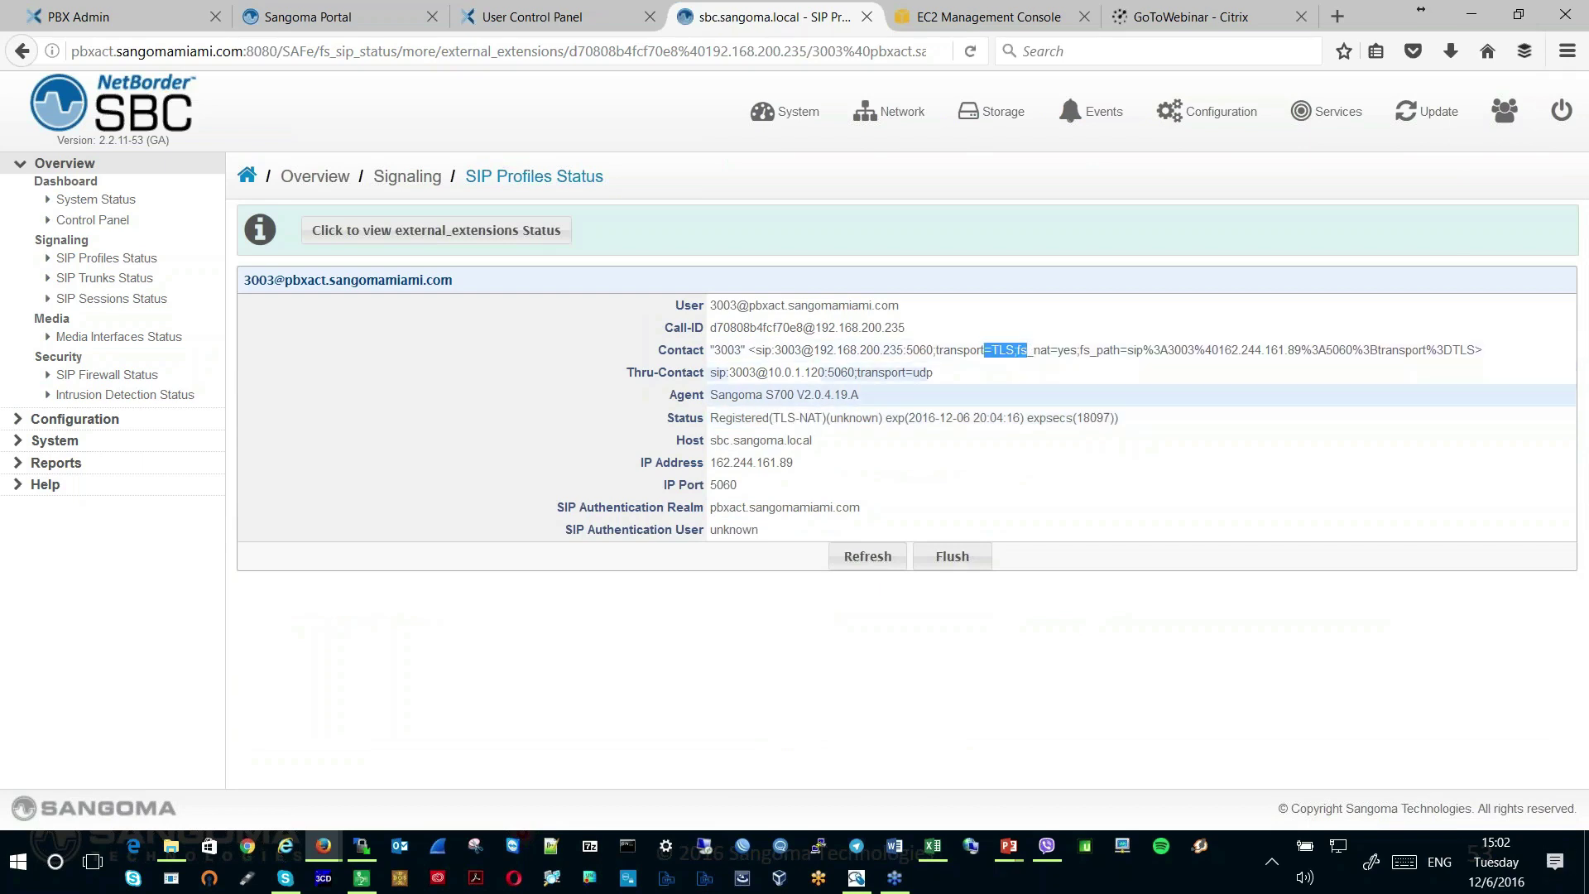
{"action": "left_click_drag", "start_coordinate": [1059, 418], "coordinate": [1172, 418]}
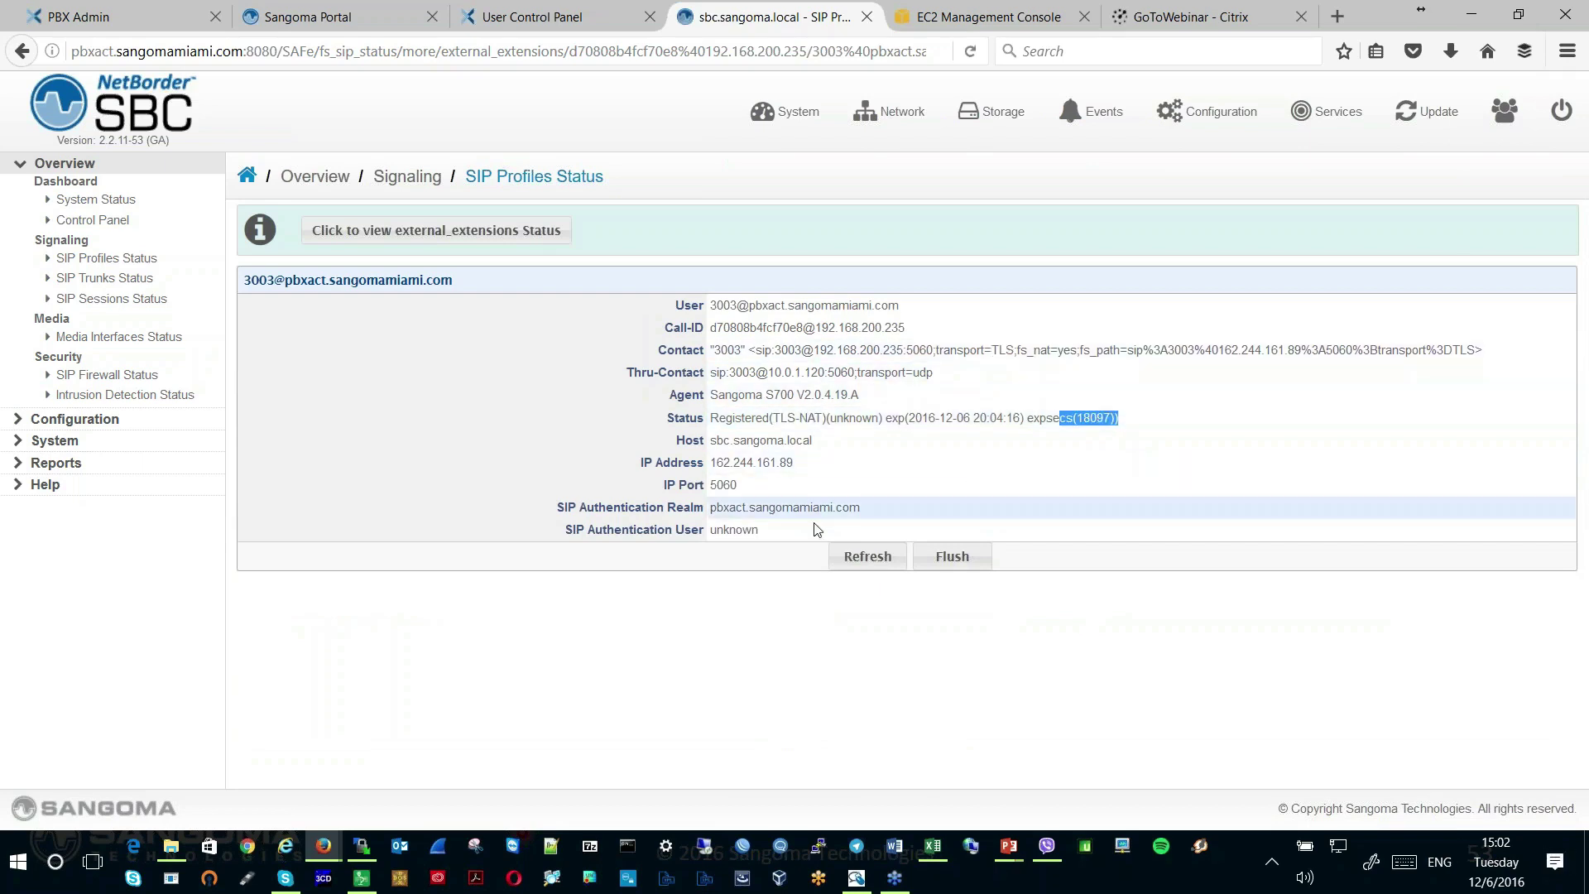
{"action": "left_click", "coordinate": [82, 16]}
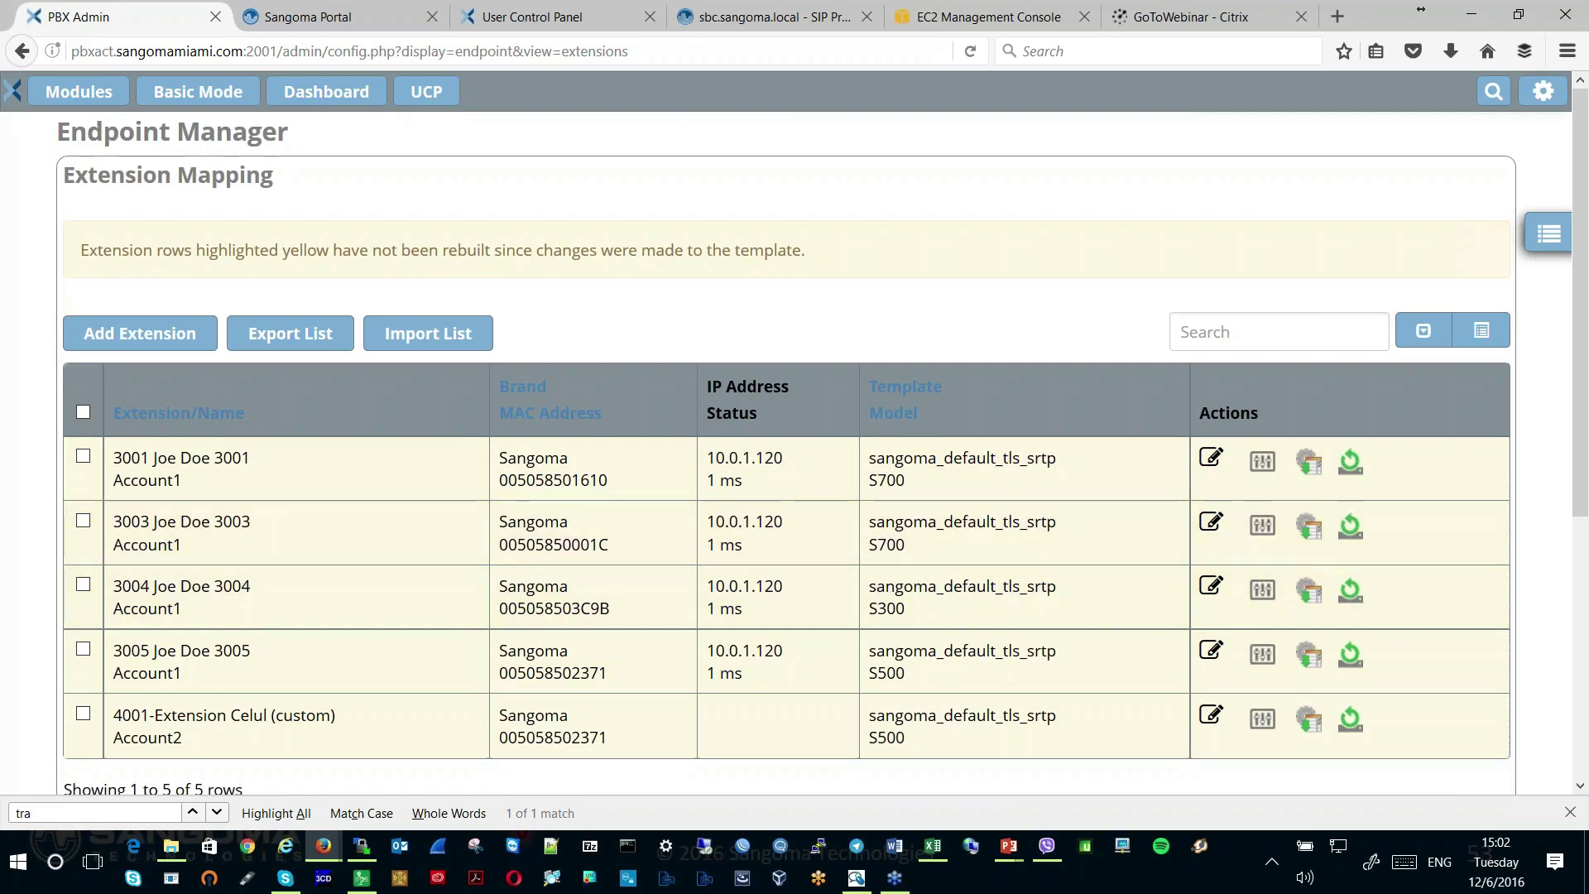
Switch to the desk phone's web interface, sign in to its Upgrade page with the saved credentials, and reset the phone to factory settings
{"action": "key", "text": "alt+Tab"}
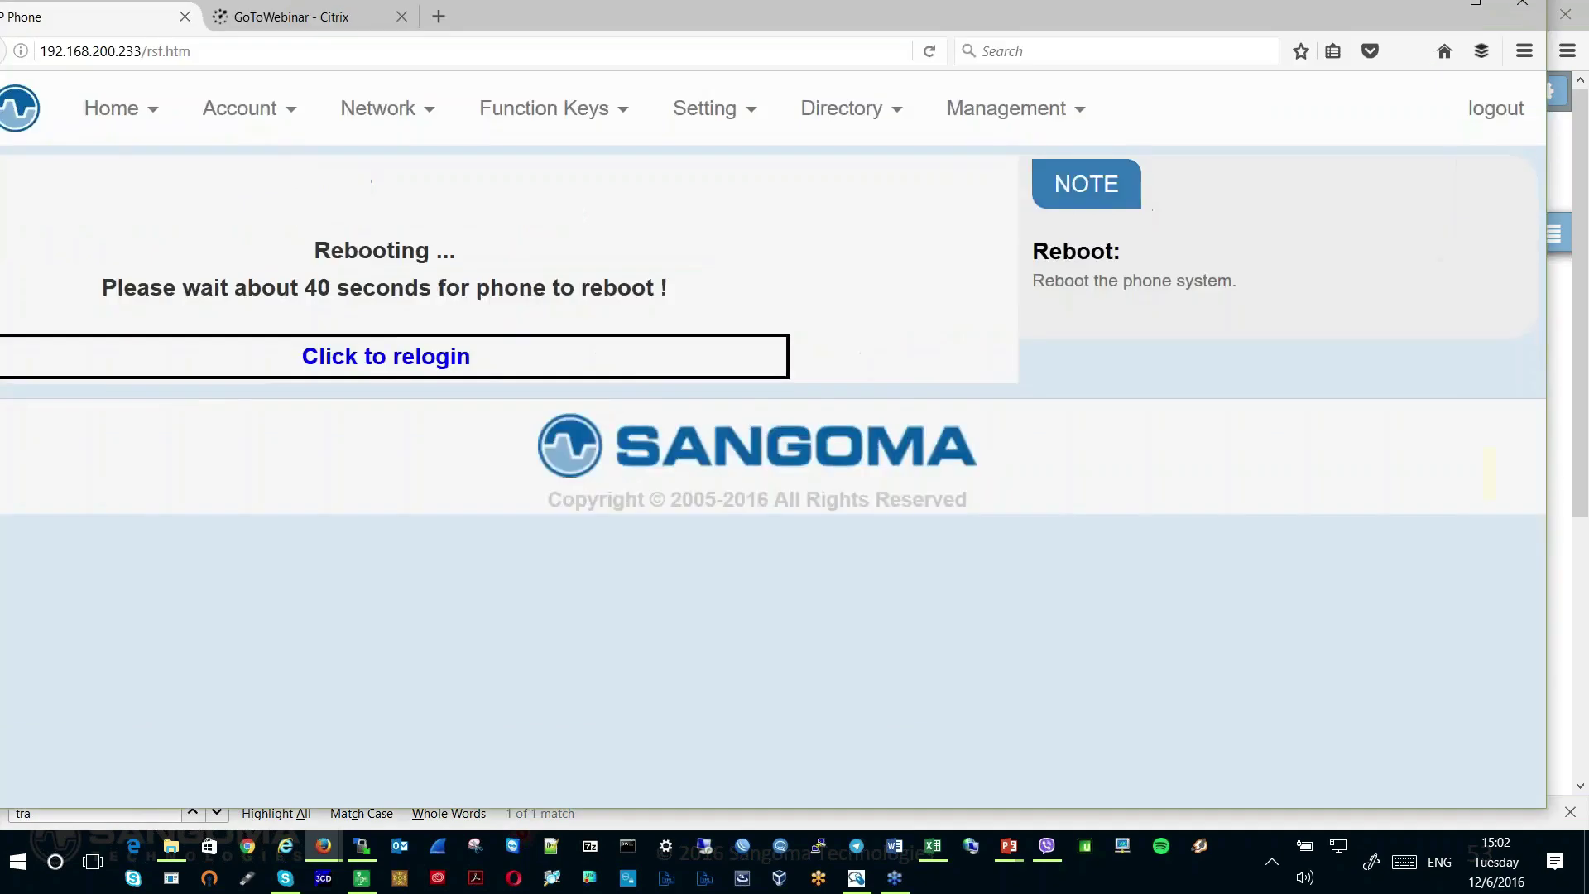
{"action": "left_click_drag", "start_coordinate": [523, 1], "coordinate": [581, 98]}
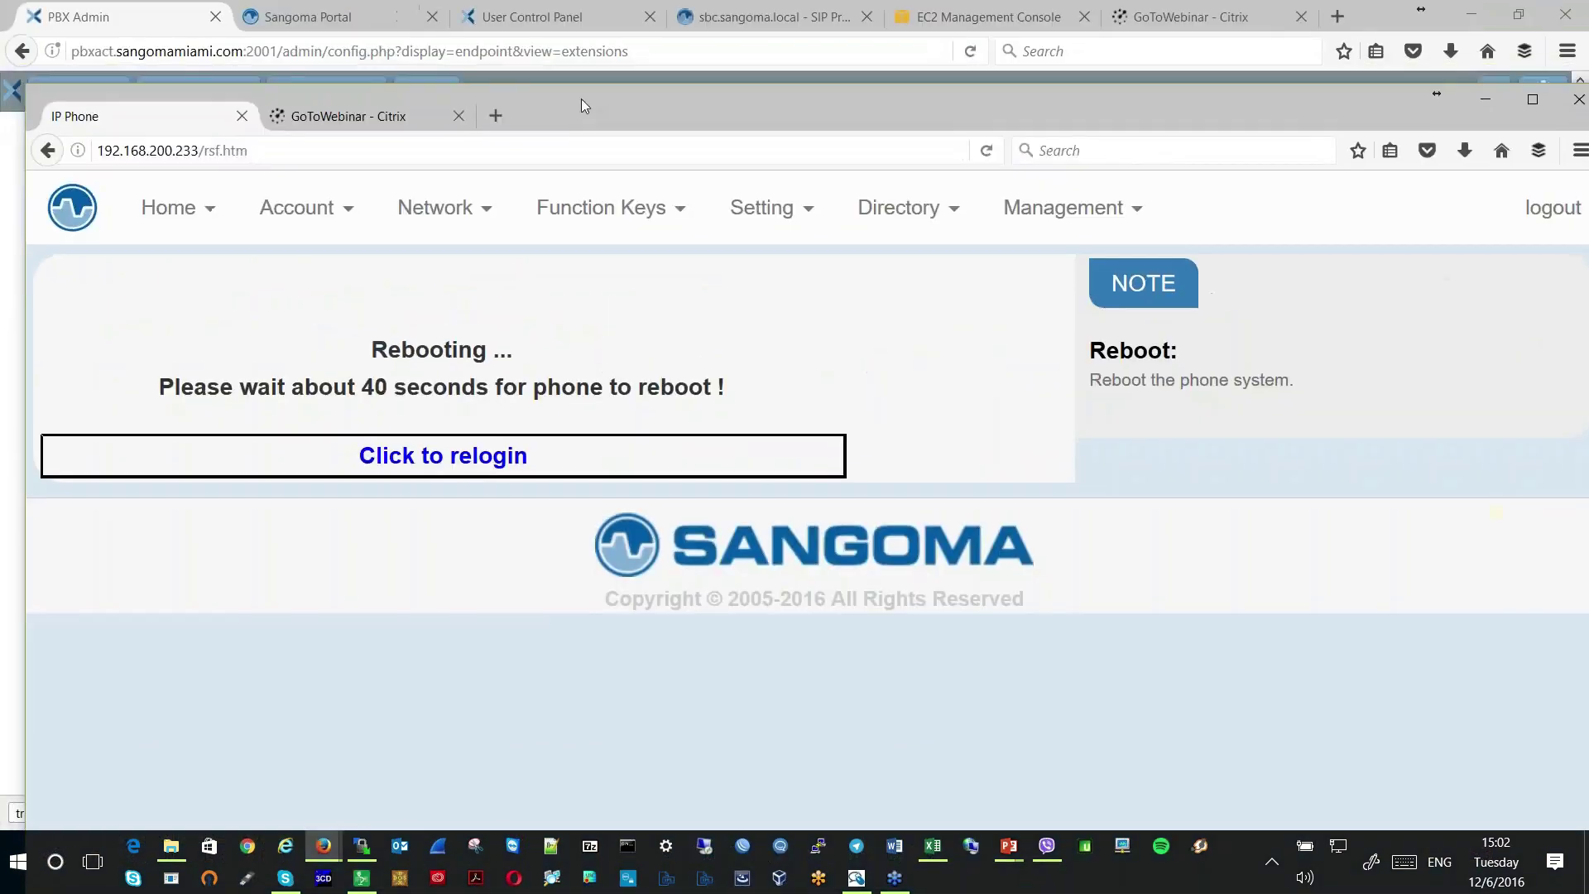
{"action": "left_click", "coordinate": [1030, 214]}
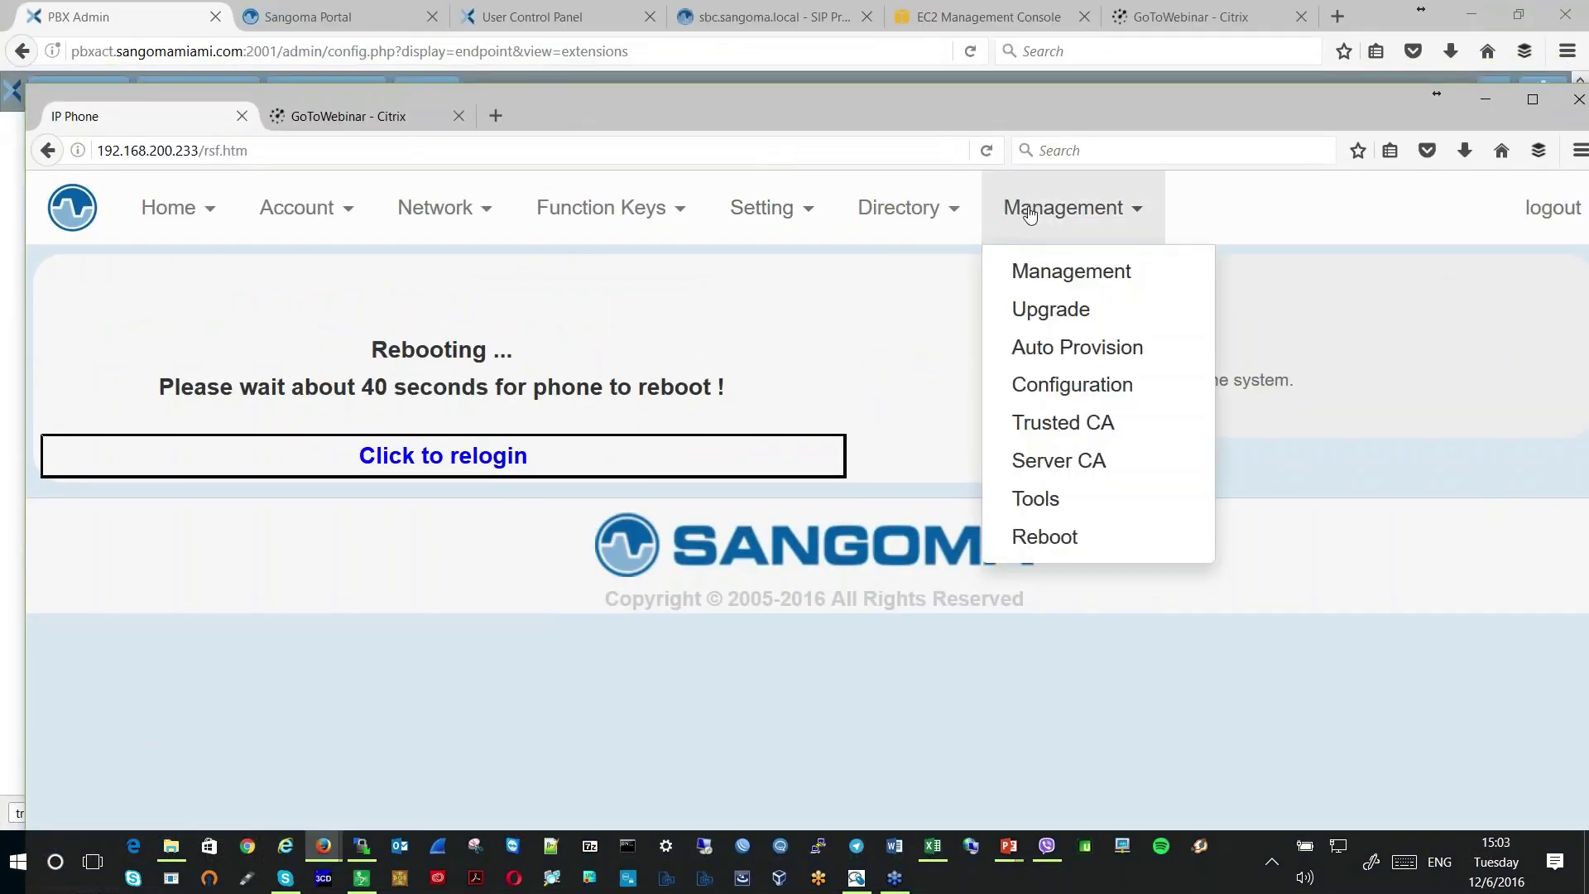
{"action": "left_click", "coordinate": [1064, 321]}
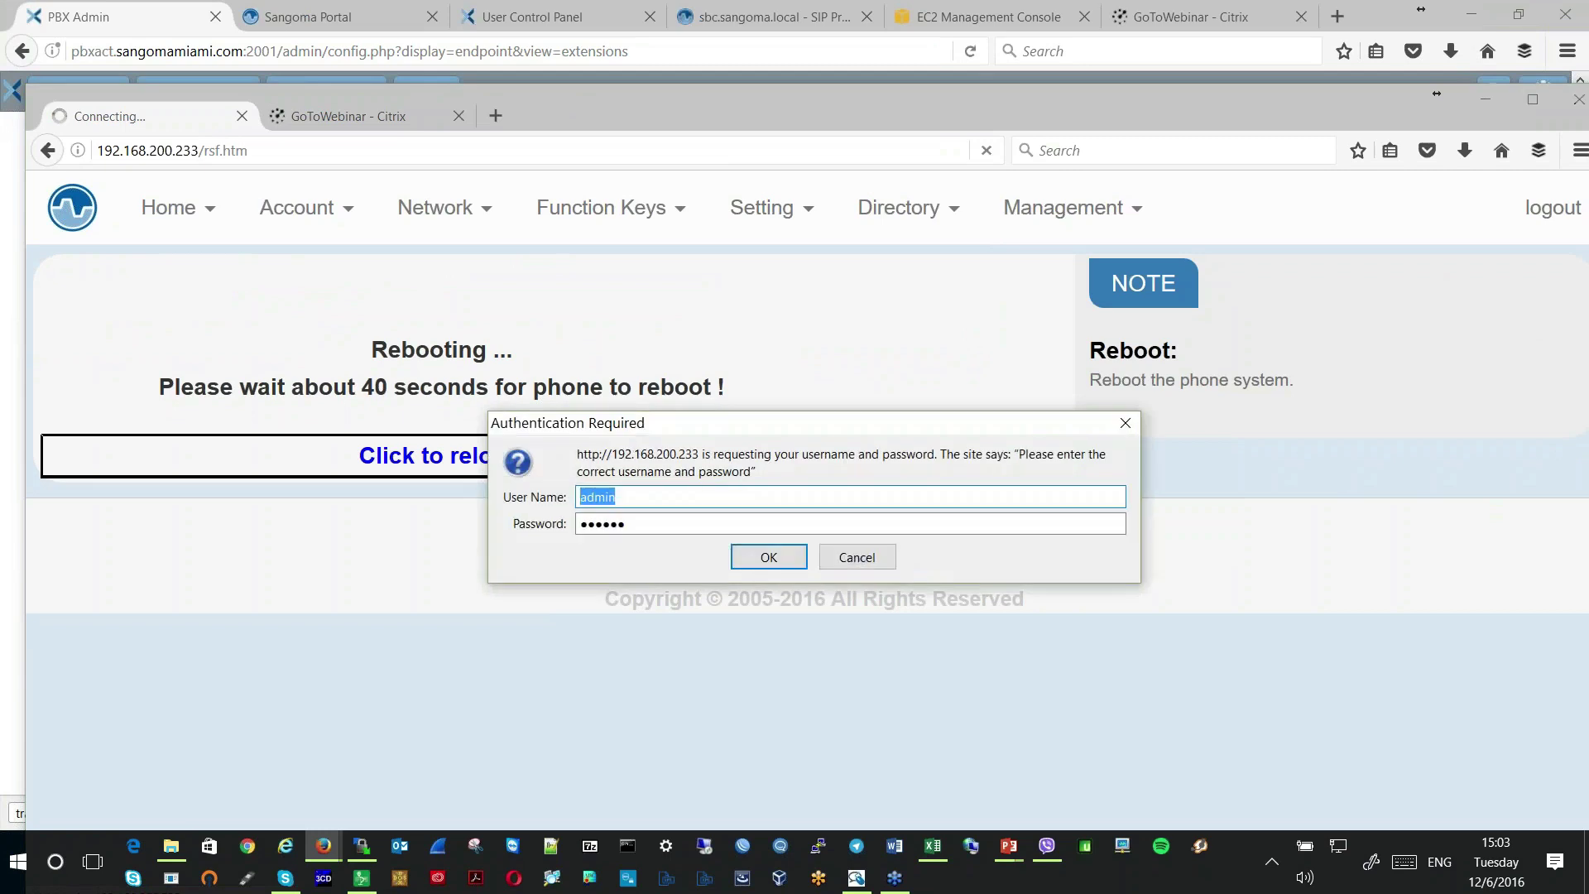
{"action": "left_click", "coordinate": [769, 558]}
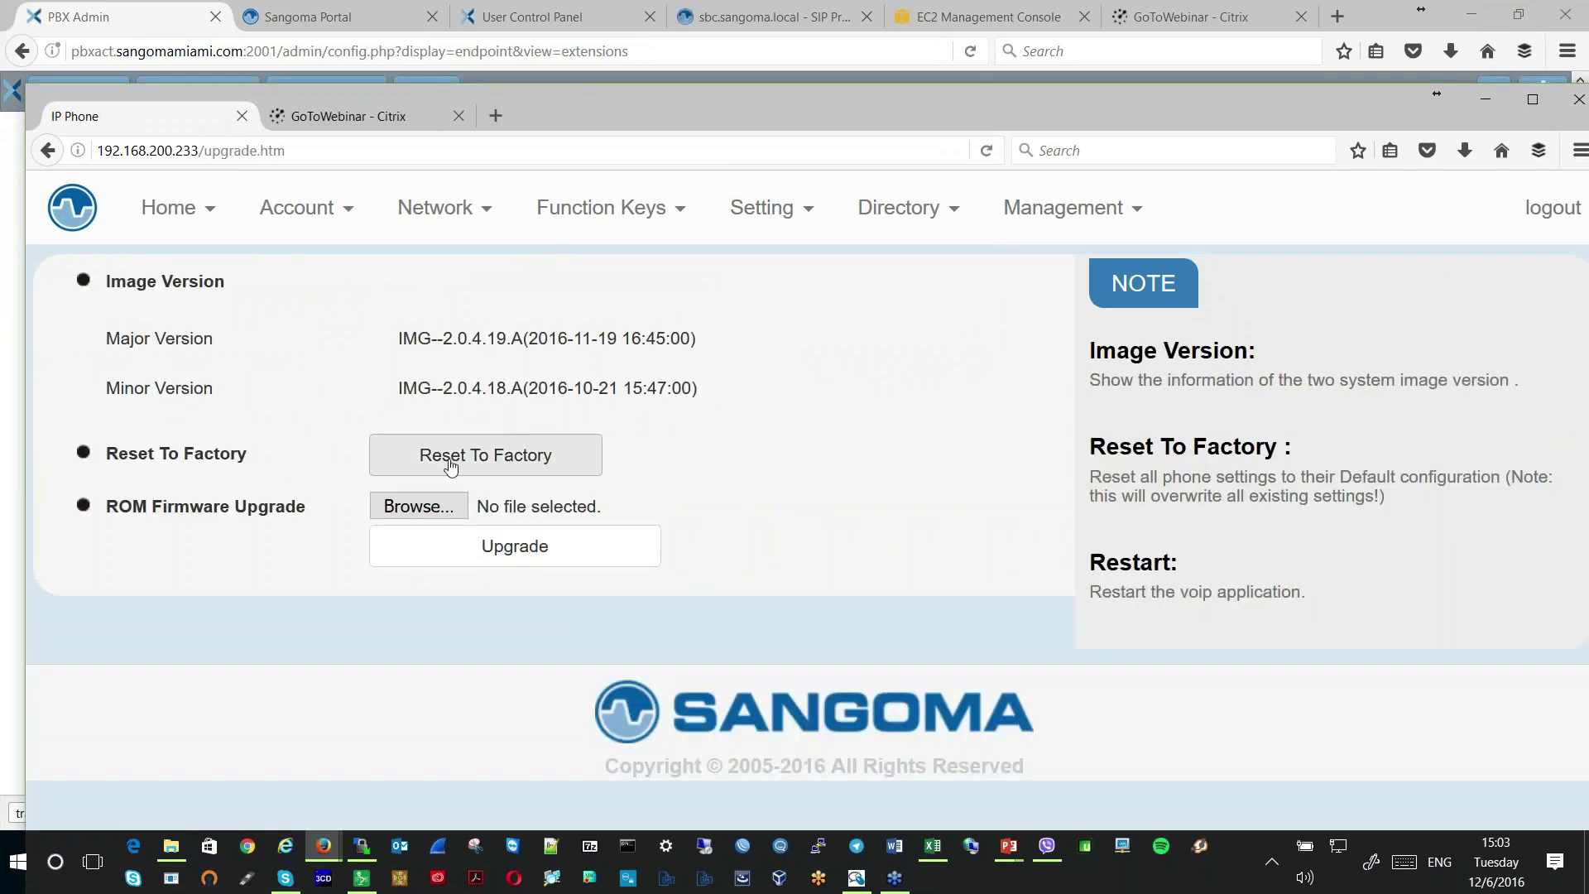
{"action": "left_click", "coordinate": [451, 465]}
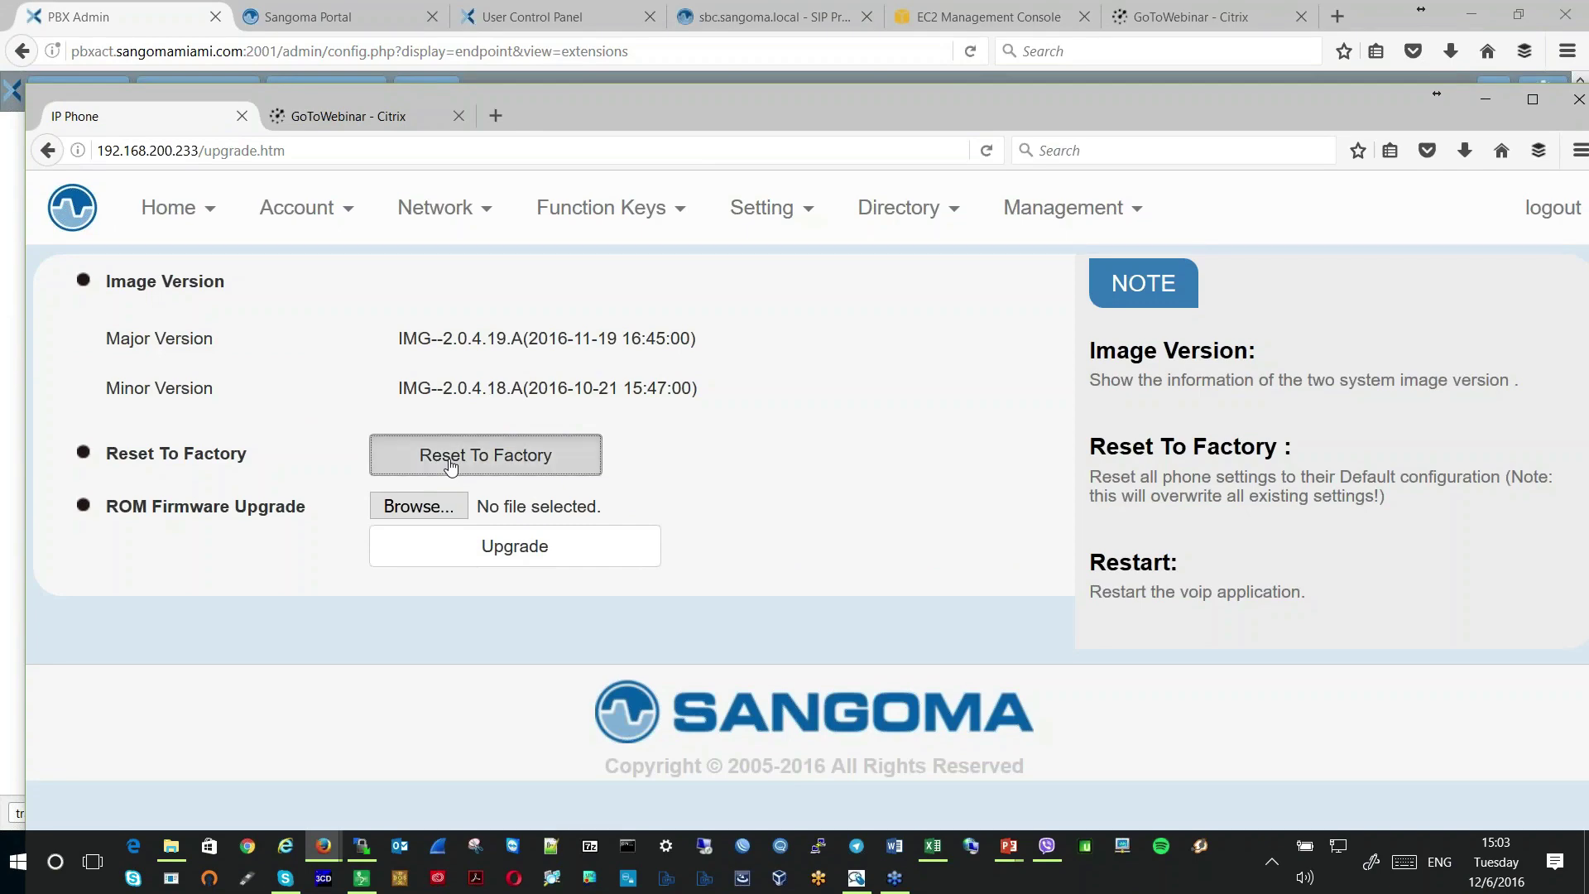
{"action": "left_click", "coordinate": [922, 493]}
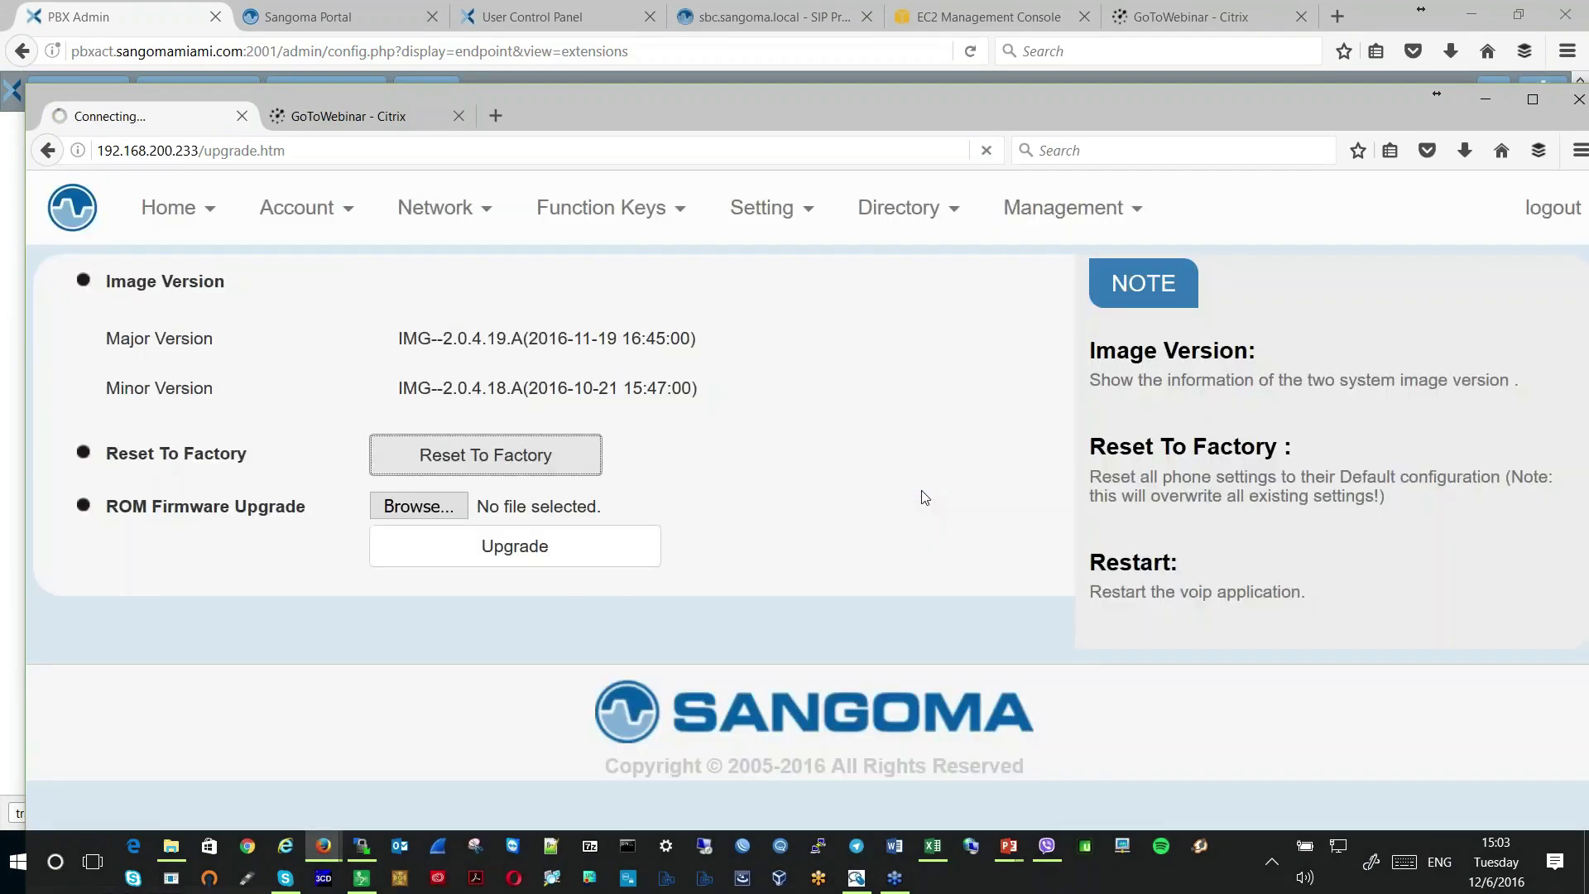
Switch to the IPEVO Presenter camera view to watch the desk phone restart, and return to Extension Mapping in PBX Admin
{"action": "left_click", "coordinate": [360, 881]}
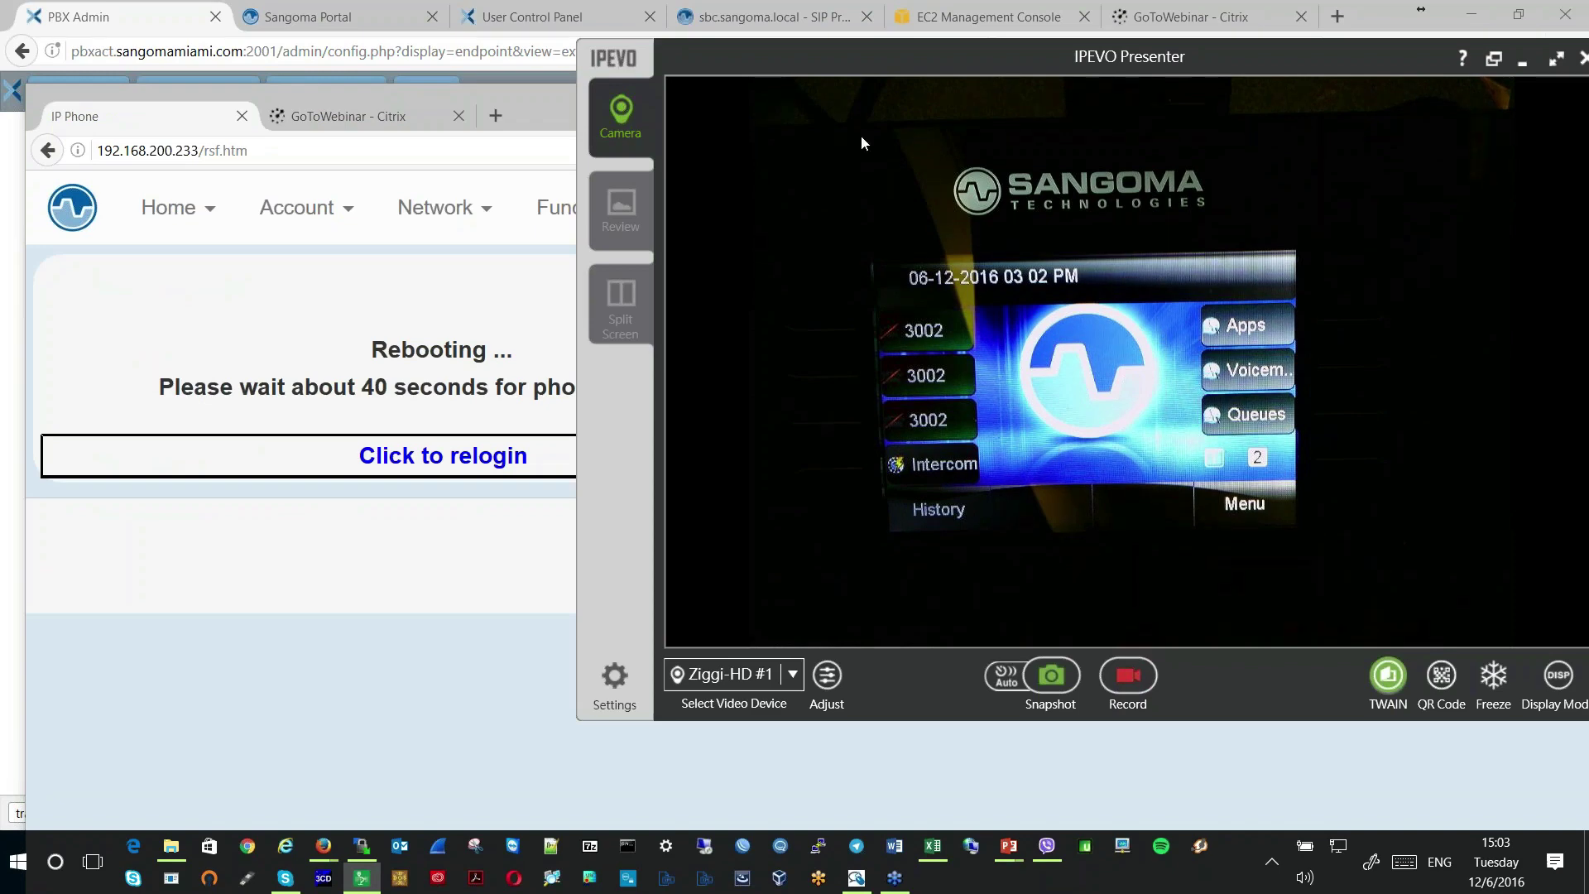
{"action": "left_click_drag", "start_coordinate": [926, 66], "coordinate": [864, 53]}
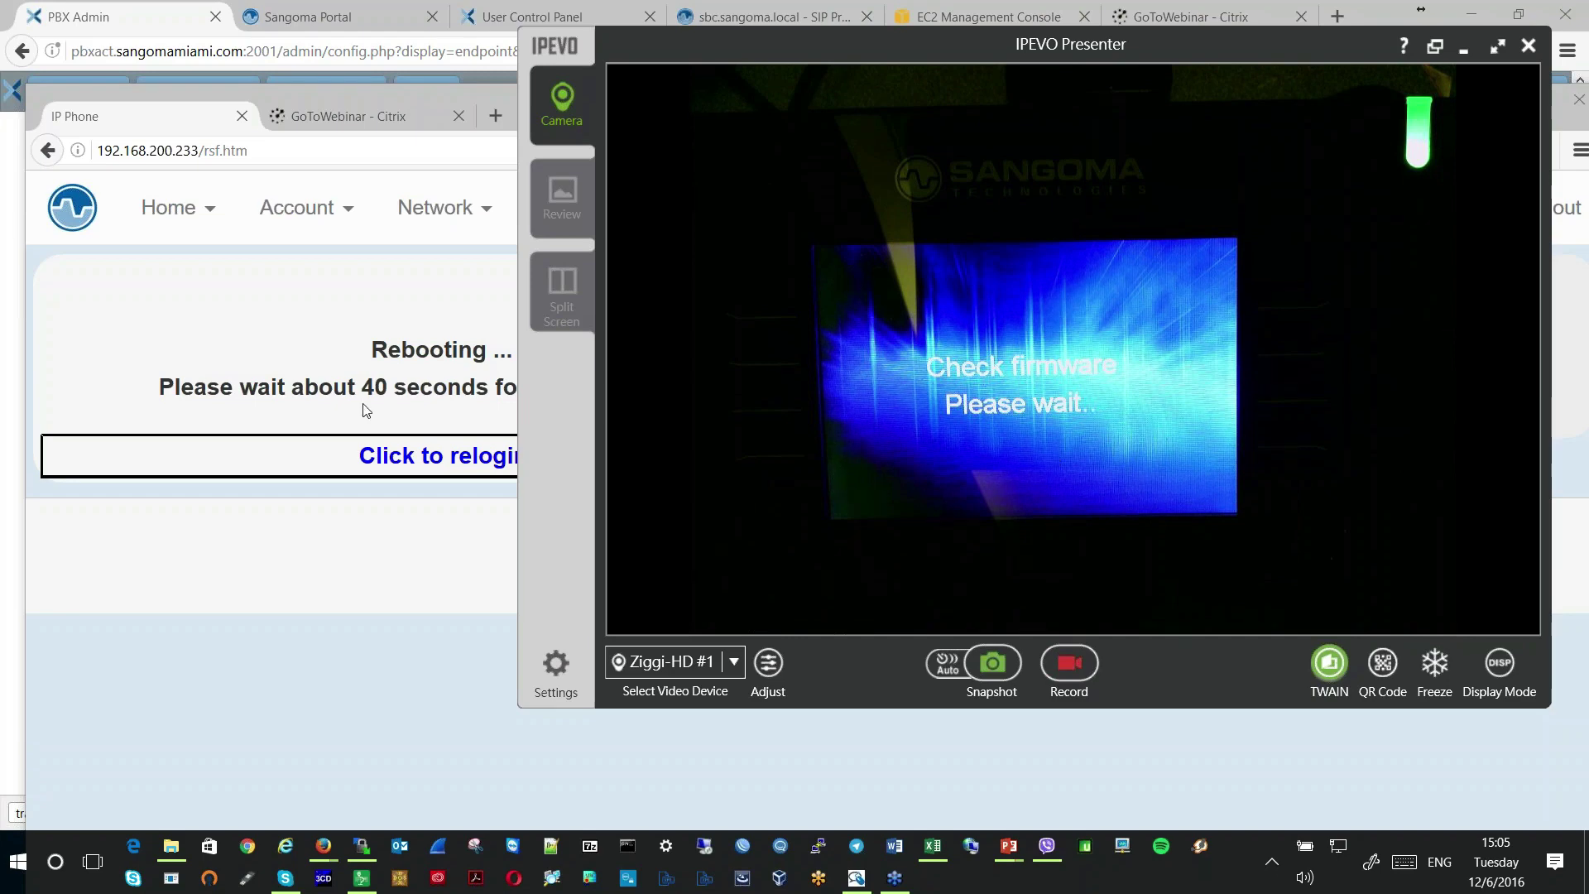
{"action": "left_click", "coordinate": [334, 644]}
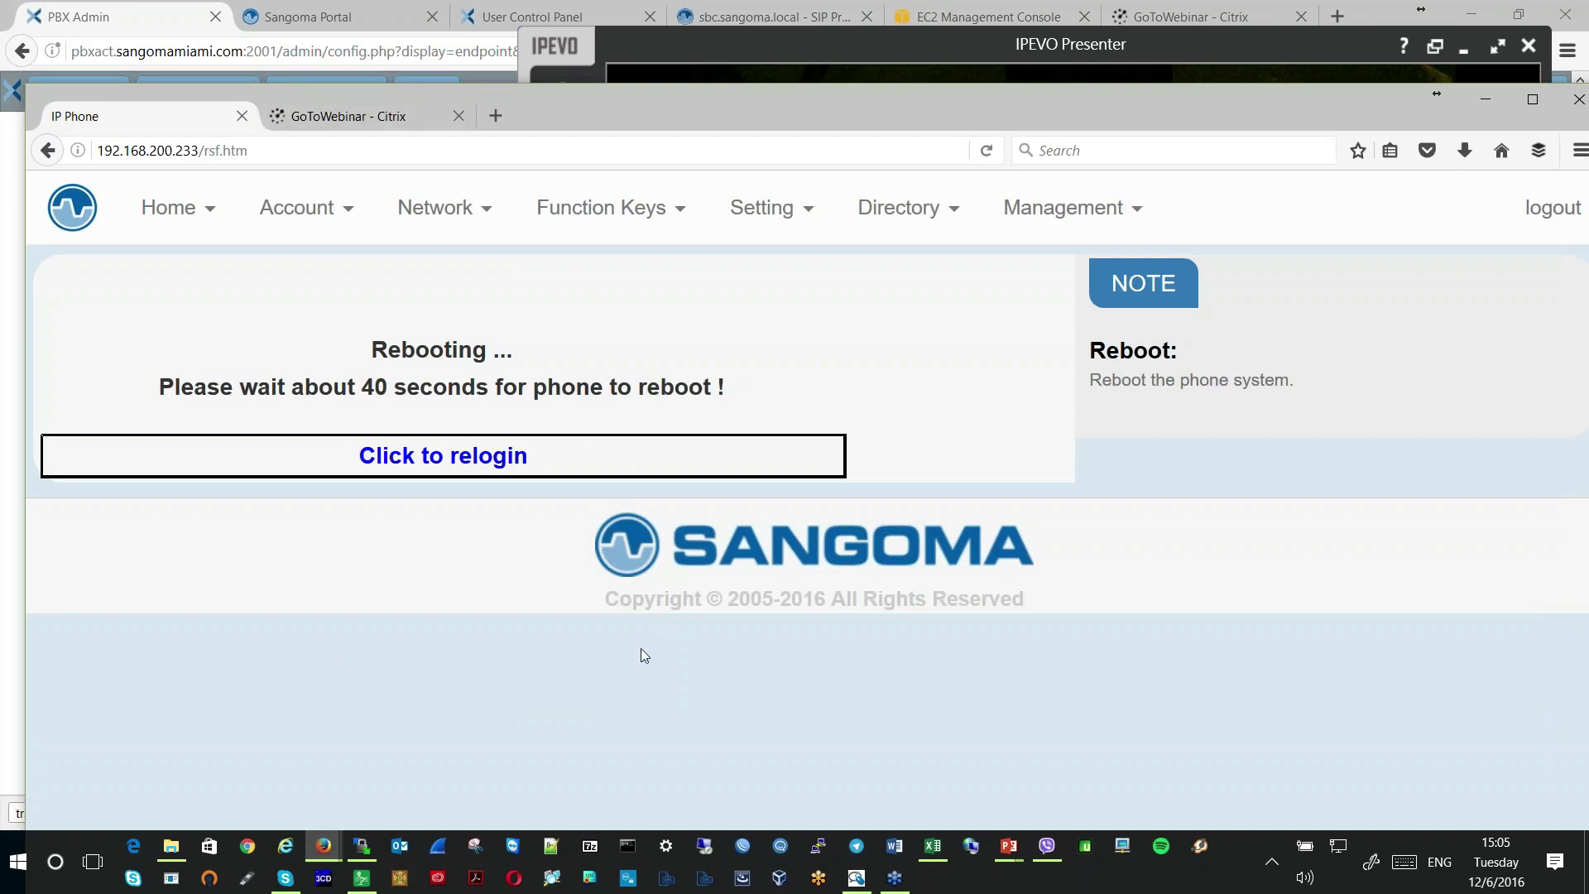
{"action": "left_click", "coordinate": [362, 877]}
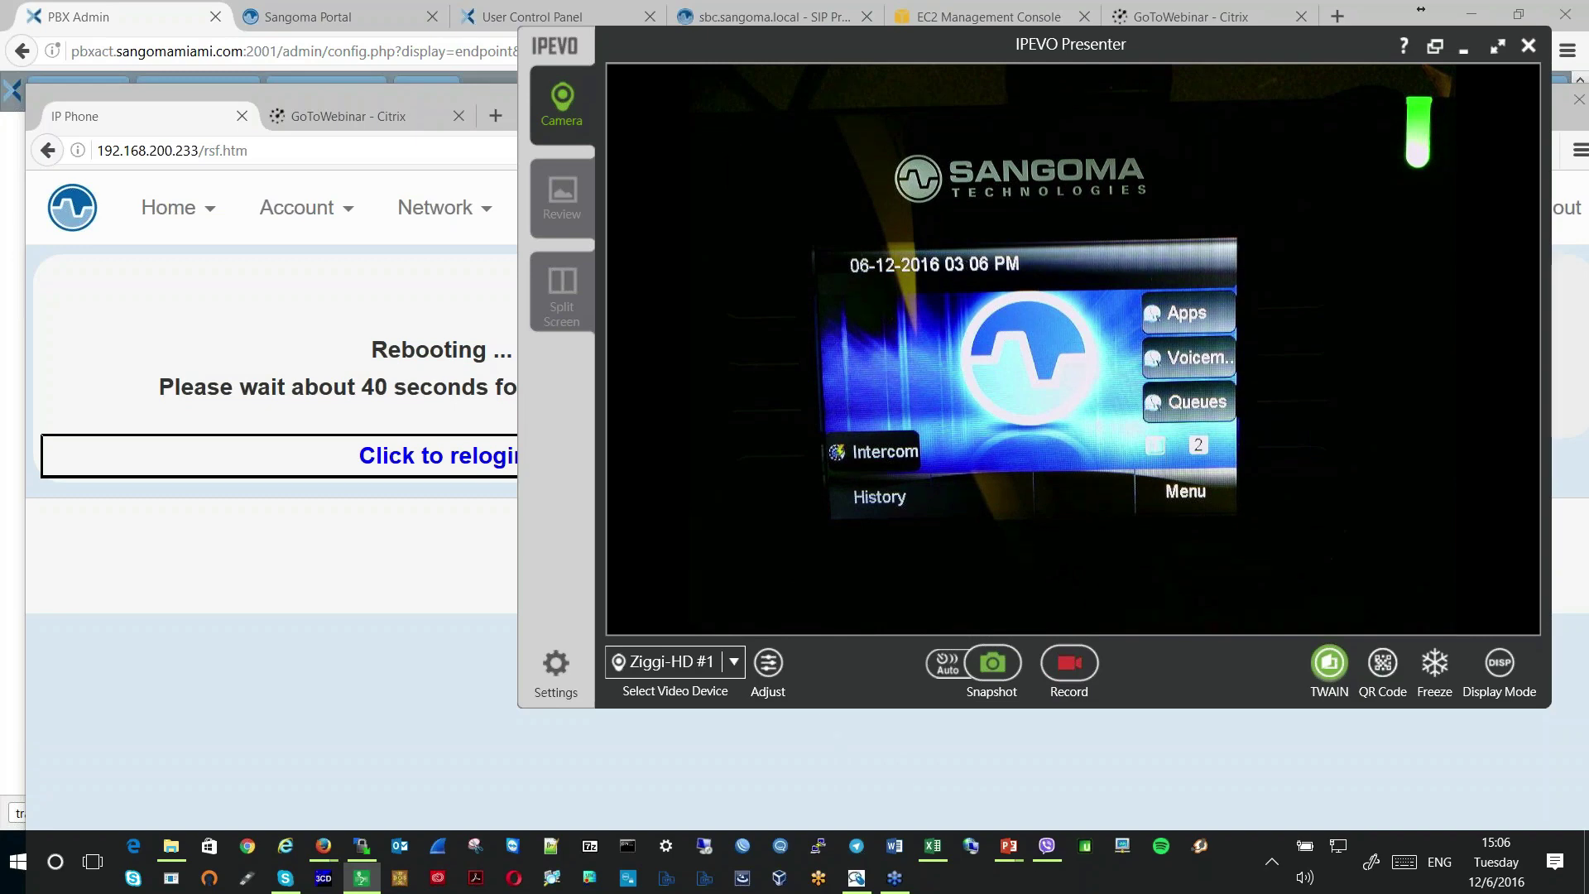
{"action": "left_click", "coordinate": [154, 8]}
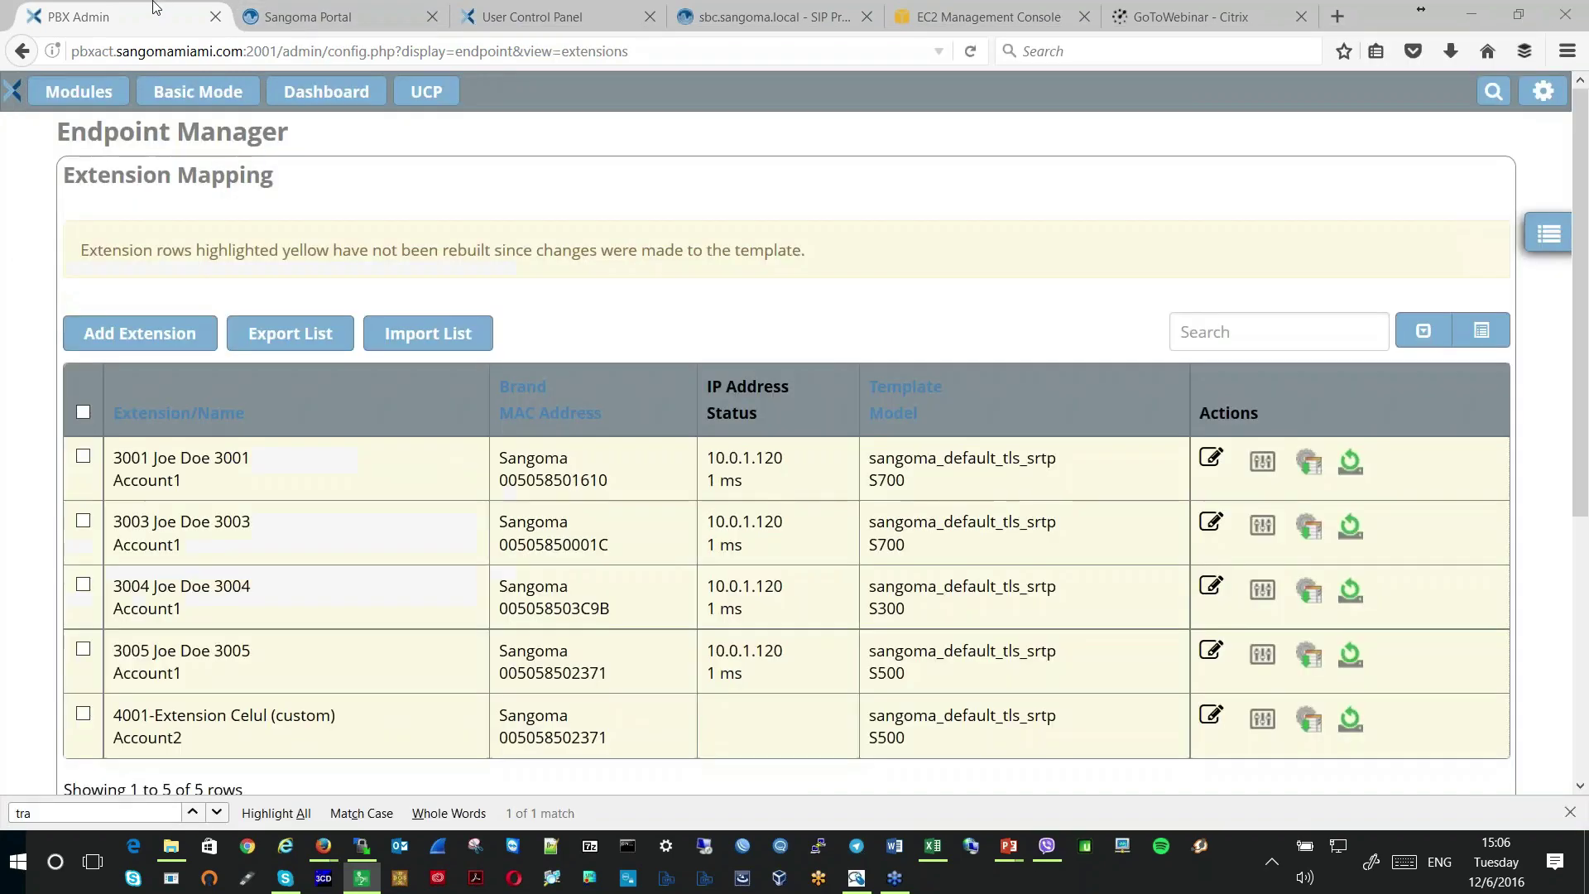
Reload Extension Mapping and examine extension 3002's actions for forcing a configuration check and forcing a phone reboot
{"action": "left_click", "coordinate": [1545, 238]}
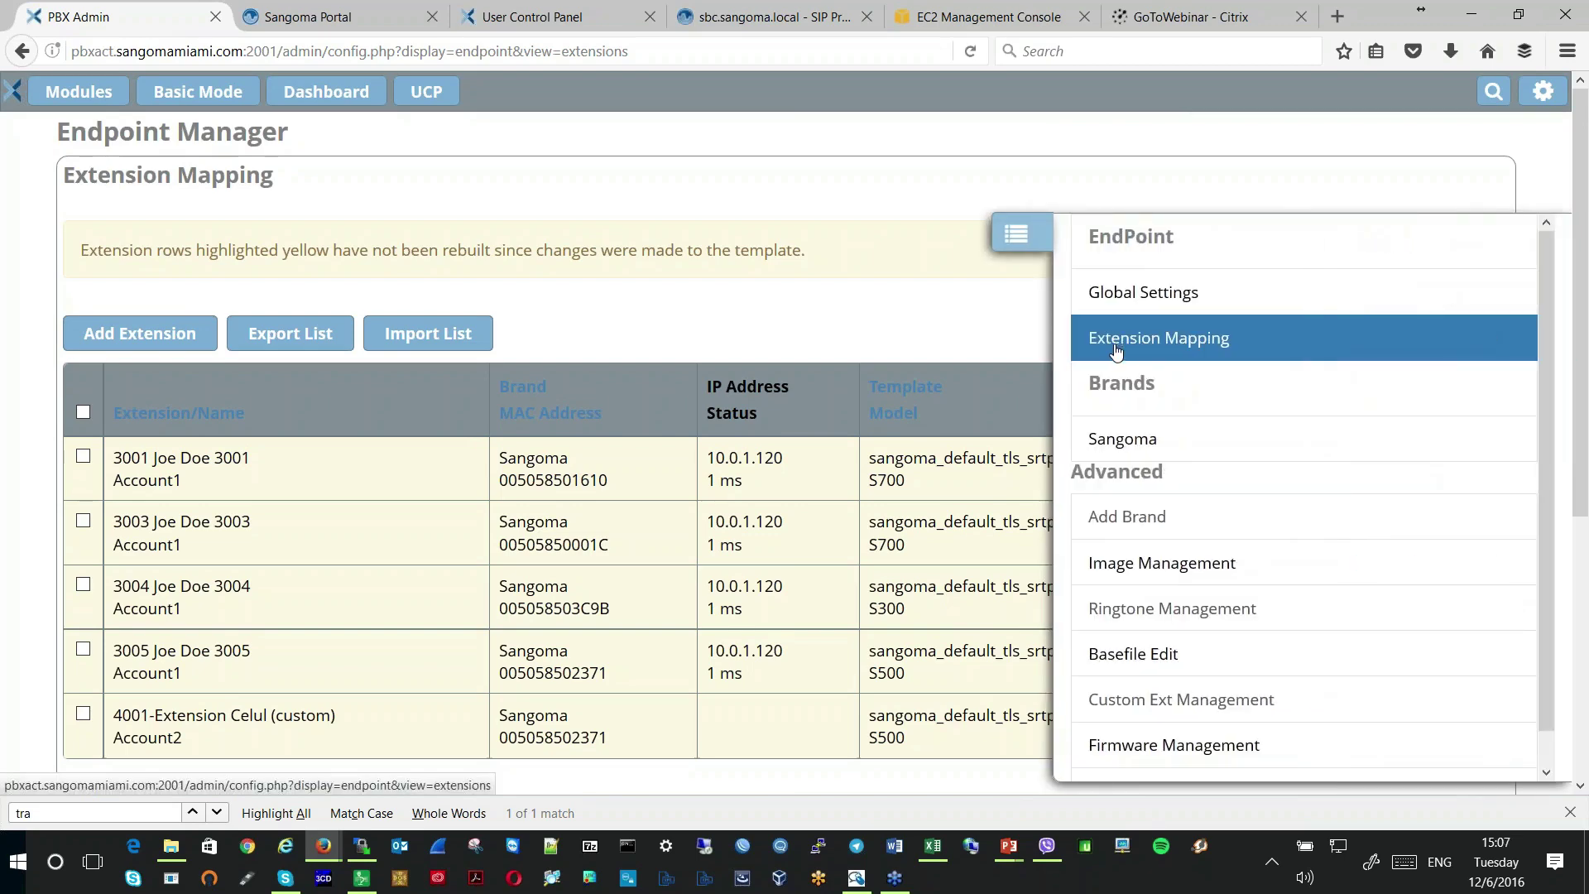
{"action": "left_click", "coordinate": [1115, 351]}
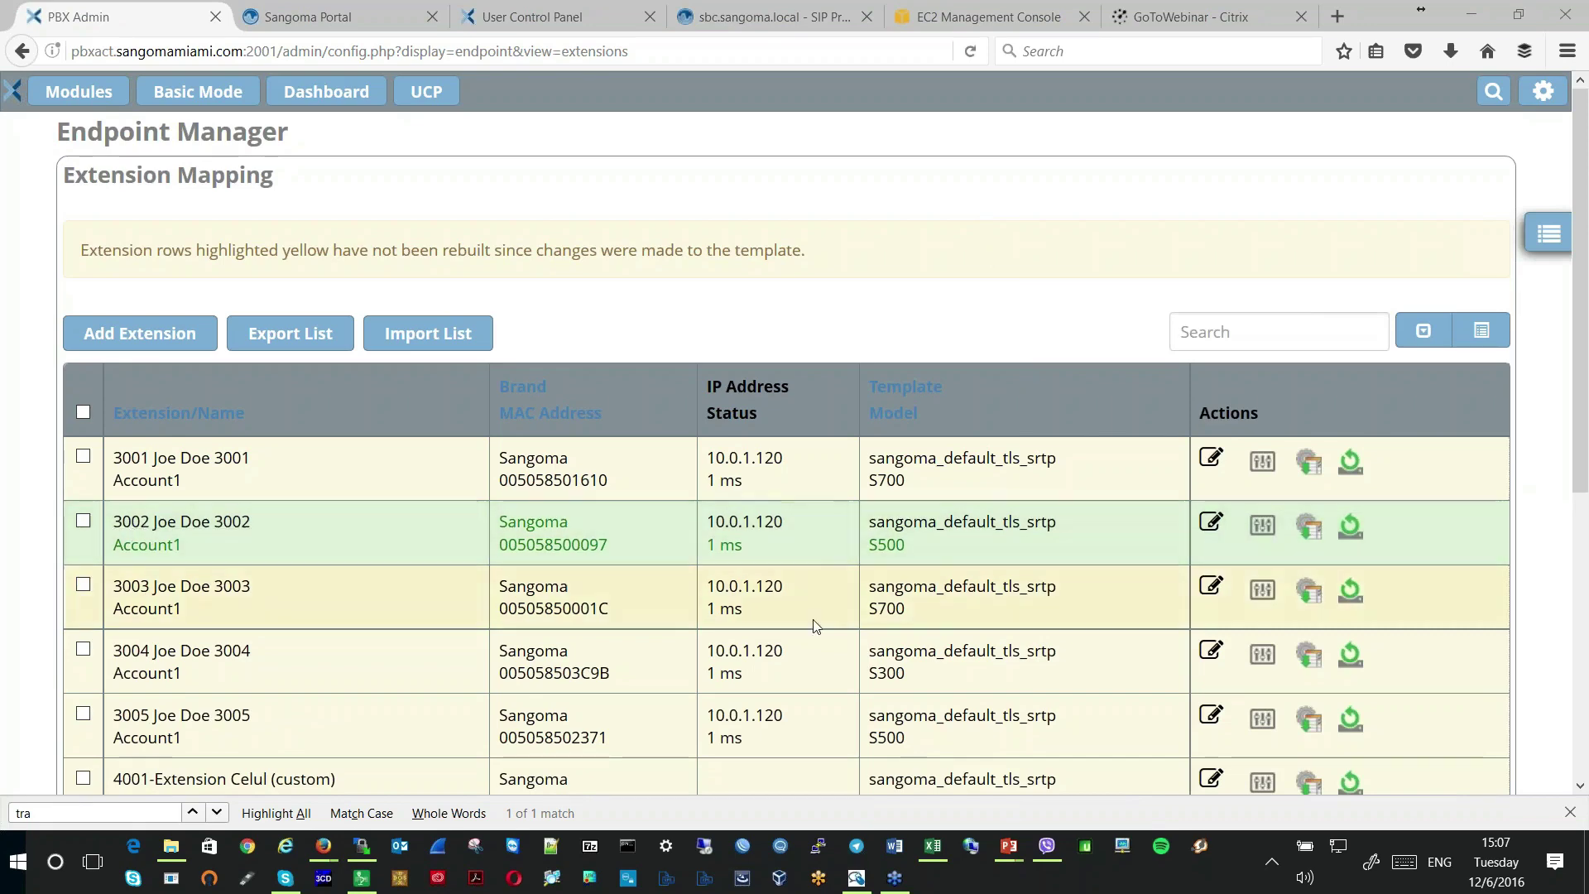
{"action": "left_click", "coordinate": [1307, 530]}
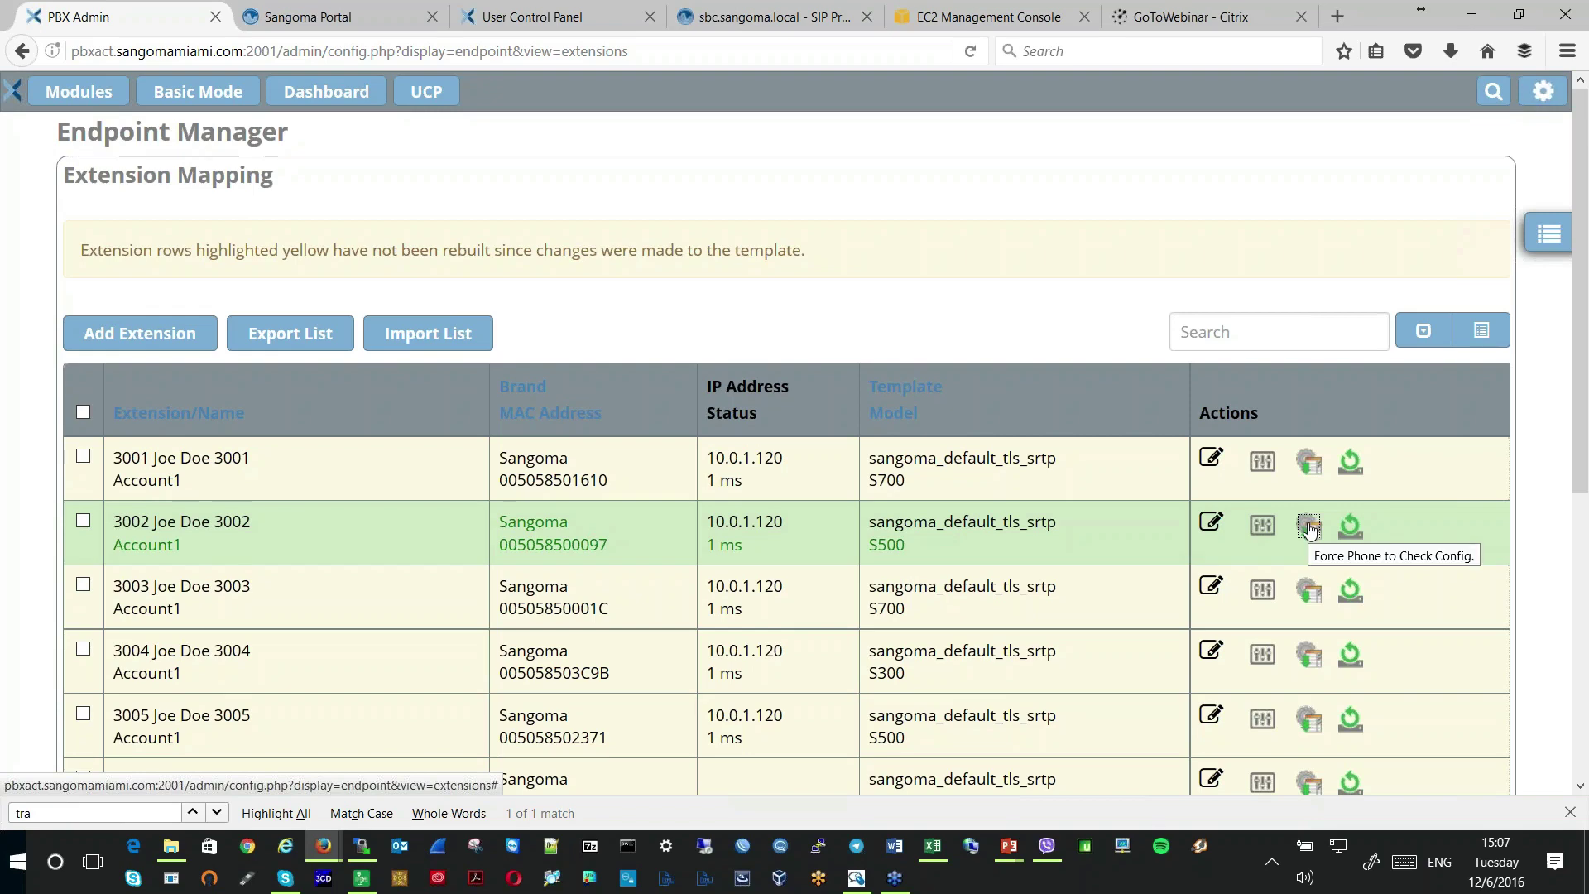
{"action": "left_click", "coordinate": [1308, 531]}
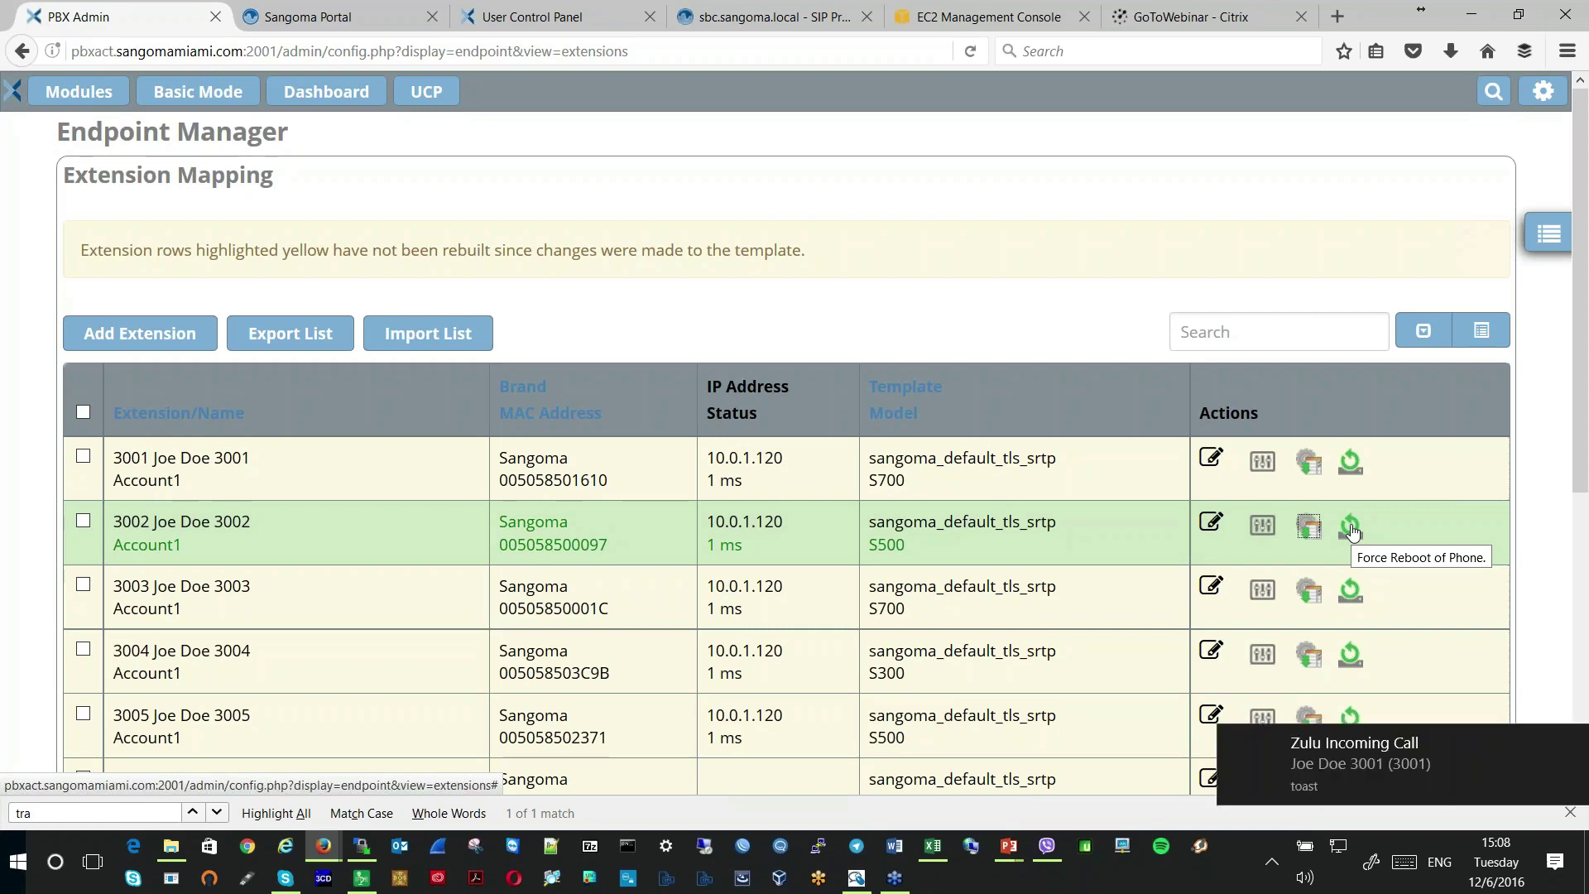
{"action": "left_click", "coordinate": [1351, 528]}
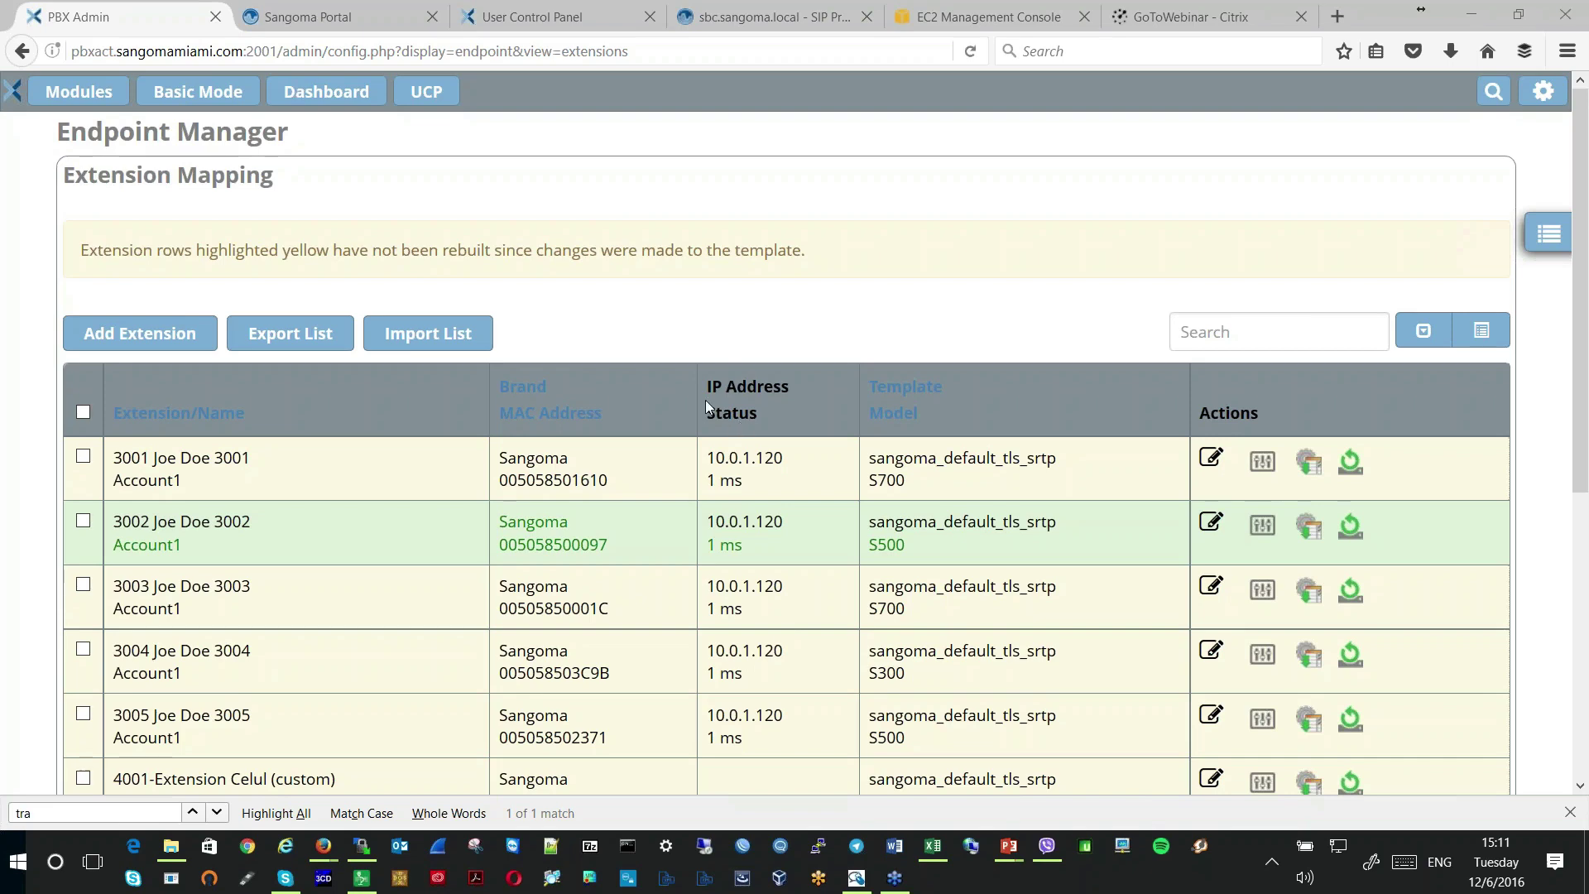
Switch to the IPEVO Presenter camera view to check the desk phone's screen, and move its window clear of the EndPoint menu
{"action": "left_click", "coordinate": [1548, 233]}
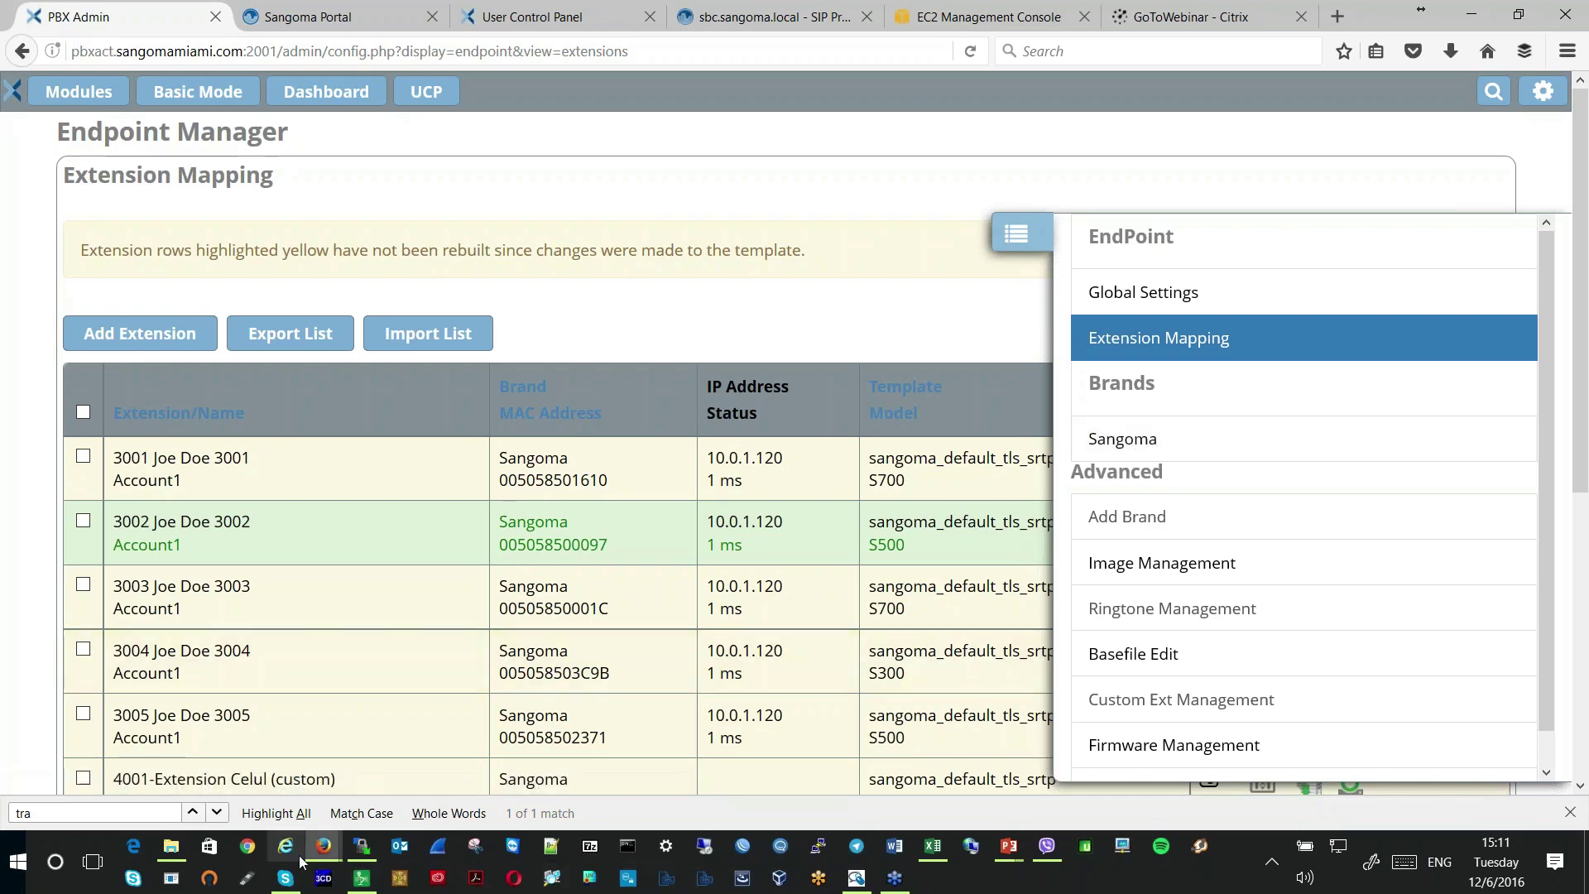
{"action": "left_click", "coordinate": [362, 879]}
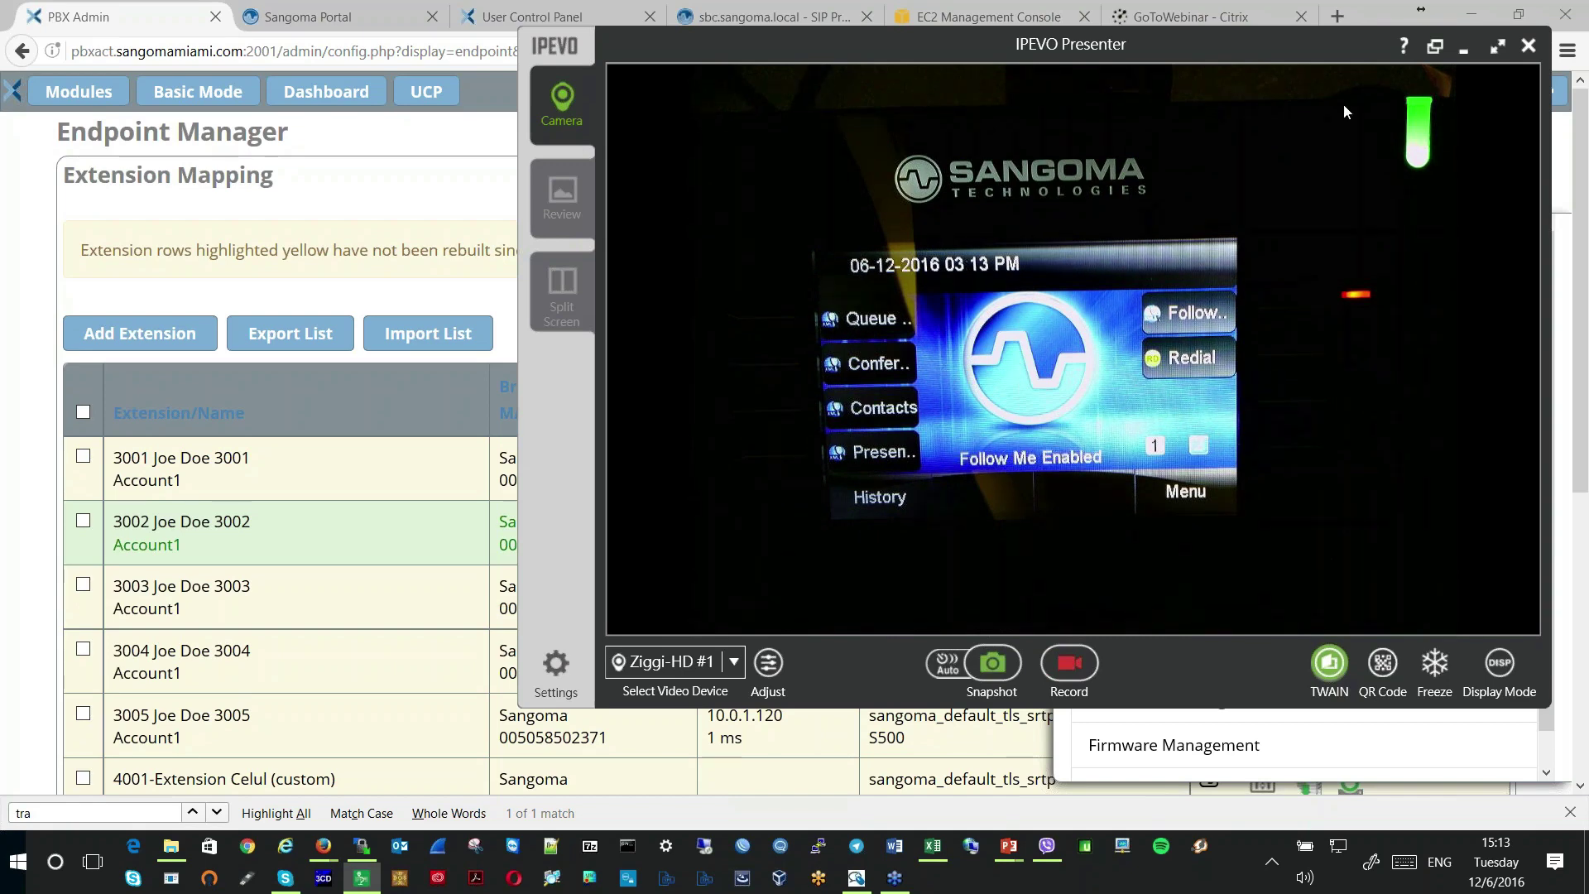
{"action": "left_click_drag", "start_coordinate": [1244, 48], "coordinate": [728, 106]}
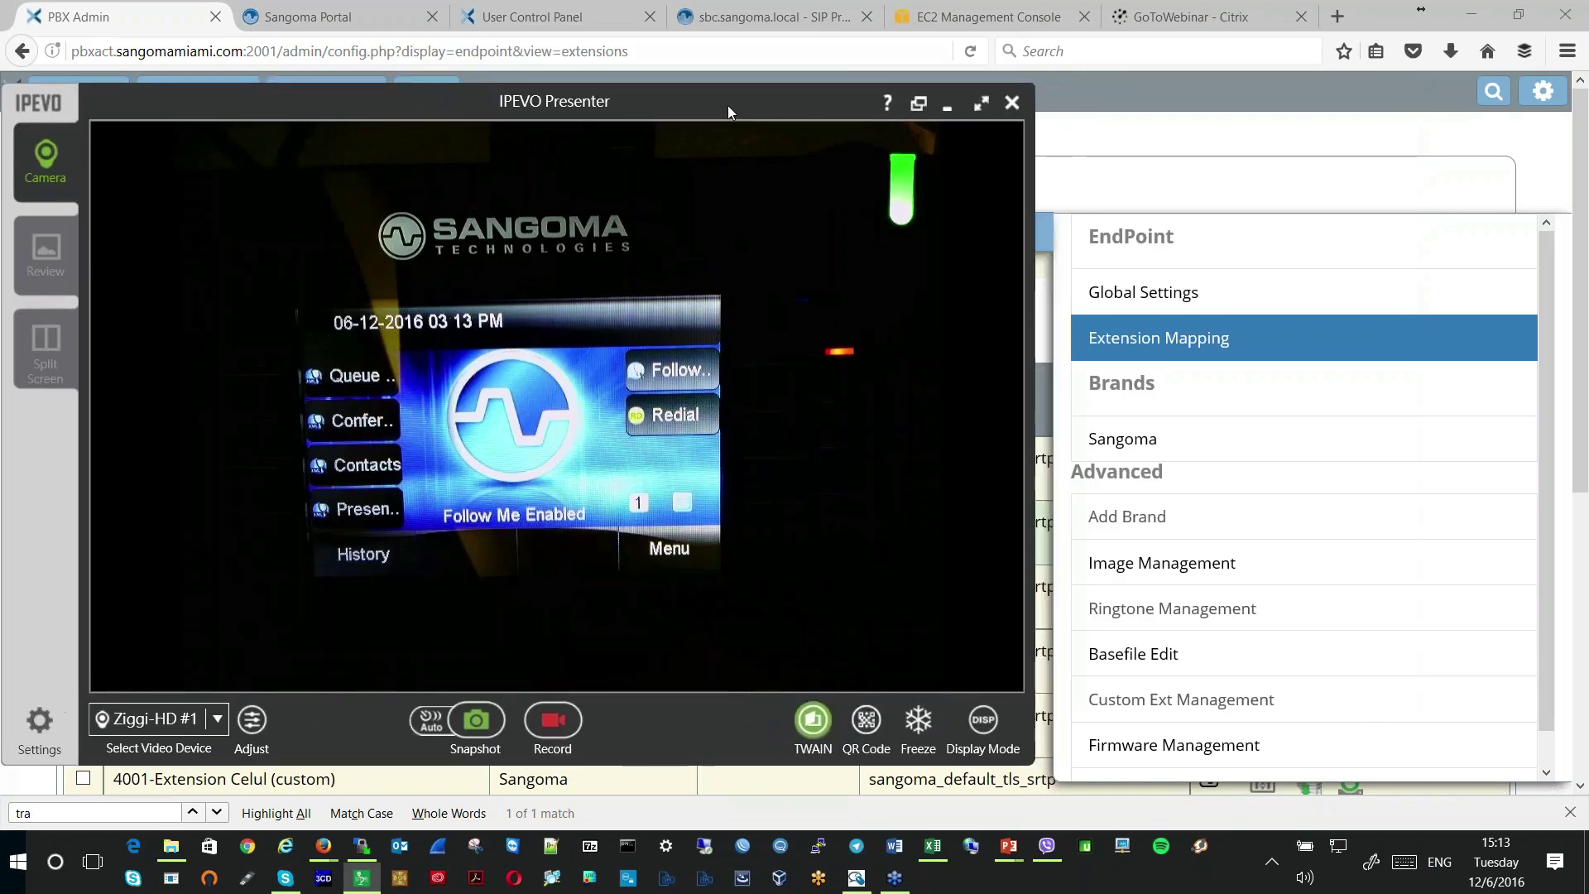
{"action": "left_click", "coordinate": [1542, 91]}
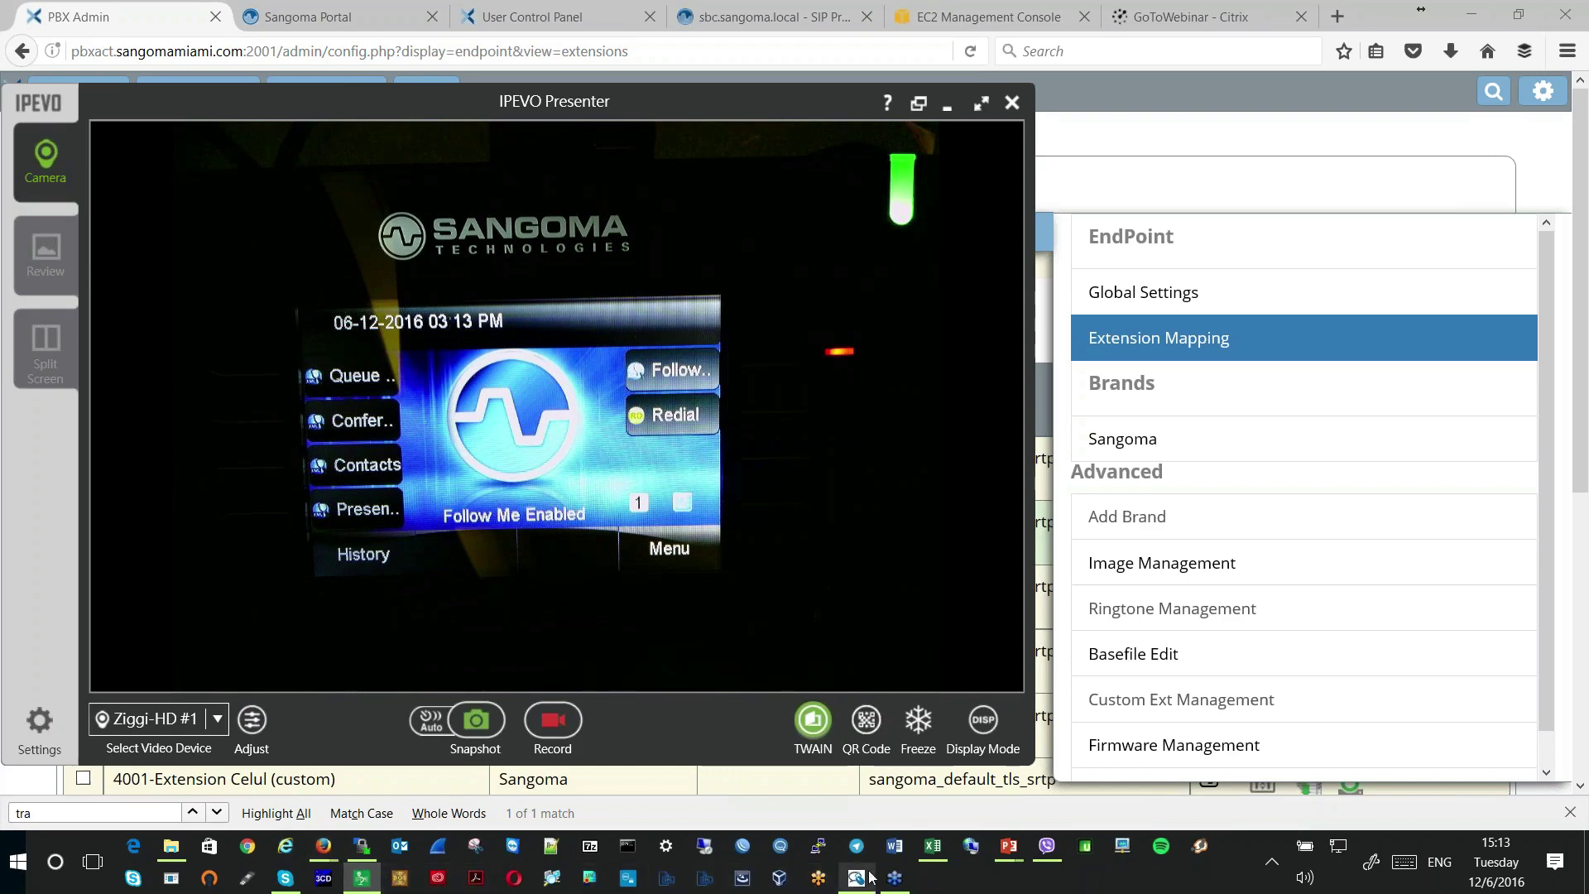
Switch to the PowerPoint slide show and advance from "What we are going to test" to the "Closing / Recap" slide
{"action": "mouse_move", "coordinate": [1009, 846]}
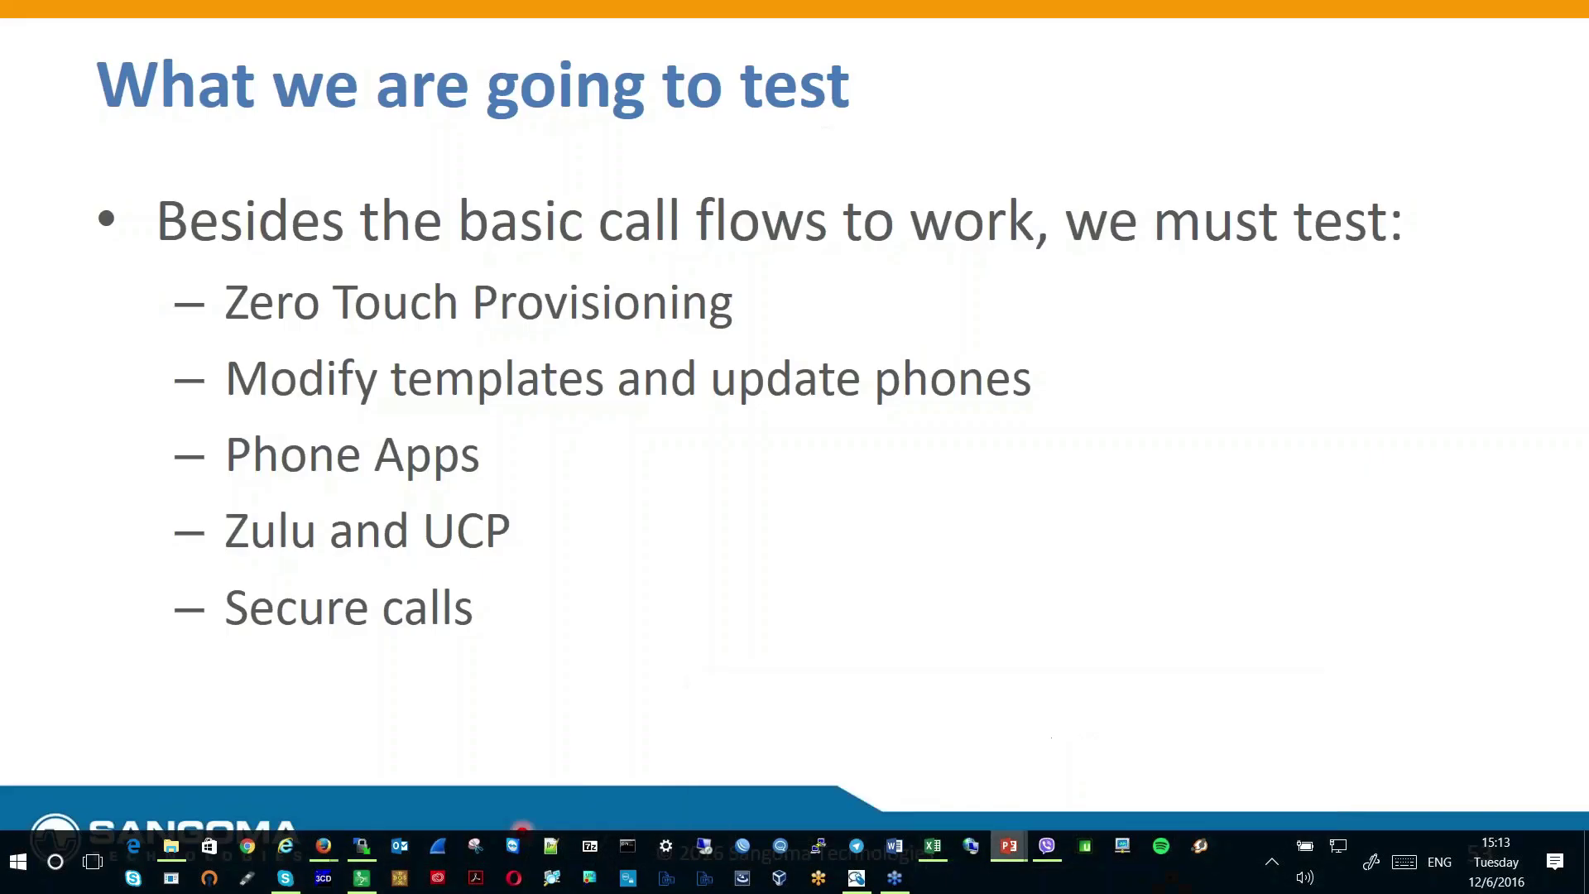
{"action": "left_click", "coordinate": [952, 749]}
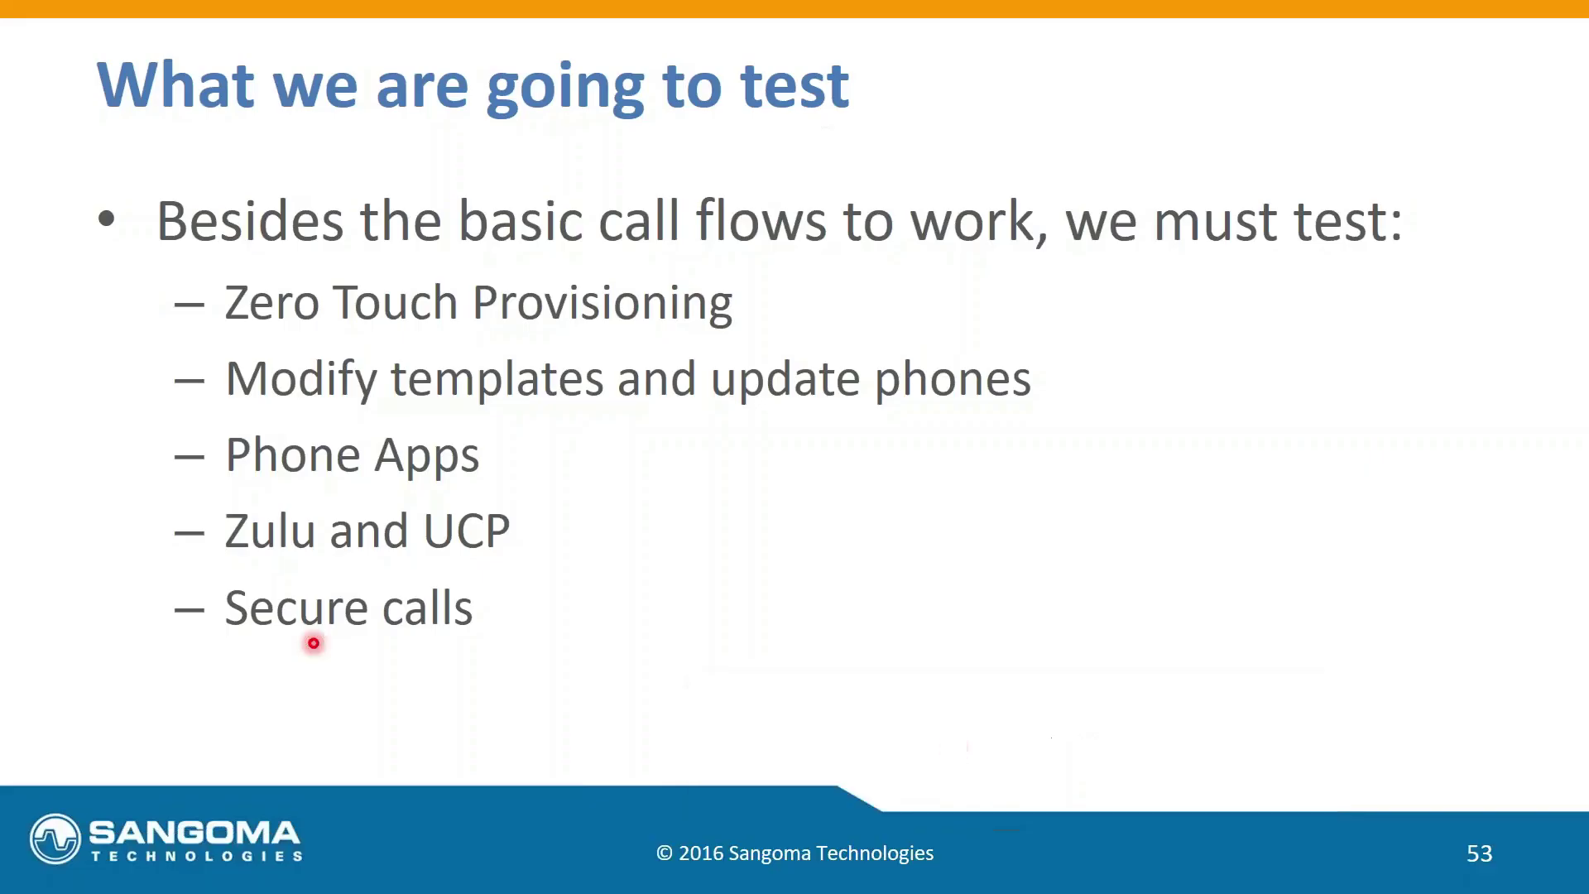
{"action": "left_click", "coordinate": [58, 875]}
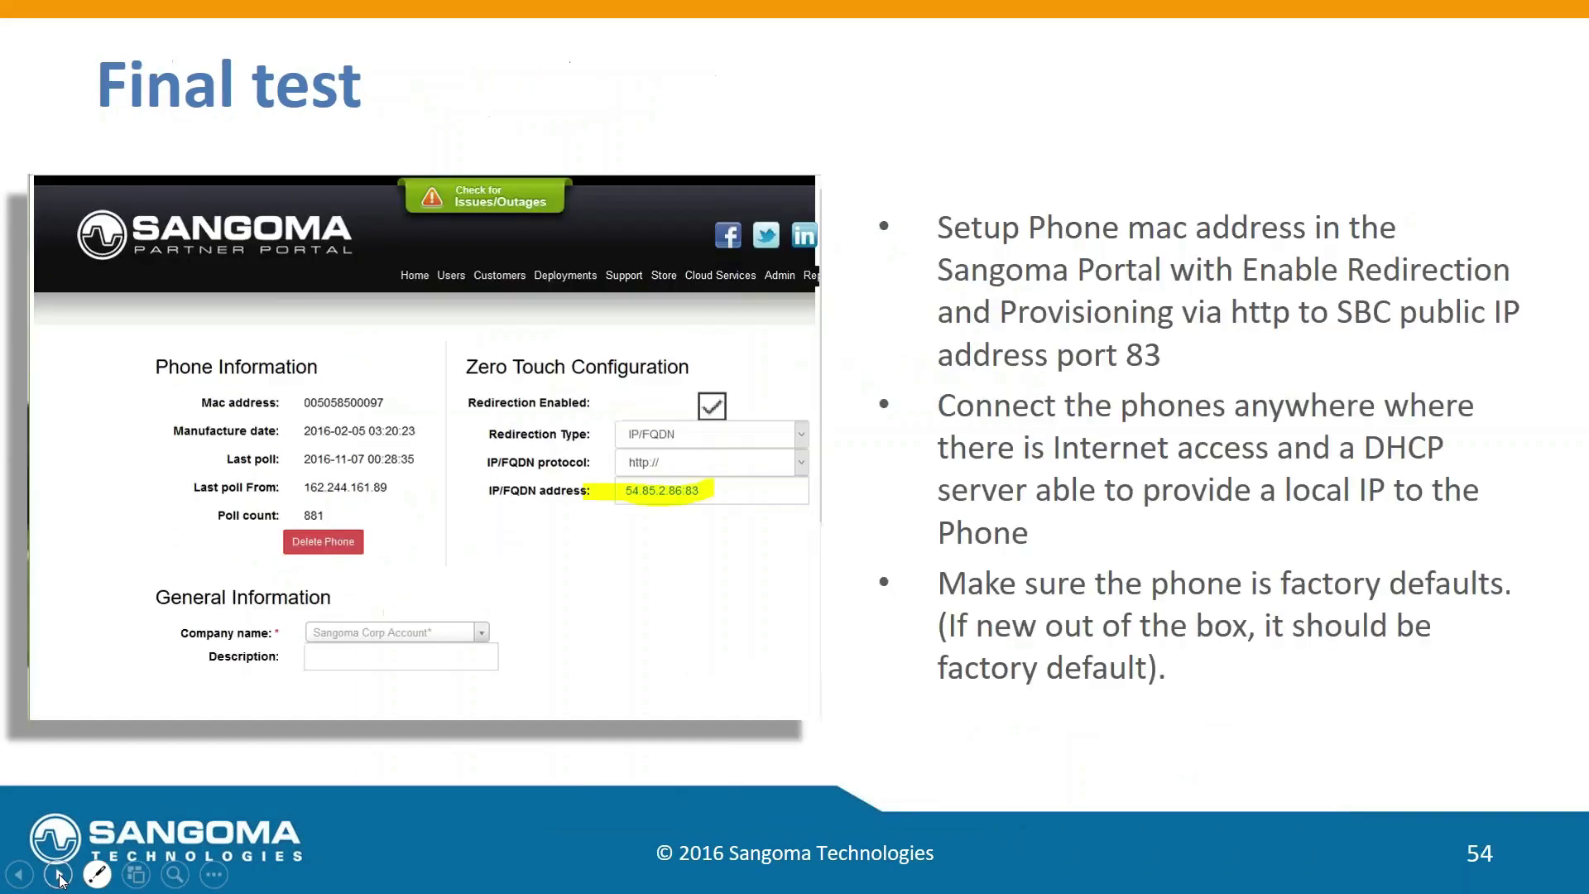
{"action": "left_click", "coordinate": [58, 875]}
{"action": "left_click", "coordinate": [58, 875]}
{"action": "left_click", "coordinate": [58, 875]}
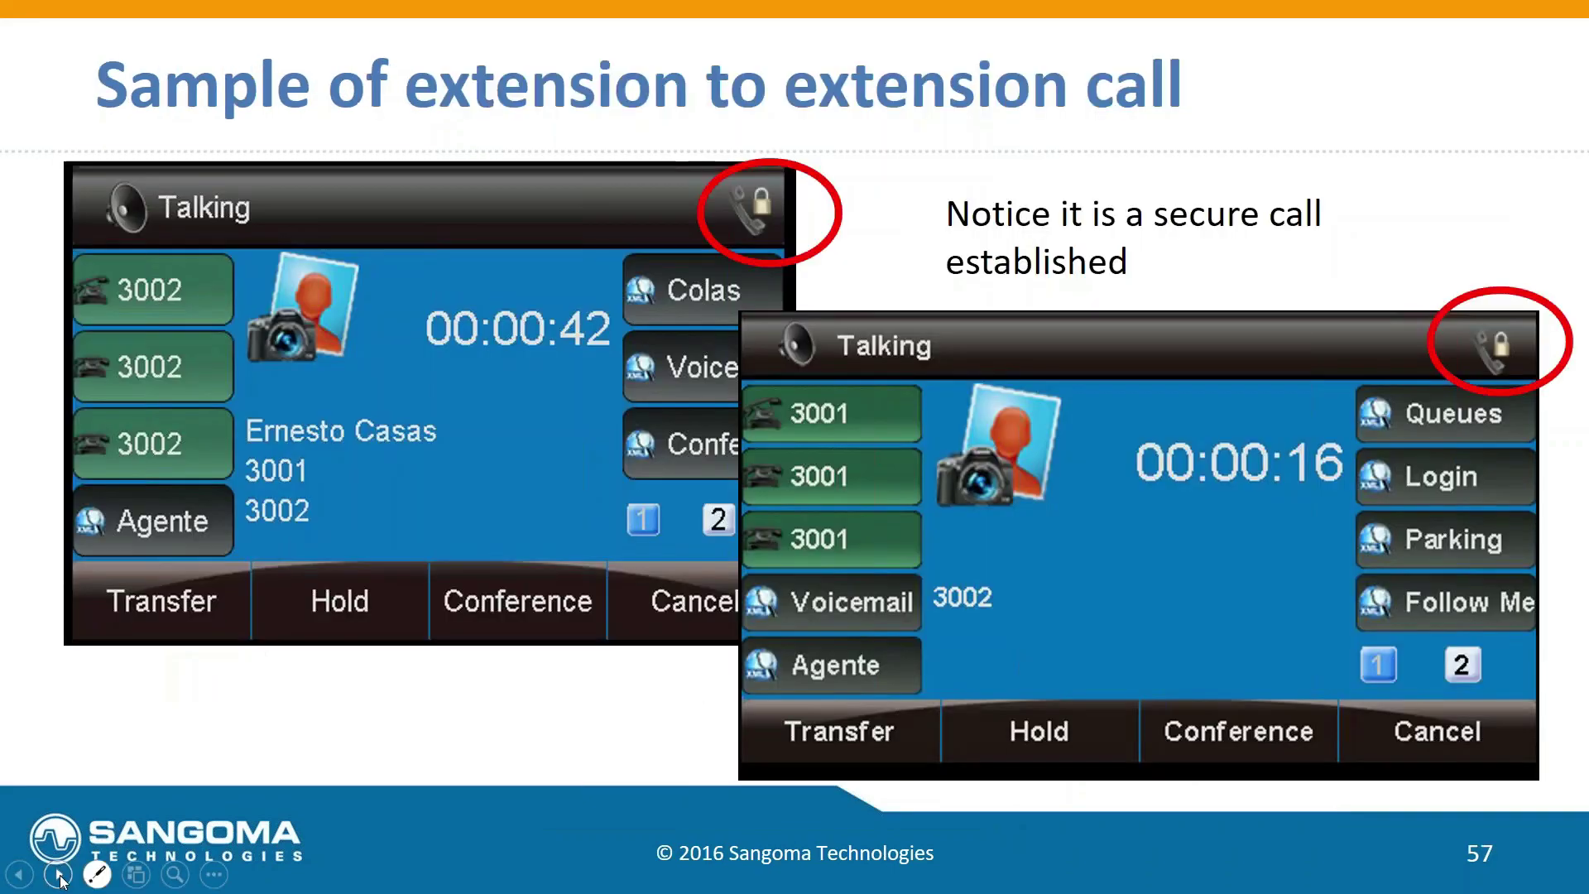
{"action": "left_click", "coordinate": [58, 875]}
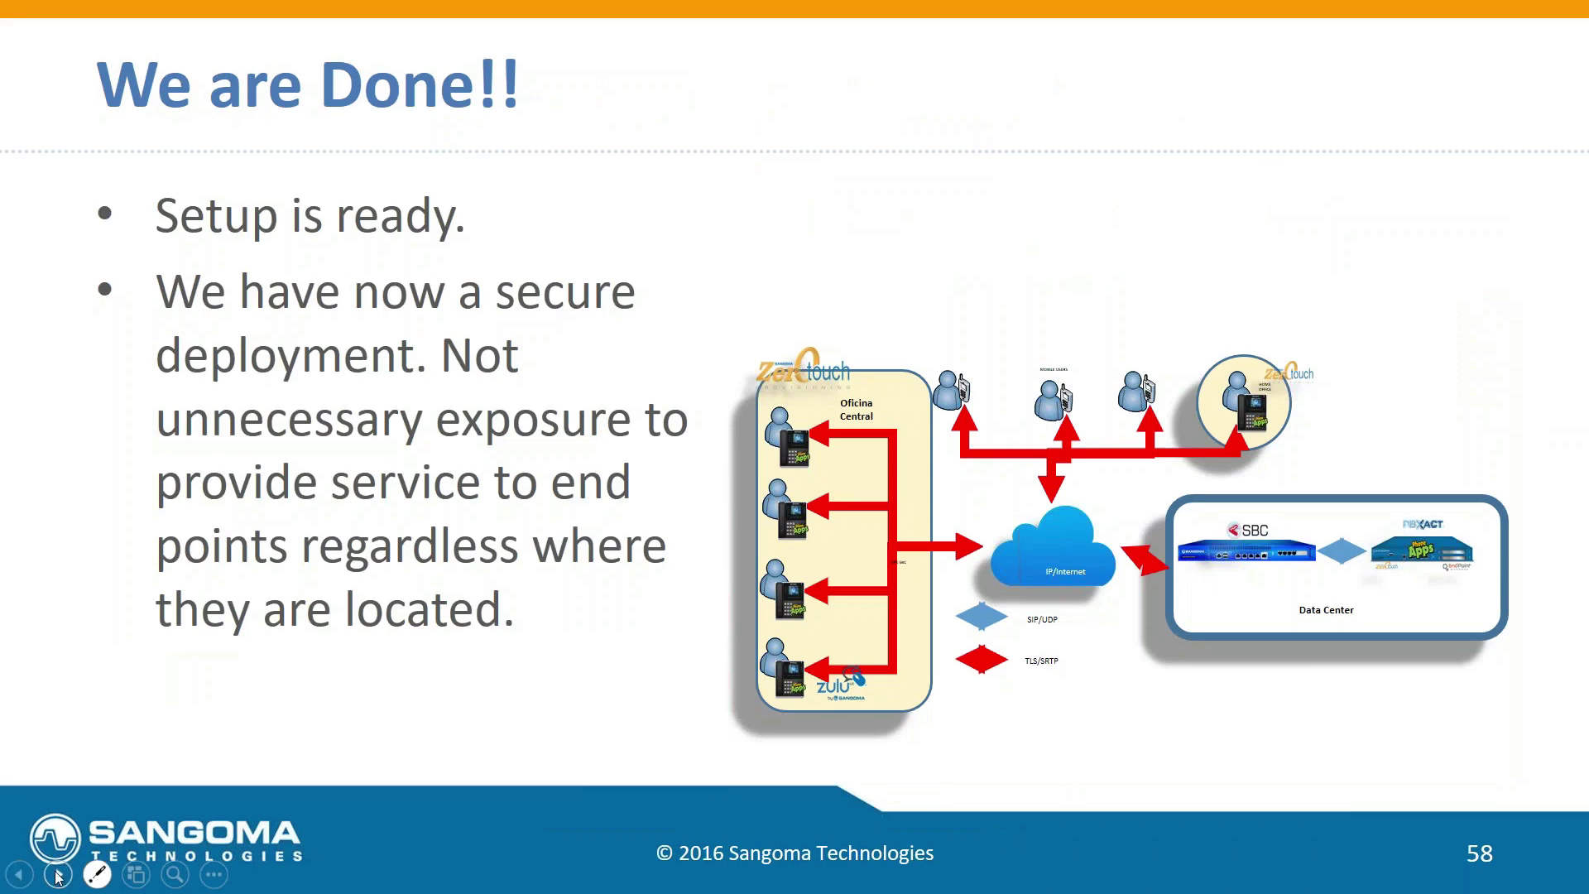
{"action": "left_click", "coordinate": [58, 875]}
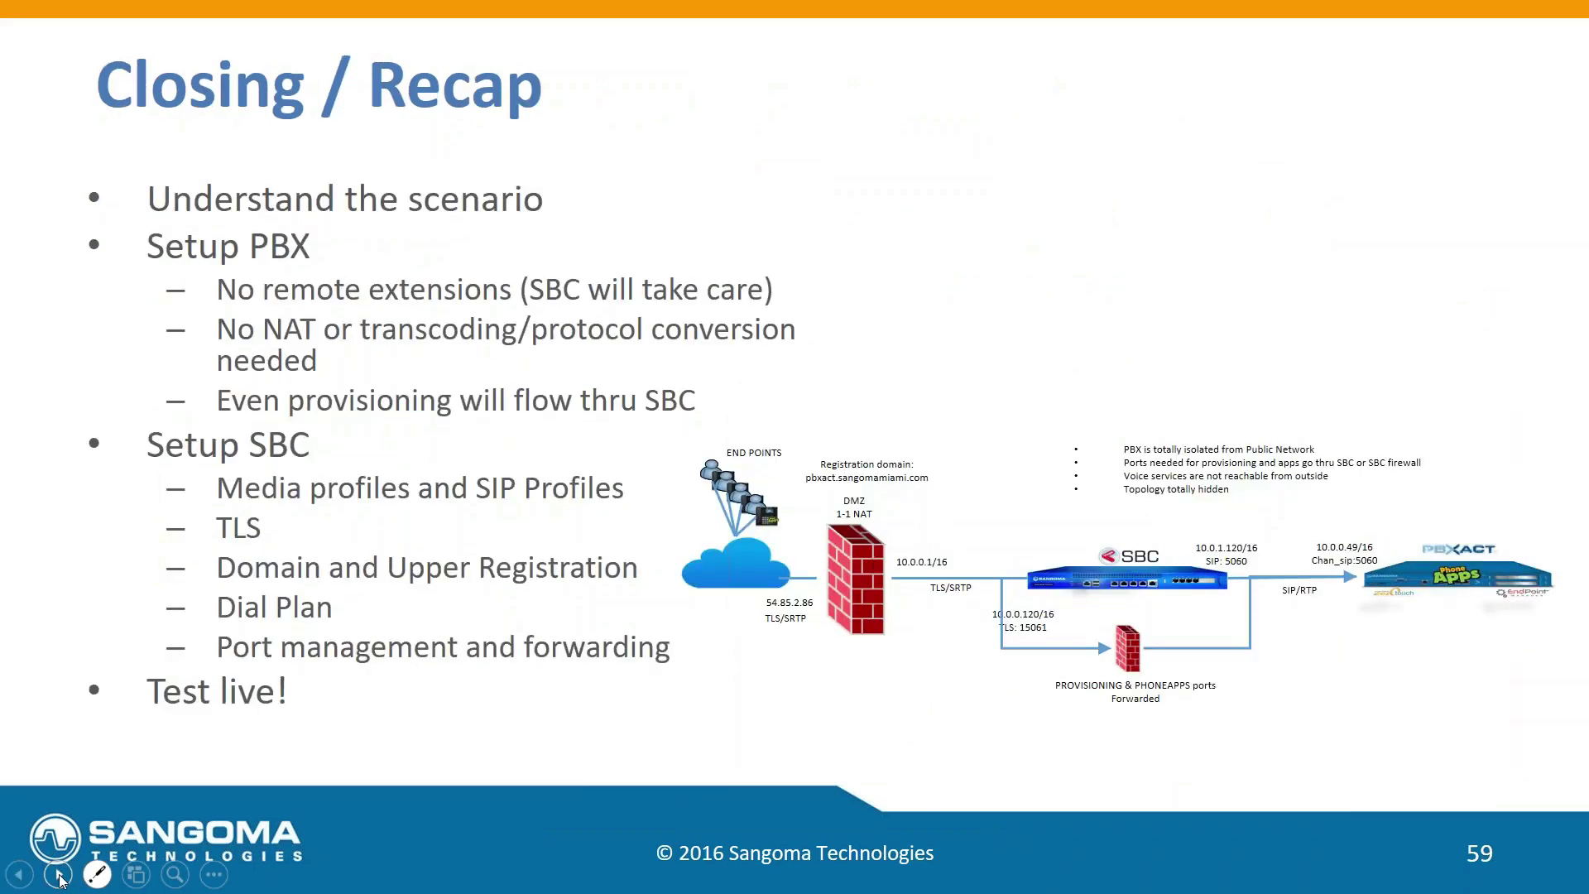